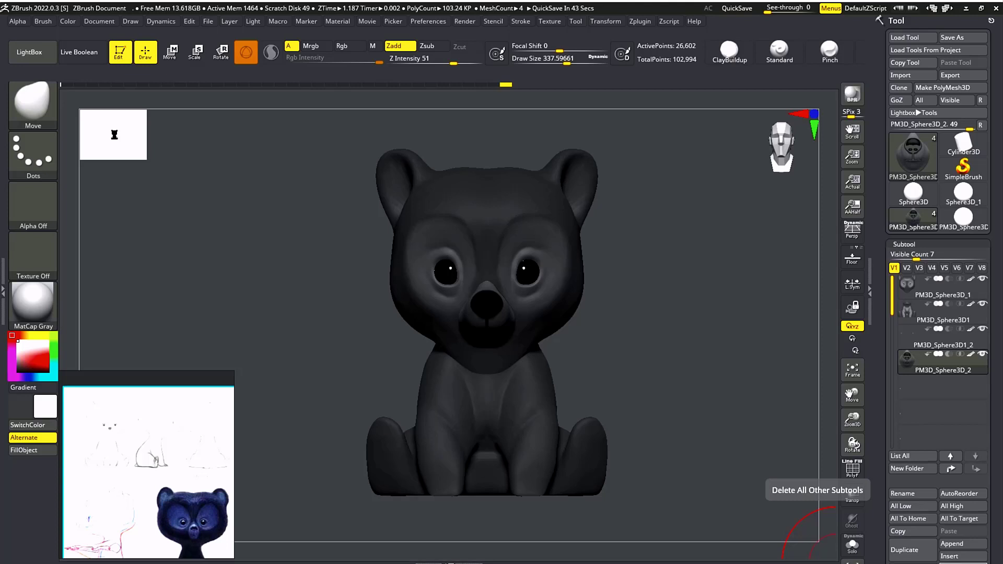
# Switch the active tool from the bear model to the plain PM3D_Sphere3D_1 polymesh sphere
pyautogui.moveTo(566, 347); pyautogui.dragTo(834, 376)
pyautogui.moveTo(612, 333); pyautogui.dragTo(638, 338)
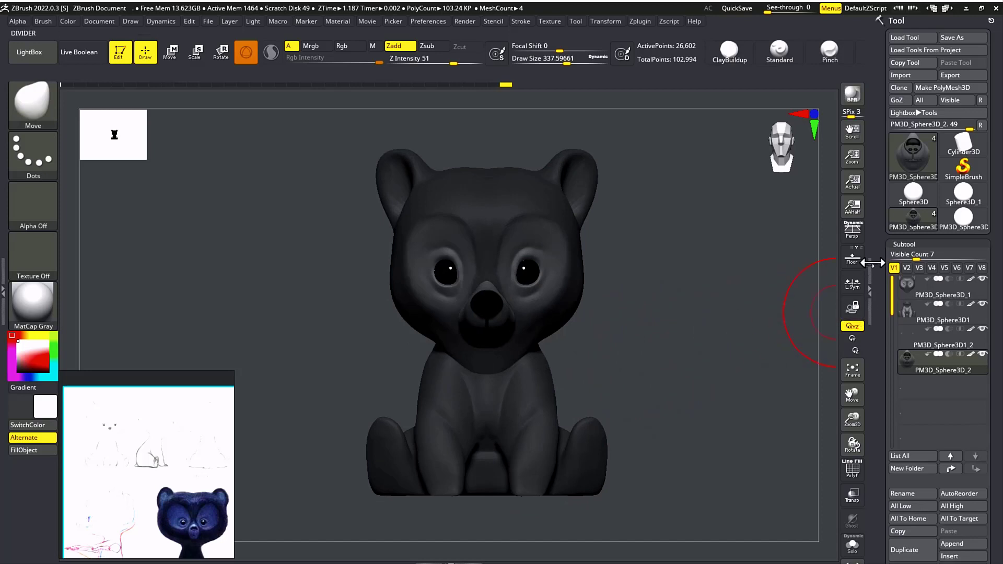
pyautogui.click(966, 226)
pyautogui.moveTo(645, 289); pyautogui.dragTo(667, 288)
pyautogui.keyDown('alt'); pyautogui.moveTo(663, 252); pyautogui.dragTo(675, 270); pyautogui.keyUp('alt')
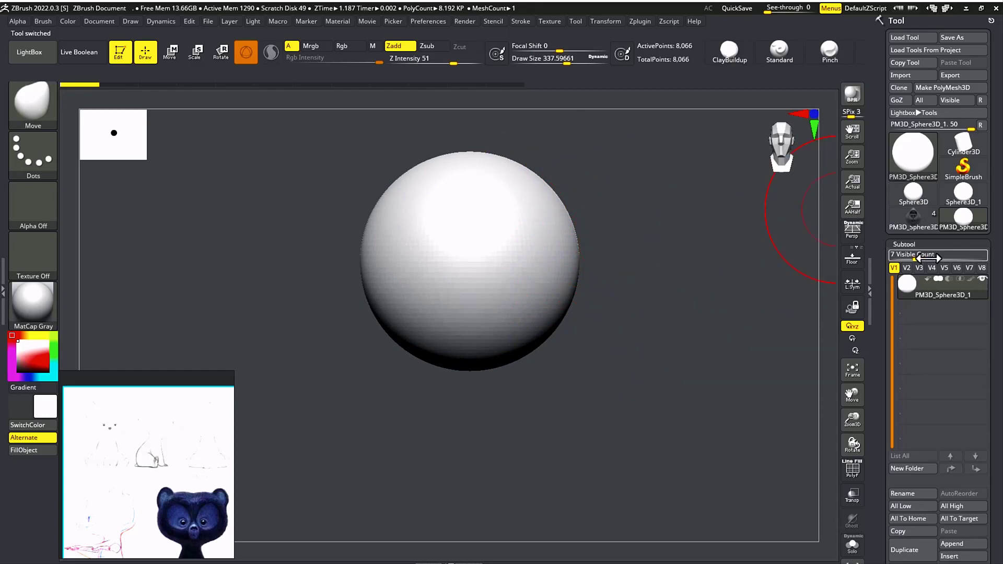
pyautogui.click(912, 151)
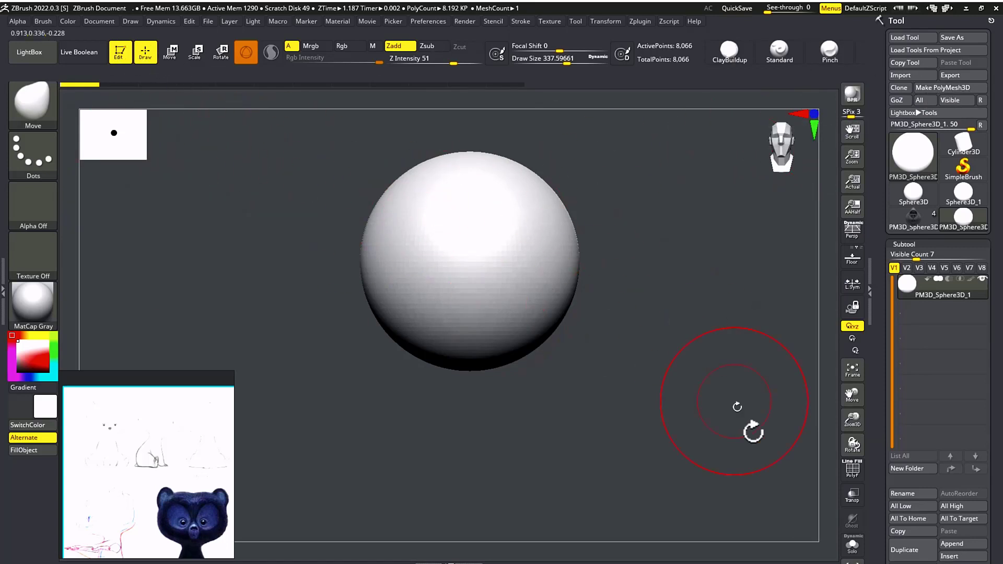
pyautogui.moveTo(881, 454); pyautogui.dragTo(881, 276)
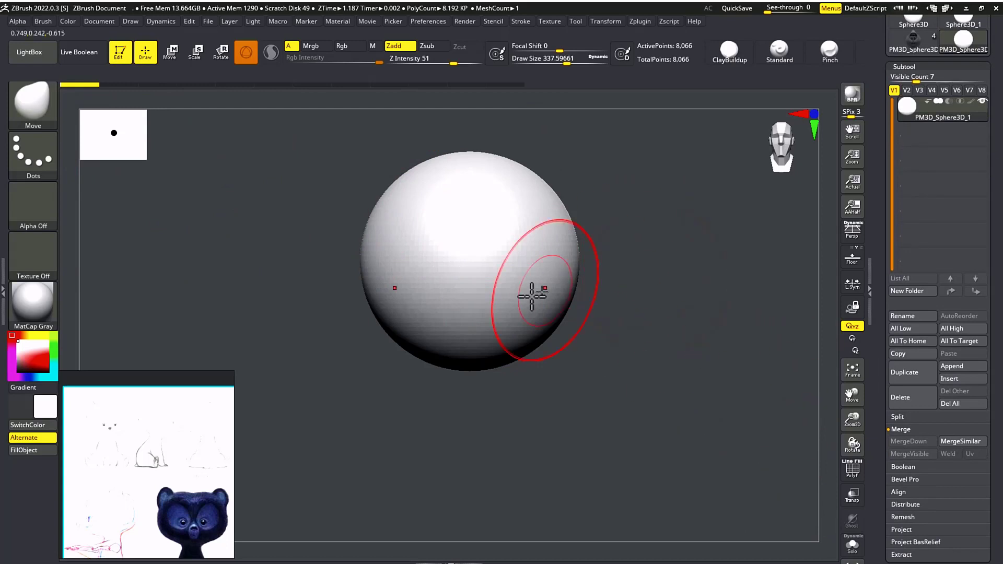
# Enlarge the Move brush to a draw size of about 734 and flatten the sphere's top and bottom
pyautogui.press('s')
pyautogui.moveTo(497, 311); pyautogui.dragTo(518, 311)
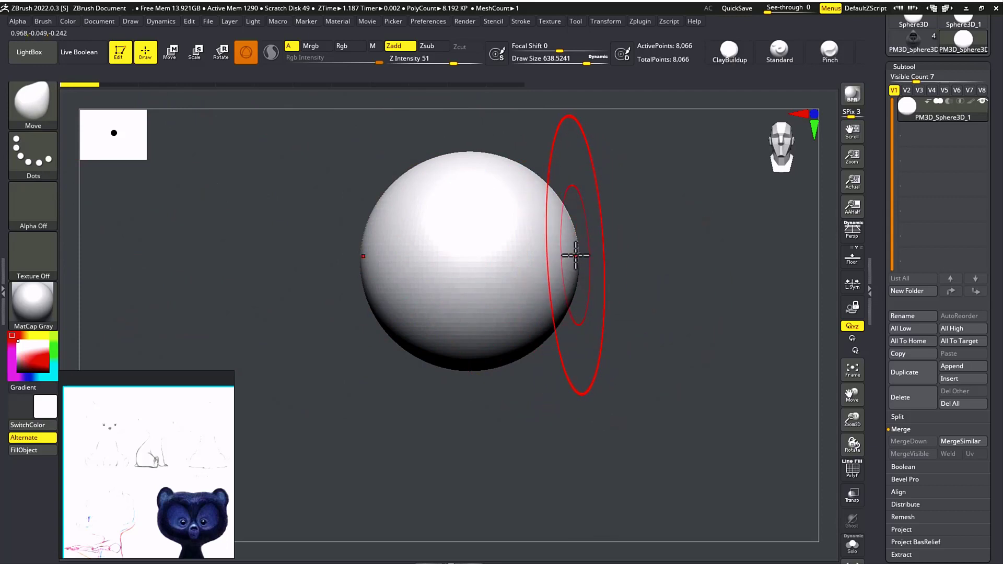
pyautogui.press('s')
pyautogui.moveTo(575, 255); pyautogui.dragTo(639, 249)
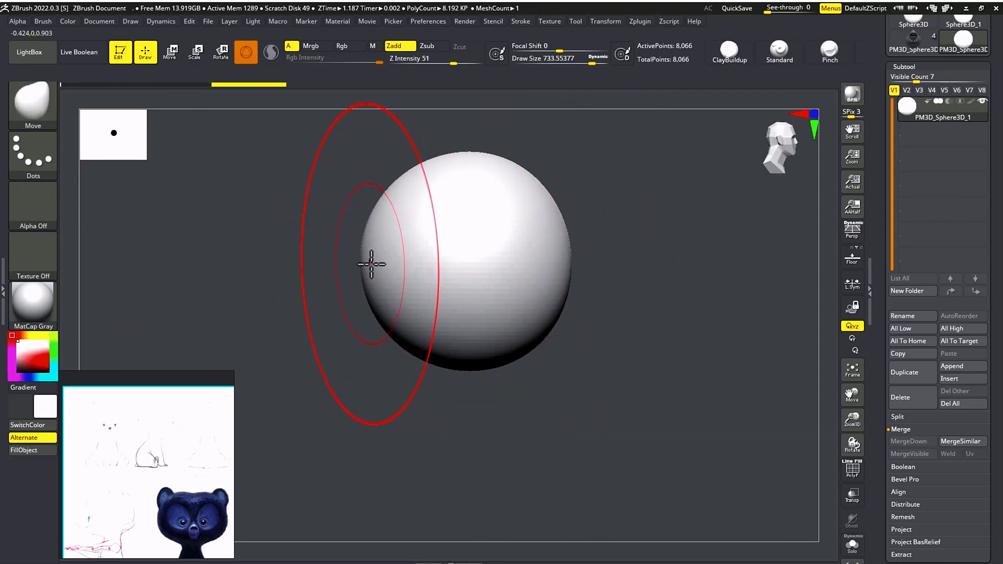
pyautogui.moveTo(470, 155); pyautogui.dragTo(471, 181)
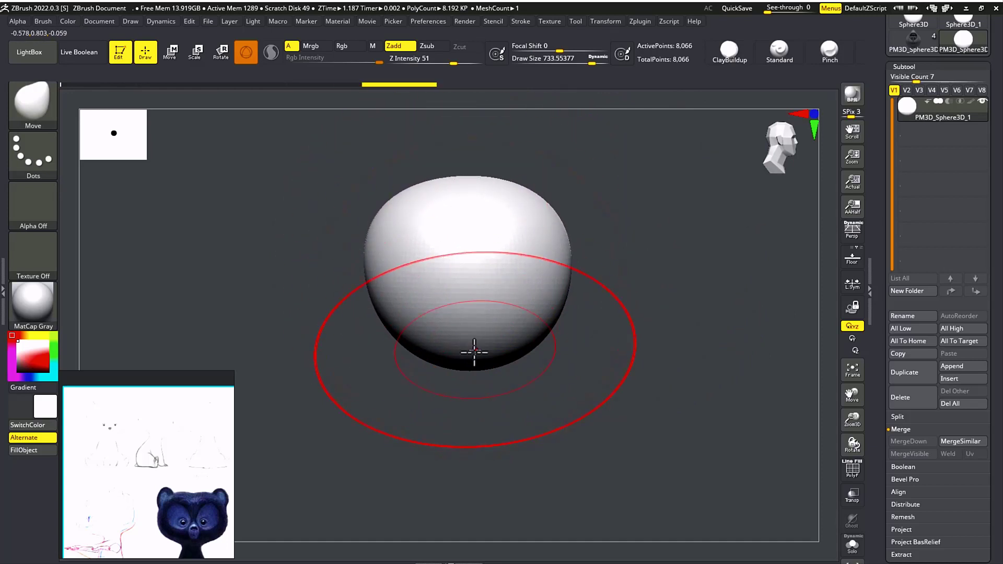
pyautogui.moveTo(479, 364); pyautogui.dragTo(478, 344)
# From the front view, raise the crown and upper sides of the head and push its underside up slightly
pyautogui.moveTo(610, 298)
pyautogui.mouseDown()
pyautogui.moveTo(563, 297)
pyautogui.moveTo(599, 282)
pyautogui.mouseUp()
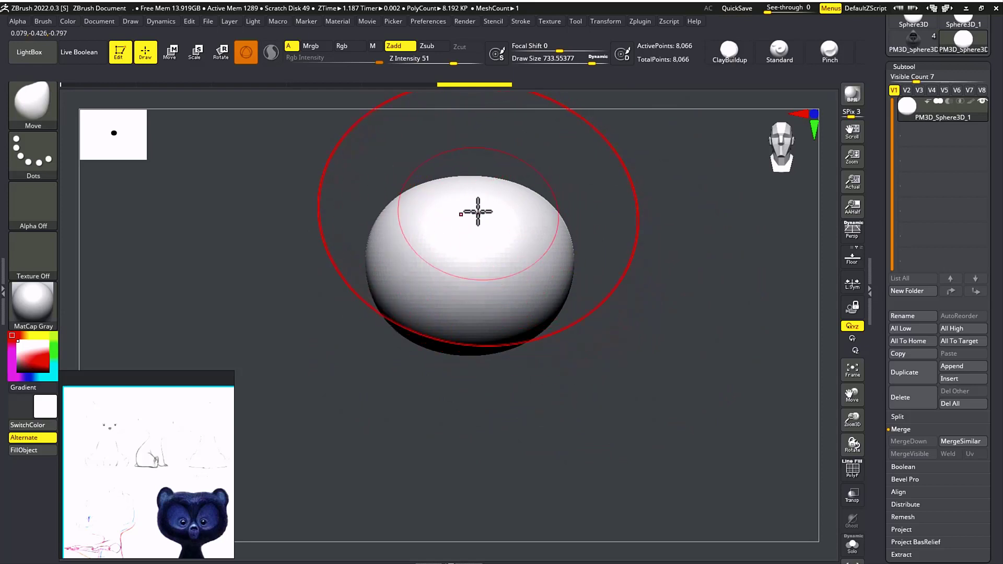
pyautogui.moveTo(474, 211); pyautogui.dragTo(475, 177)
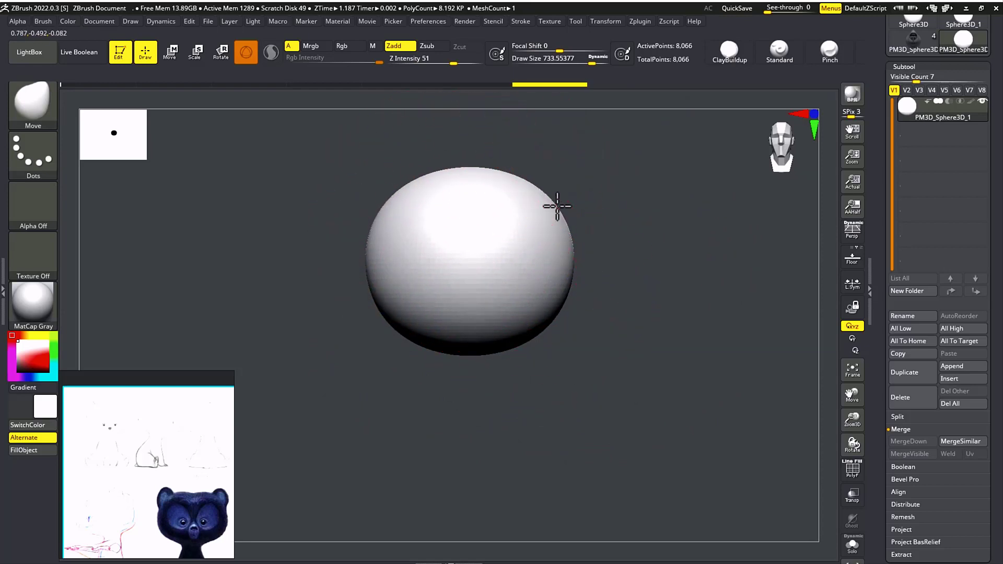
pyautogui.moveTo(558, 205); pyautogui.dragTo(557, 189)
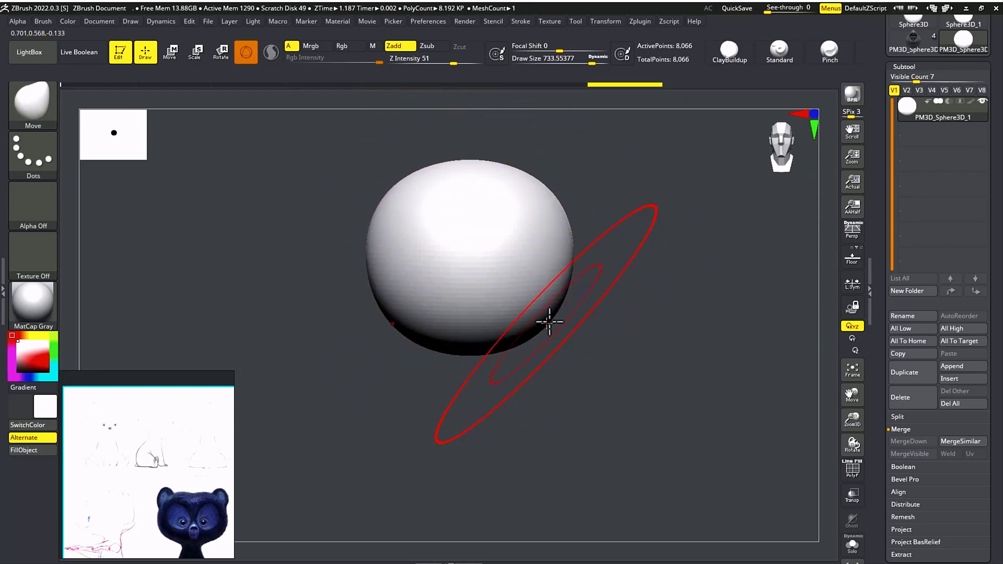
pyautogui.moveTo(498, 345); pyautogui.dragTo(497, 335)
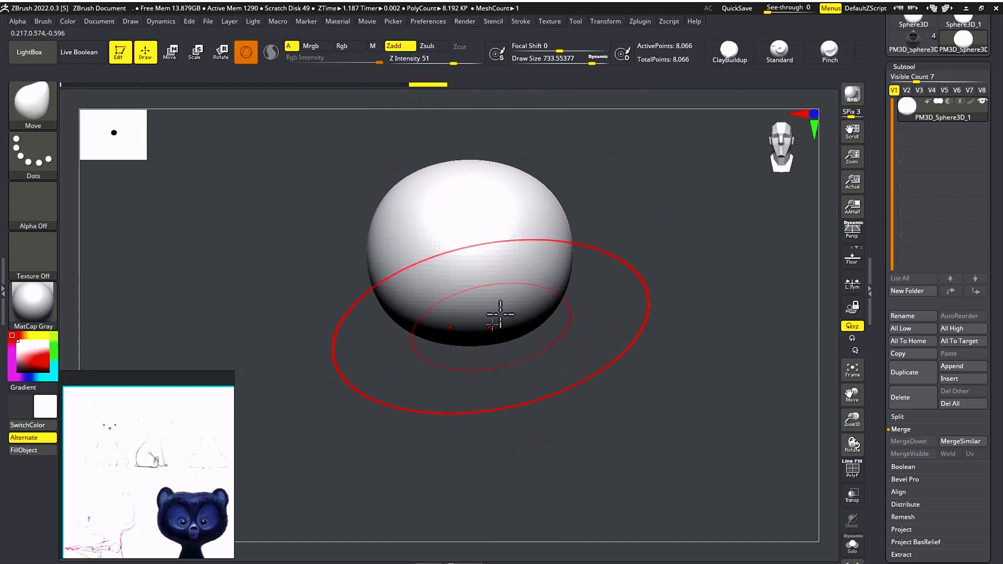
# Set the Move brush's draw size to about 676 and pull the upper back of the head up and outward in side view
pyautogui.press('s')
pyautogui.moveTo(509, 261); pyautogui.dragTo(492, 263)
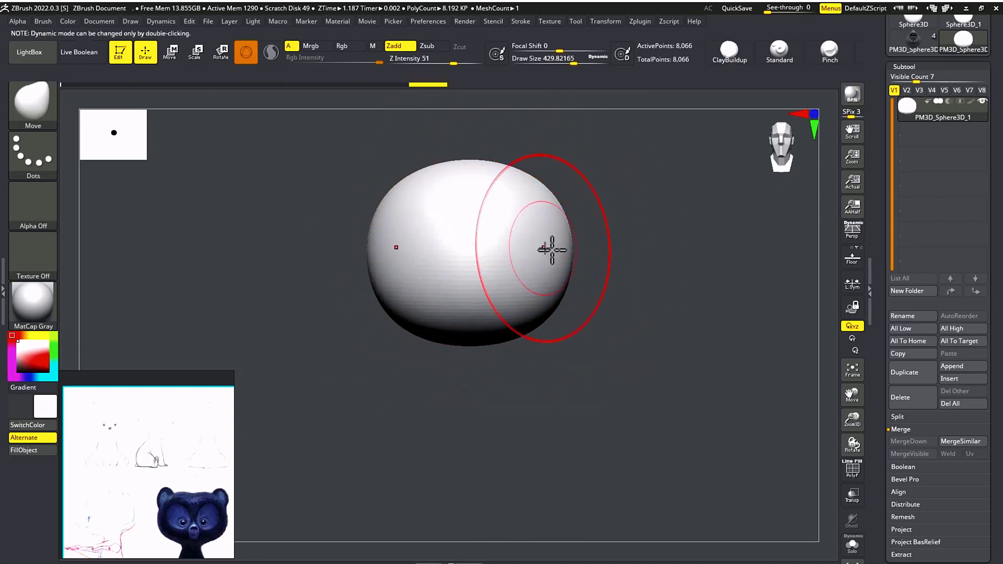
pyautogui.keyDown('alt'); pyautogui.moveTo(611, 256); pyautogui.dragTo(731, 257, button='right'); pyautogui.keyUp('alt')
pyautogui.keyDown('shift'); pyautogui.moveTo(731, 257); pyautogui.dragTo(564, 262, button='right'); pyautogui.keyUp('shift')
pyautogui.moveTo(472, 287)
pyautogui.keyDown('ctrl'); pyautogui.mouseDown(button='right')
pyautogui.moveTo(503, 293)
pyautogui.moveTo(316, 344)
pyautogui.mouseUp(button='right'); pyautogui.keyUp('ctrl')
pyautogui.press('s')
pyautogui.moveTo(571, 213); pyautogui.dragTo(585, 213)
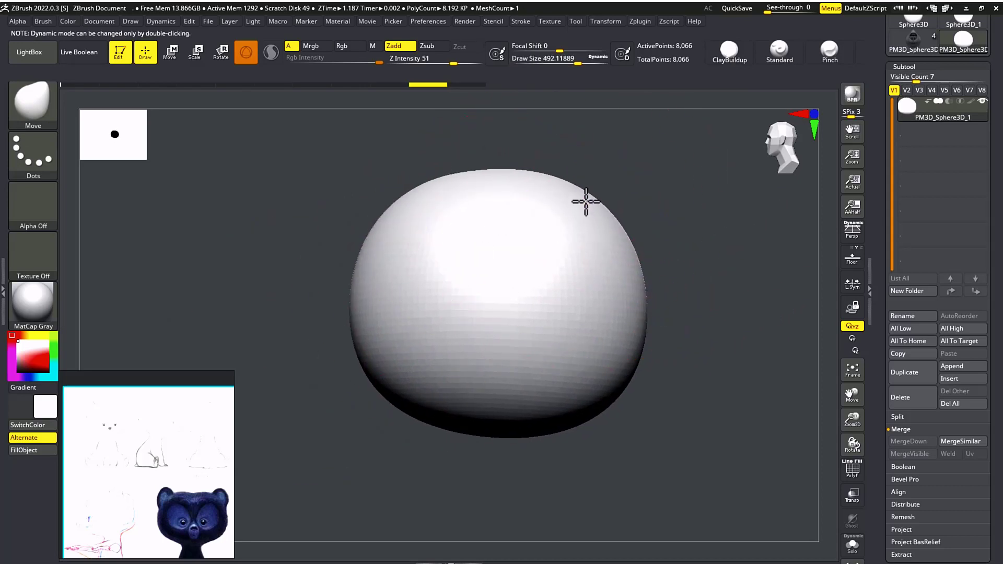
pyautogui.moveTo(594, 201); pyautogui.dragTo(758, 201, button='right')
pyautogui.keyDown('alt'); pyautogui.moveTo(511, 259); pyautogui.dragTo(325, 254, button='right'); pyautogui.keyUp('alt')
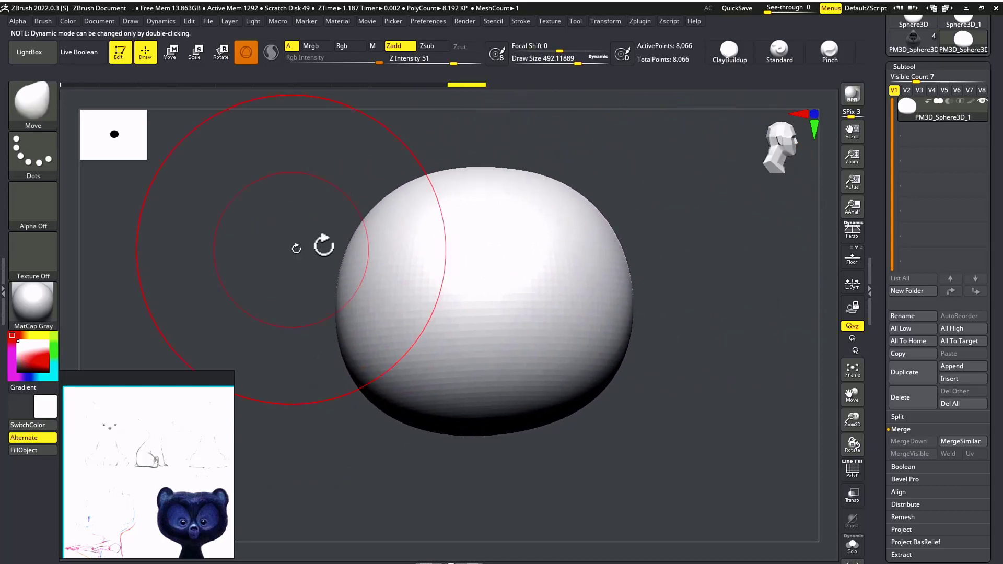
pyautogui.press('s')
pyautogui.moveTo(394, 216); pyautogui.dragTo(406, 215)
pyautogui.moveTo(401, 211); pyautogui.dragTo(382, 195)
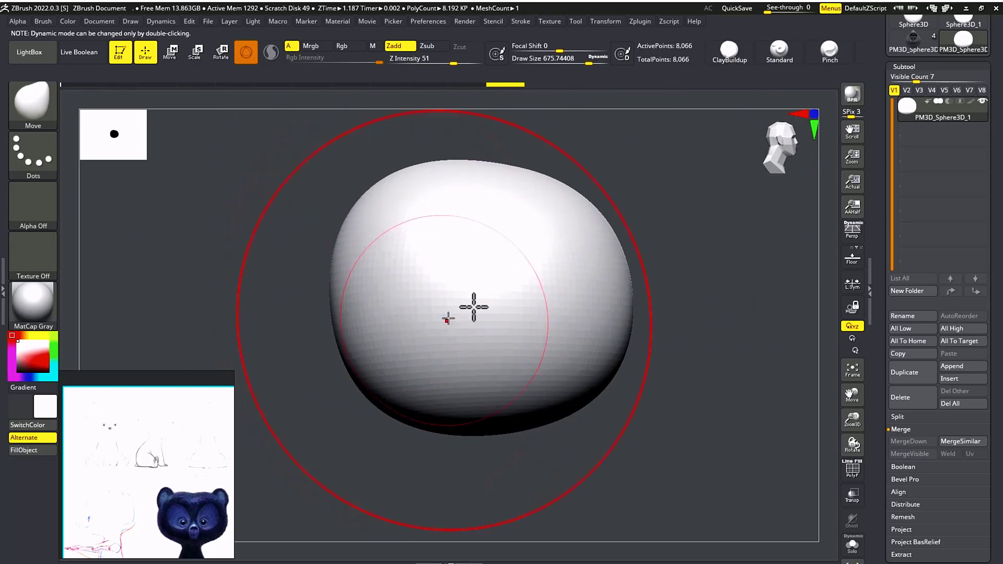
pyautogui.moveTo(504, 295); pyautogui.dragTo(638, 267, button='right')
pyautogui.moveTo(568, 285)
pyautogui.mouseDown(button='right')
pyautogui.moveTo(685, 273)
pyautogui.moveTo(680, 284)
pyautogui.mouseUp(button='right')
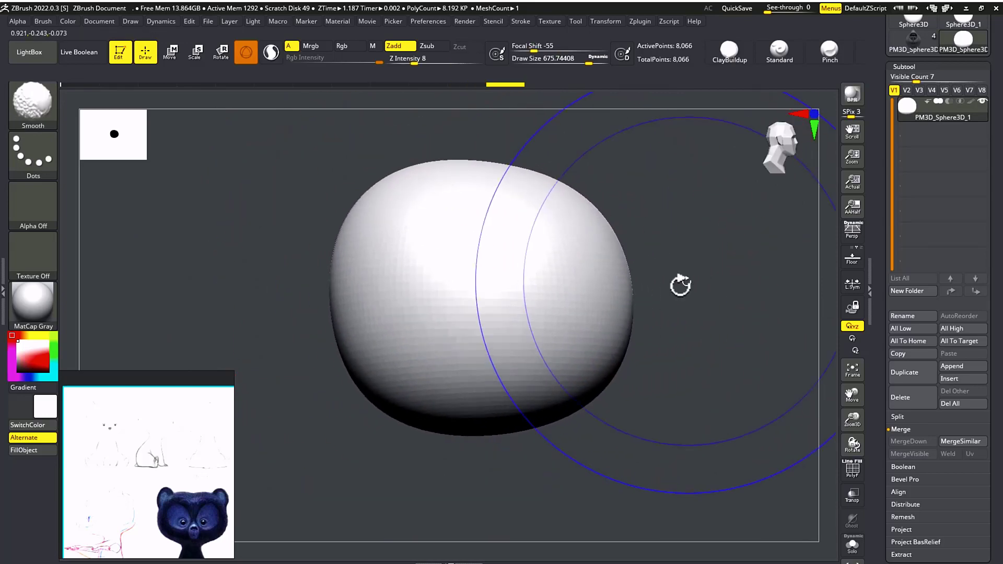
# Refine the head's side profile by reshaping the lower back and underside, flattening the face, and lowering the forehead
pyautogui.moveTo(385, 396); pyautogui.dragTo(375, 370)
pyautogui.moveTo(499, 412); pyautogui.dragTo(498, 406)
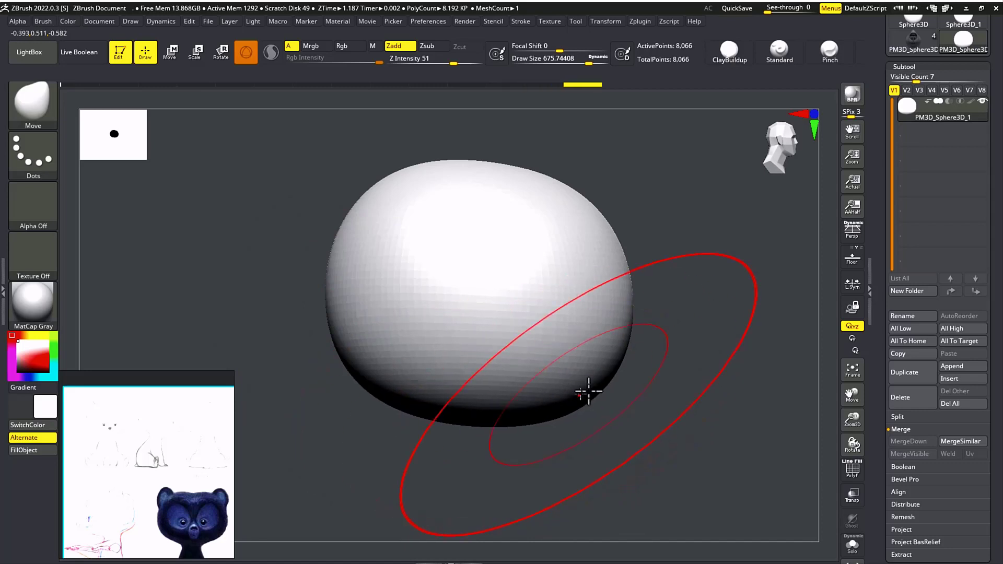
pyautogui.moveTo(605, 392); pyautogui.dragTo(610, 226)
pyautogui.moveTo(631, 284); pyautogui.dragTo(621, 286)
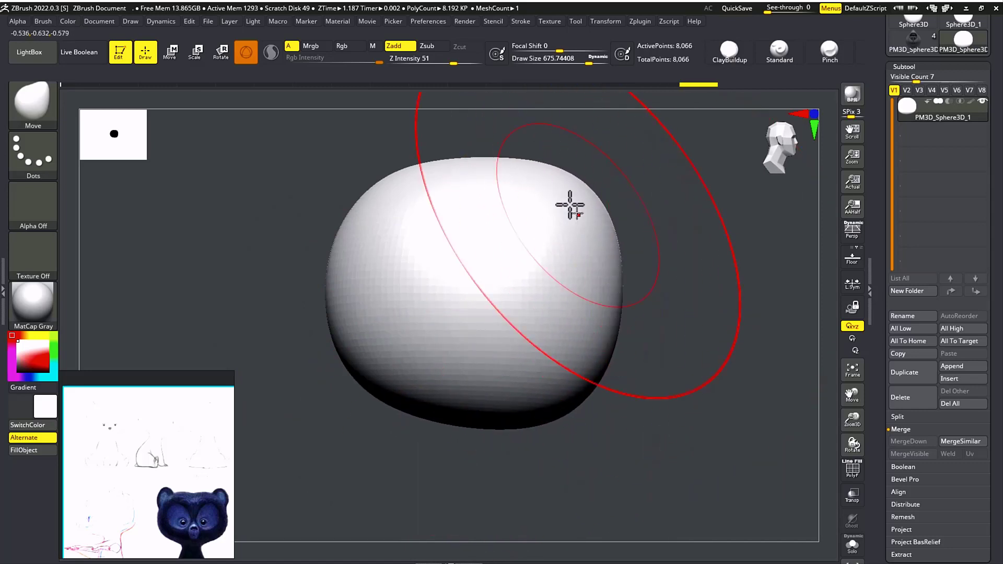
pyautogui.moveTo(549, 174)
pyautogui.mouseDown()
pyautogui.moveTo(554, 190)
pyautogui.moveTo(585, 207)
pyautogui.mouseUp()
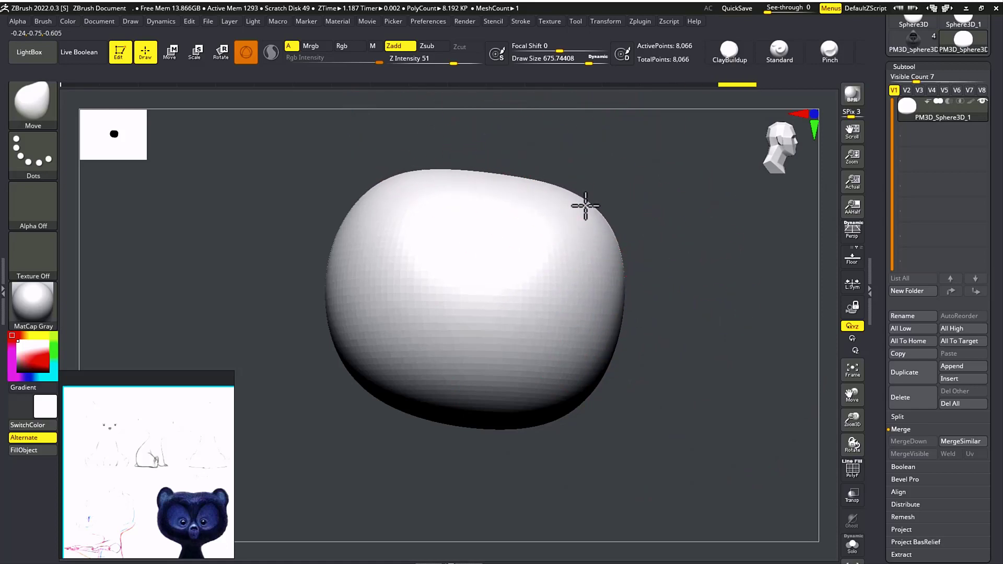
# Reduce the Move brush's draw size to about 293 for shaping the face
pyautogui.moveTo(610, 240)
pyautogui.mouseDown()
pyautogui.moveTo(660, 252)
pyautogui.moveTo(577, 320)
pyautogui.moveTo(201, 320)
pyautogui.mouseUp()
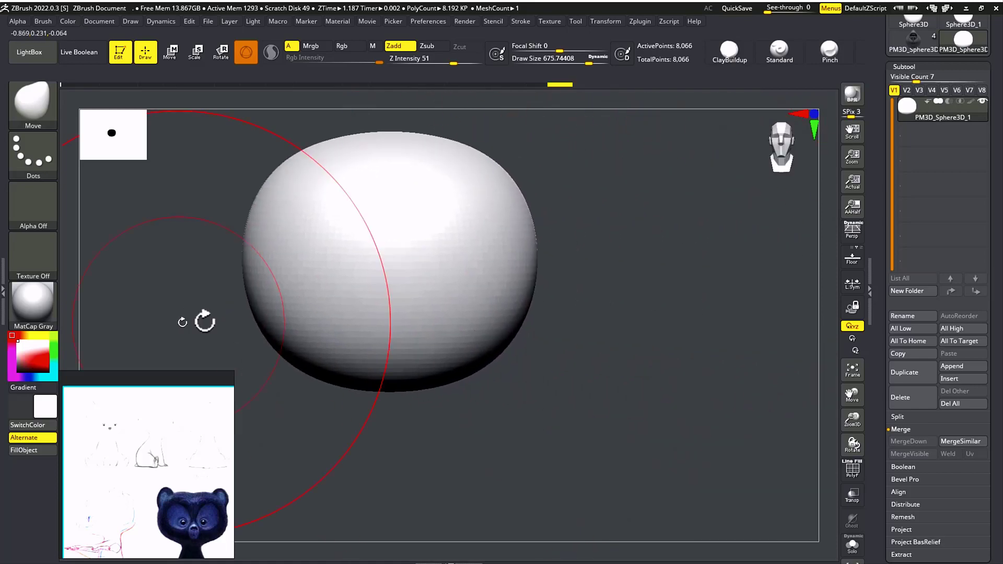
pyautogui.moveTo(605, 307); pyautogui.dragTo(528, 302)
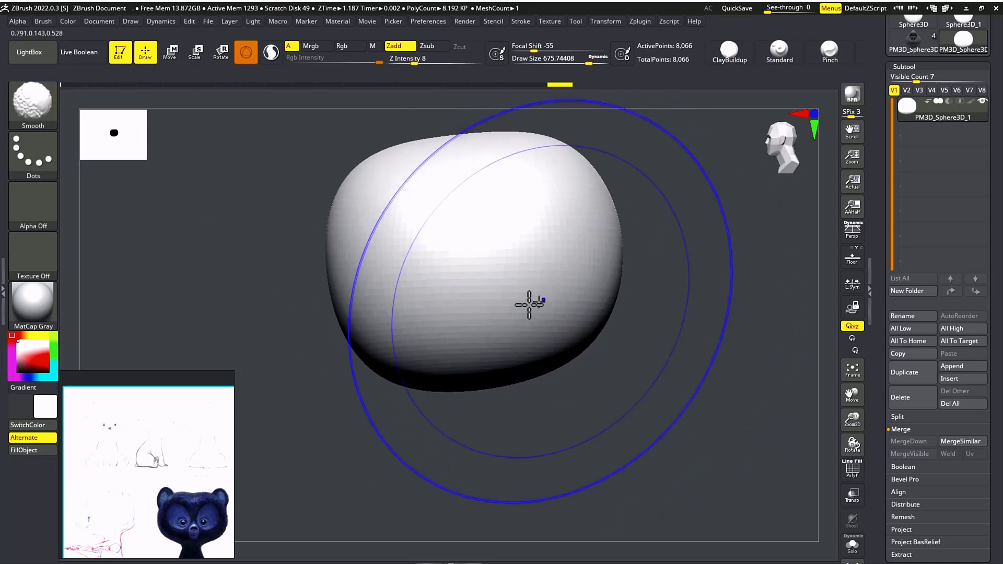
pyautogui.press('s')
pyautogui.moveTo(360, 276); pyautogui.dragTo(332, 279)
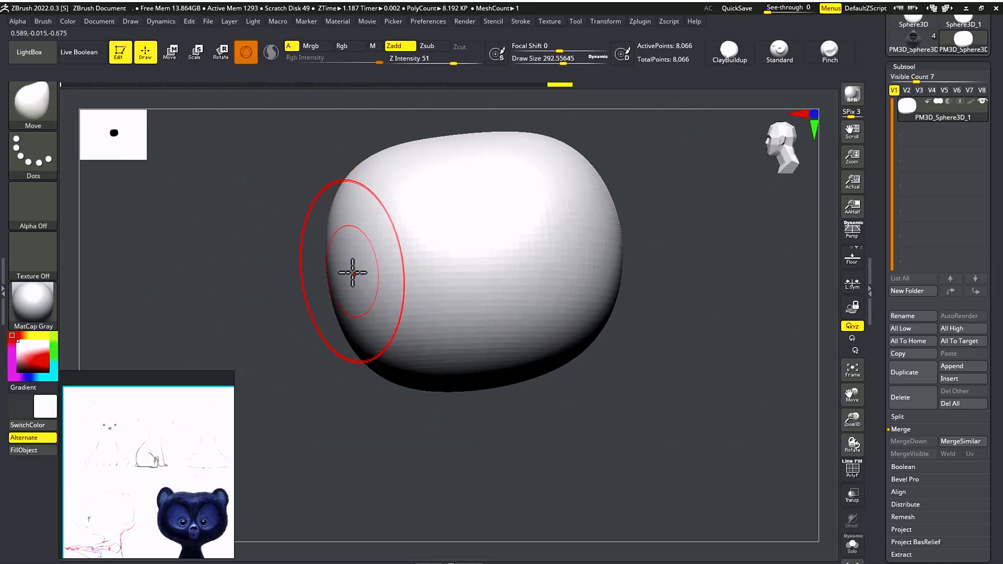
pyautogui.moveTo(345, 275); pyautogui.dragTo(403, 262)
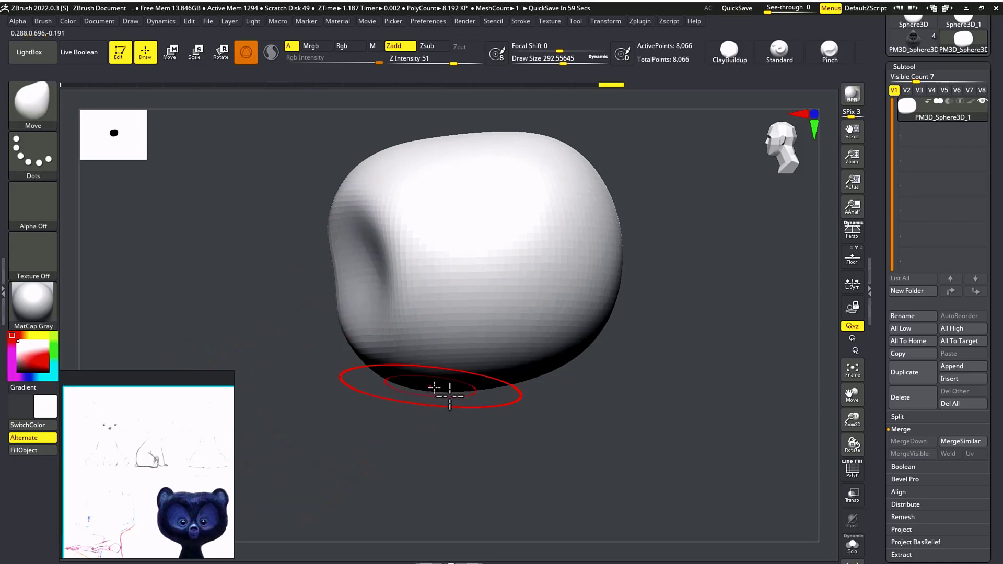
pyautogui.moveTo(449, 396)
pyautogui.mouseDown()
pyautogui.moveTo(496, 425)
pyautogui.moveTo(537, 347)
pyautogui.moveTo(497, 300)
pyautogui.mouseUp()
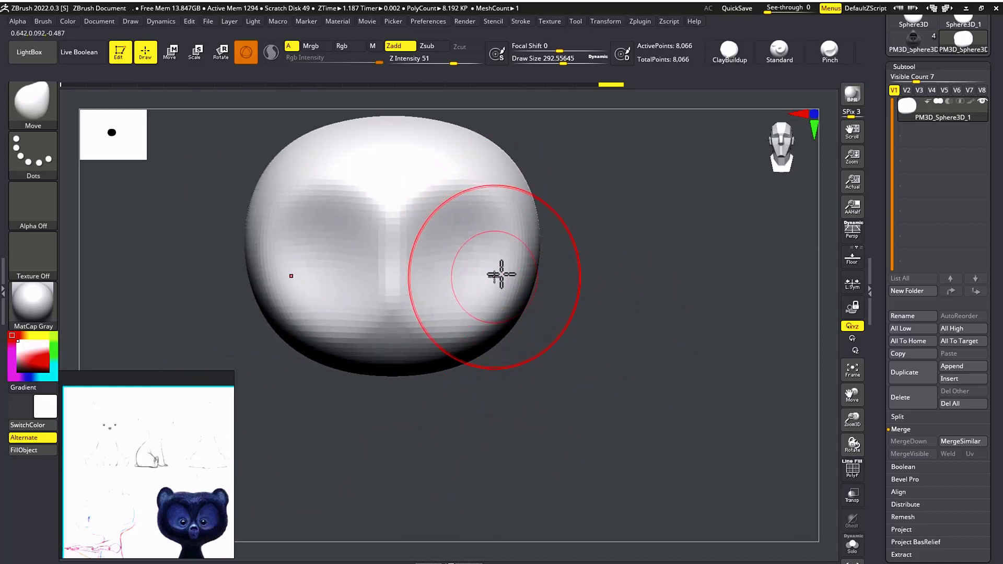
pyautogui.moveTo(560, 256); pyautogui.dragTo(578, 259)
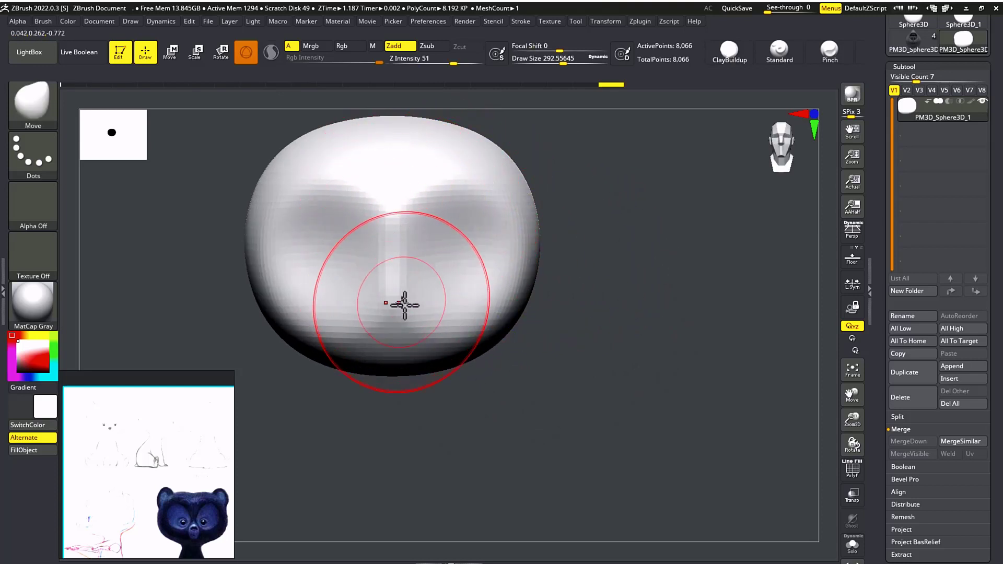
pyautogui.hotkey('ctrl', 'z')
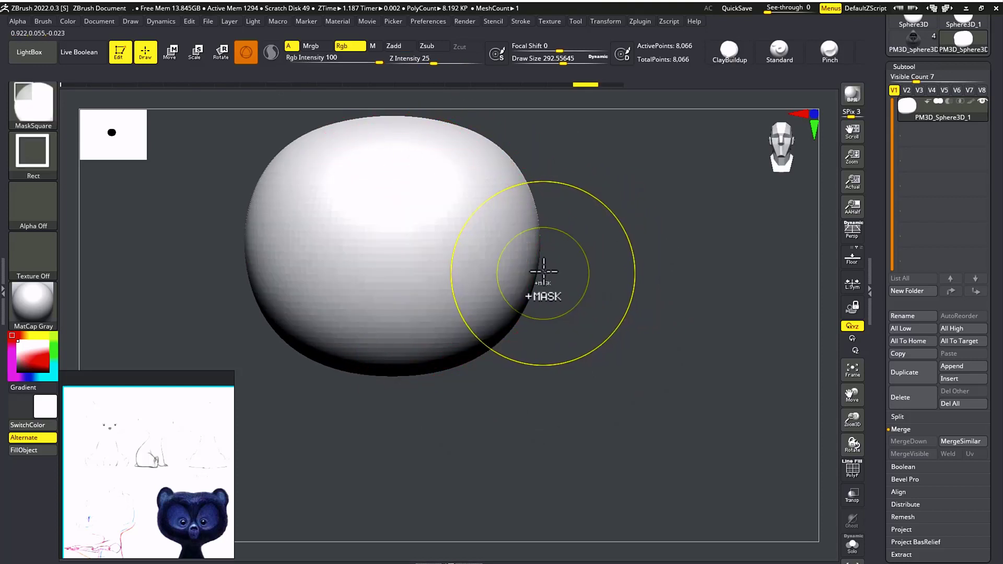
pyautogui.moveTo(601, 269); pyautogui.dragTo(544, 266)
pyautogui.moveTo(475, 262); pyautogui.dragTo(533, 250)
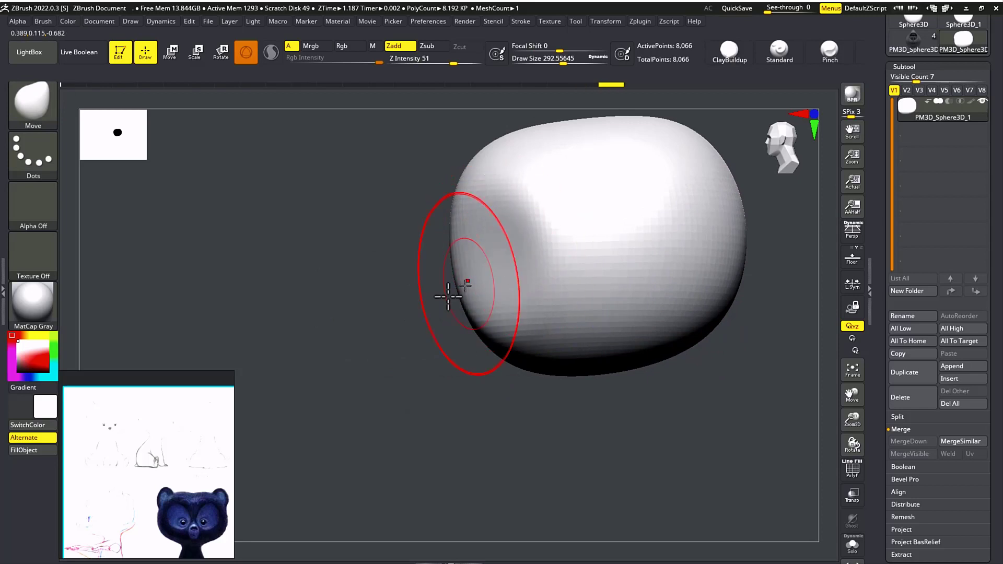
pyautogui.keyDown('shift'); pyautogui.moveTo(400, 310); pyautogui.dragTo(451, 317); pyautogui.keyUp('shift')
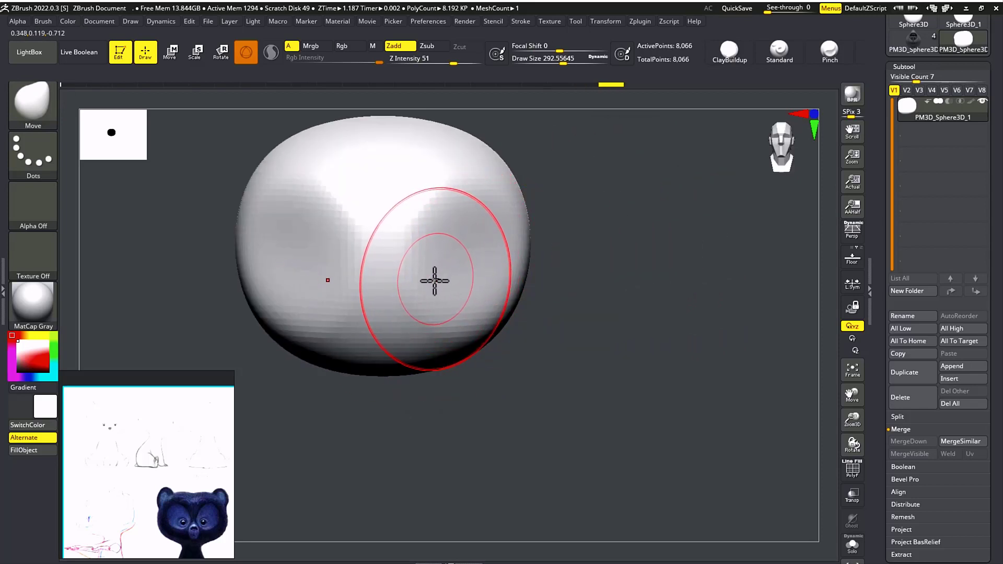
pyautogui.hotkey('ctrl', 'z')
# Press two symmetrical eye sockets into the front of the head with the Move brush, leaving a raised nose bridge between them
pyautogui.moveTo(540, 309)
pyautogui.mouseDown()
pyautogui.moveTo(481, 292)
pyautogui.moveTo(534, 249)
pyautogui.mouseUp()
pyautogui.moveTo(407, 331); pyautogui.dragTo(464, 334)
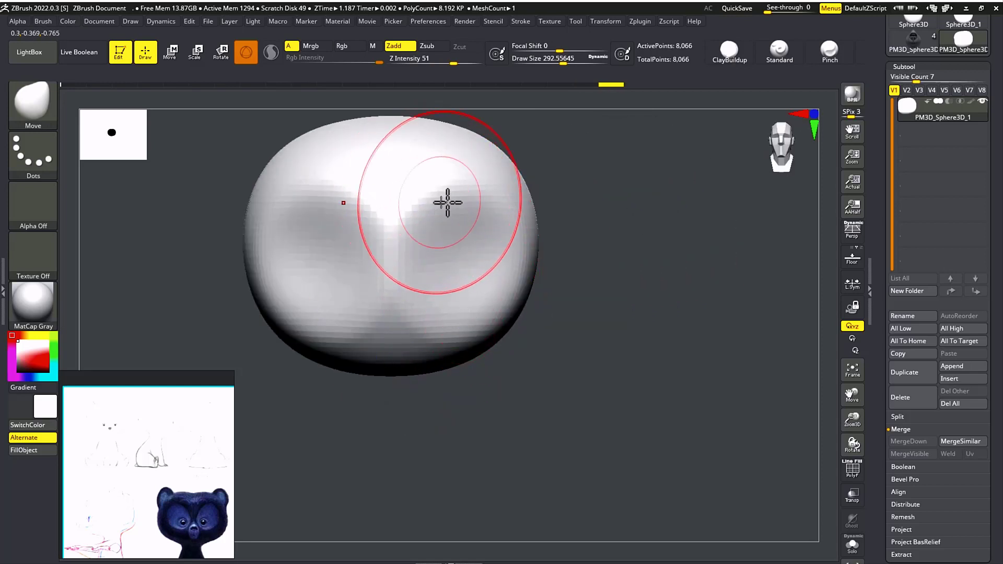
pyautogui.hotkey('ctrl', 'z')
pyautogui.hotkey('ctrl', 'shift', 'z')
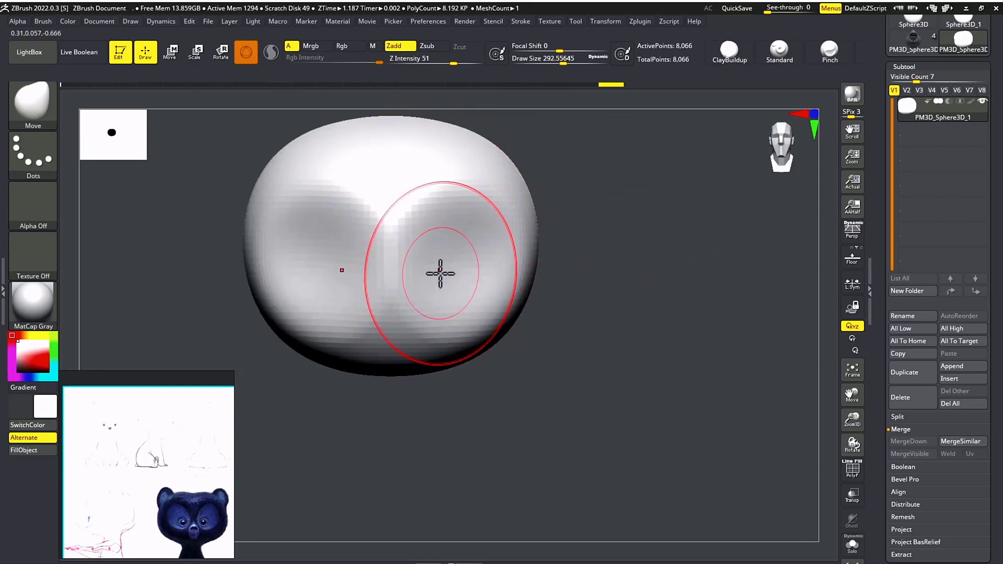
# Carve faint eye outlines inside both sockets using the DamStandard brush at a draw size of about 54
pyautogui.keyDown('alt'); pyautogui.moveTo(562, 246); pyautogui.dragTo(699, 249); pyautogui.keyUp('alt')
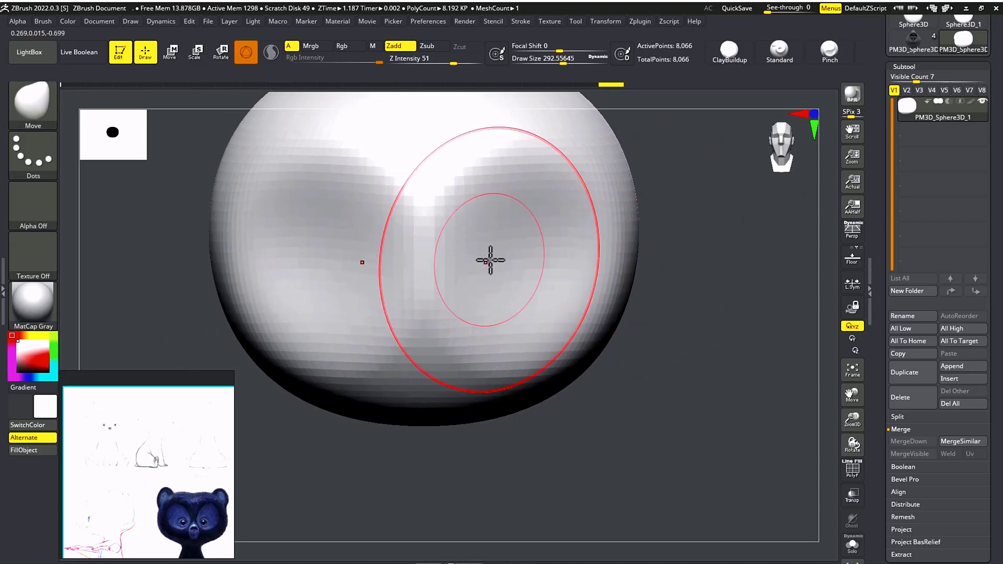
pyautogui.press('s')
pyautogui.moveTo(490, 263); pyautogui.dragTo(470, 266)
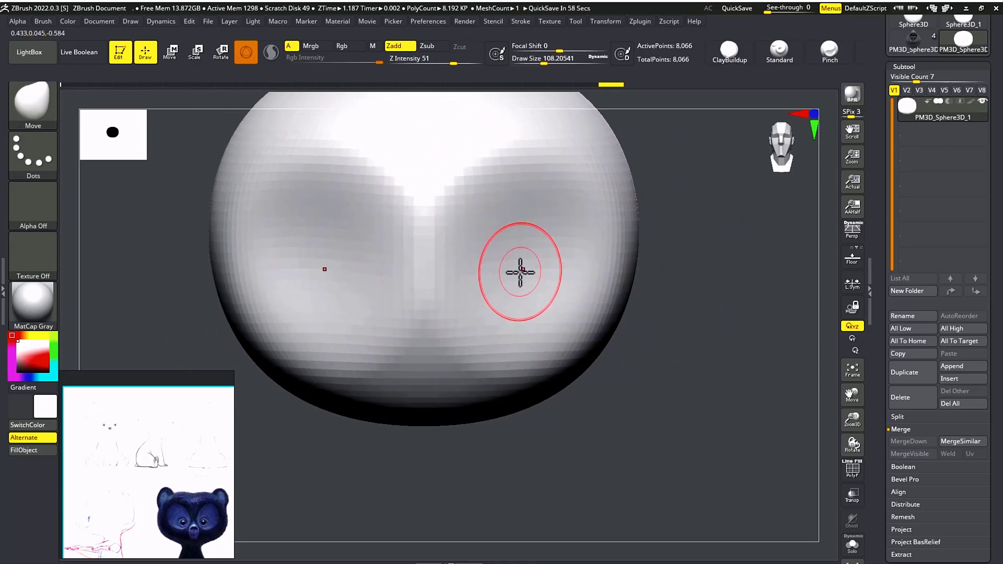
pyautogui.press('b')
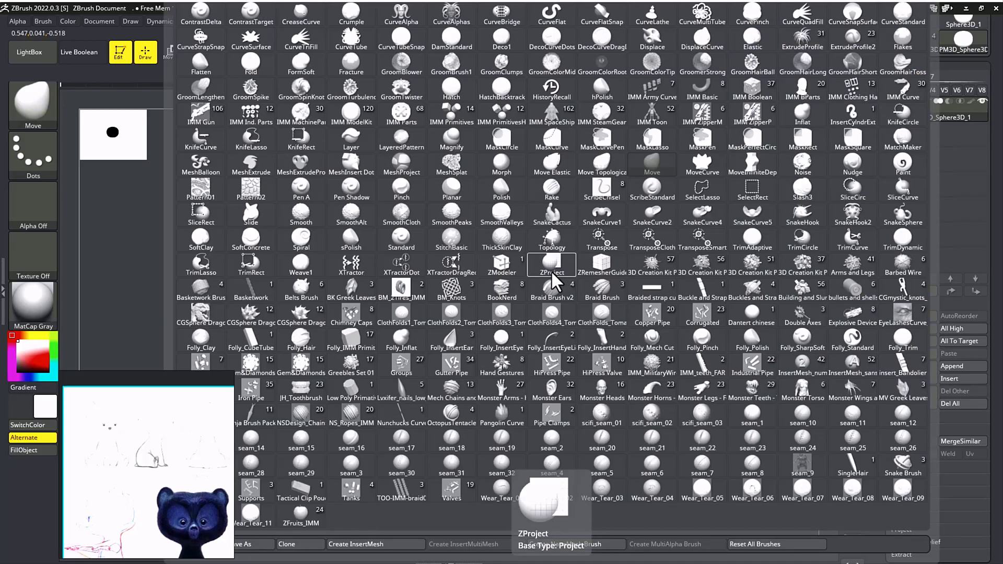
pyautogui.press('d')
pyautogui.press('s')
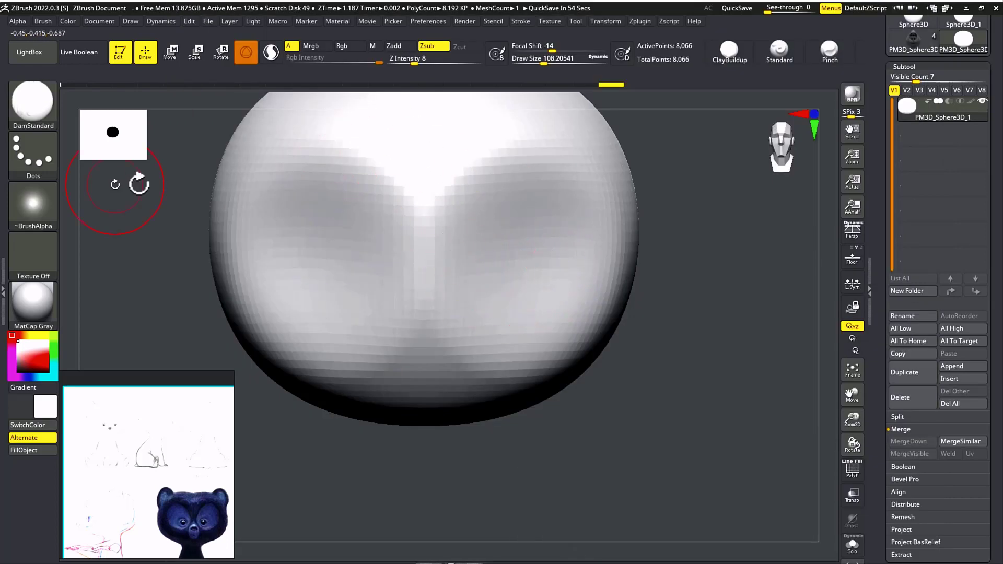
pyautogui.press('s')
pyautogui.moveTo(502, 240); pyautogui.dragTo(491, 244)
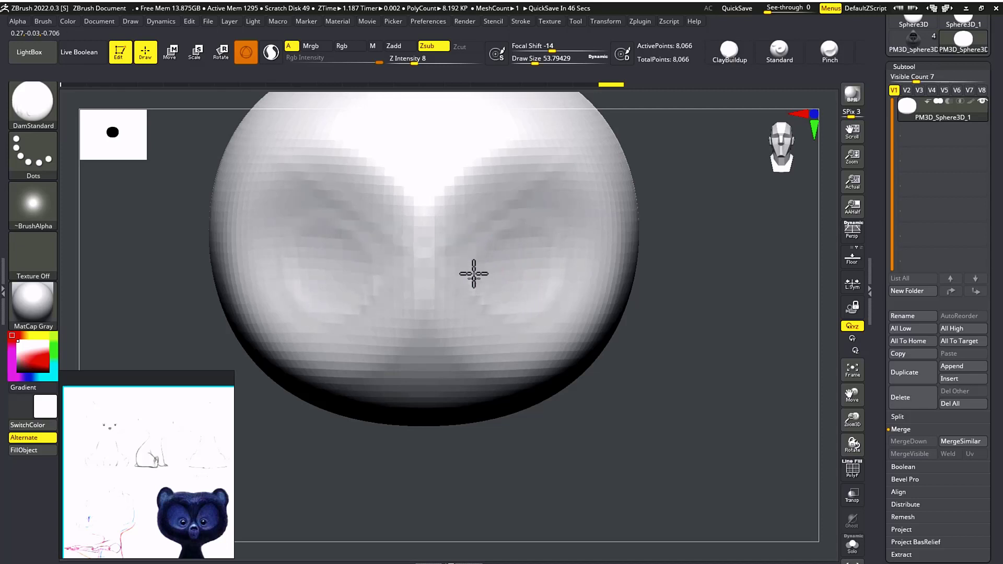
# Smooth the inner socket surfaces and carve deeper rounded eye outlines with the DamStandard brush at Z Intensity 11
pyautogui.moveTo(534, 235)
pyautogui.keyDown('shift'); pyautogui.mouseDown()
pyautogui.moveTo(515, 253)
pyautogui.moveTo(483, 242)
pyautogui.mouseUp(); pyautogui.keyUp('shift')
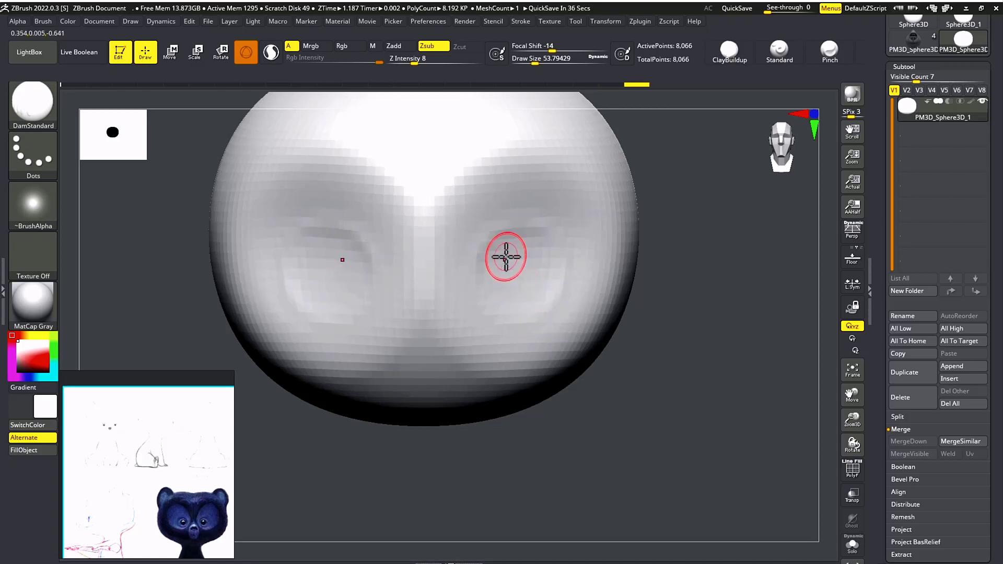
pyautogui.press('space')
pyautogui.moveTo(519, 320); pyautogui.dragTo(526, 320)
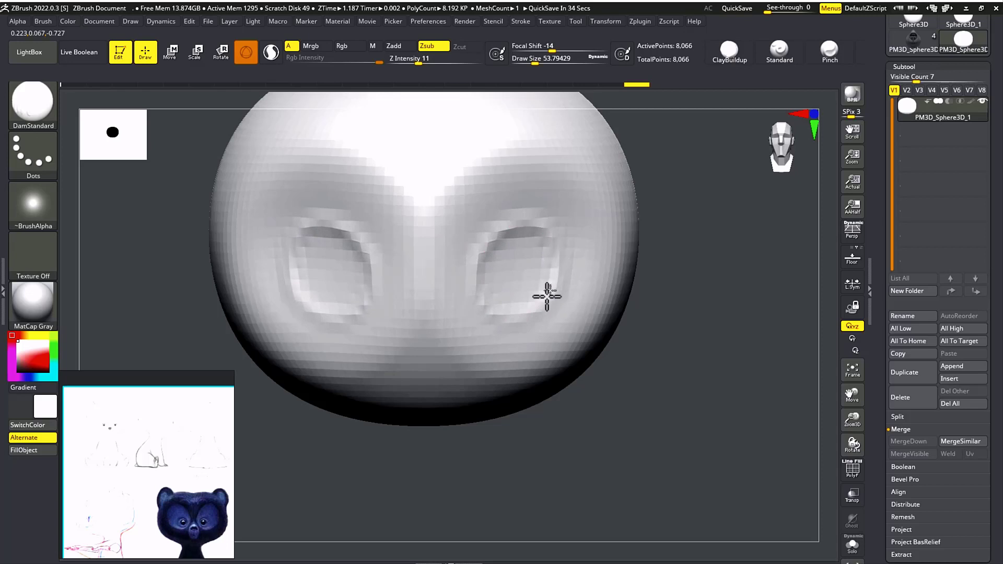
# Switch to the Standard brush, undo the trial stroke in the eye sockets, and turn on Zadd sculpting in place of Rgb painting
pyautogui.click(729, 51)
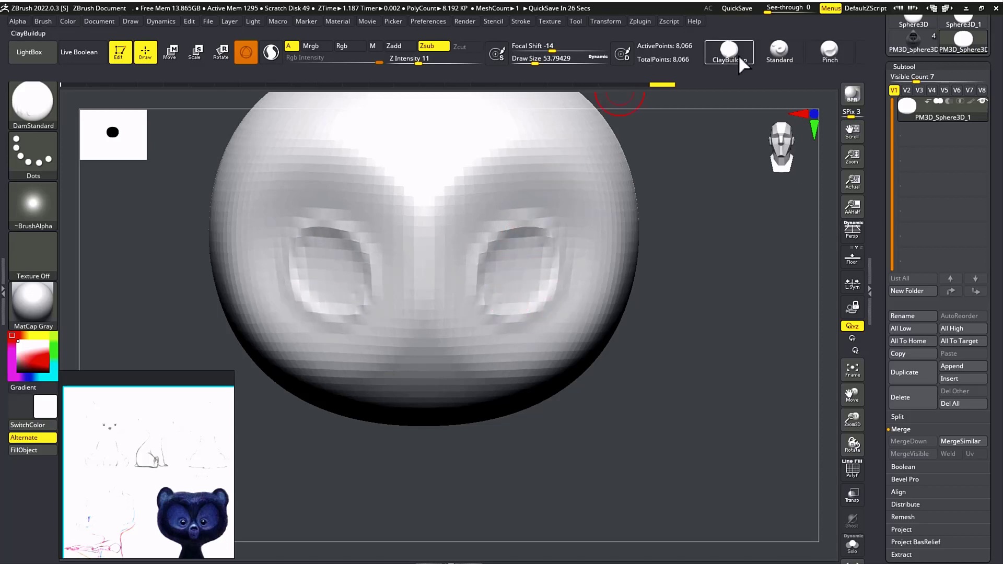
pyautogui.click(778, 52)
pyautogui.moveTo(664, 257); pyautogui.dragTo(646, 294)
pyautogui.press('s')
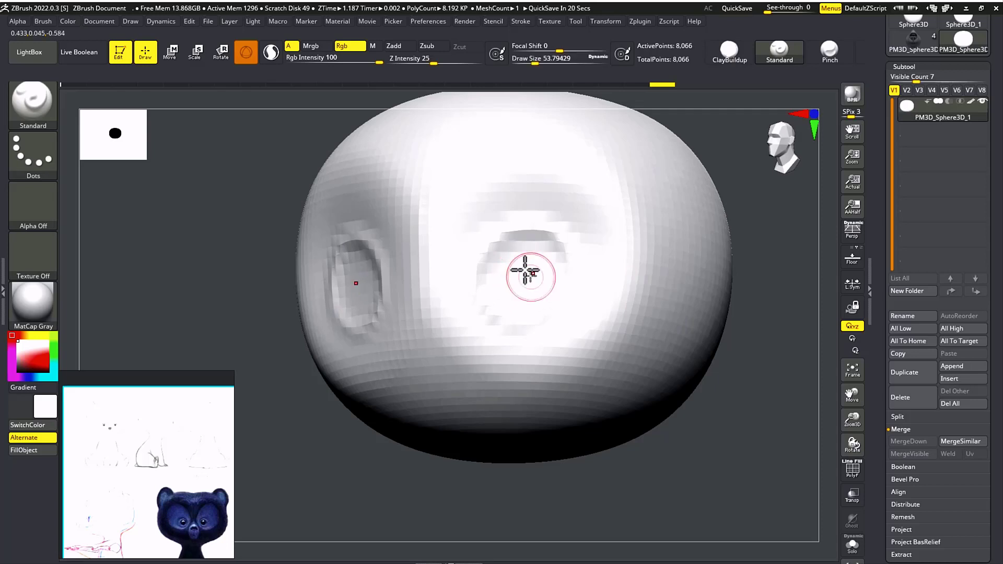
pyautogui.moveTo(521, 276)
pyautogui.keyDown('alt'); pyautogui.mouseDown()
pyautogui.moveTo(531, 267)
pyautogui.moveTo(515, 263)
pyautogui.mouseUp(); pyautogui.keyUp('alt')
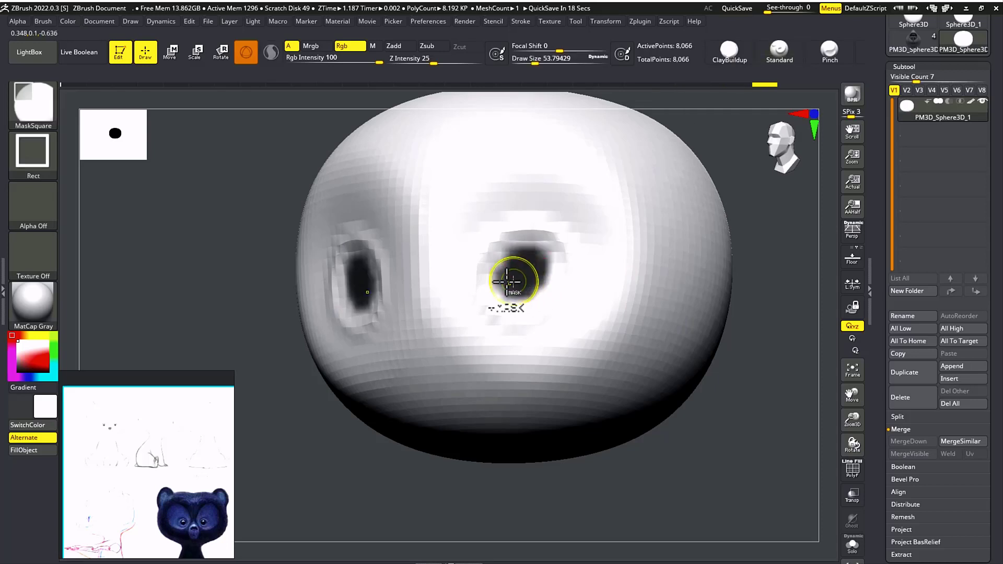
pyautogui.hotkey('ctrl', 'z')
pyautogui.click(401, 46)
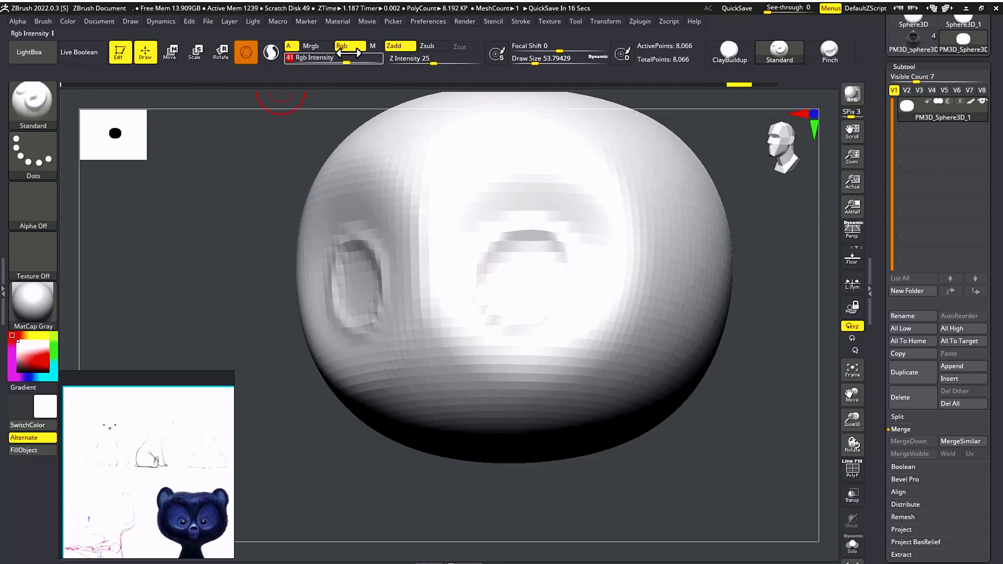
# Hollow out both eye sockets deeply inside their outlines with inward Standard brush strokes
pyautogui.moveTo(522, 270)
pyautogui.keyDown('alt'); pyautogui.mouseDown()
pyautogui.moveTo(506, 284)
pyautogui.moveTo(533, 291)
pyautogui.moveTo(517, 273)
pyautogui.moveTo(528, 287)
pyautogui.moveTo(535, 274)
pyautogui.mouseUp(); pyautogui.keyUp('alt')
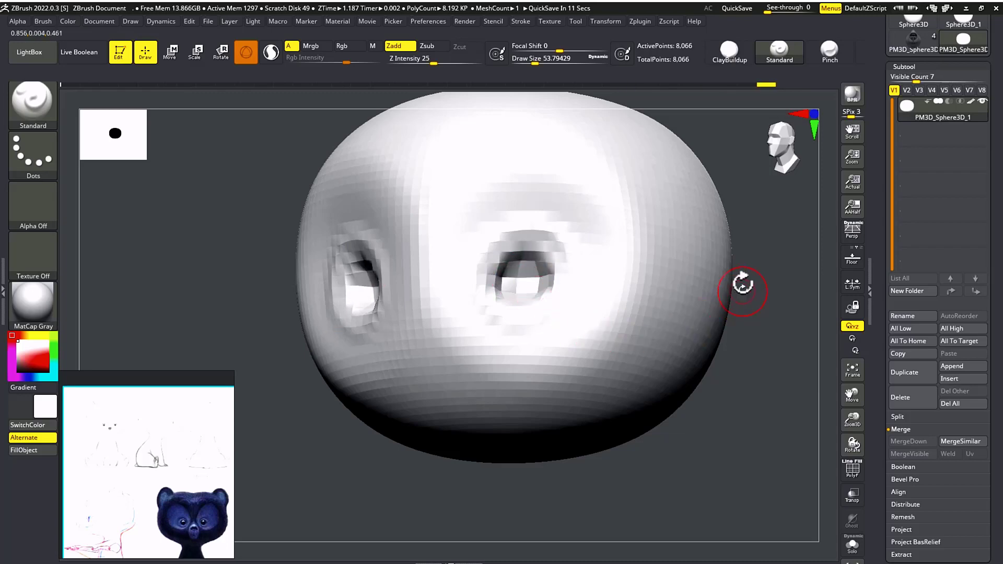
pyautogui.moveTo(741, 284); pyautogui.dragTo(624, 289)
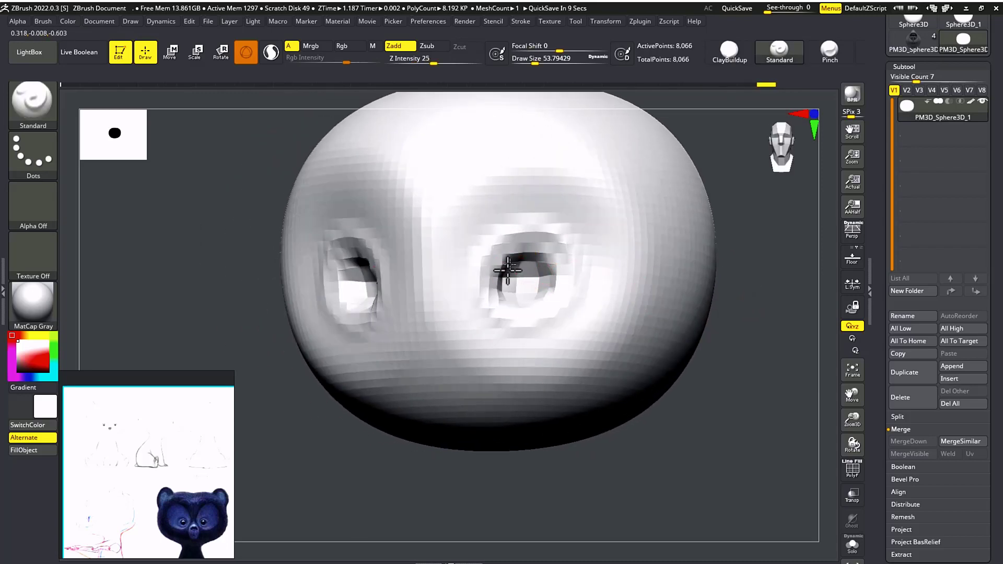
pyautogui.keyDown('alt'); pyautogui.moveTo(504, 276); pyautogui.dragTo(564, 273); pyautogui.keyUp('alt')
pyautogui.moveTo(724, 266); pyautogui.dragTo(750, 259)
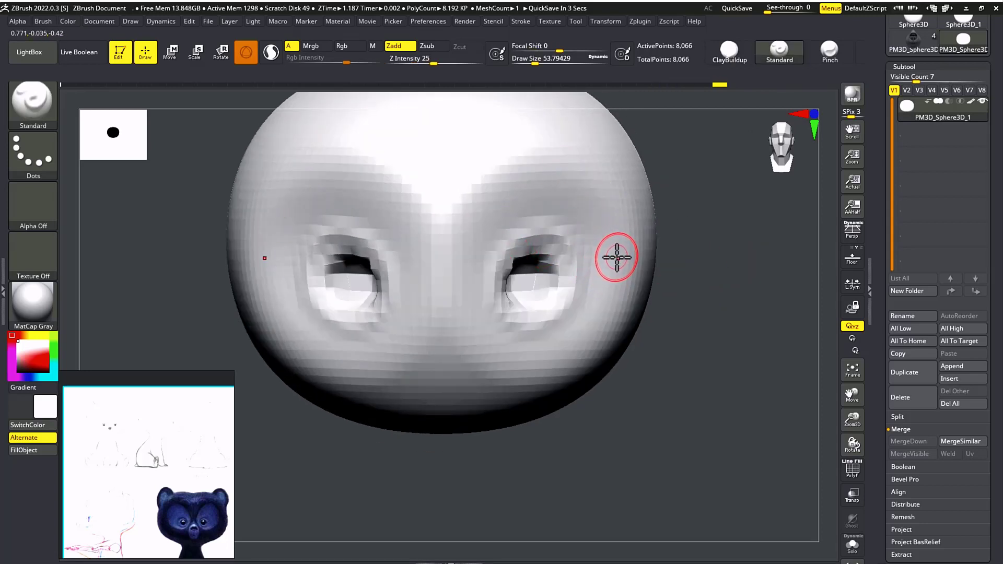
# Carve the inner and lower rims of both eye sockets with the DamStandard brush at a draw size of about 74
pyautogui.press('b')
pyautogui.press('d')
pyautogui.press('s')
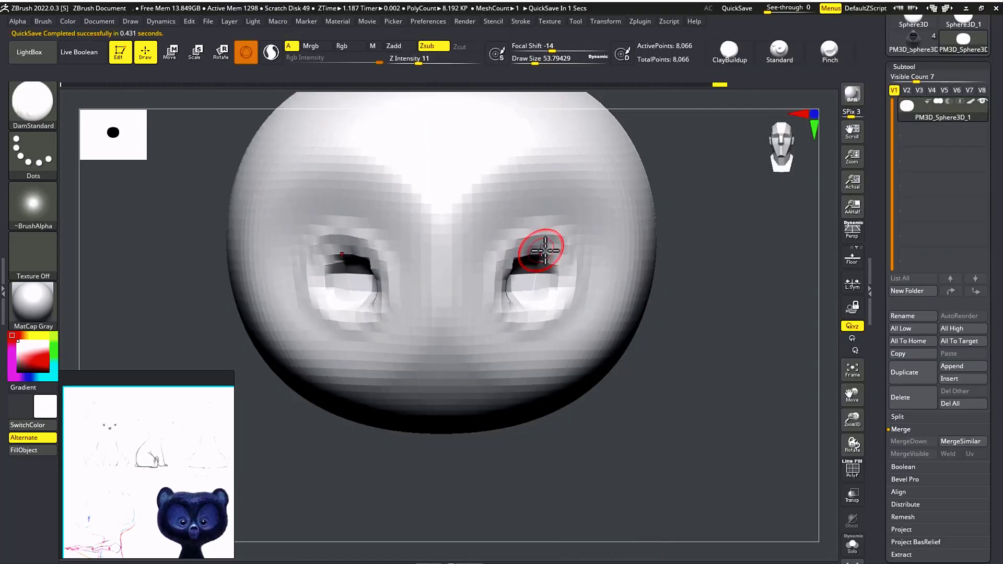
pyautogui.moveTo(678, 317); pyautogui.dragTo(649, 321)
pyautogui.press('s')
pyautogui.moveTo(510, 251); pyautogui.dragTo(492, 270)
pyautogui.hotkey('ctrl', 'z')
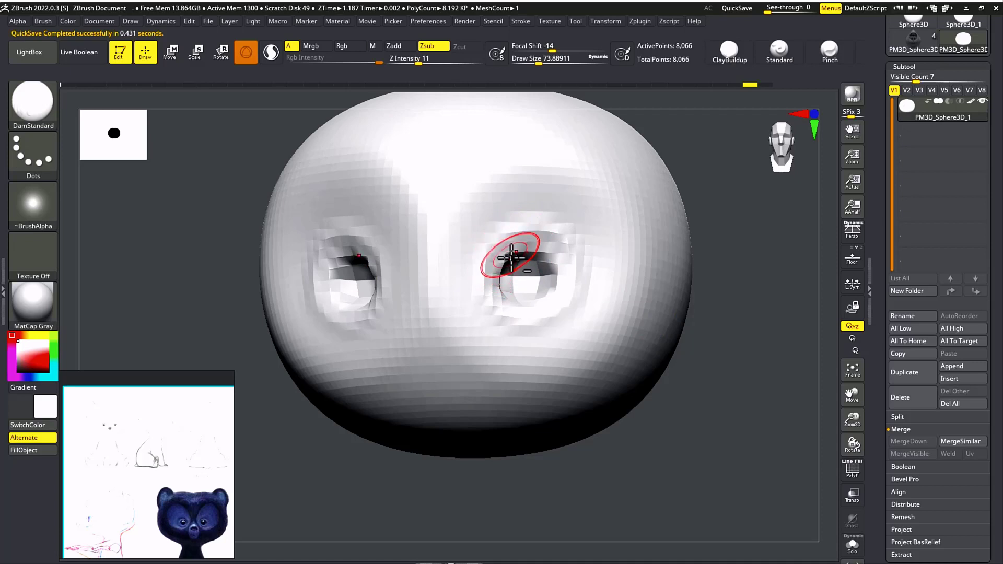
pyautogui.moveTo(491, 270); pyautogui.dragTo(547, 317)
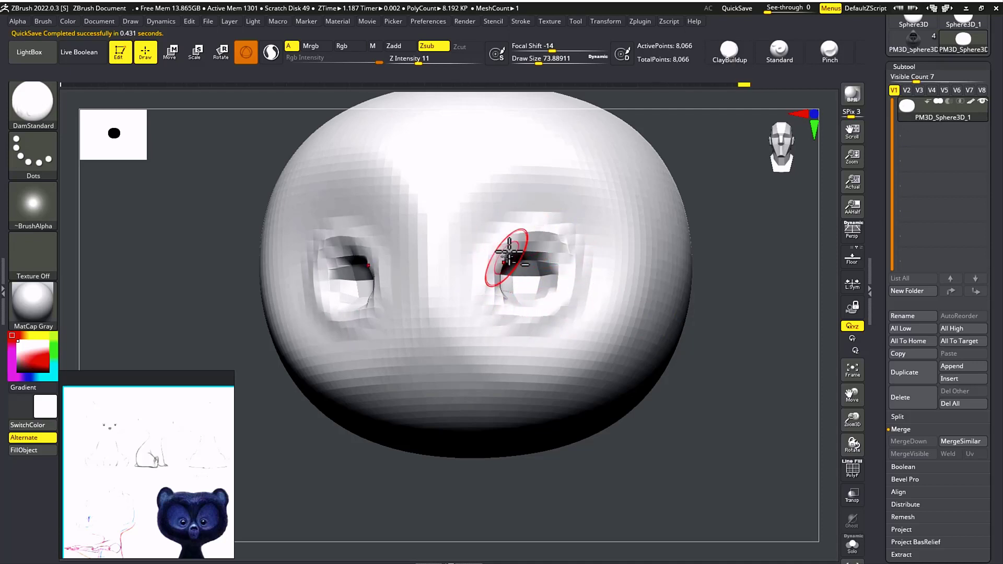
pyautogui.moveTo(736, 250); pyautogui.dragTo(733, 269)
# Insert a Sphere3D as a new subtool for the eyeball and make it active for scaling
pyautogui.click(962, 380)
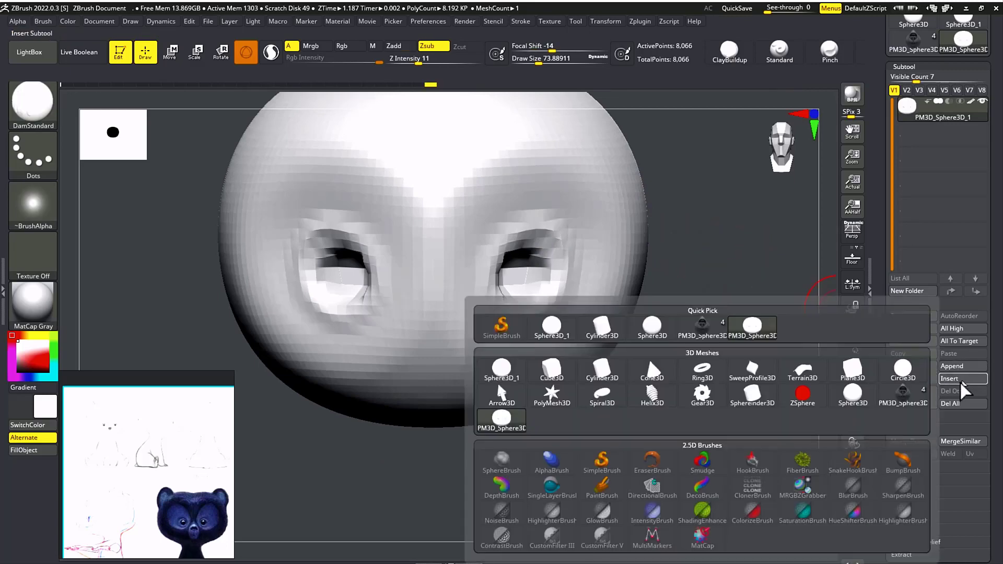
pyautogui.click(664, 337)
pyautogui.keyDown('alt'); pyautogui.moveTo(697, 212); pyautogui.dragTo(637, 276); pyautogui.keyUp('alt')
pyautogui.press('e')
# Show the polyframe, shrink the sphere to eyeball size, and shift it sideways in line with one eye socket
pyautogui.moveTo(462, 286); pyautogui.dragTo(471, 361)
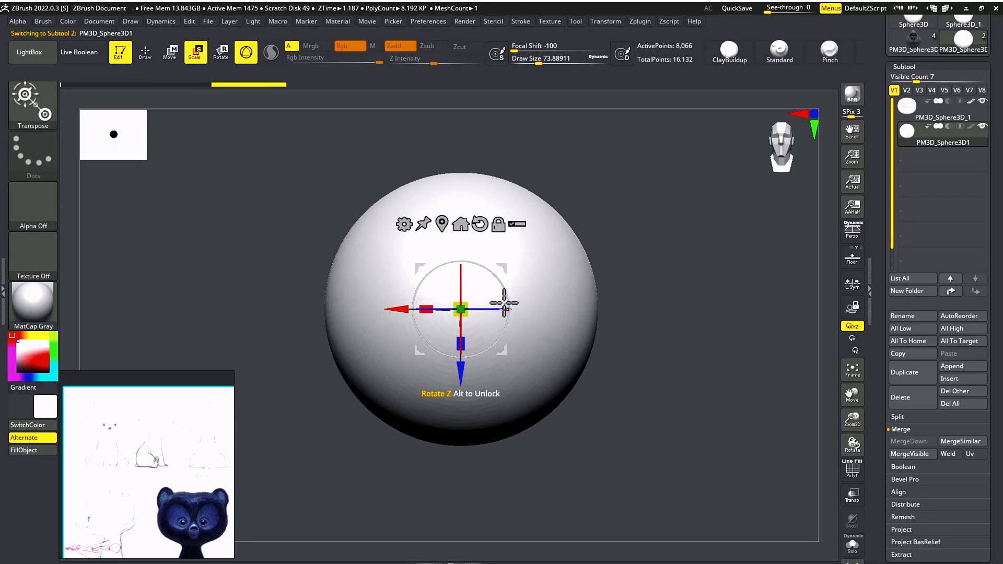
pyautogui.moveTo(468, 303); pyautogui.dragTo(452, 305)
pyautogui.hotkey('shift', 'f')
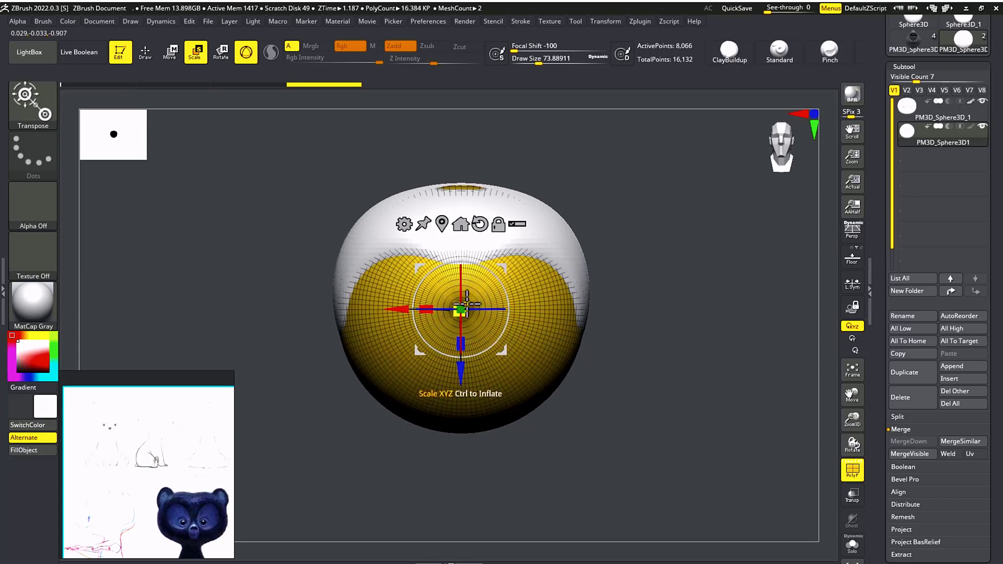
pyautogui.moveTo(466, 303); pyautogui.dragTo(440, 325)
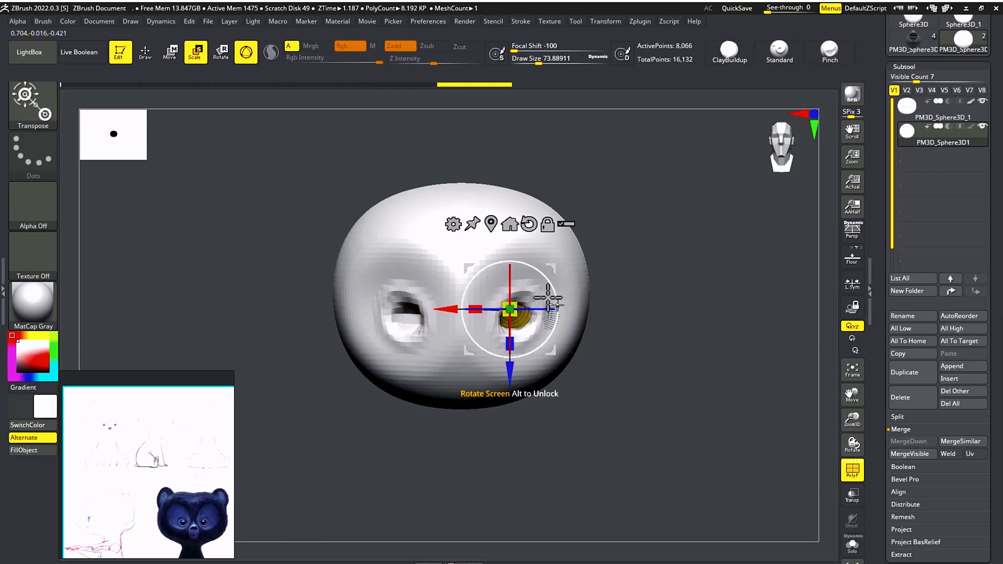
pyautogui.moveTo(510, 307); pyautogui.dragTo(505, 306)
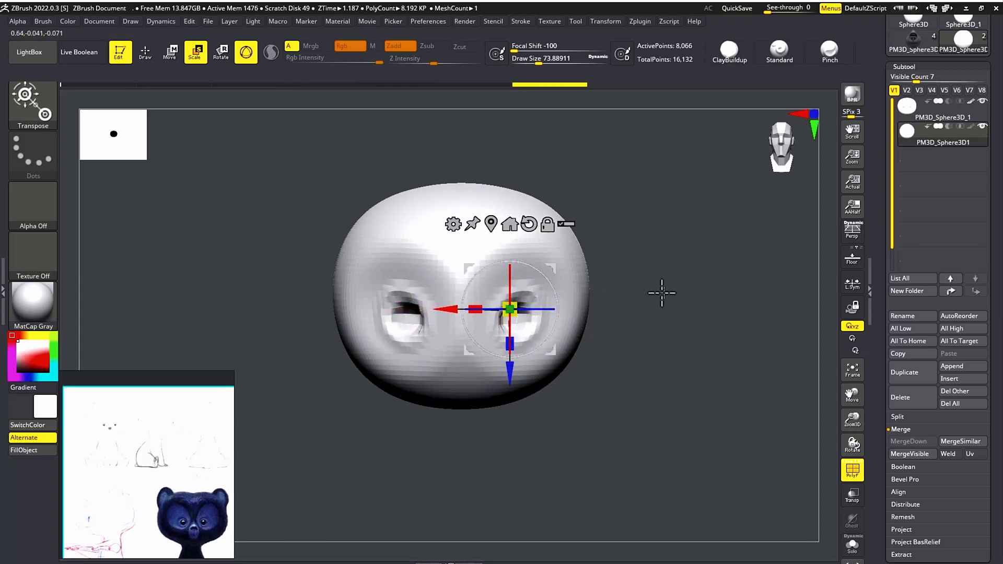
# Move the eyeball forward from the head's centre by about 0.69 so it sits in the socket, and adjust its scale
pyautogui.moveTo(659, 291); pyautogui.dragTo(575, 312)
pyautogui.moveTo(444, 315); pyautogui.dragTo(372, 323)
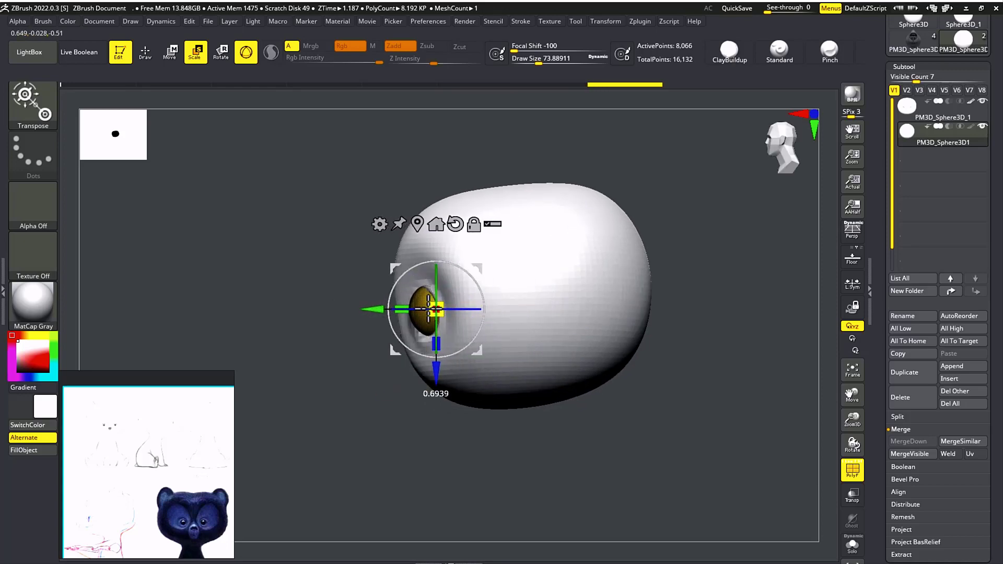
pyautogui.moveTo(428, 308); pyautogui.dragTo(427, 308)
pyautogui.moveTo(350, 389); pyautogui.dragTo(491, 355)
pyautogui.keyDown('alt'); pyautogui.moveTo(564, 294); pyautogui.dragTo(740, 320); pyautogui.keyUp('alt')
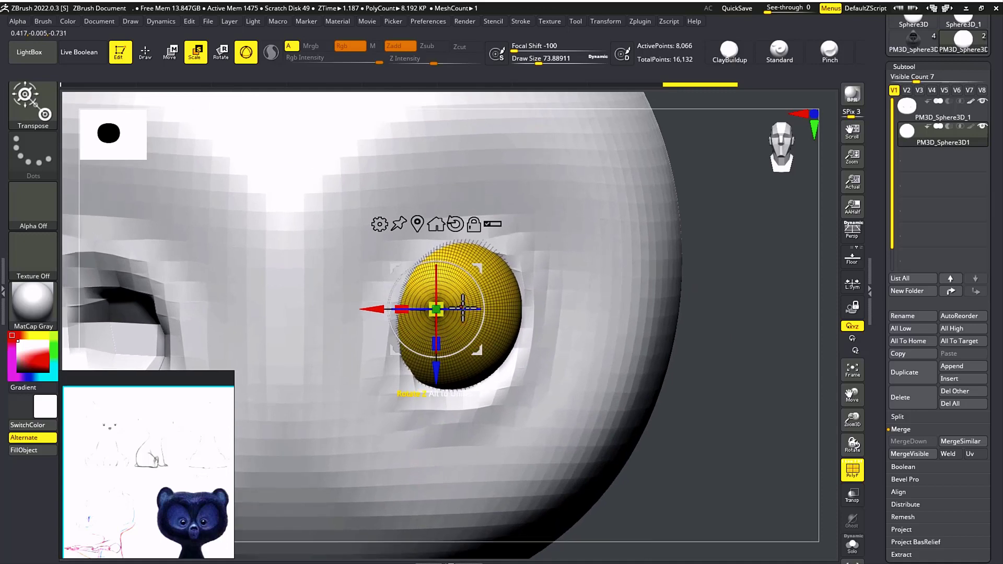
# Scale the eyeball down slightly, lower it within the socket, and fine-tune its depth from the side
pyautogui.moveTo(434, 308); pyautogui.dragTo(427, 308)
pyautogui.moveTo(757, 320); pyautogui.dragTo(714, 313)
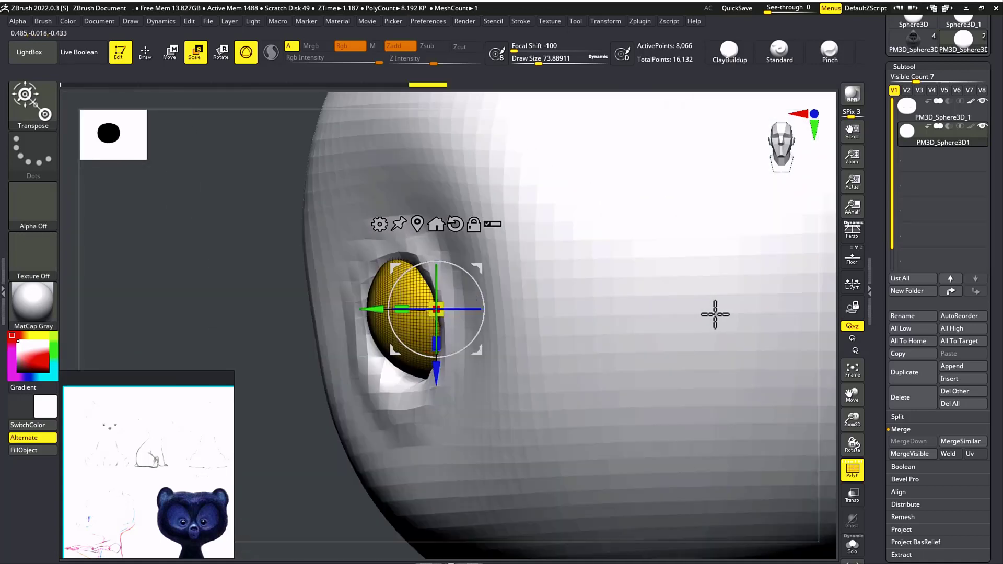
pyautogui.moveTo(435, 378); pyautogui.dragTo(436, 406)
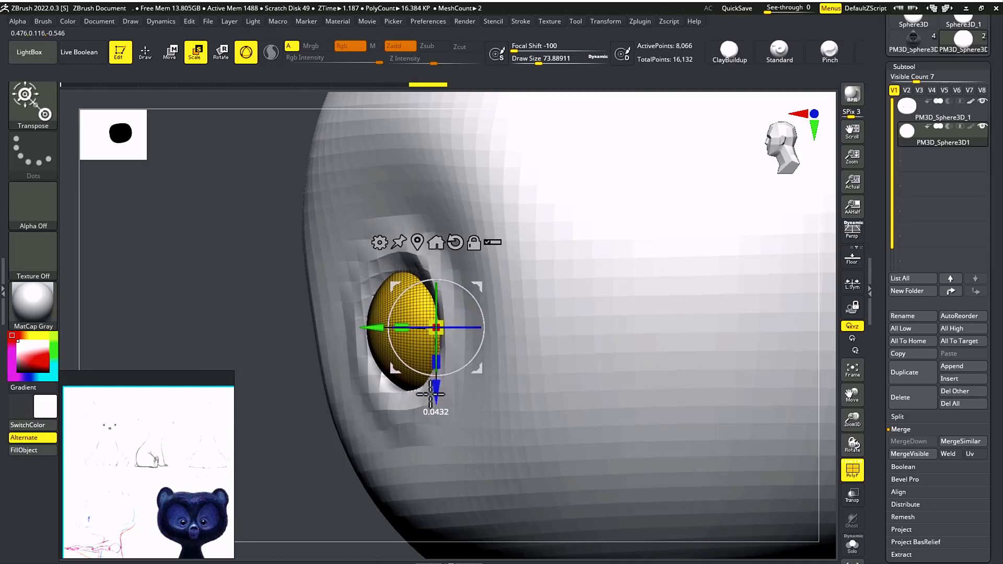
pyautogui.moveTo(375, 329)
pyautogui.mouseDown()
pyautogui.moveTo(363, 329)
pyautogui.moveTo(381, 329)
pyautogui.moveTo(373, 330)
pyautogui.mouseUp()
pyautogui.moveTo(266, 408); pyautogui.dragTo(329, 392)
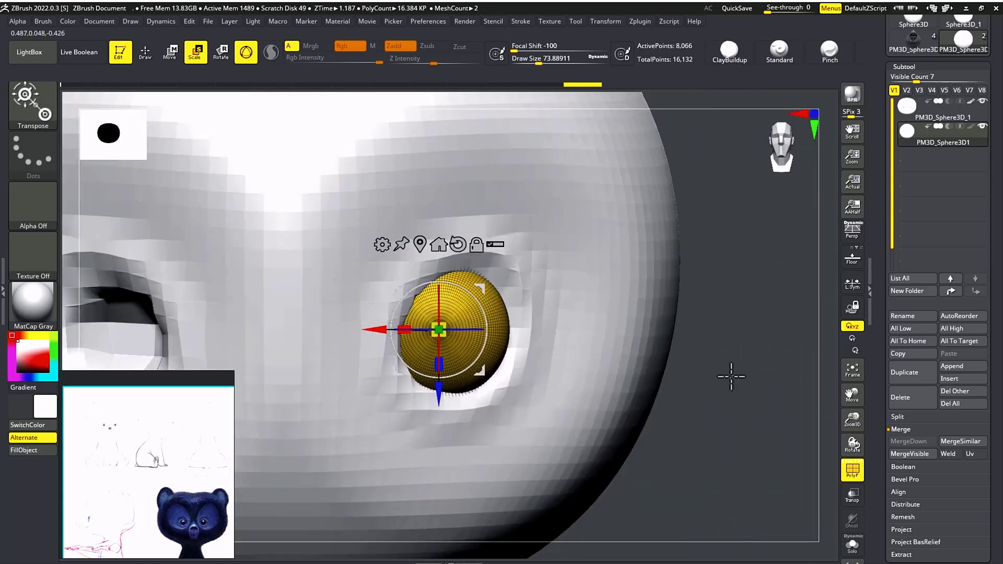
pyautogui.moveTo(731, 376); pyautogui.dragTo(683, 365)
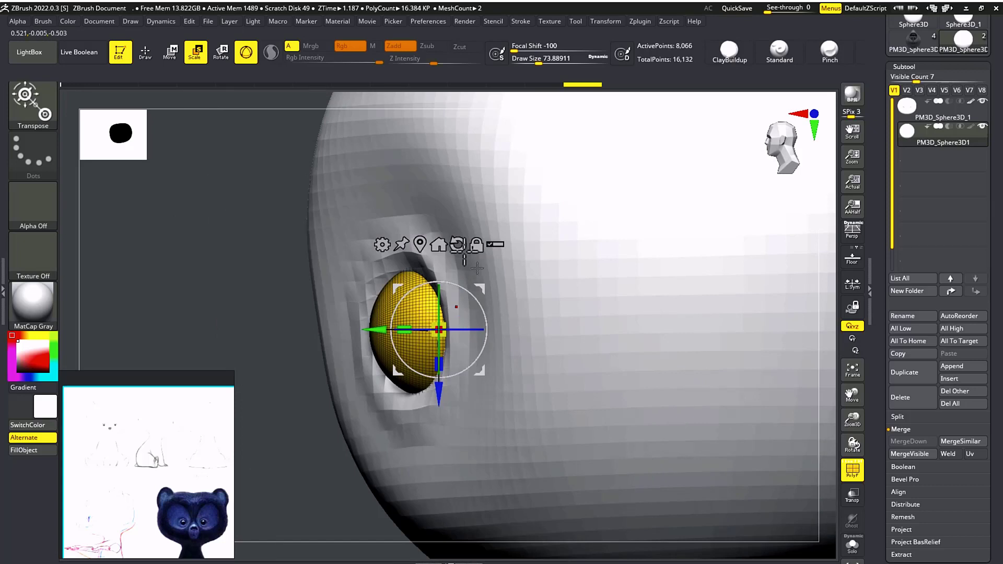
pyautogui.press('b')
pyautogui.press('d')
pyautogui.press('s')
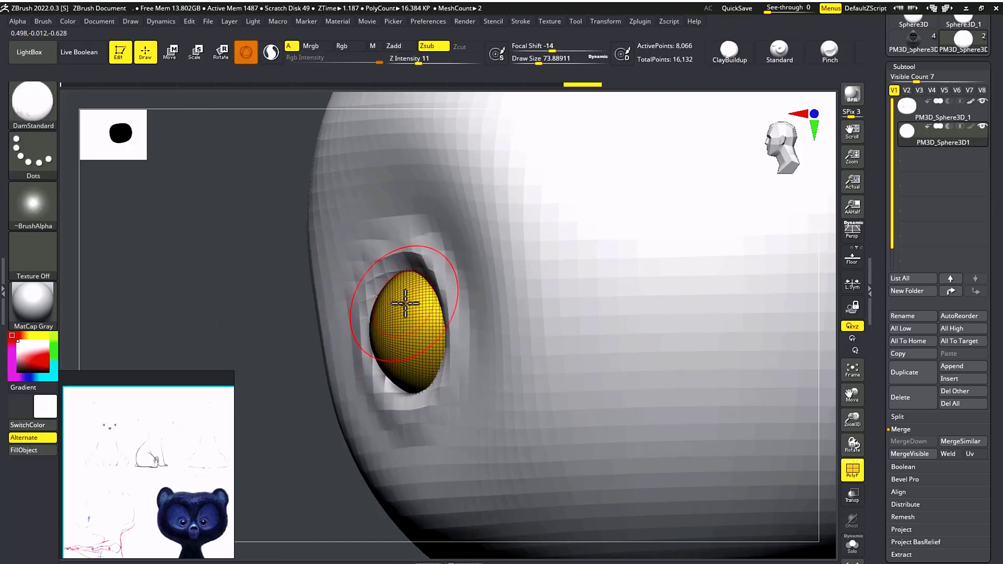
# Switch to the Move brush and raise its draw size to about 172
pyautogui.press('b')
pyautogui.press('m')
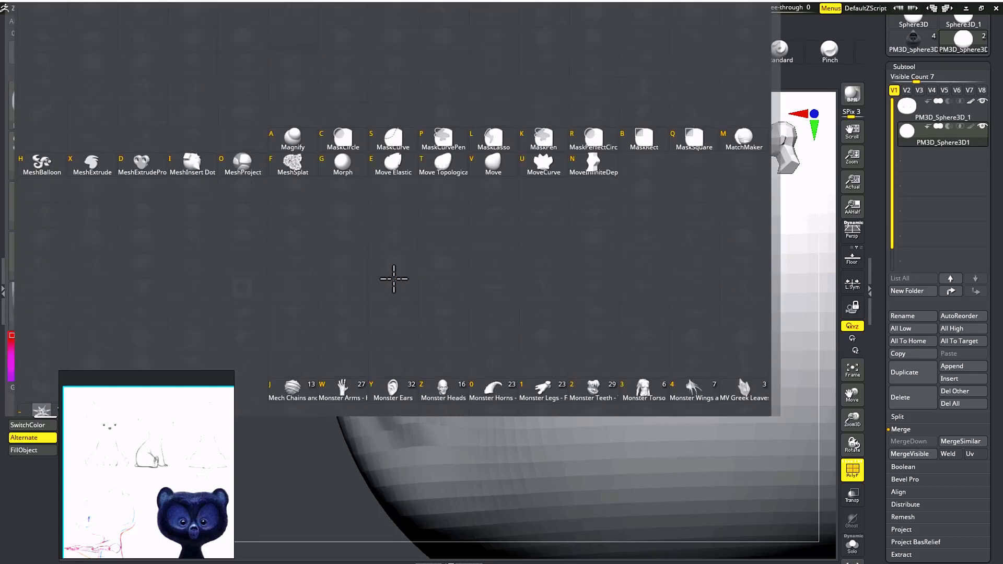
pyautogui.press('v')
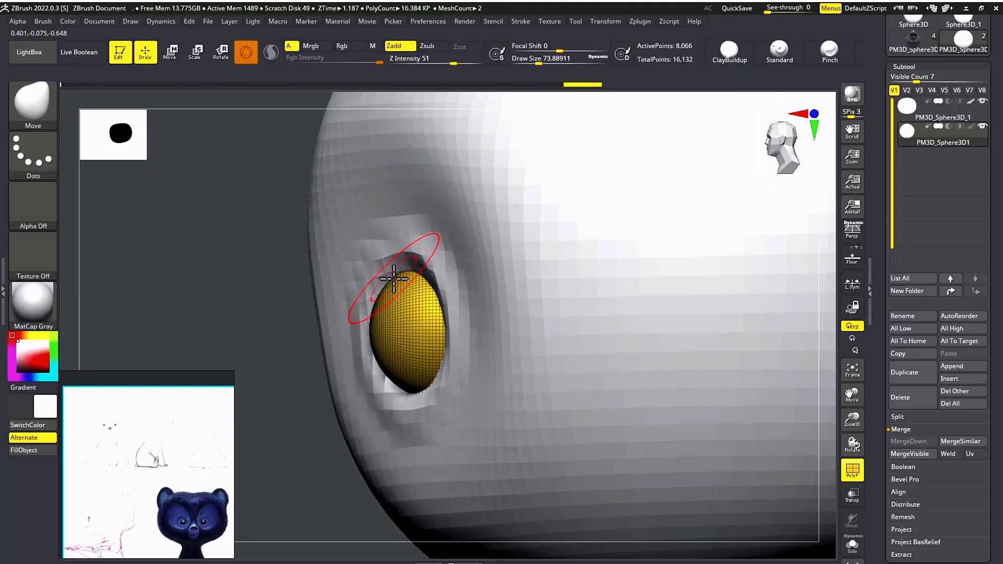
pyautogui.press('s')
pyautogui.moveTo(405, 263)
pyautogui.mouseDown()
pyautogui.moveTo(418, 265)
pyautogui.moveTo(401, 260)
pyautogui.mouseUp()
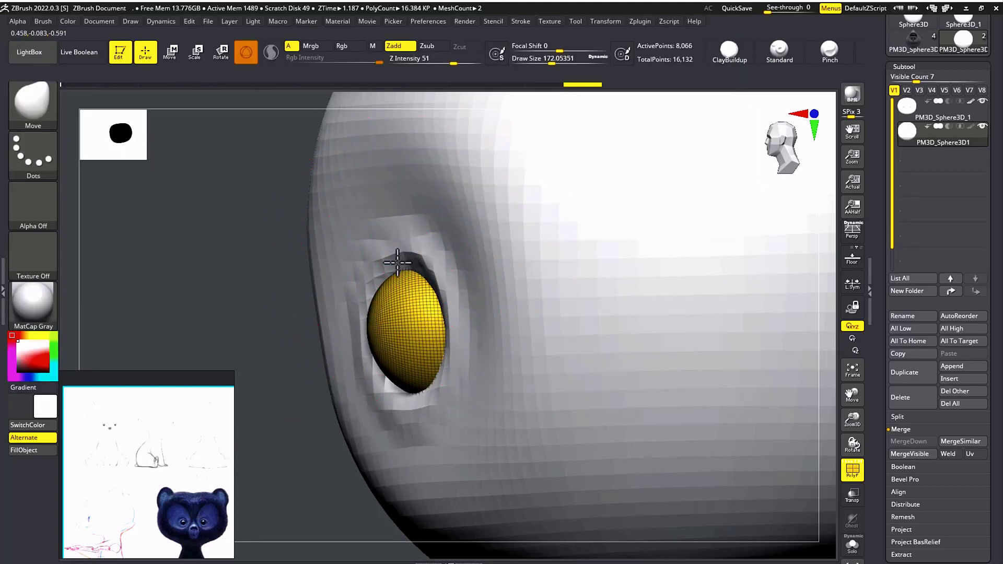
# Make the head subtool active and reshape the socket rims with the Move brush to fit closely around the eyeball
pyautogui.click(902, 110)
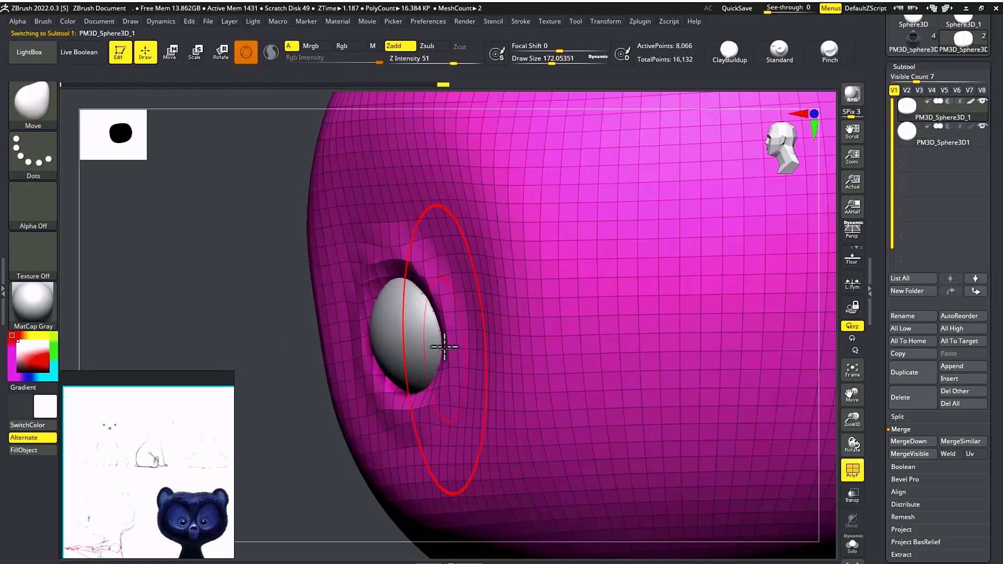
pyautogui.moveTo(444, 347); pyautogui.dragTo(420, 335)
pyautogui.moveTo(407, 412); pyautogui.dragTo(407, 405)
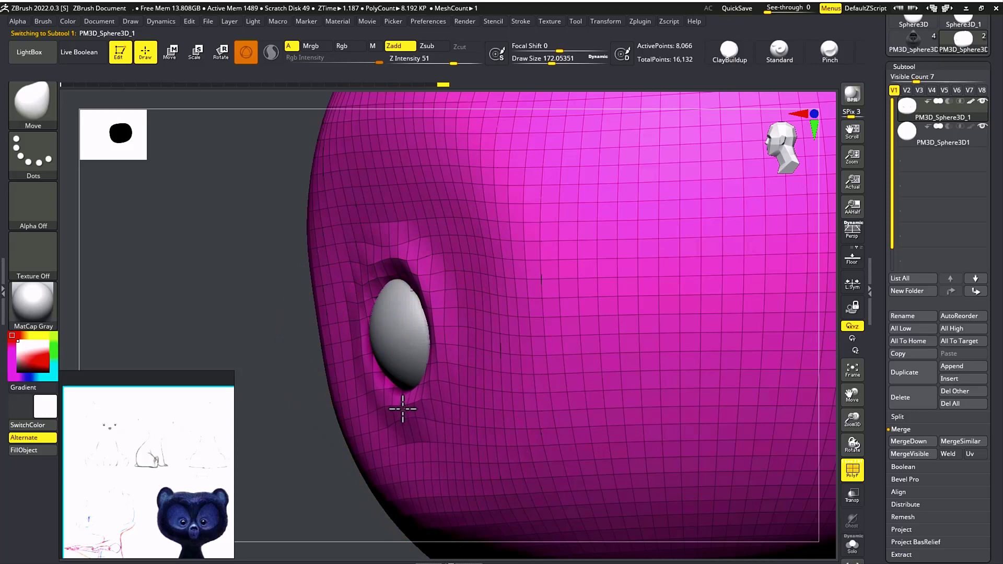
pyautogui.moveTo(313, 412); pyautogui.dragTo(380, 376)
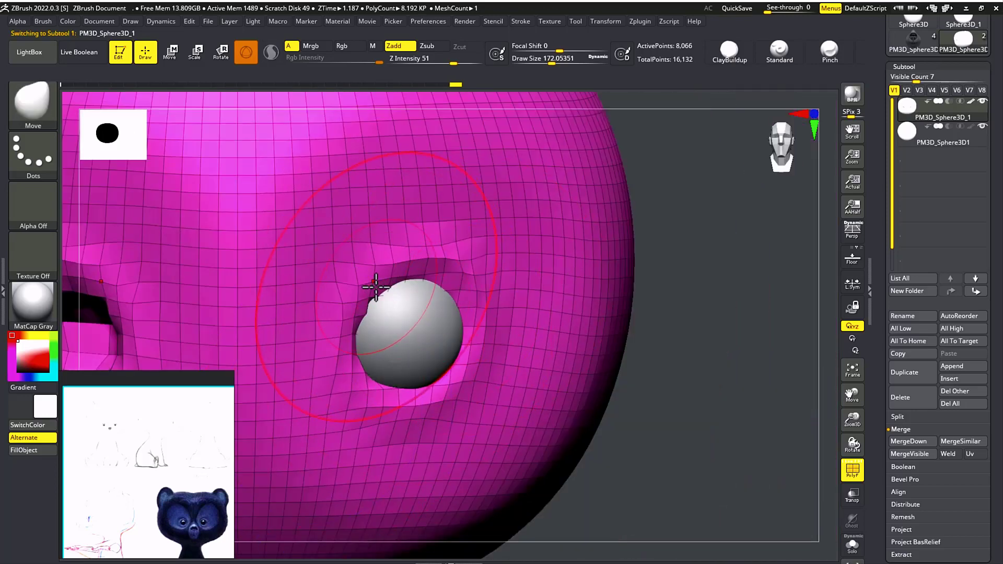
pyautogui.moveTo(376, 286); pyautogui.dragTo(367, 284)
pyautogui.moveTo(459, 273); pyautogui.dragTo(452, 280)
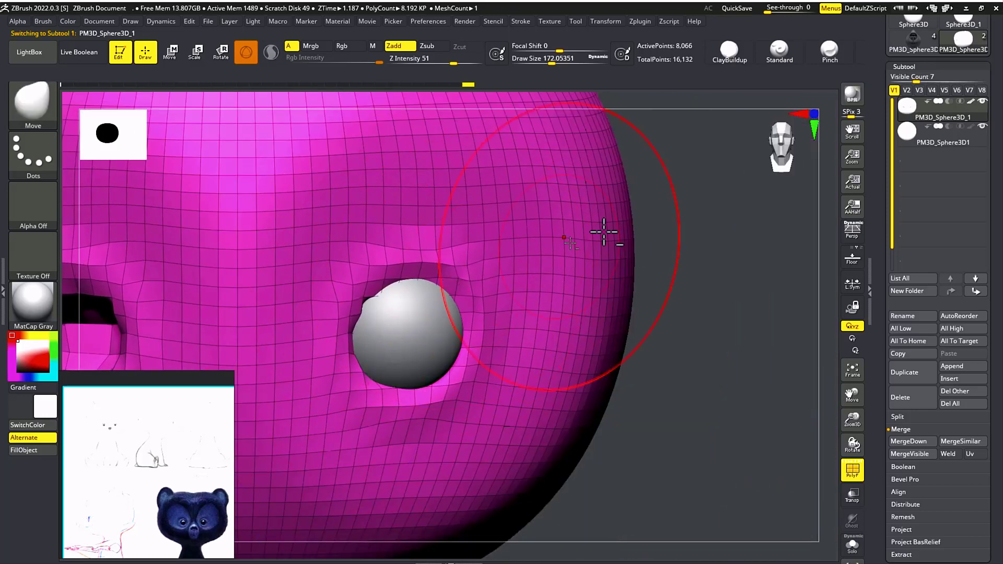
# Mirror the eyeball subtool across the X axis with SubTool Master, merging both eyes into one subtool
pyautogui.moveTo(704, 219)
pyautogui.keyDown('alt'); pyautogui.mouseDown()
pyautogui.moveTo(506, 287)
pyautogui.moveTo(656, 269)
pyautogui.mouseUp(); pyautogui.keyUp('alt')
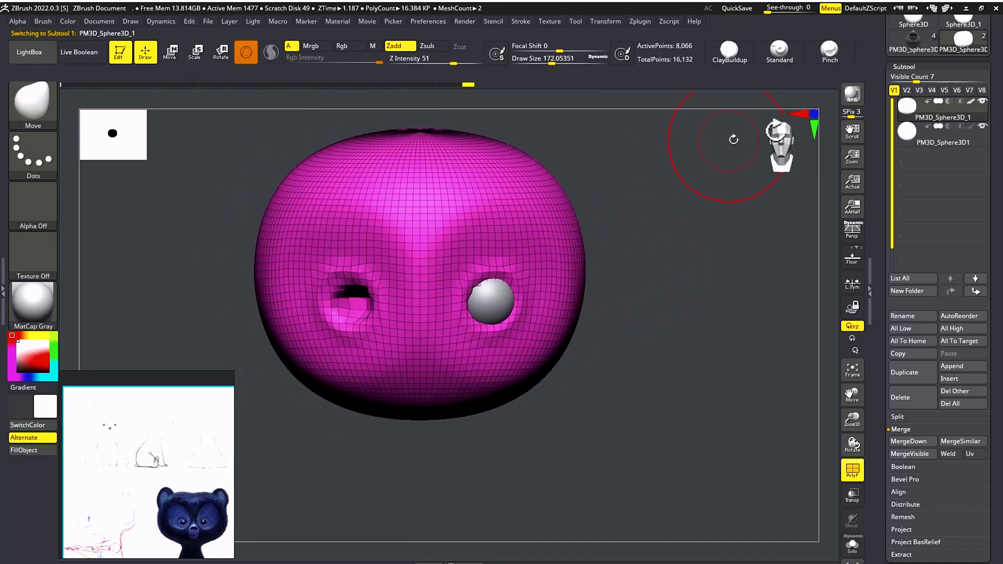
pyautogui.click(902, 137)
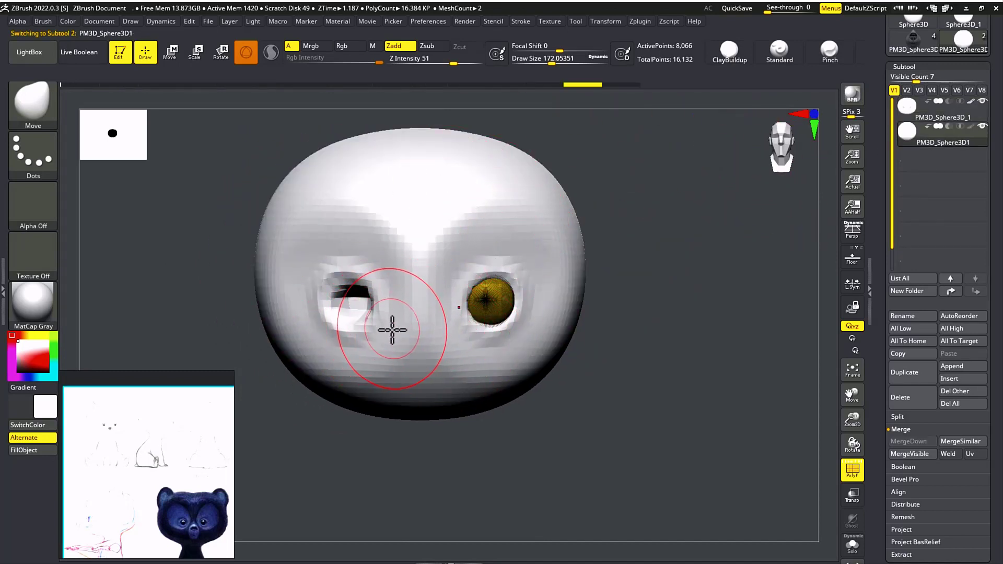
pyautogui.click(640, 22)
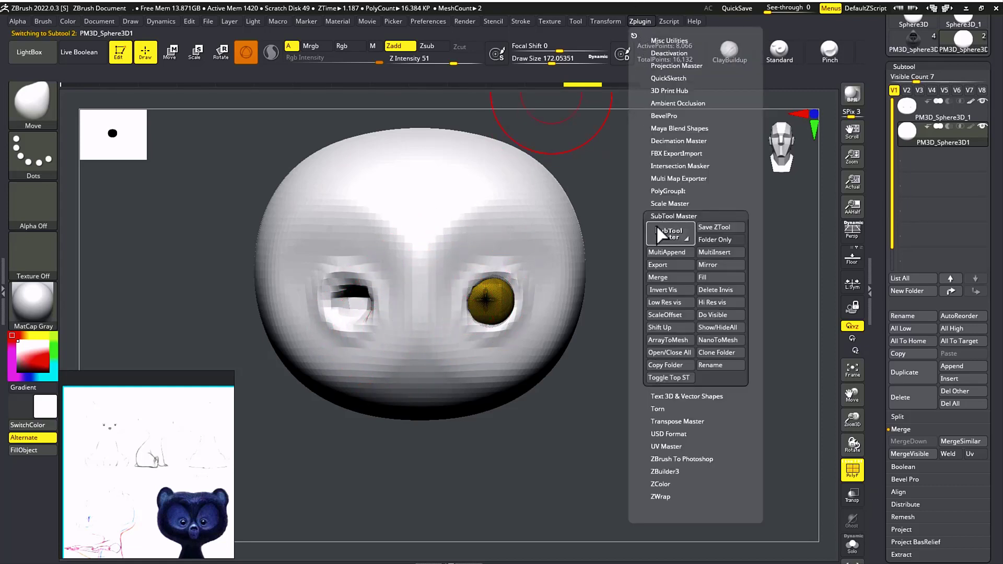
pyautogui.click(719, 265)
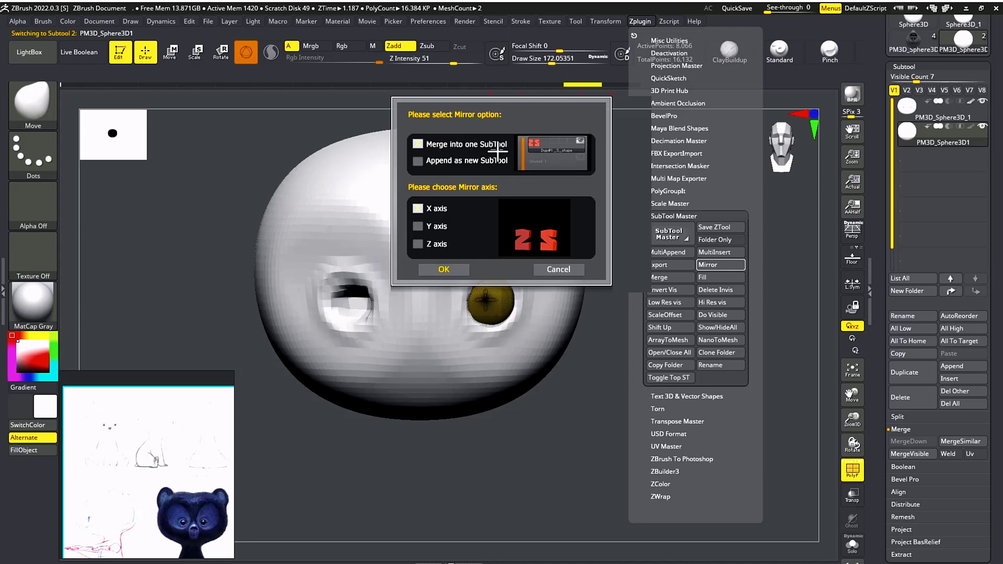
pyautogui.click(437, 277)
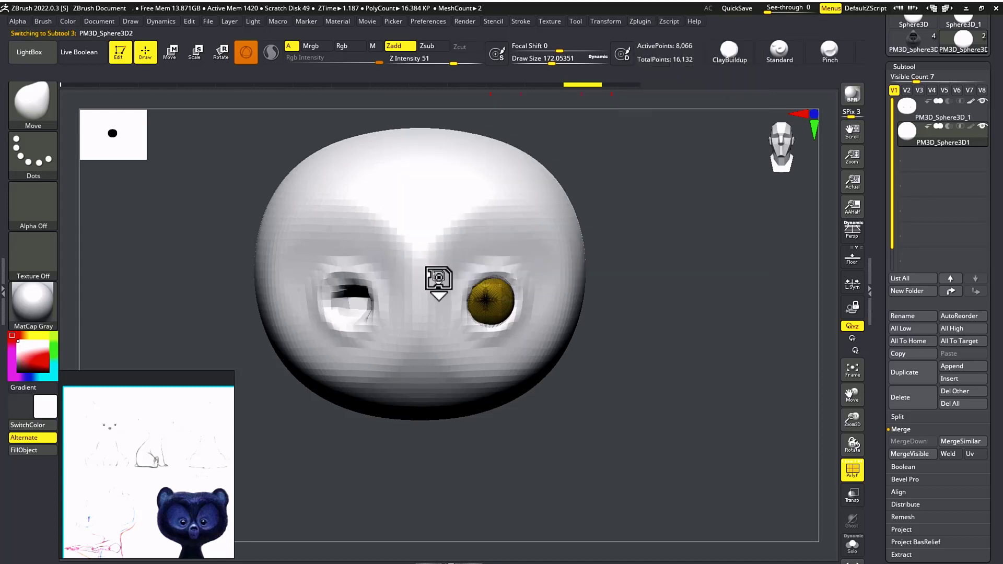
pyautogui.moveTo(622, 302); pyautogui.dragTo(662, 285)
pyautogui.keyDown('alt'); pyautogui.moveTo(666, 343); pyautogui.dragTo(730, 283); pyautogui.keyUp('alt')
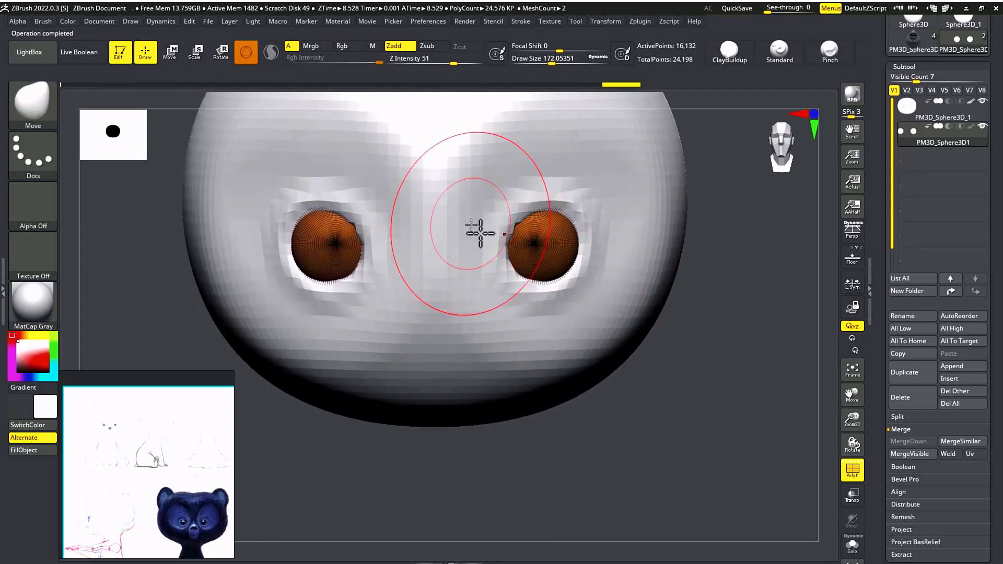
# Set the Move brush's draw size to about 217 and make the head subtool active
pyautogui.press('s')
pyautogui.moveTo(539, 191); pyautogui.dragTo(509, 199)
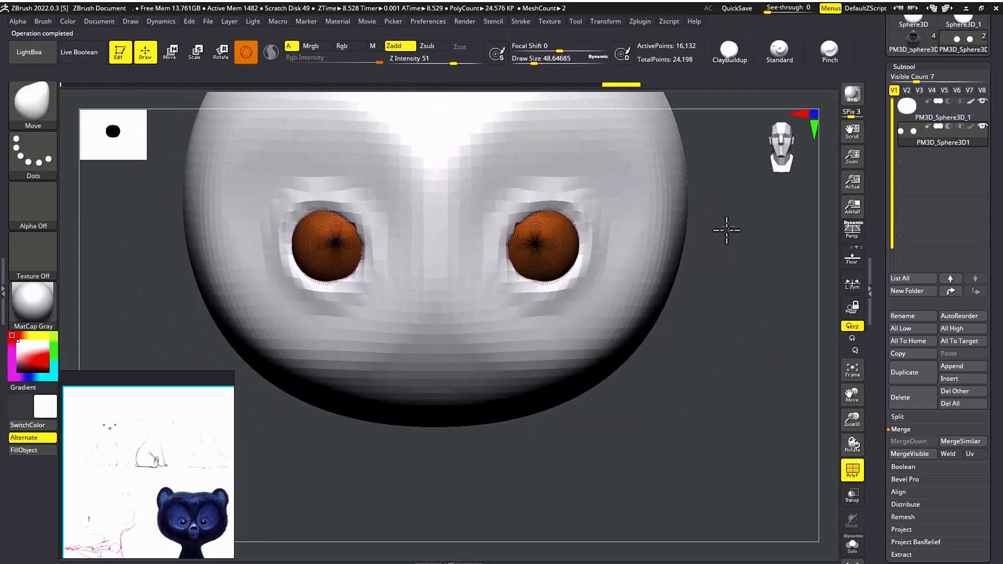
pyautogui.moveTo(727, 228)
pyautogui.keyDown('alt'); pyautogui.mouseDown()
pyautogui.moveTo(692, 240)
pyautogui.moveTo(679, 226)
pyautogui.moveTo(668, 297)
pyautogui.mouseUp(); pyautogui.keyUp('alt')
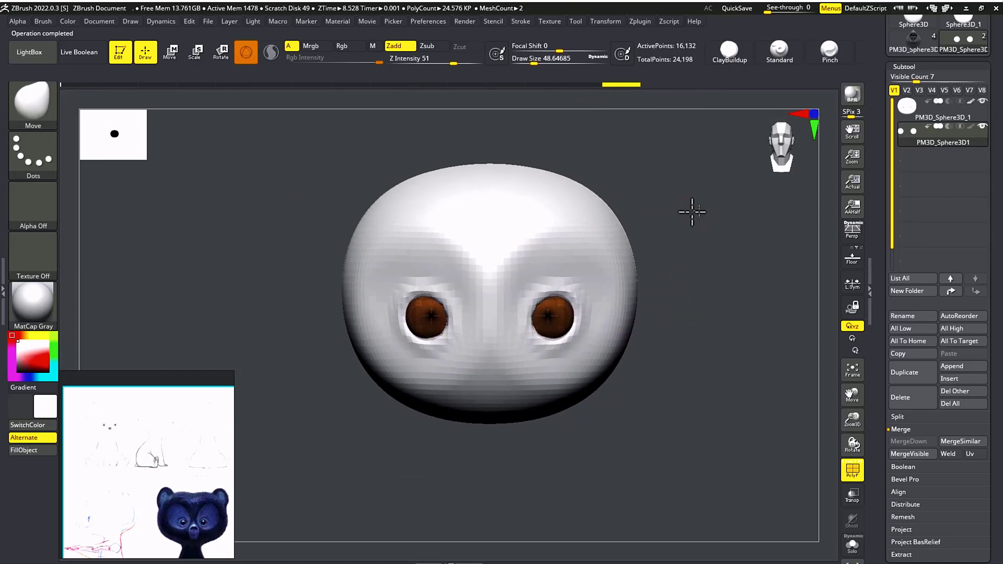
pyautogui.moveTo(692, 211); pyautogui.dragTo(658, 215)
pyautogui.keyDown('alt'); pyautogui.moveTo(631, 502); pyautogui.dragTo(402, 522); pyautogui.keyUp('alt')
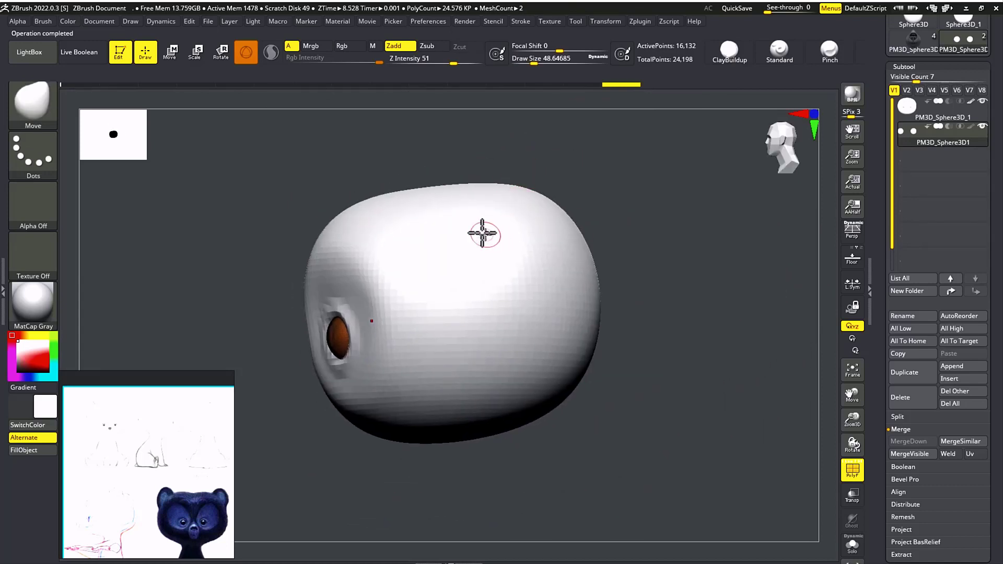
pyautogui.press('s')
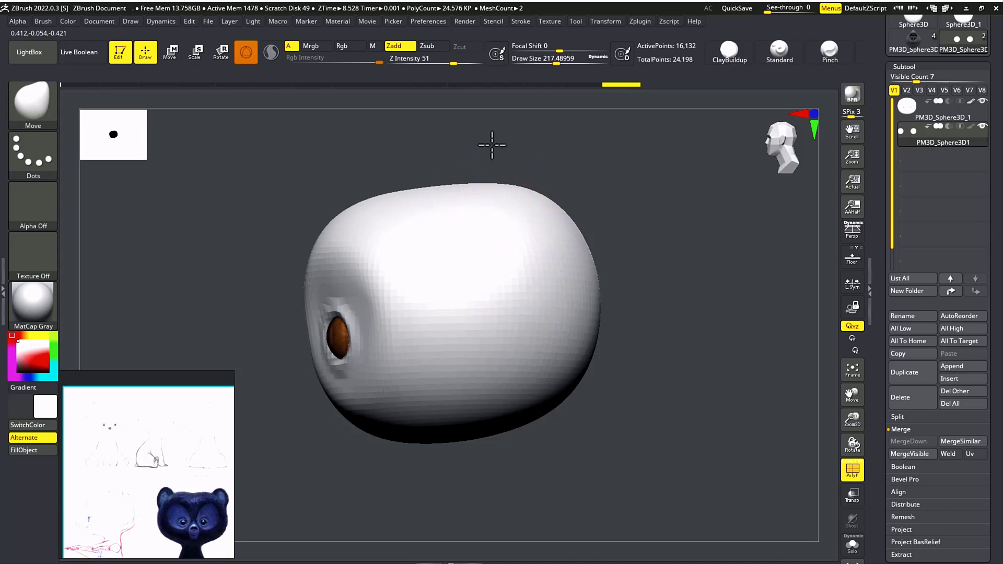
pyautogui.moveTo(556, 154); pyautogui.dragTo(575, 165)
pyautogui.click(904, 107)
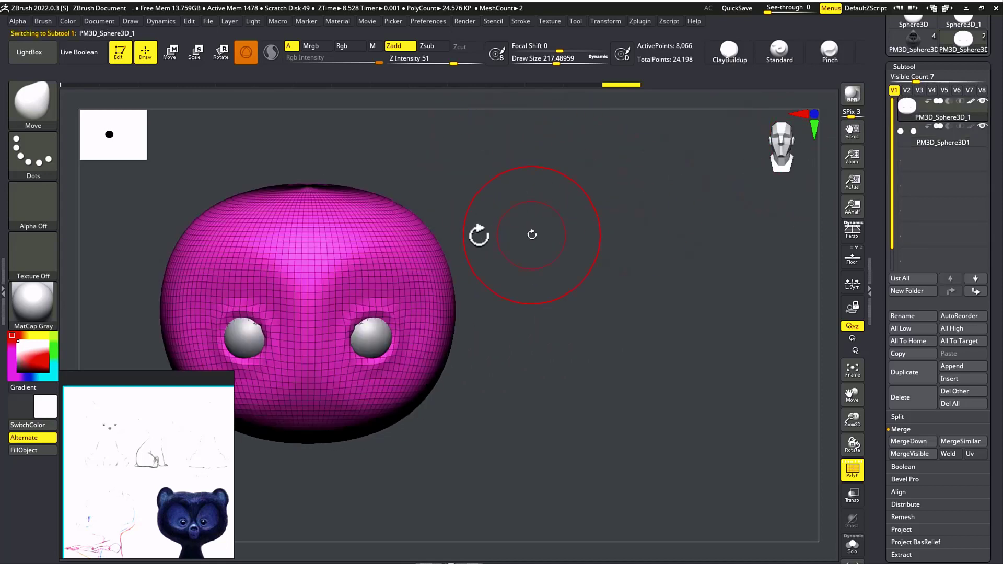
# Pull a symmetrical pair of ears up from the upper corners of the head with the Move brush
pyautogui.moveTo(477, 230); pyautogui.dragTo(467, 76)
pyautogui.moveTo(540, 149)
pyautogui.mouseDown()
pyautogui.moveTo(604, 157)
pyautogui.moveTo(579, 178)
pyautogui.mouseUp()
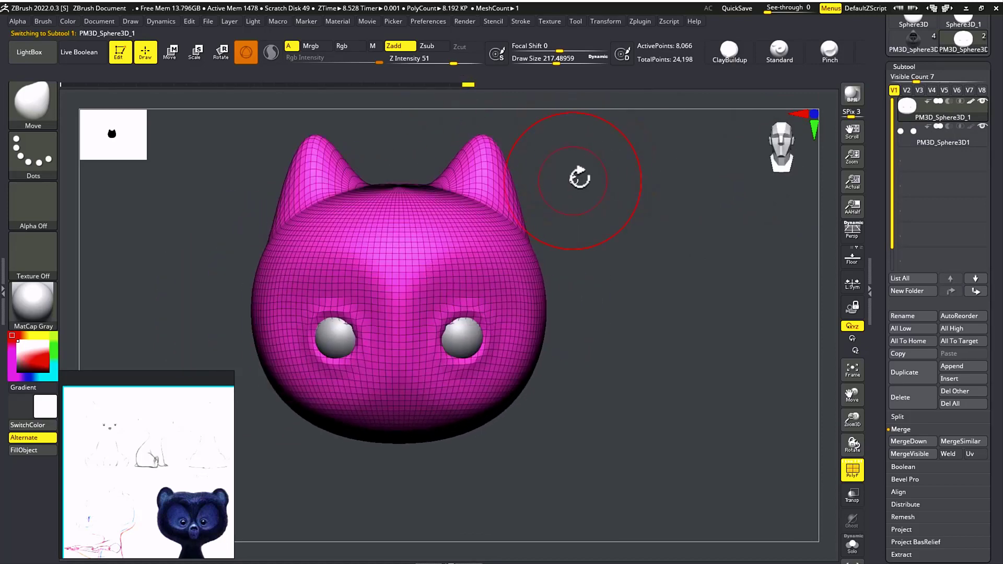
pyautogui.hotkey('ctrl', 'z')
pyautogui.moveTo(516, 205)
pyautogui.mouseDown()
pyautogui.moveTo(505, 237)
pyautogui.moveTo(453, 255)
pyautogui.moveTo(517, 284)
pyautogui.moveTo(470, 249)
pyautogui.moveTo(510, 264)
pyautogui.moveTo(522, 282)
pyautogui.mouseUp()
# Sculpt the ears' form with the Standard brush at a draw size of about 128
pyautogui.click(765, 50)
pyautogui.press('s')
pyautogui.moveTo(598, 94); pyautogui.dragTo(468, 264)
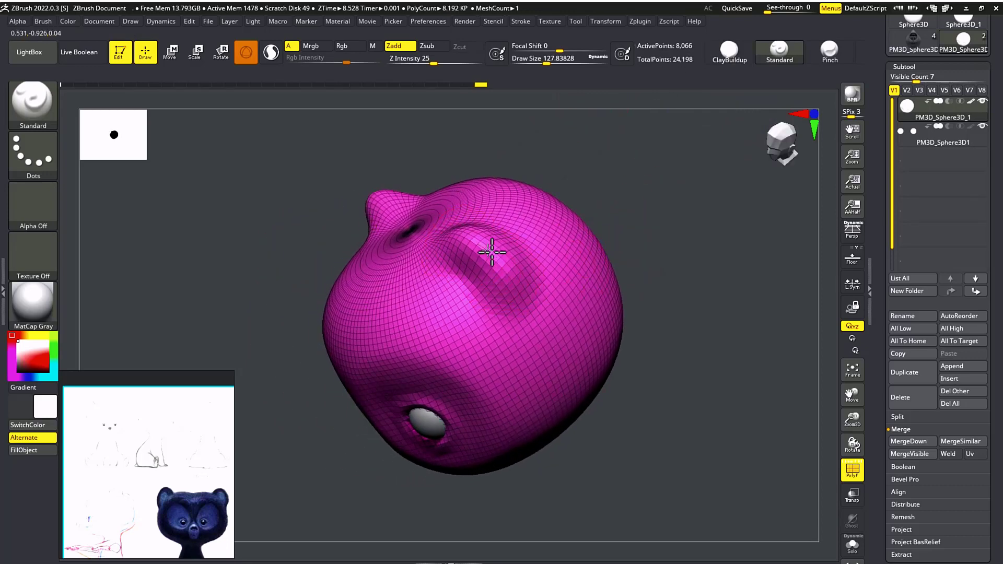
pyautogui.keyDown('shift'); pyautogui.moveTo(632, 198); pyautogui.dragTo(638, 167); pyautogui.keyUp('shift')
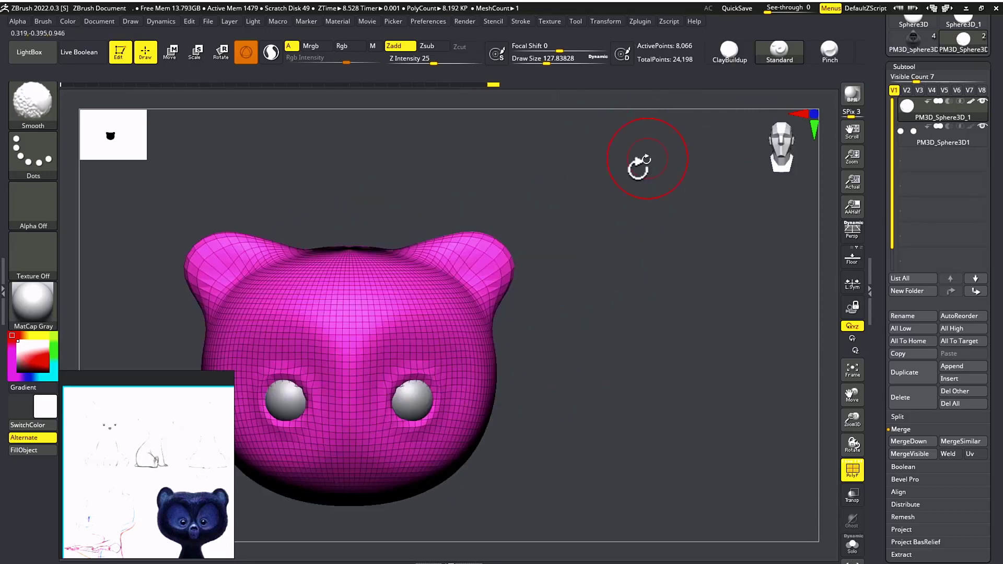
pyautogui.keyDown('alt'); pyautogui.moveTo(551, 222); pyautogui.dragTo(590, 253); pyautogui.keyUp('alt')
pyautogui.keyDown('alt'); pyautogui.moveTo(662, 232); pyautogui.dragTo(669, 198); pyautogui.keyUp('alt')
# Switch to the Move brush at a draw size of about 239 and shape the ears into broad, rounded outlines
pyautogui.press('b')
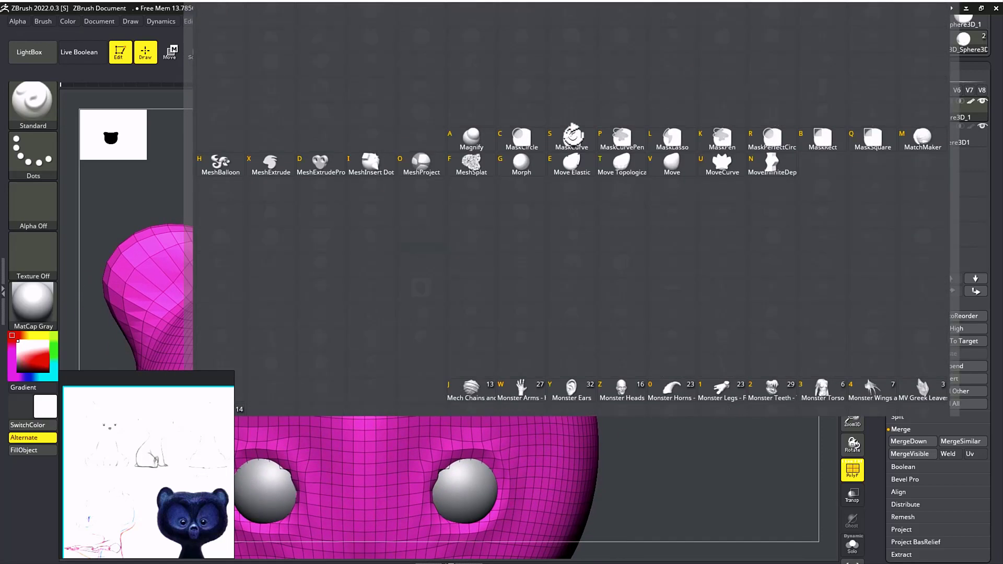
pyautogui.press('m')
pyautogui.press('v')
pyautogui.press('s')
pyautogui.moveTo(512, 242)
pyautogui.mouseDown()
pyautogui.moveTo(485, 188)
pyautogui.moveTo(473, 184)
pyautogui.mouseUp()
pyautogui.moveTo(571, 223); pyautogui.dragTo(579, 194)
pyautogui.moveTo(613, 294)
pyautogui.mouseDown()
pyautogui.moveTo(609, 273)
pyautogui.moveTo(595, 272)
pyautogui.mouseUp()
pyautogui.moveTo(440, 249); pyautogui.dragTo(474, 243)
pyautogui.moveTo(537, 206); pyautogui.dragTo(541, 195)
pyautogui.moveTo(642, 192); pyautogui.dragTo(616, 196)
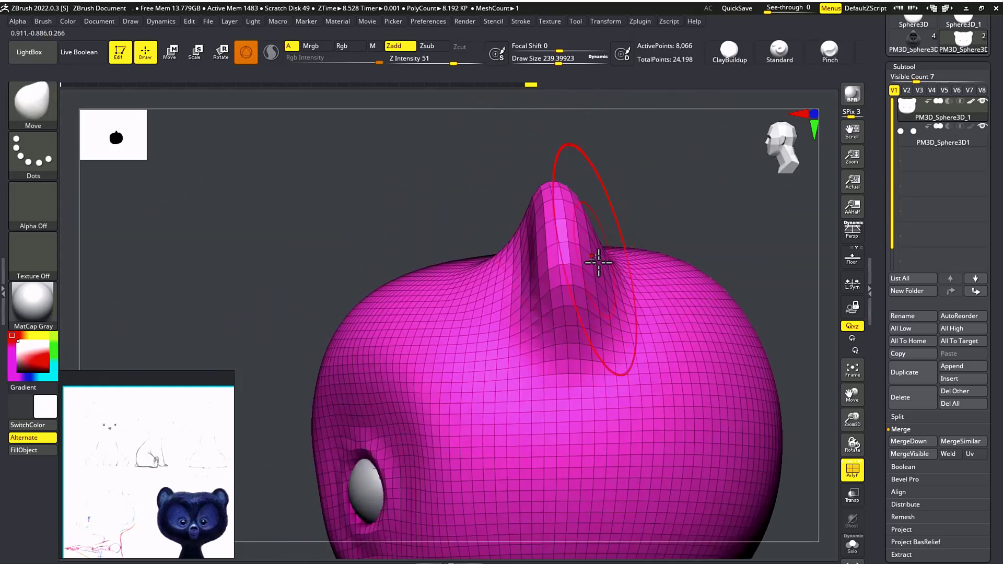
# Adjust the ears' thickness from the side and deepen the hollow on their front with the Move brush
pyautogui.moveTo(598, 262)
pyautogui.keyDown('shift'); pyautogui.mouseDown()
pyautogui.moveTo(641, 284)
pyautogui.moveTo(672, 321)
pyautogui.moveTo(661, 332)
pyautogui.mouseUp(); pyautogui.keyUp('shift')
pyautogui.moveTo(512, 309); pyautogui.dragTo(596, 316)
pyautogui.moveTo(456, 209); pyautogui.dragTo(538, 211)
pyautogui.keyDown('alt'); pyautogui.moveTo(641, 213); pyautogui.dragTo(600, 223); pyautogui.keyUp('alt')
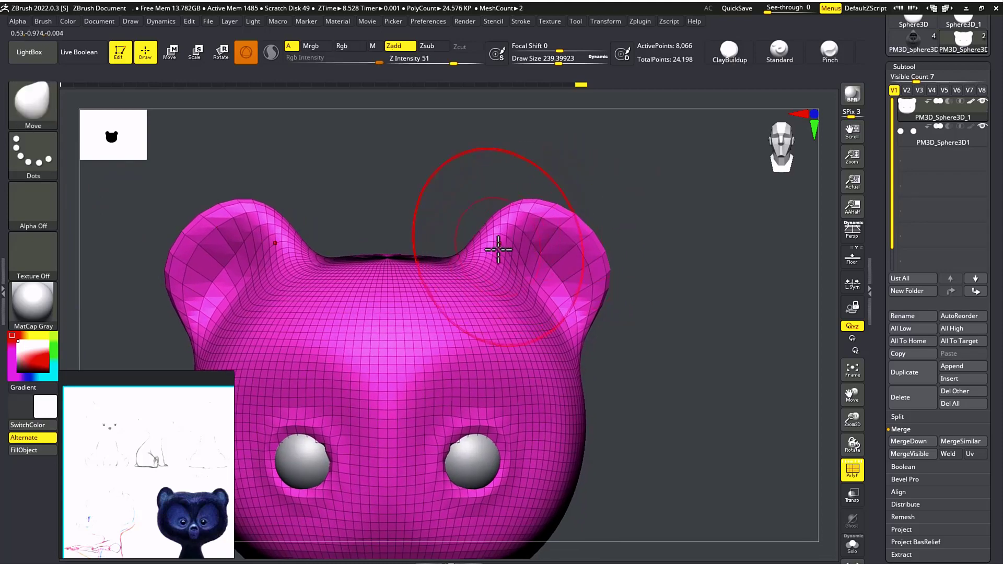
pyautogui.moveTo(498, 250)
pyautogui.mouseDown(button='right')
pyautogui.moveTo(598, 209)
pyautogui.moveTo(486, 271)
pyautogui.moveTo(512, 298)
pyautogui.mouseUp(button='right')
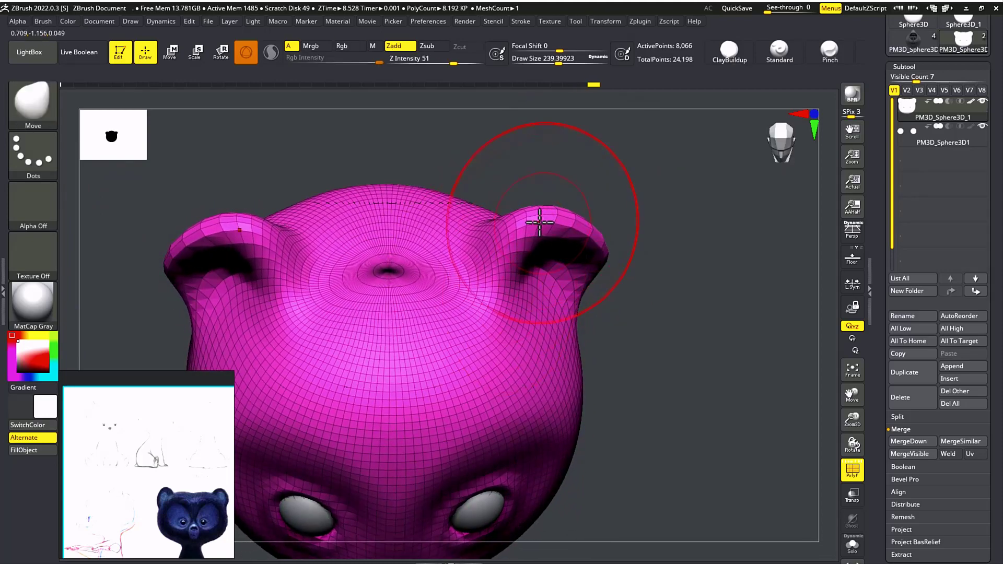
pyautogui.moveTo(540, 221)
pyautogui.mouseDown(button='right')
pyautogui.moveTo(625, 201)
pyautogui.moveTo(600, 230)
pyautogui.mouseUp(button='right')
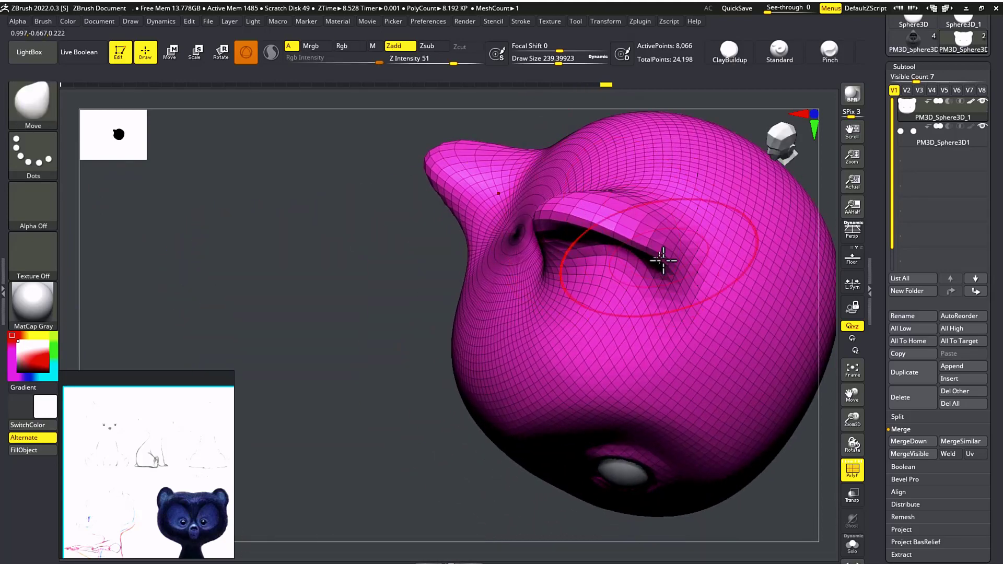
pyautogui.moveTo(664, 258); pyautogui.dragTo(663, 246)
# Refine the outer contour of the ears and their transition into the head from the front and side
pyautogui.moveTo(440, 317); pyautogui.dragTo(422, 280)
pyautogui.keyDown('alt'); pyautogui.moveTo(706, 248); pyautogui.dragTo(709, 286); pyautogui.keyUp('alt')
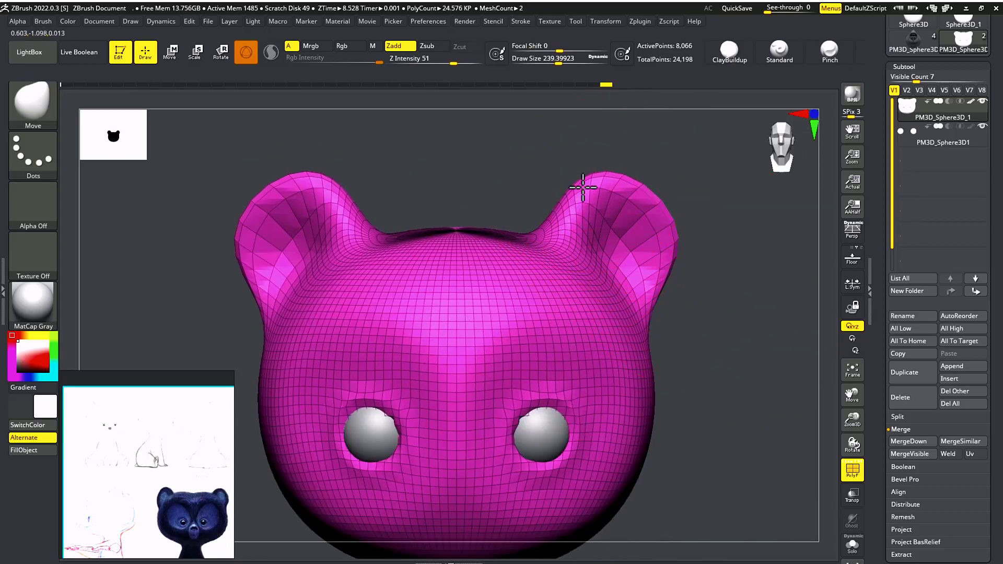
pyautogui.moveTo(671, 225); pyautogui.dragTo(670, 241)
pyautogui.moveTo(676, 277)
pyautogui.mouseDown()
pyautogui.moveTo(660, 284)
pyautogui.moveTo(664, 256)
pyautogui.mouseUp()
pyautogui.moveTo(716, 293); pyautogui.dragTo(581, 295)
pyautogui.moveTo(528, 356)
pyautogui.mouseDown()
pyautogui.moveTo(542, 355)
pyautogui.moveTo(535, 369)
pyautogui.mouseUp()
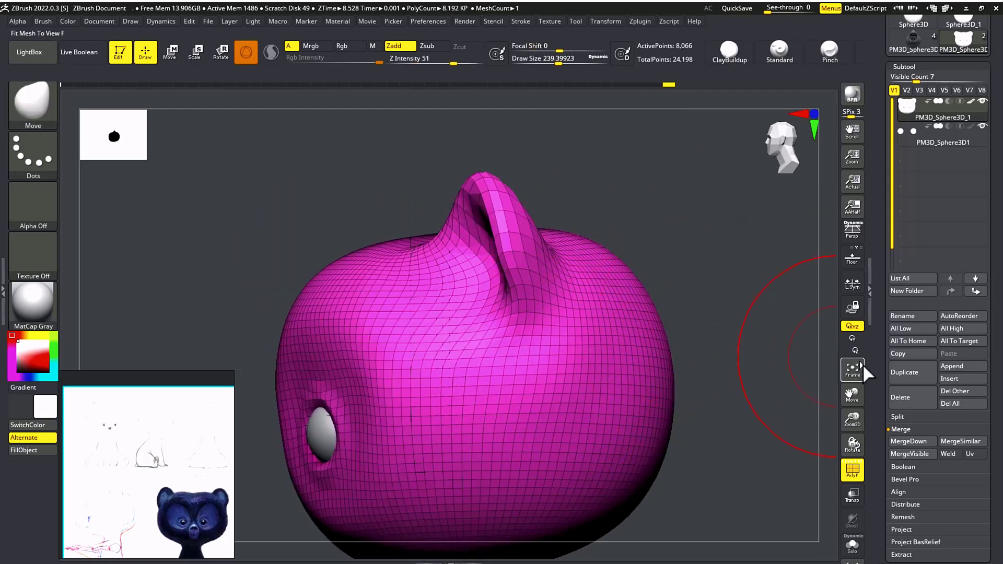
# Remesh the head with ZRemesher, keeping the same polygon count
pyautogui.moveTo(877, 355); pyautogui.dragTo(875, 295)
pyautogui.moveTo(707, 381); pyautogui.dragTo(607, 234)
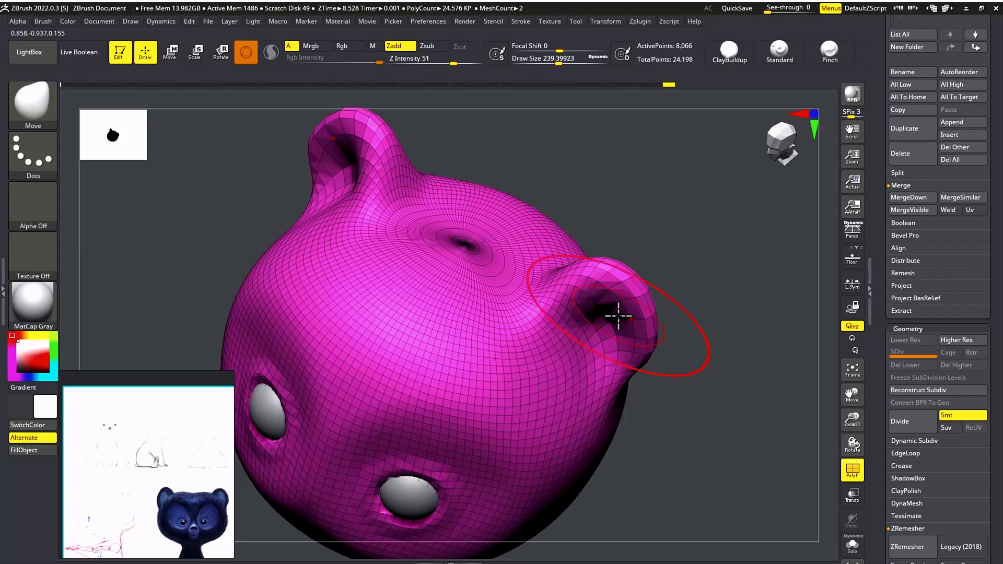
pyautogui.scroll(-4, 881, 353)
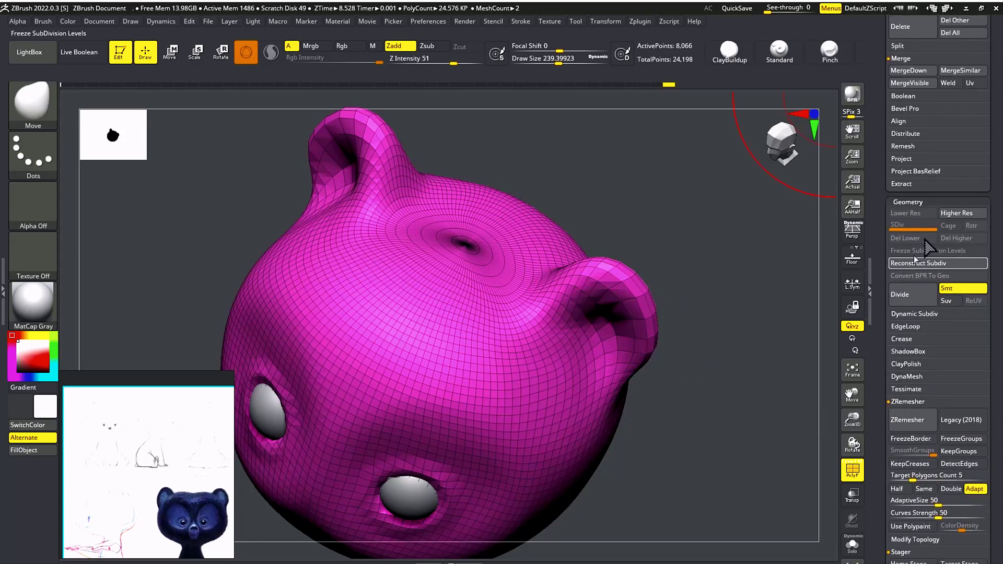
pyautogui.moveTo(888, 426); pyautogui.dragTo(886, 374)
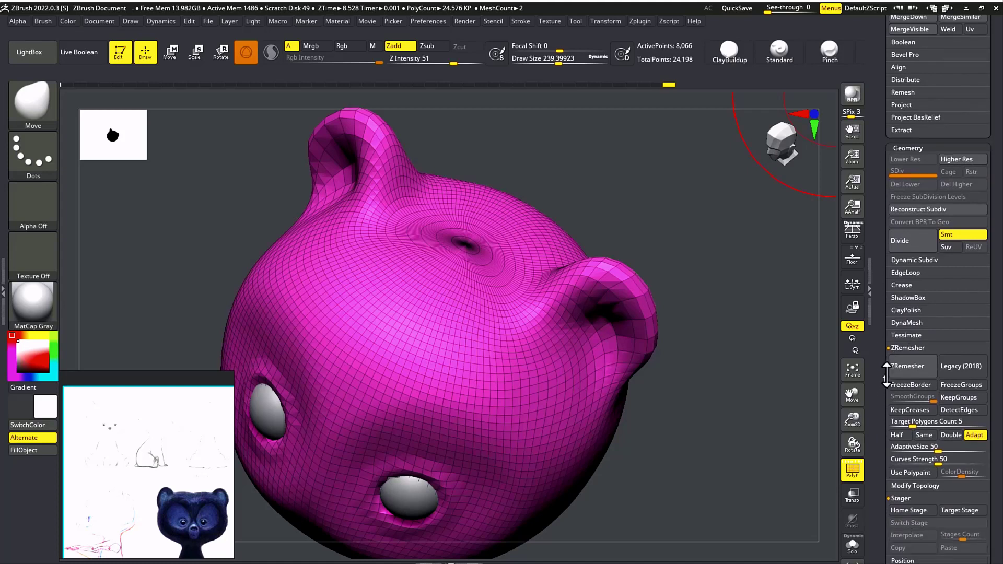
pyautogui.click(926, 446)
pyautogui.click(924, 435)
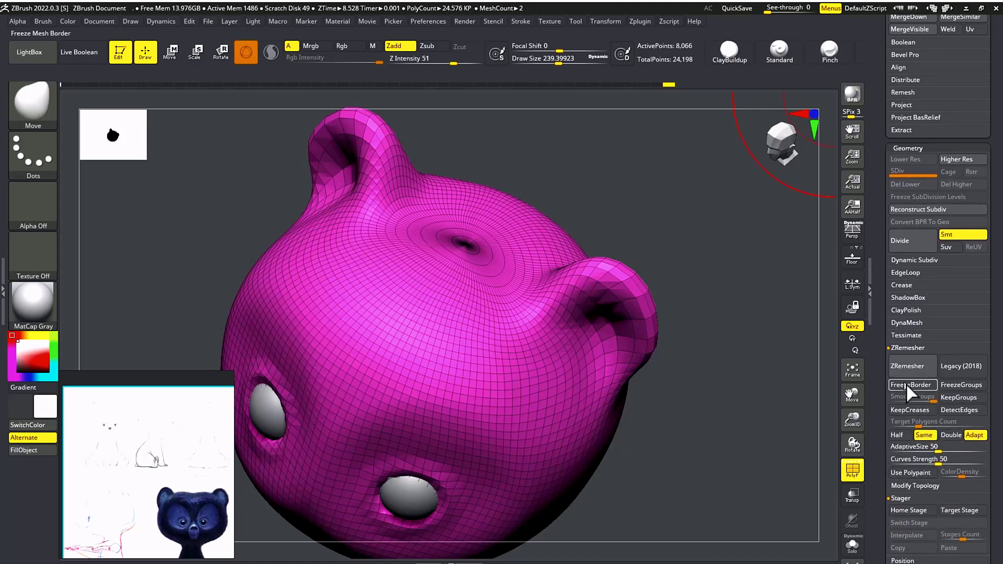
pyautogui.click(915, 369)
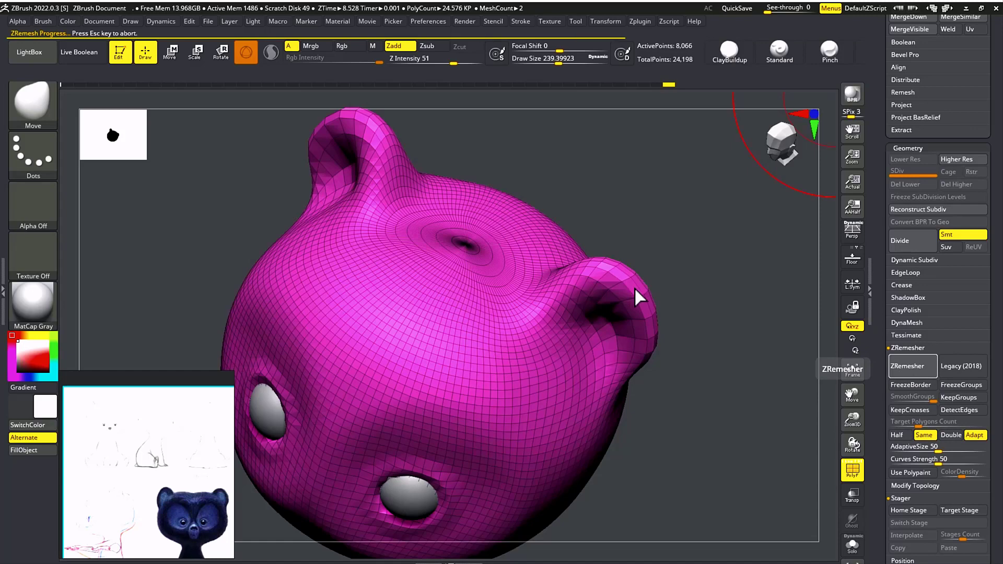
pyautogui.moveTo(716, 287)
pyautogui.keyDown('shift'); pyautogui.mouseDown()
pyautogui.moveTo(716, 239)
pyautogui.moveTo(726, 284)
pyautogui.moveTo(684, 270)
pyautogui.mouseUp(); pyautogui.keyUp('shift')
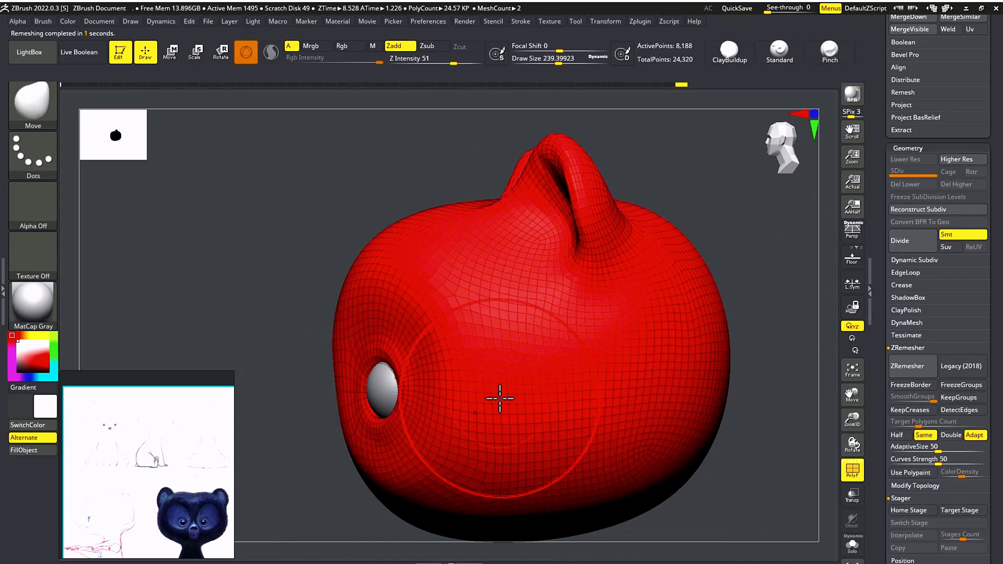
pyautogui.keyDown('shift'); pyautogui.moveTo(723, 223); pyautogui.dragTo(751, 222); pyautogui.keyUp('shift')
pyautogui.keyDown('alt'); pyautogui.moveTo(741, 309); pyautogui.dragTo(723, 257); pyautogui.keyUp('alt')
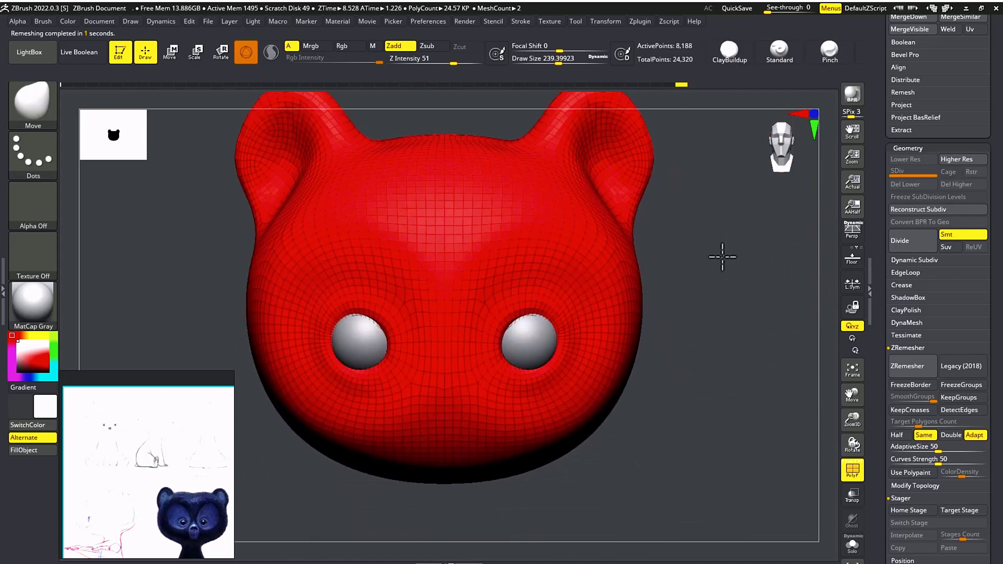
pyautogui.keyDown('alt'); pyautogui.moveTo(742, 293); pyautogui.dragTo(692, 280); pyautogui.keyUp('alt')
# Insert a Sphere3D as a new subtool directly below the head
pyautogui.scroll(5, 888, 94)
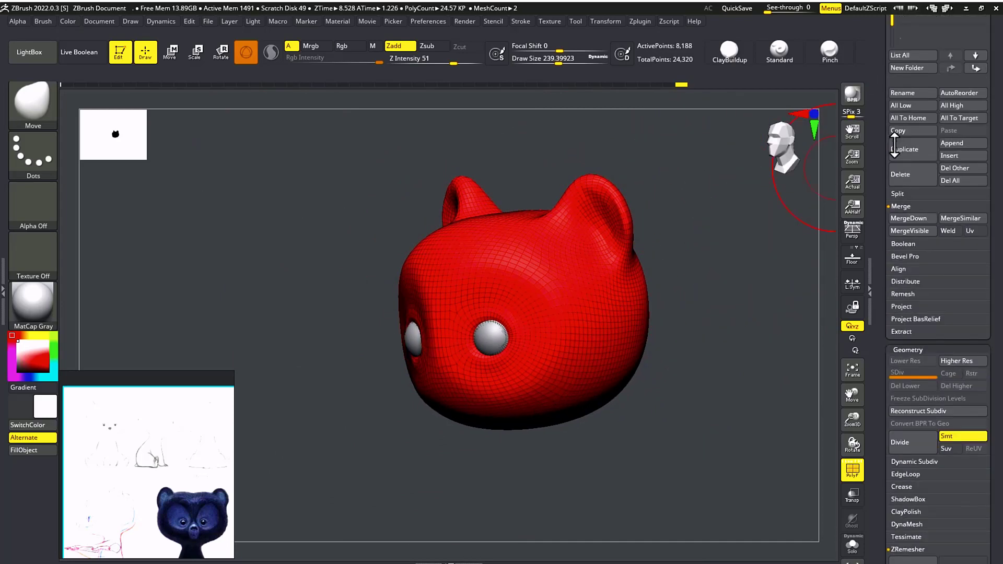
pyautogui.click(957, 187)
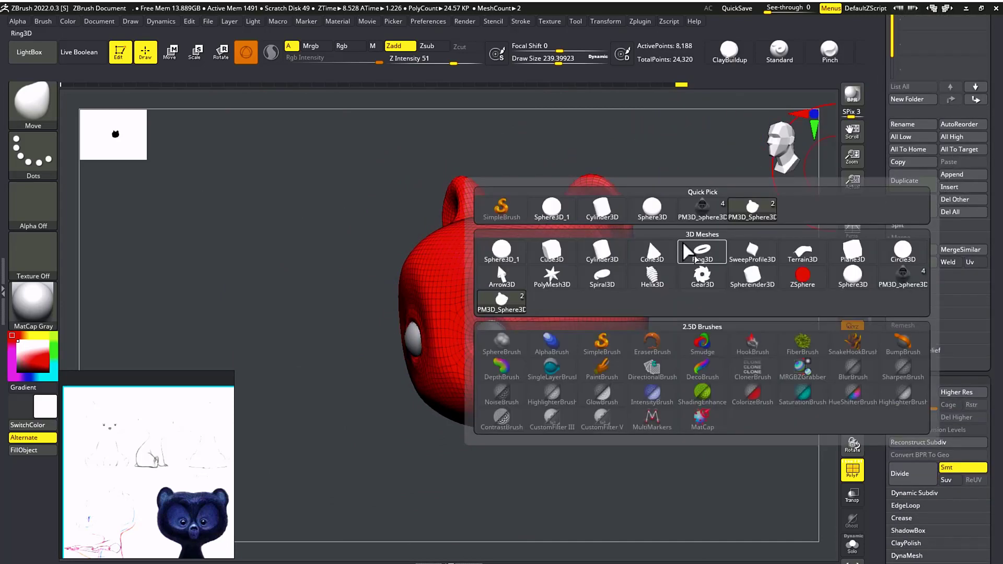
pyautogui.click(649, 207)
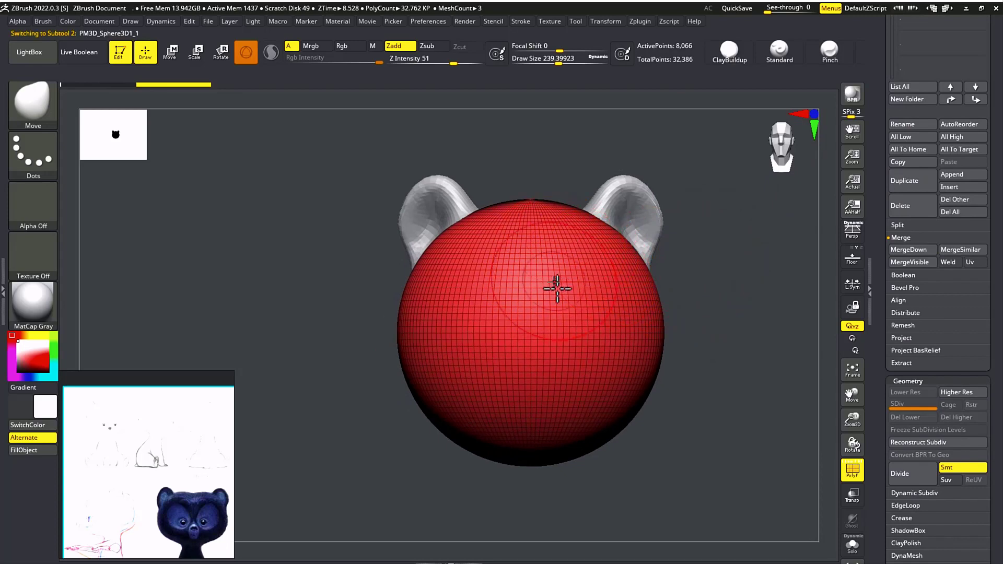
# Move the new sphere forward from the head's centre so it projects from the face
pyautogui.press('w')
pyautogui.moveTo(533, 313); pyautogui.dragTo(587, 347)
pyautogui.hotkey('ctrl', 'z')
pyautogui.moveTo(697, 286); pyautogui.dragTo(605, 315)
pyautogui.moveTo(530, 331); pyautogui.dragTo(359, 345)
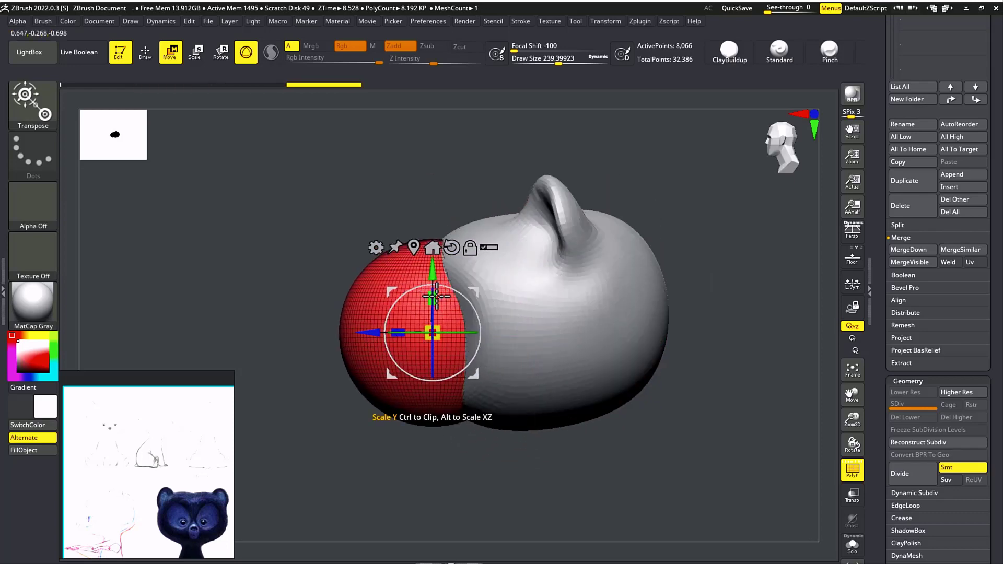
# Lower the sphere by about 0.47, scale it down to muzzle size below the eyes, and return to the Move brush
pyautogui.moveTo(436, 296); pyautogui.dragTo(437, 319)
pyautogui.hotkey('ctrl', 'z')
pyautogui.moveTo(436, 275); pyautogui.dragTo(436, 339)
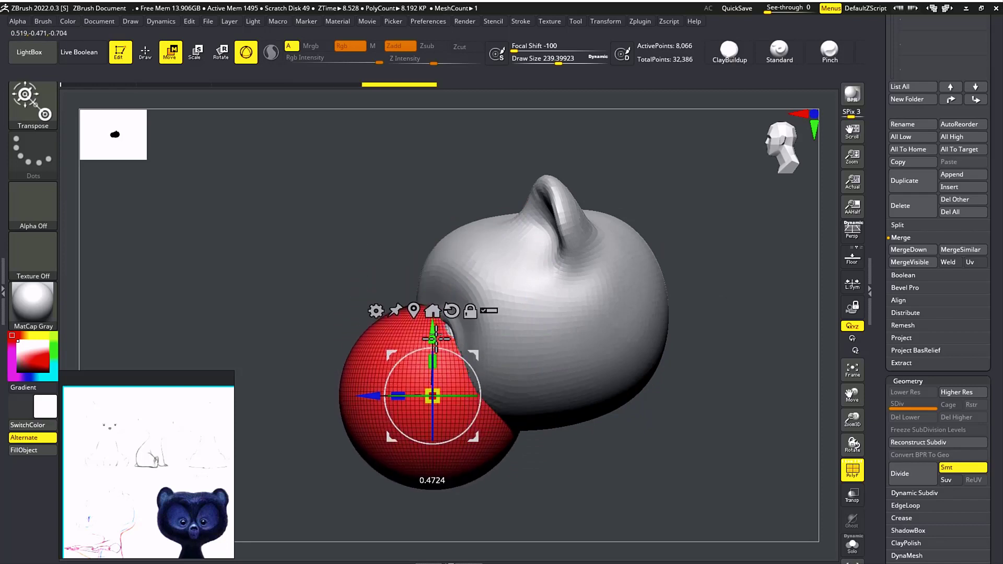
pyautogui.moveTo(432, 395); pyautogui.dragTo(365, 396)
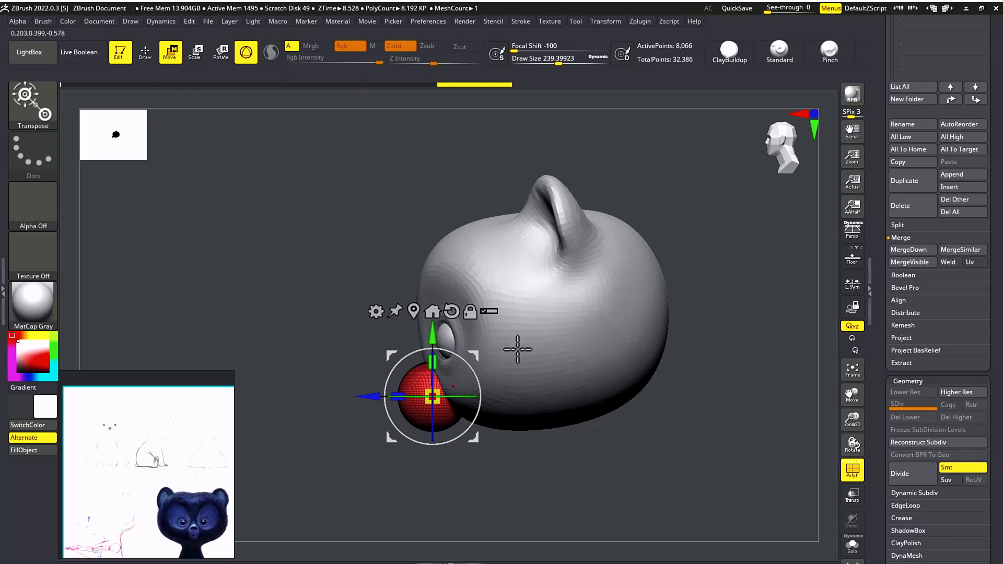
pyautogui.press('q')
pyautogui.keyDown('alt'); pyautogui.moveTo(382, 344); pyautogui.dragTo(549, 295); pyautogui.keyUp('alt')
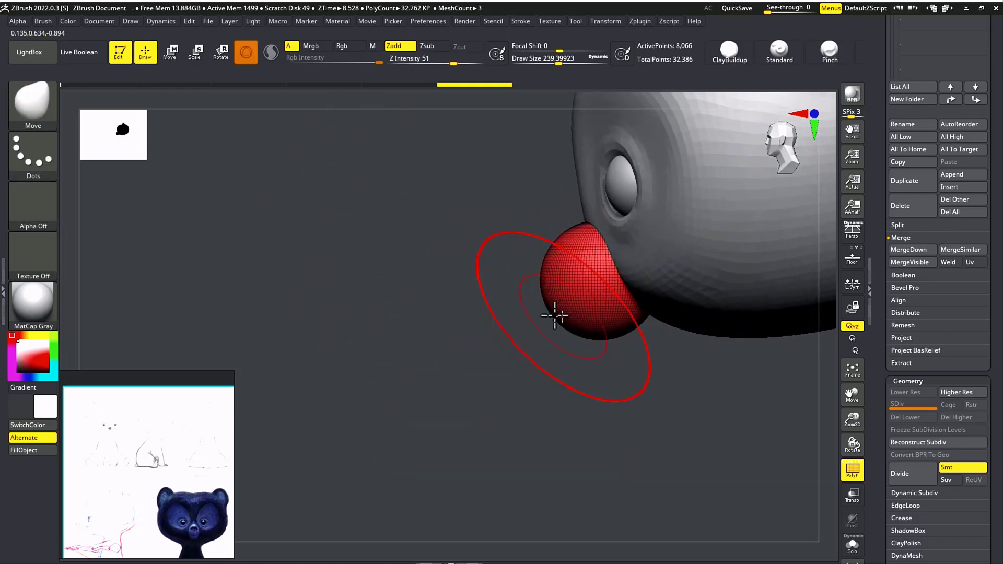
# Pull the muzzle sphere forward into a snout, raise its upper base and blunt its tip with the Move brush
pyautogui.moveTo(545, 286)
pyautogui.mouseDown()
pyautogui.moveTo(454, 264)
pyautogui.moveTo(468, 267)
pyautogui.mouseUp()
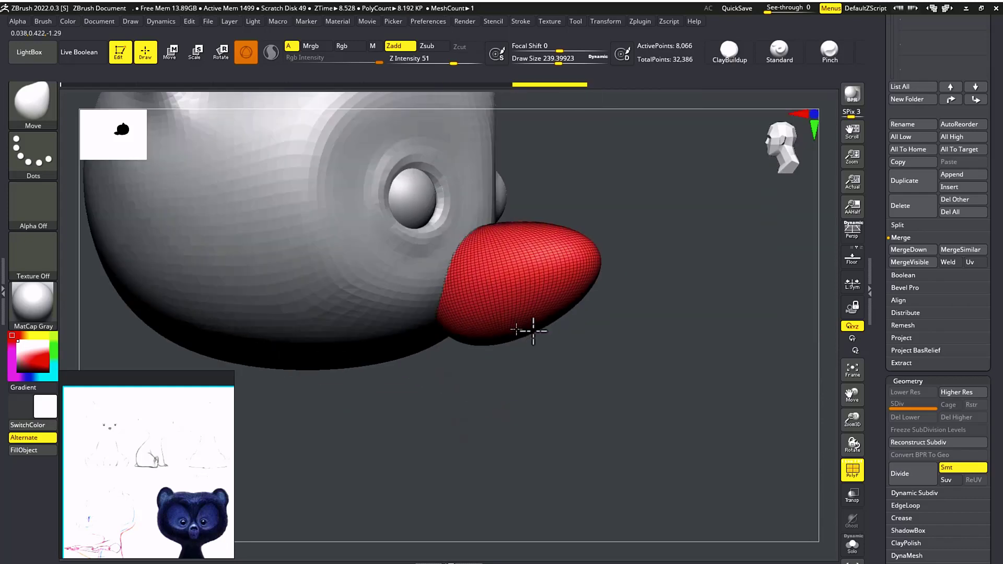
pyautogui.moveTo(533, 331); pyautogui.dragTo(542, 335)
pyautogui.keyDown('alt'); pyautogui.moveTo(626, 206); pyautogui.dragTo(616, 279); pyautogui.keyUp('alt')
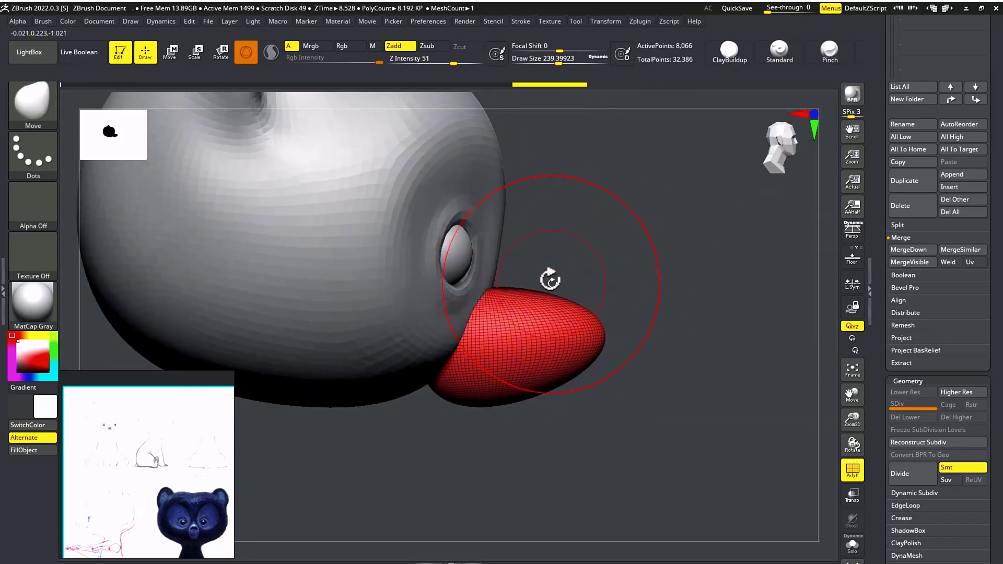
pyautogui.moveTo(493, 290); pyautogui.dragTo(493, 271)
pyautogui.moveTo(563, 300)
pyautogui.mouseDown()
pyautogui.moveTo(539, 305)
pyautogui.moveTo(602, 331)
pyautogui.moveTo(585, 382)
pyautogui.mouseUp()
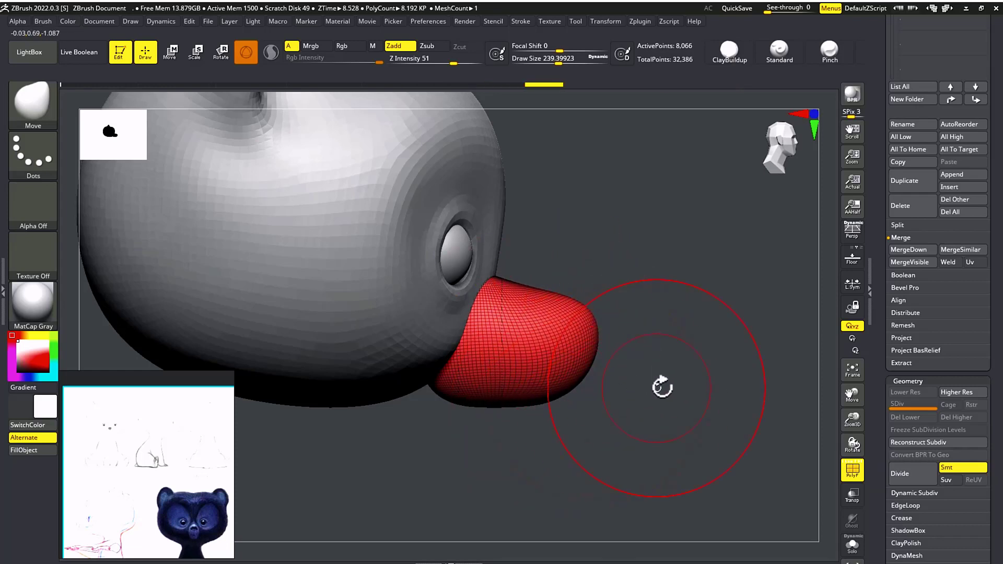
pyautogui.moveTo(662, 385); pyautogui.dragTo(545, 384)
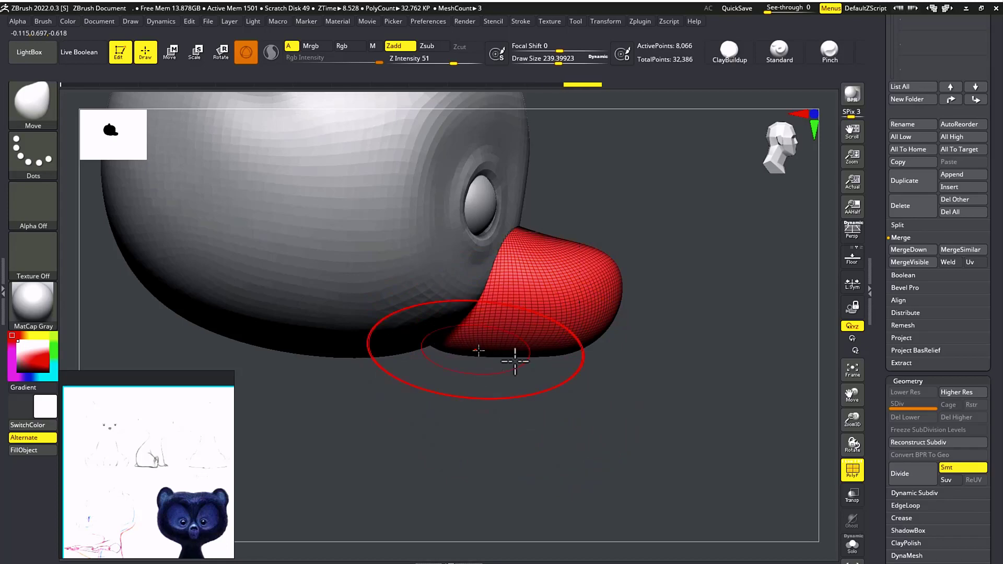
# Widen the muzzle's base symmetrically where it meets the head, keeping the nose end narrow, with the Move brush
pyautogui.keyDown('shift'); pyautogui.moveTo(514, 360); pyautogui.dragTo(559, 374); pyautogui.keyUp('shift')
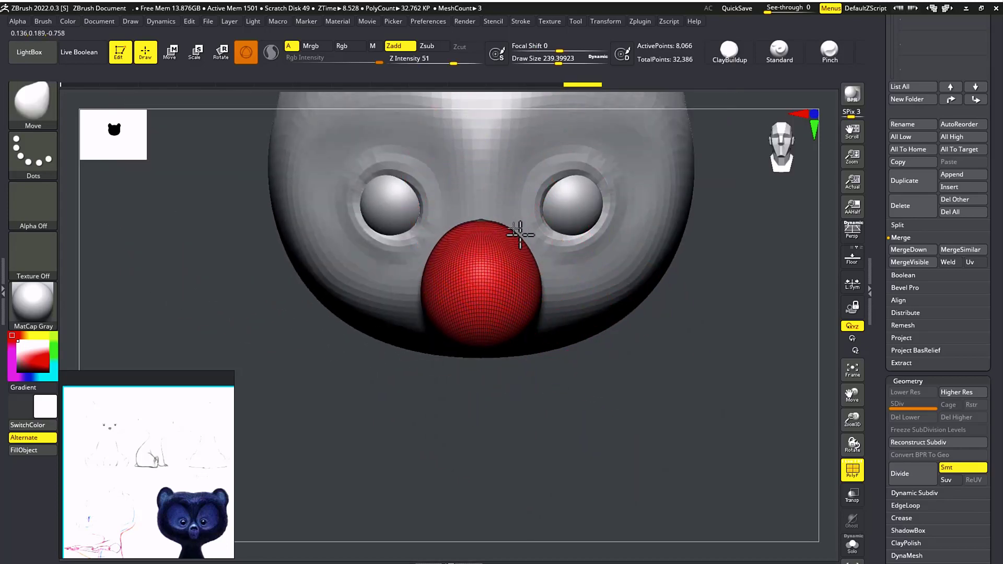
pyautogui.moveTo(615, 391)
pyautogui.keyDown('shift'); pyautogui.mouseDown()
pyautogui.moveTo(604, 235)
pyautogui.moveTo(614, 222)
pyautogui.moveTo(611, 231)
pyautogui.mouseUp(); pyautogui.keyUp('shift')
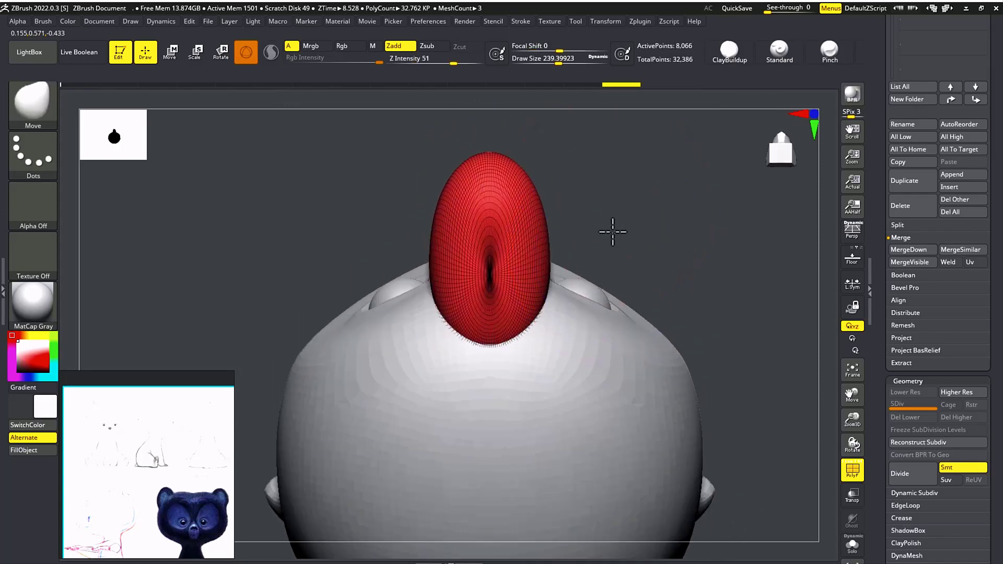
pyautogui.moveTo(601, 340); pyautogui.dragTo(621, 357)
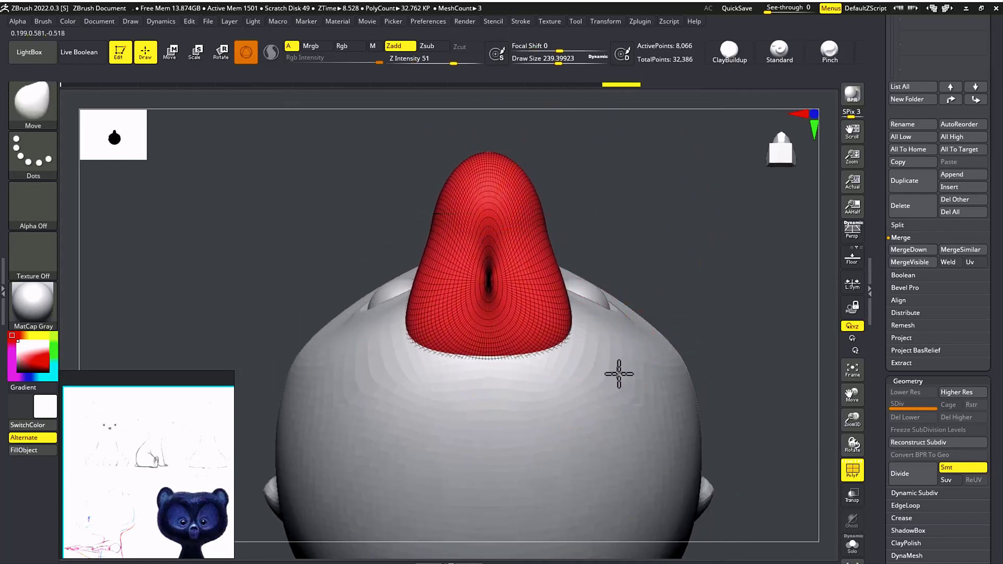
pyautogui.keyDown('shift'); pyautogui.moveTo(611, 224); pyautogui.dragTo(619, 327); pyautogui.keyUp('shift')
pyautogui.keyDown('shift'); pyautogui.moveTo(662, 353); pyautogui.dragTo(494, 208); pyautogui.keyUp('shift')
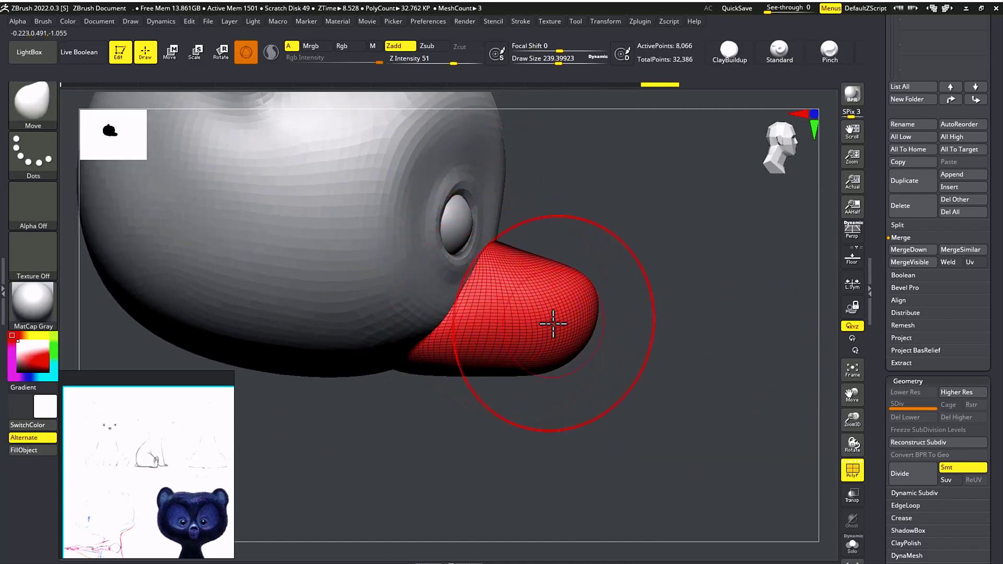
pyautogui.moveTo(626, 333); pyautogui.dragTo(586, 304)
pyautogui.moveTo(634, 374); pyautogui.dragTo(501, 331)
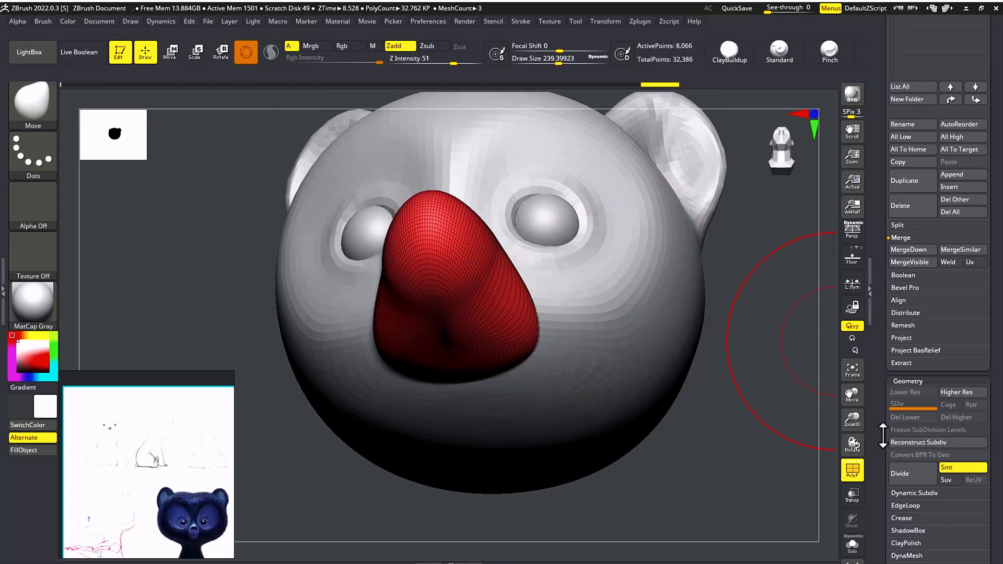
# Remesh the muzzle with ZRemesher, keeping the same polygon count
pyautogui.moveTo(883, 435); pyautogui.dragTo(886, 340)
pyautogui.click(925, 445)
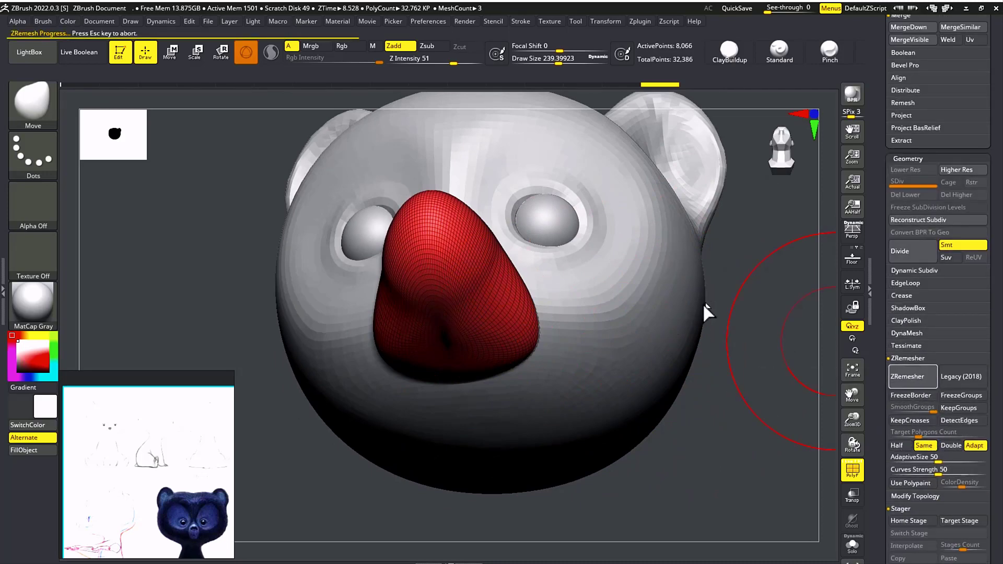
pyautogui.moveTo(745, 291)
pyautogui.mouseDown()
pyautogui.moveTo(734, 347)
pyautogui.moveTo(700, 280)
pyautogui.moveTo(726, 341)
pyautogui.mouseUp()
# Carve mirrored nostrils into the muzzle's tip using the DamStandard brush at a draw size of about 37
pyautogui.press('s')
pyautogui.moveTo(469, 301); pyautogui.dragTo(450, 303)
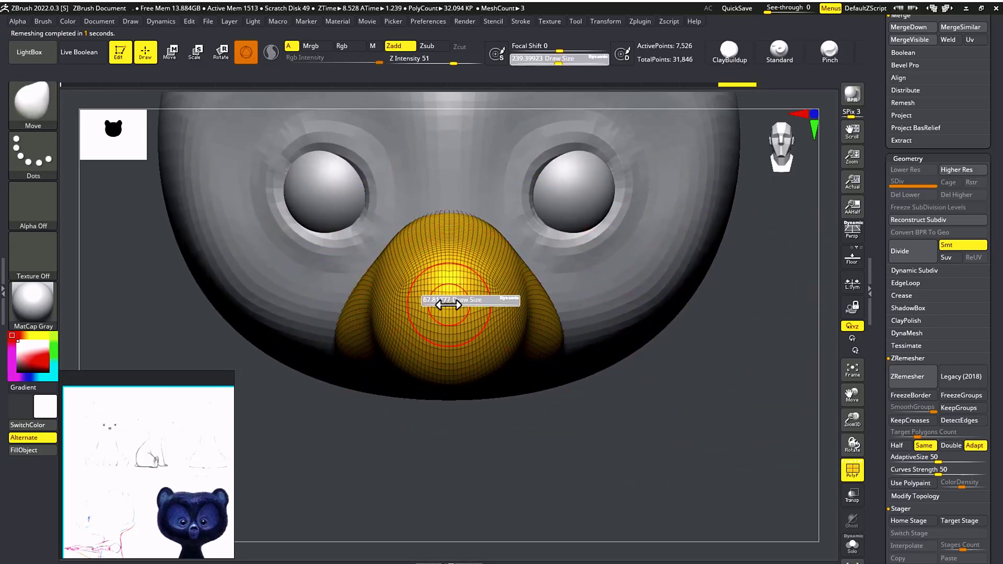
pyautogui.moveTo(615, 384)
pyautogui.keyDown('alt'); pyautogui.mouseDown()
pyautogui.moveTo(601, 408)
pyautogui.moveTo(601, 382)
pyautogui.mouseUp(); pyautogui.keyUp('alt')
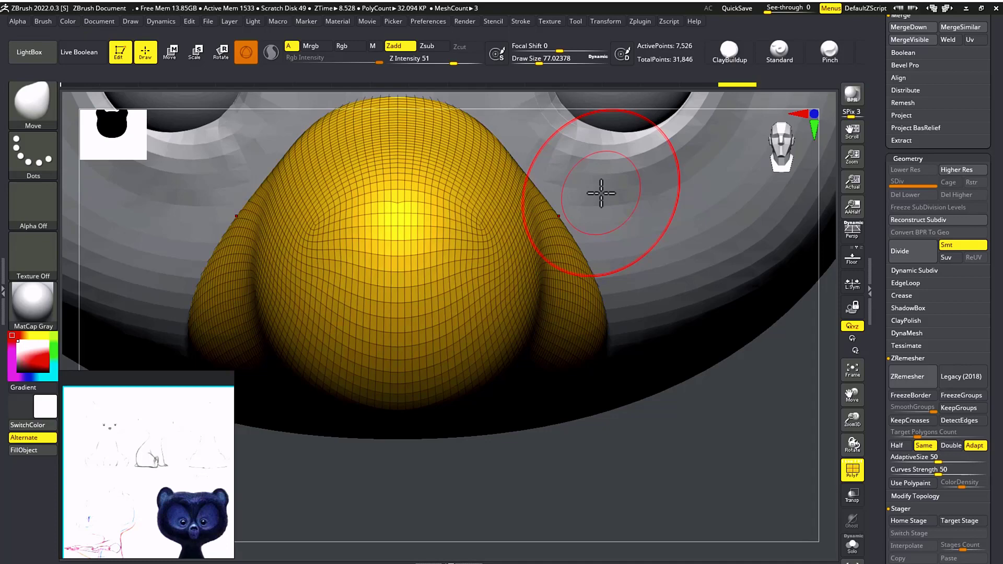
pyautogui.keyDown('alt'); pyautogui.moveTo(745, 387); pyautogui.dragTo(655, 444); pyautogui.keyUp('alt')
pyautogui.moveTo(627, 496); pyautogui.dragTo(692, 476)
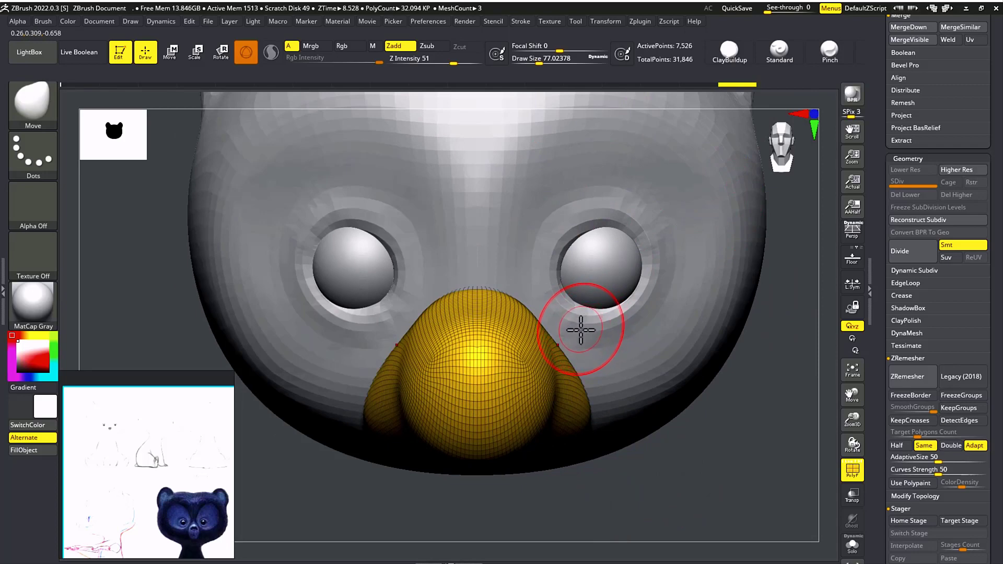
pyautogui.press('b')
pyautogui.press('d')
pyautogui.press('s')
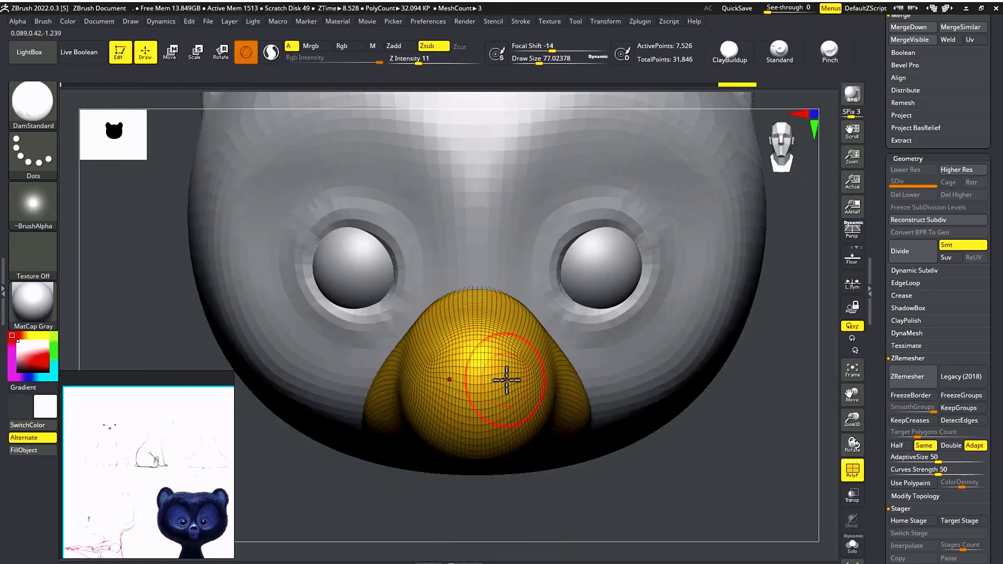
pyautogui.press('s')
pyautogui.moveTo(505, 382); pyautogui.dragTo(498, 382)
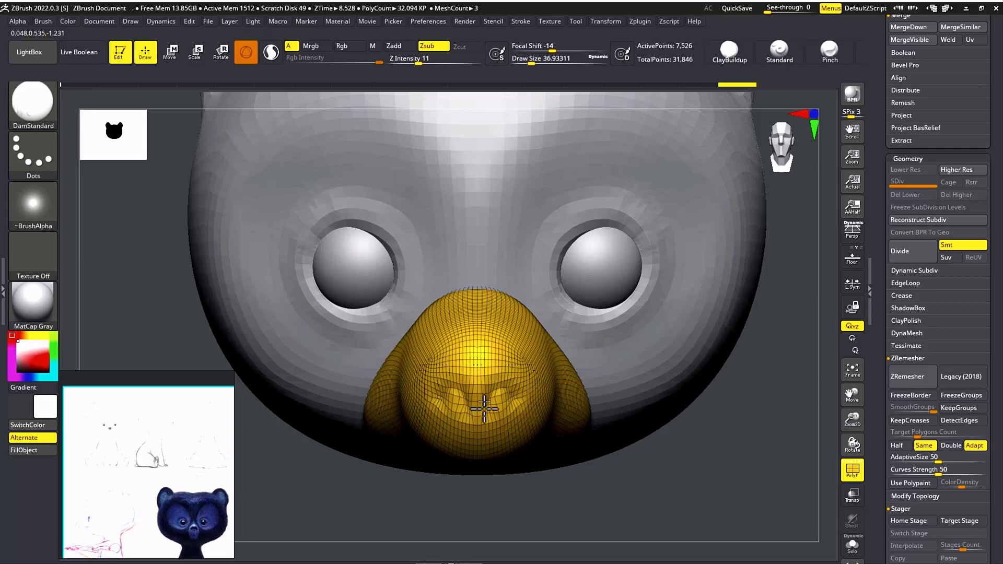
pyautogui.moveTo(611, 465); pyautogui.dragTo(596, 468)
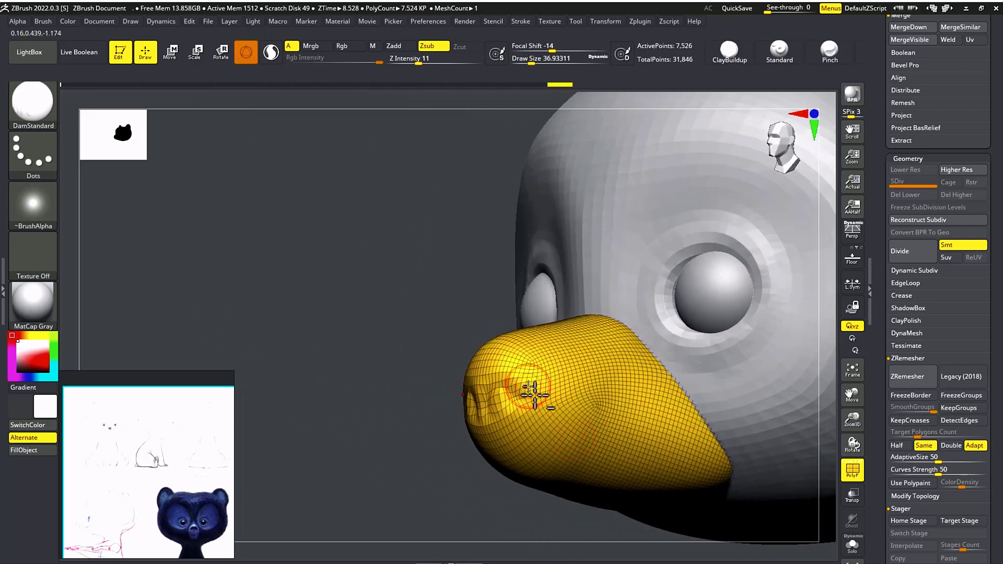
# Define the nose's edge above the nostrils with DamStandard at a draw size of about 68, and hide the polyframe
pyautogui.hotkey('ctrl', 'z')
pyautogui.moveTo(497, 355)
pyautogui.mouseDown()
pyautogui.moveTo(520, 381)
pyautogui.moveTo(518, 367)
pyautogui.moveTo(479, 352)
pyautogui.mouseUp()
pyautogui.press('s')
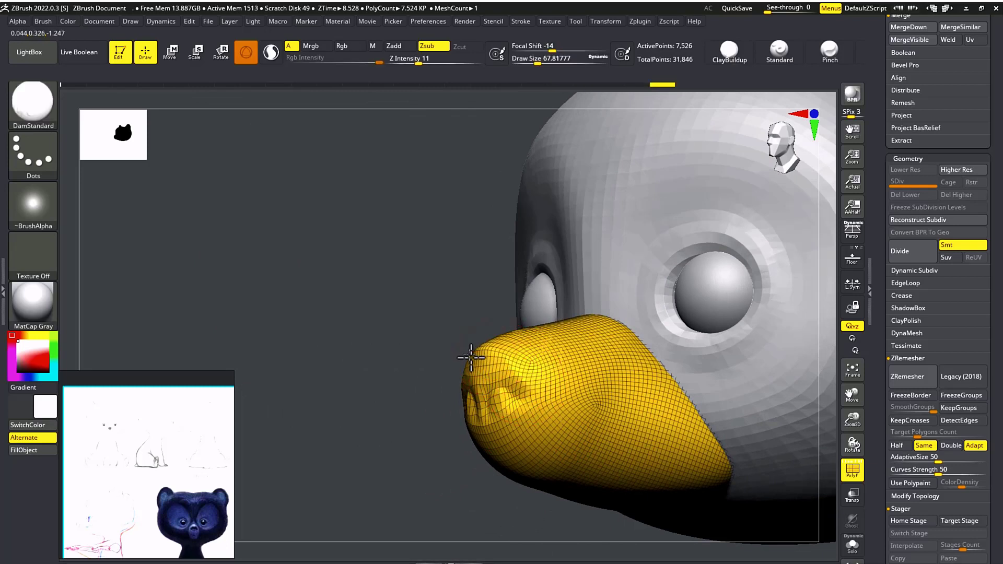
pyautogui.moveTo(432, 470)
pyautogui.mouseDown()
pyautogui.moveTo(414, 446)
pyautogui.moveTo(389, 454)
pyautogui.moveTo(447, 452)
pyautogui.moveTo(501, 432)
pyautogui.moveTo(546, 447)
pyautogui.moveTo(553, 397)
pyautogui.moveTo(577, 374)
pyautogui.moveTo(516, 263)
pyautogui.mouseUp()
pyautogui.hotkey('shift', 'f')
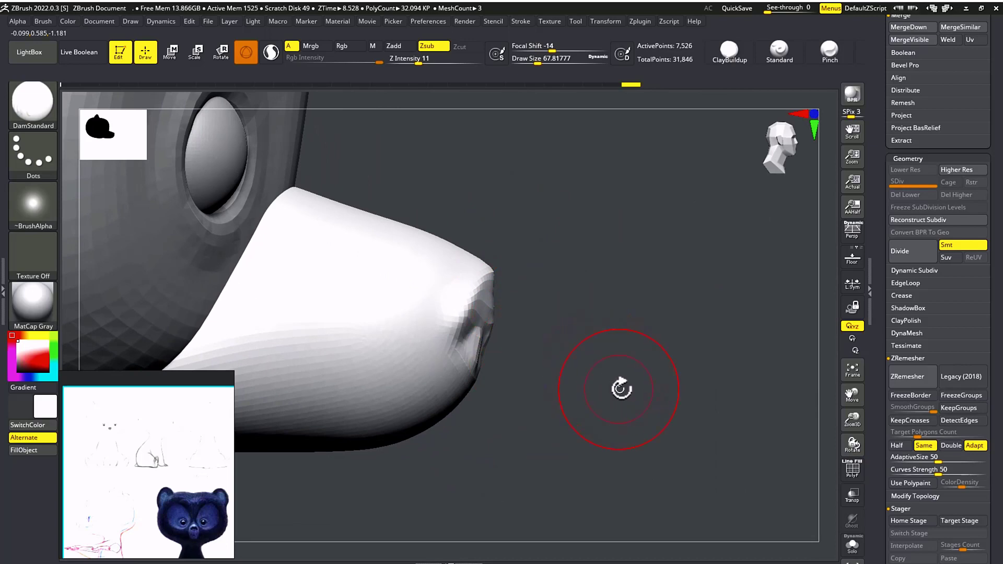
pyautogui.moveTo(621, 388); pyautogui.dragTo(647, 344)
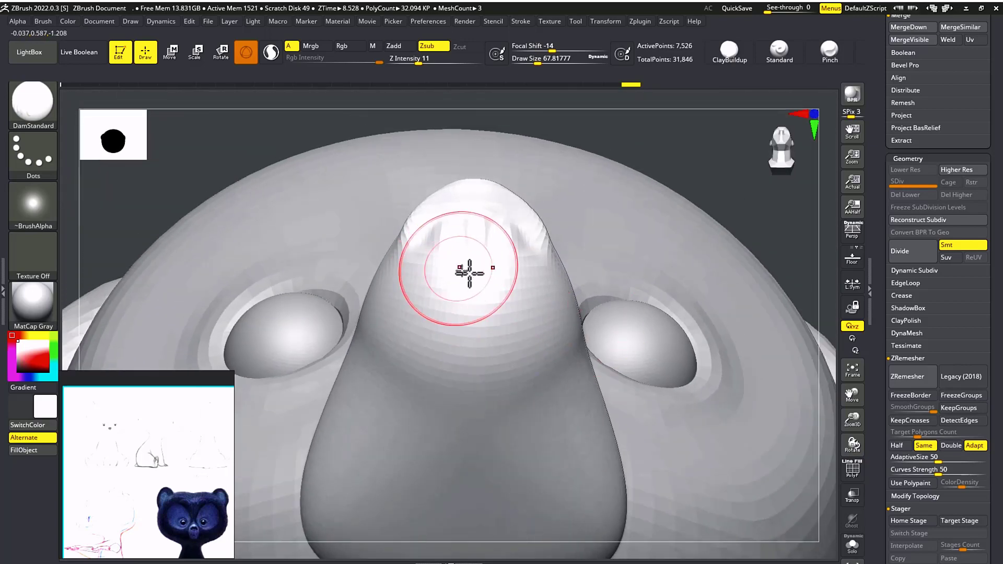
# Carve the groove beneath the nose and the mirrored mouth lines branching from it, using DamStandard at a draw size of about 23
pyautogui.press('s')
pyautogui.moveTo(473, 272); pyautogui.dragTo(468, 271)
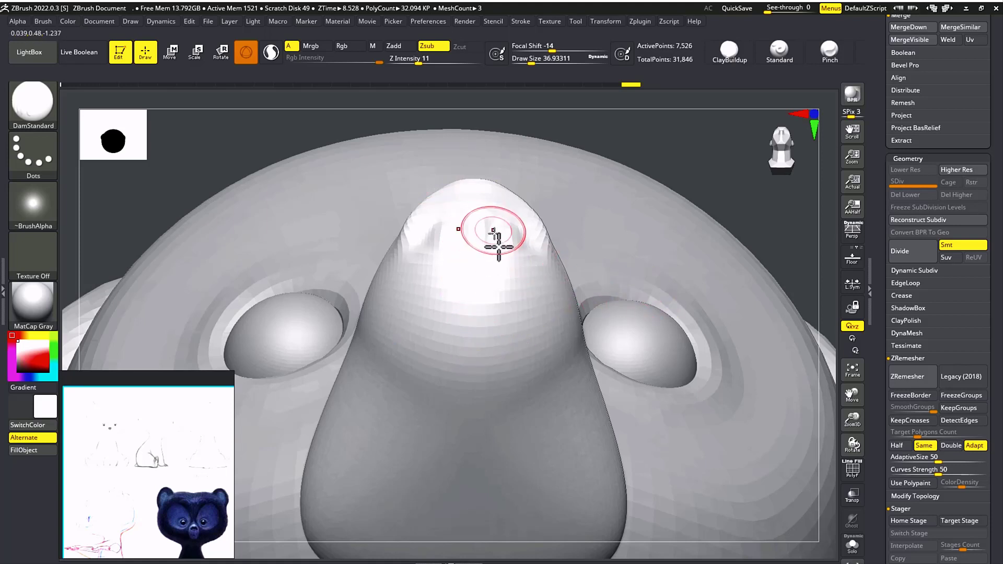
pyautogui.press('s')
pyautogui.moveTo(478, 259); pyautogui.dragTo(471, 259)
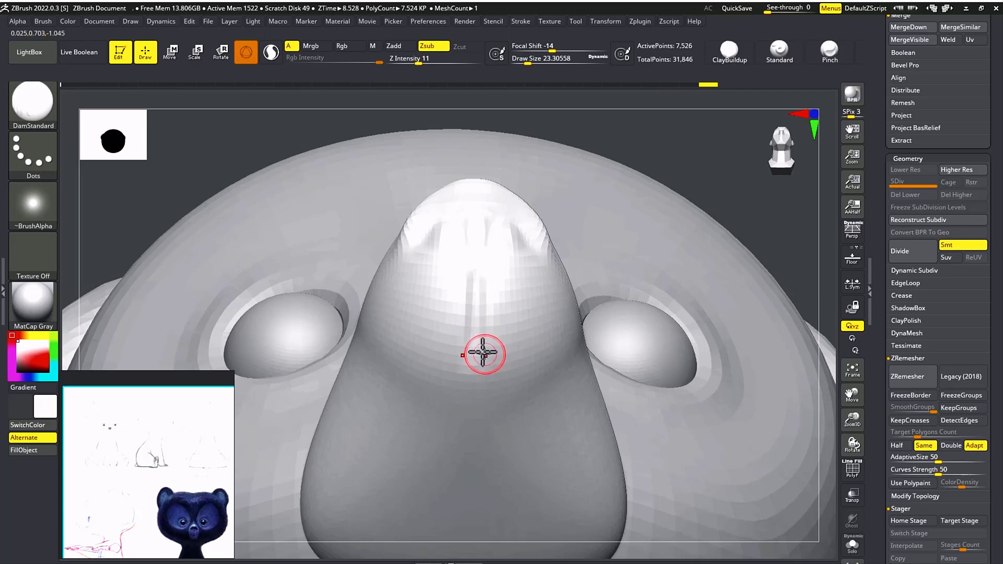
pyautogui.moveTo(483, 354); pyautogui.dragTo(530, 413)
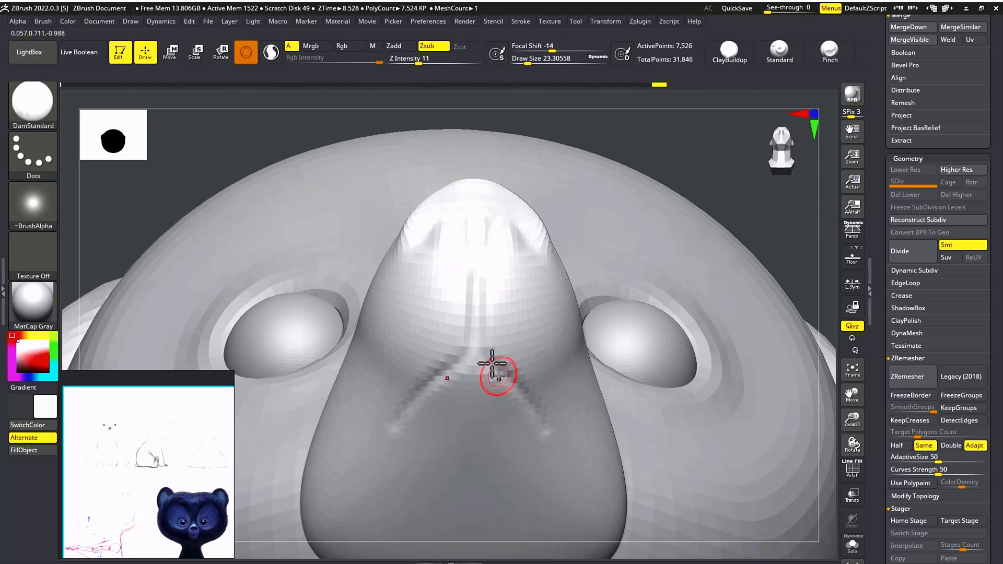
pyautogui.moveTo(507, 380); pyautogui.dragTo(540, 420)
# Insert a Sphere3D as a new subtool directly below the muzzle, to serve as the bear's body
pyautogui.moveTo(728, 172); pyautogui.dragTo(723, 221)
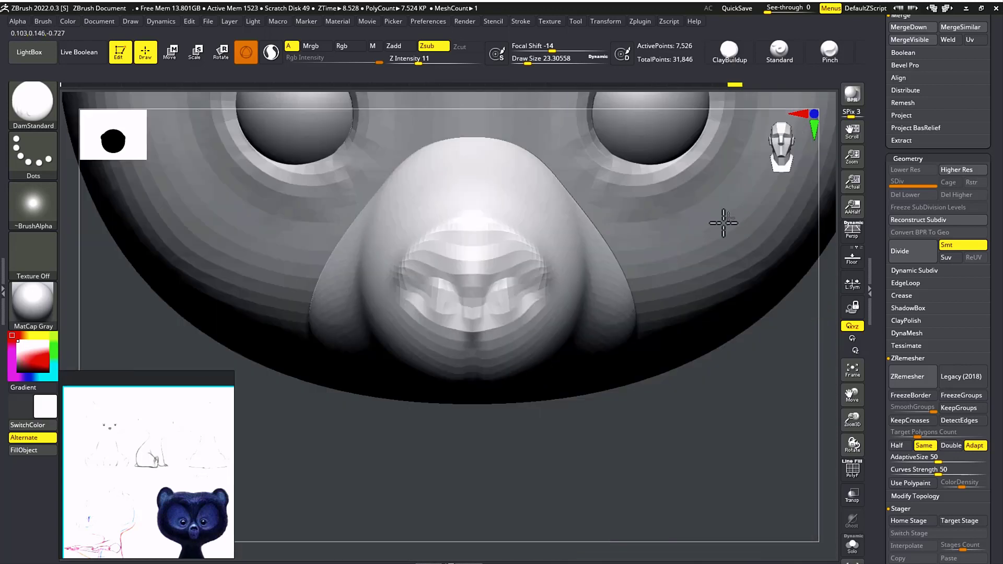
pyautogui.keyDown('alt'); pyautogui.moveTo(742, 402); pyautogui.dragTo(624, 394); pyautogui.keyUp('alt')
pyautogui.moveTo(623, 395); pyautogui.dragTo(615, 345, button='right')
pyautogui.moveTo(633, 269); pyautogui.dragTo(684, 265, button='right')
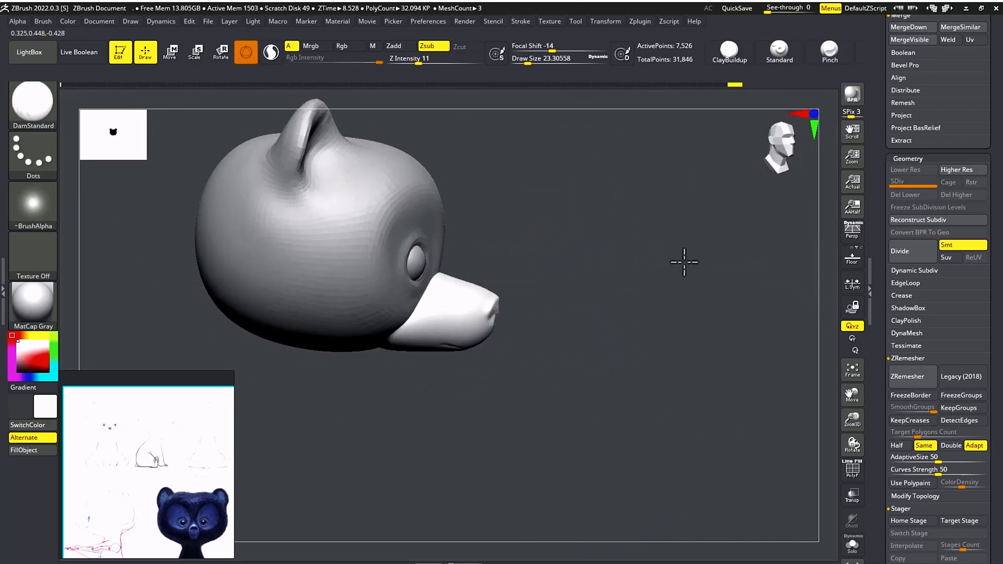
pyautogui.scroll(5, 877, 100)
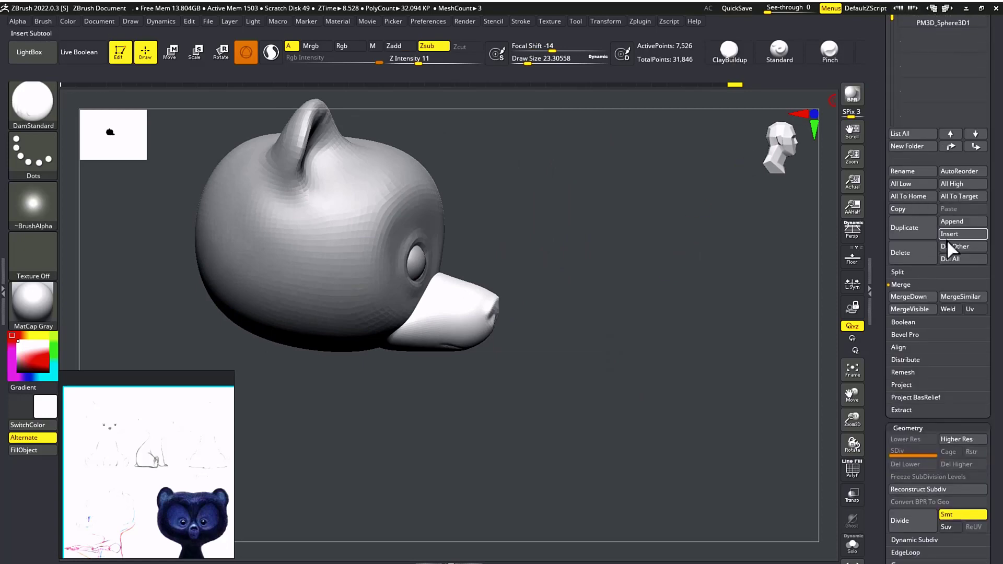
pyautogui.click(946, 236)
pyautogui.click(647, 259)
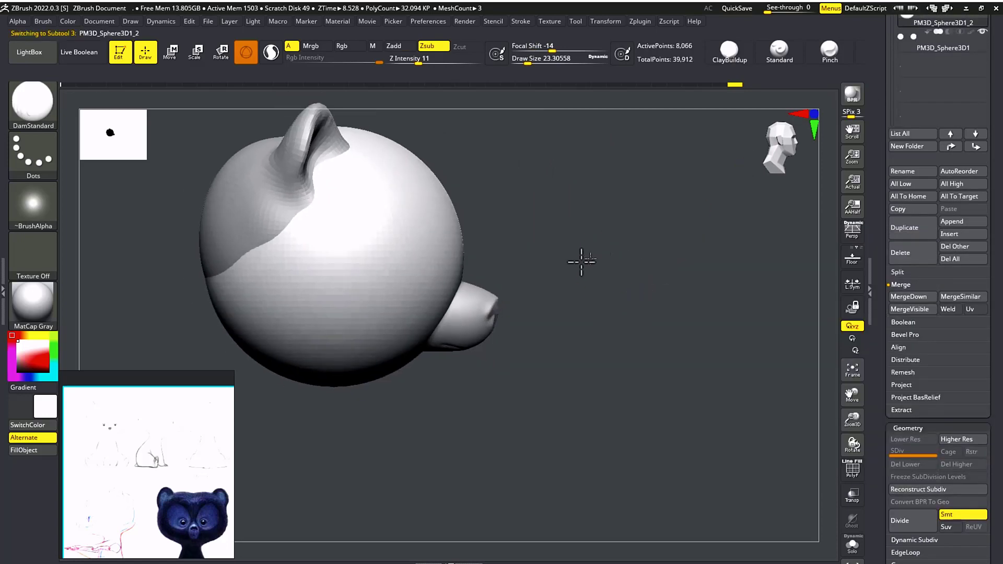
# Move the new body sphere straight down from the head's centre until it sits beneath the head
pyautogui.keyDown('ctrl'); pyautogui.moveTo(582, 262); pyautogui.dragTo(629, 245, button='right'); pyautogui.keyUp('ctrl')
pyautogui.press('w')
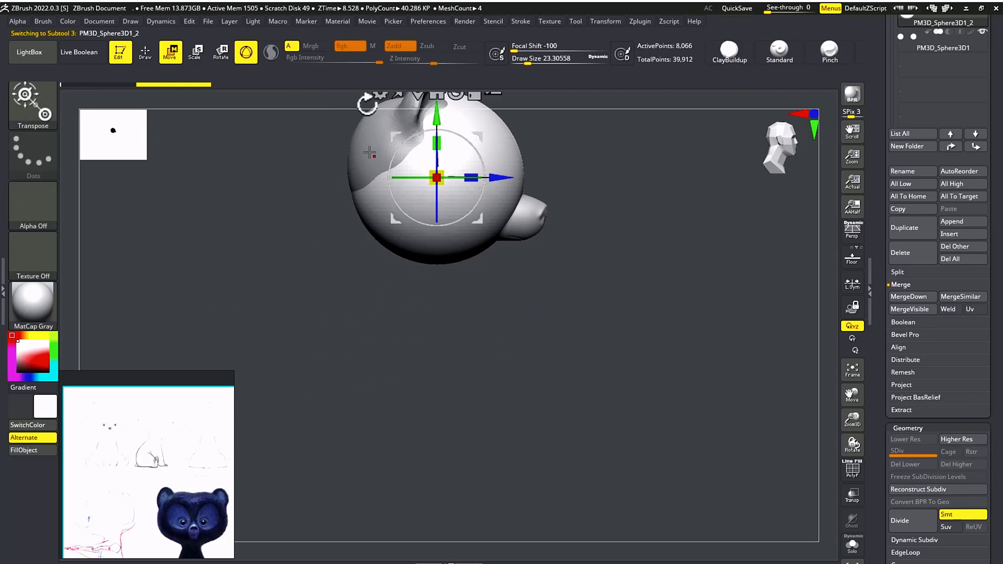
pyautogui.moveTo(438, 118); pyautogui.dragTo(426, 240)
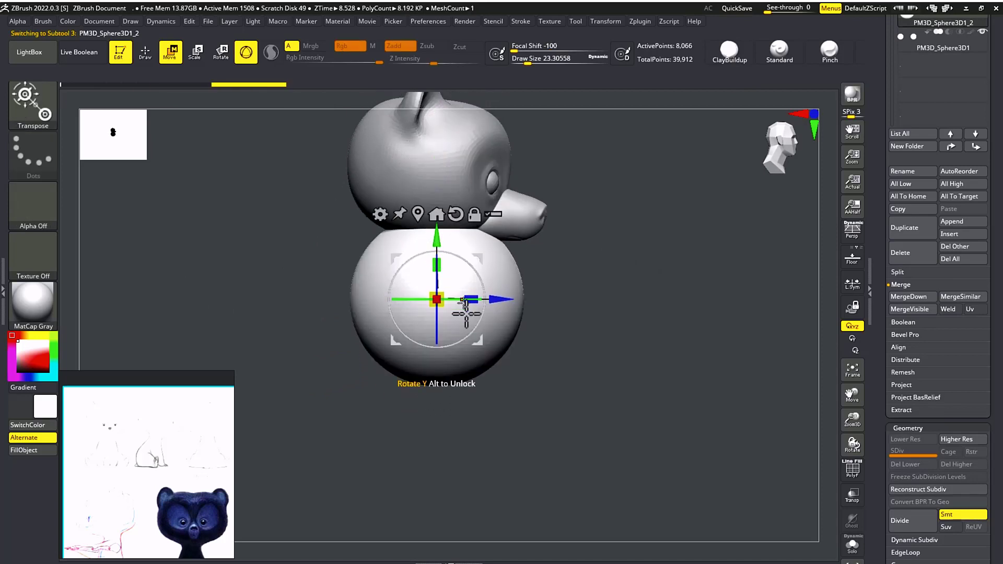
pyautogui.moveTo(455, 316); pyautogui.dragTo(510, 269, button='right')
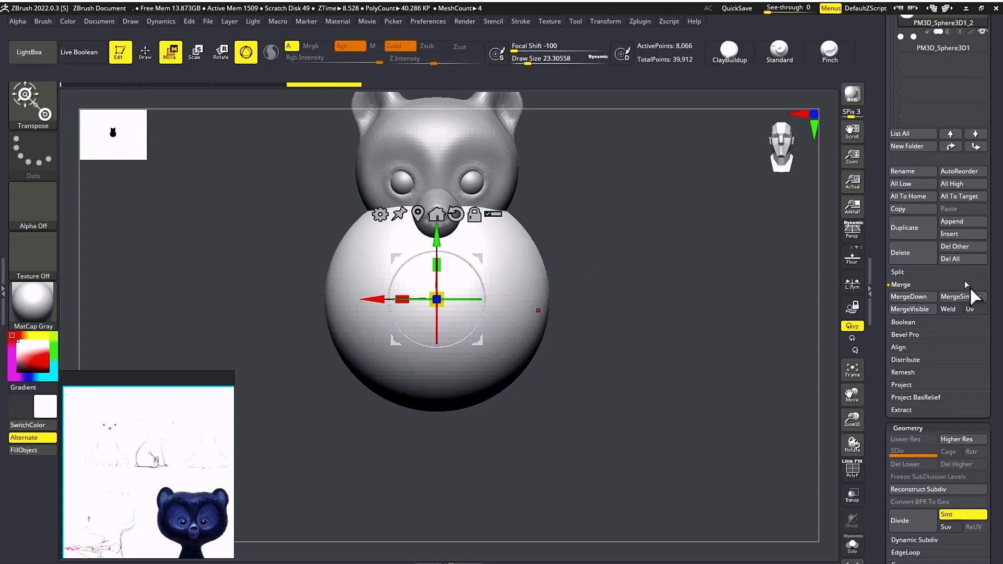
# Remesh the body sphere with ZRemesher, keeping the same polygon count
pyautogui.scroll(-3, 883, 344)
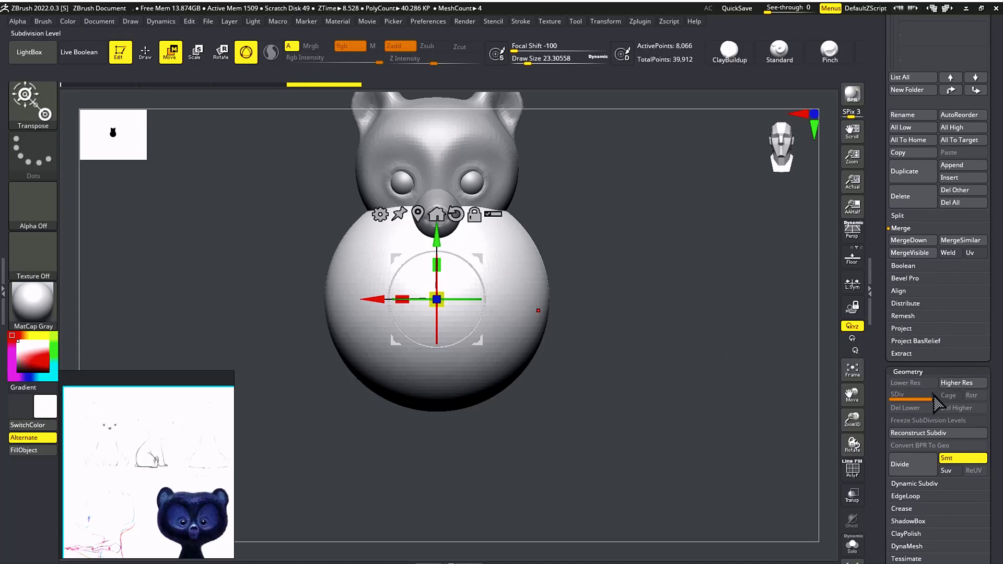
pyautogui.scroll(-7, 909, 486)
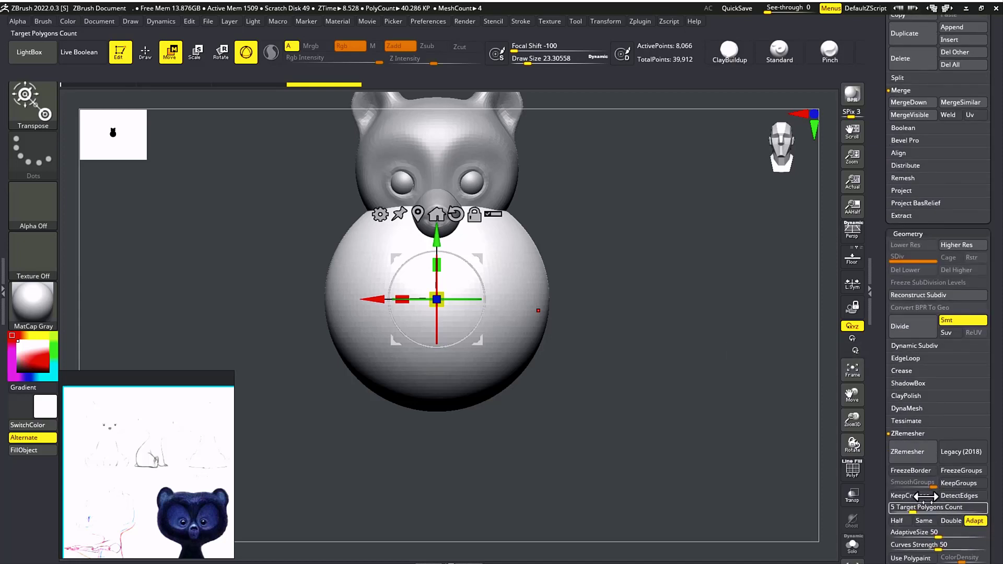
pyautogui.click(926, 520)
pyautogui.click(909, 452)
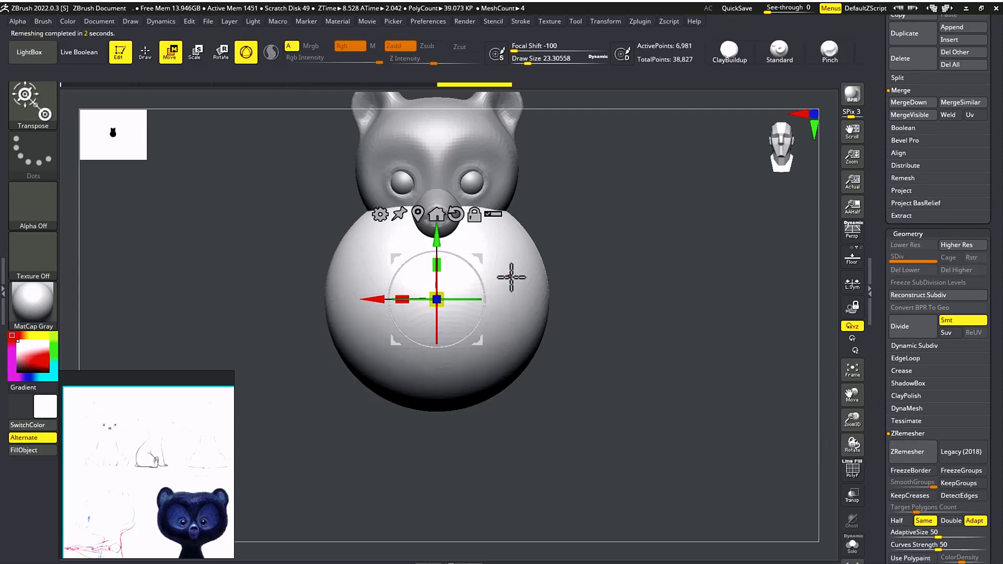
# Lower the body sphere slightly so its top sits just under the bear's chin
pyautogui.keyDown('ctrl'); pyautogui.moveTo(574, 241); pyautogui.dragTo(570, 246, button='right'); pyautogui.keyUp('ctrl')
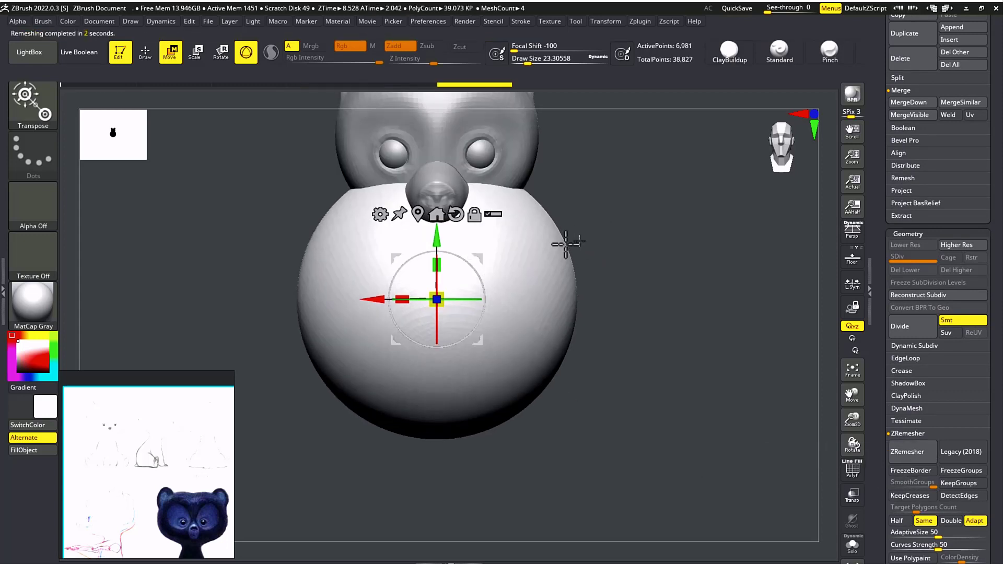
pyautogui.moveTo(440, 241); pyautogui.dragTo(446, 261)
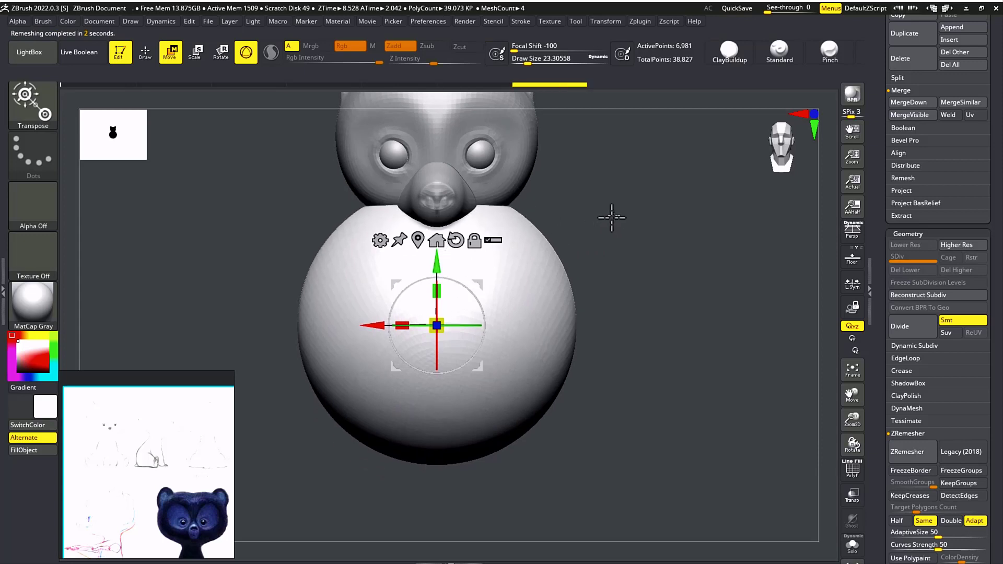
pyautogui.keyDown('alt'); pyautogui.moveTo(610, 218); pyautogui.dragTo(632, 215, button='right'); pyautogui.keyUp('alt')
pyautogui.moveTo(665, 225); pyautogui.dragTo(708, 221)
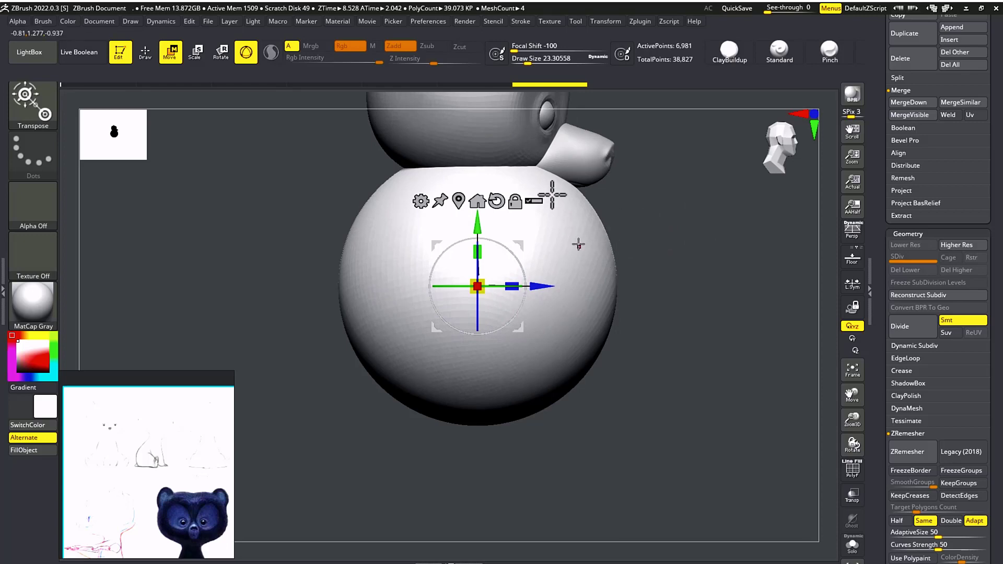
# Switch to the Move brush and enlarge its draw size to about 714 for shaping the body sphere
pyautogui.press('b')
pyautogui.press('m')
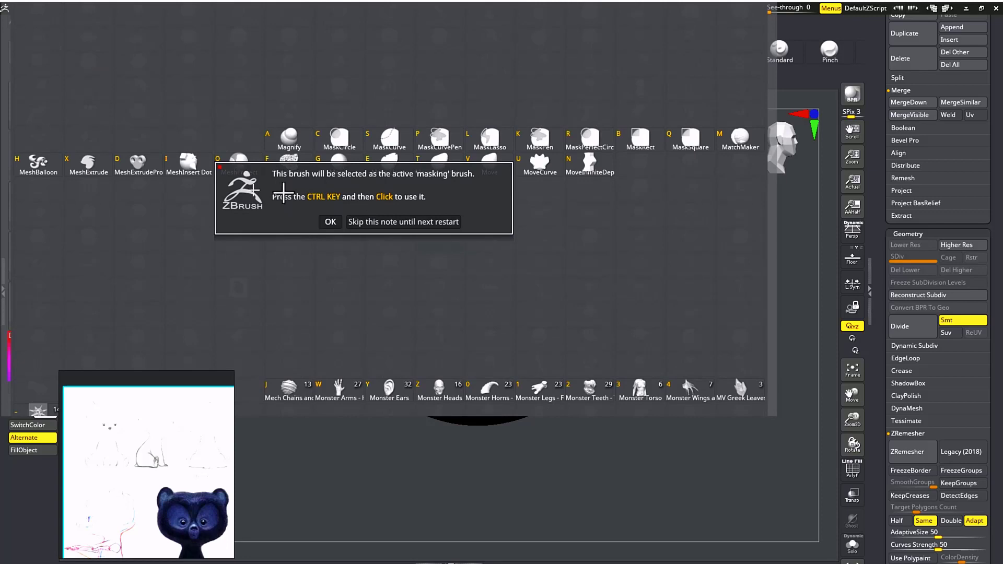
pyautogui.click(331, 224)
pyautogui.press('b')
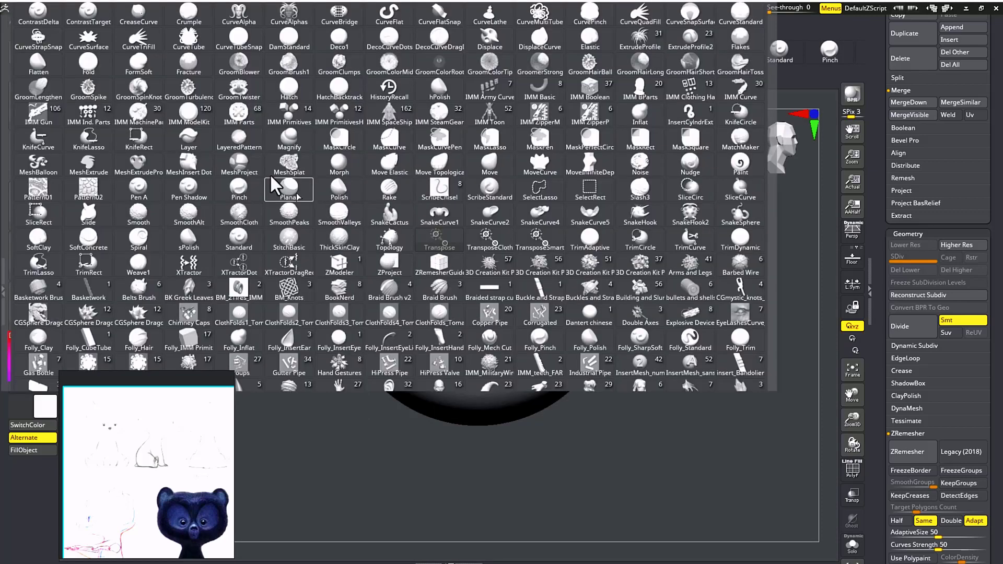
pyautogui.press('m')
pyautogui.press('v')
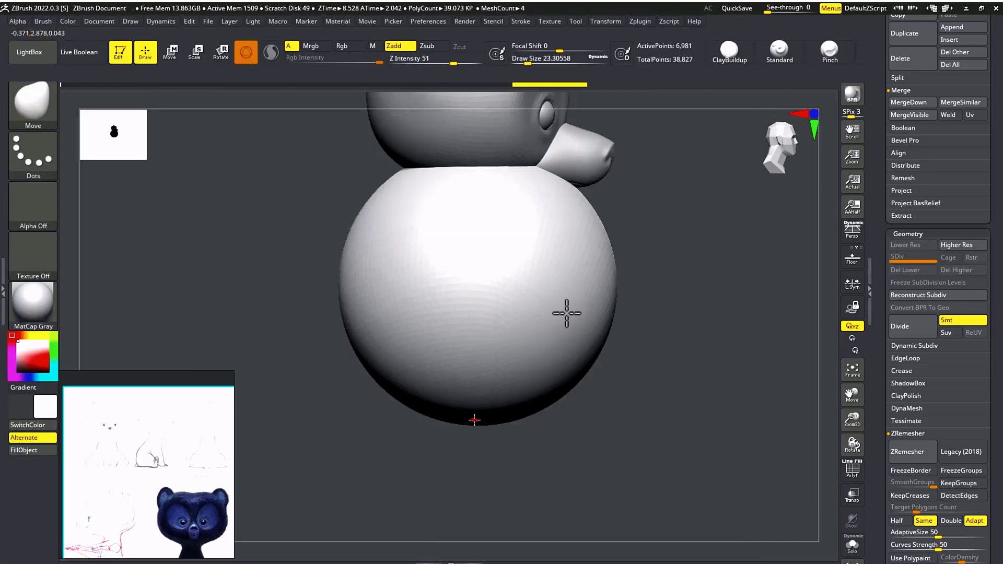
pyautogui.press('s')
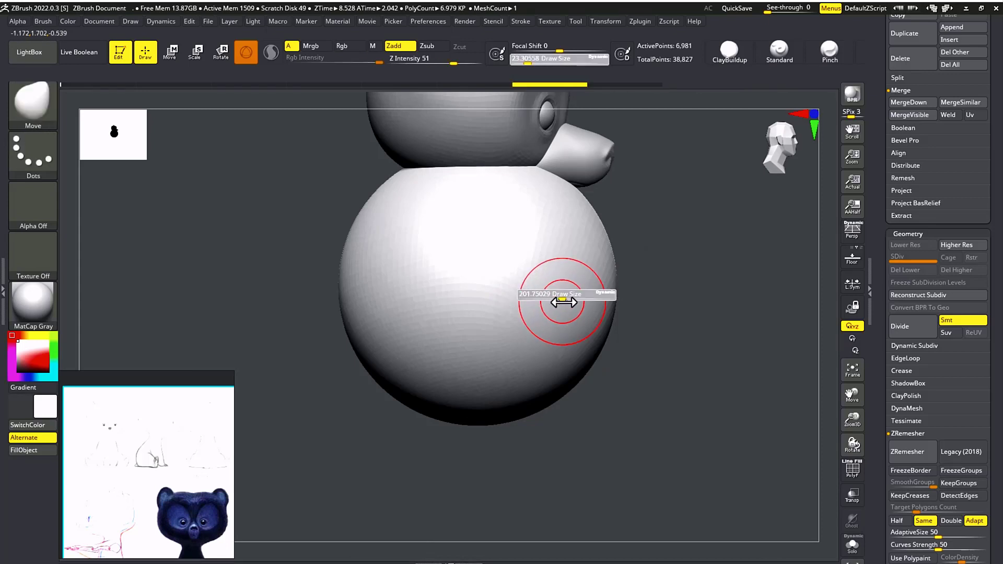
pyautogui.moveTo(564, 299); pyautogui.dragTo(598, 307)
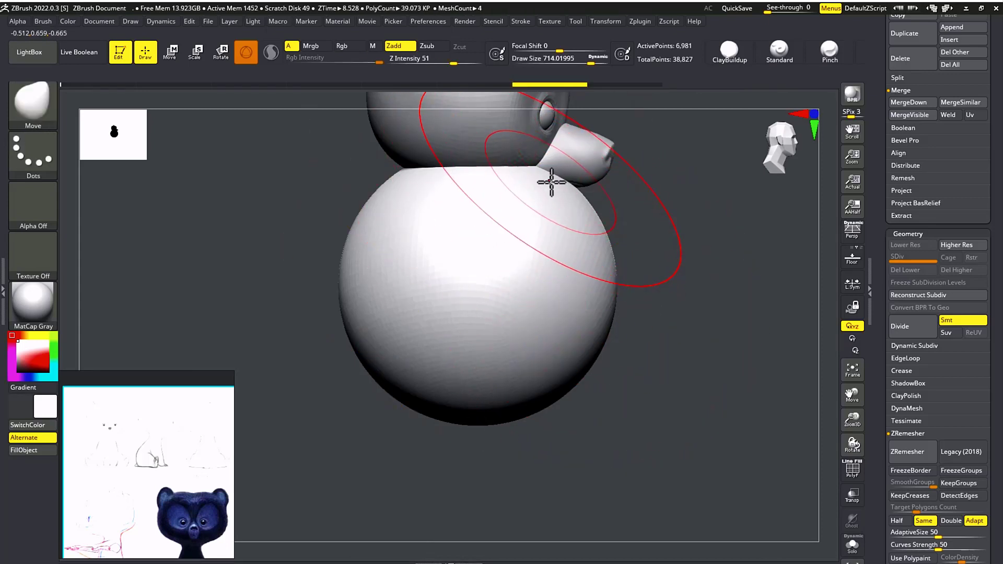
# Turn on X symmetry and pull the body's upper sides and chest inward so the sphere tapers toward the neck
pyautogui.keyDown('shift'); pyautogui.moveTo(651, 219); pyautogui.dragTo(600, 221); pyautogui.keyUp('shift')
pyautogui.keyDown('alt'); pyautogui.moveTo(488, 364); pyautogui.dragTo(305, 374); pyautogui.keyUp('alt')
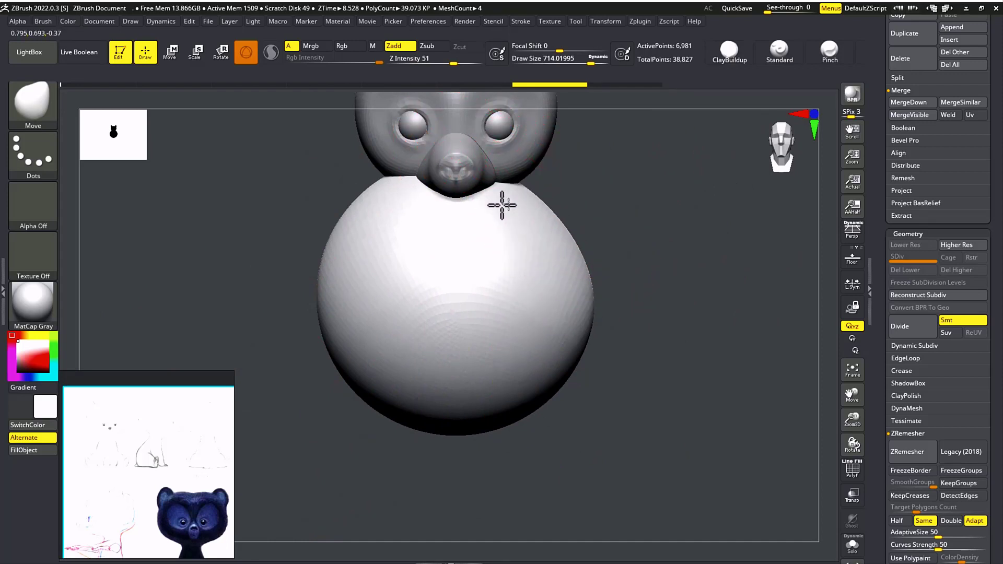
pyautogui.press('ctrl')
pyautogui.hotkey('ctrl', 'z')
pyautogui.press('x')
pyautogui.moveTo(538, 192); pyautogui.dragTo(483, 217)
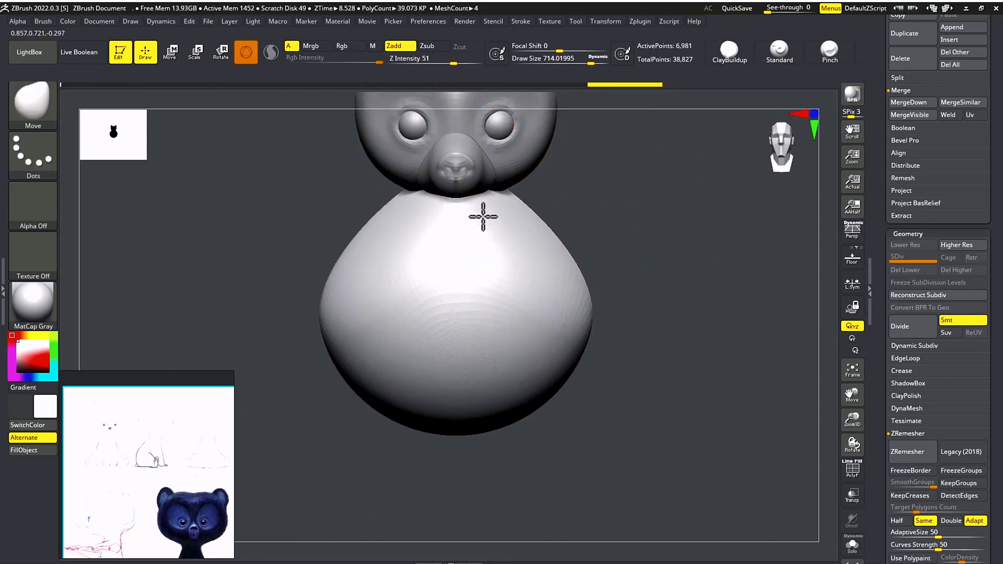
pyautogui.hotkey('ctrl', 'z')
pyautogui.moveTo(566, 206)
pyautogui.mouseDown()
pyautogui.moveTo(509, 242)
pyautogui.moveTo(484, 225)
pyautogui.moveTo(506, 169)
pyautogui.mouseUp()
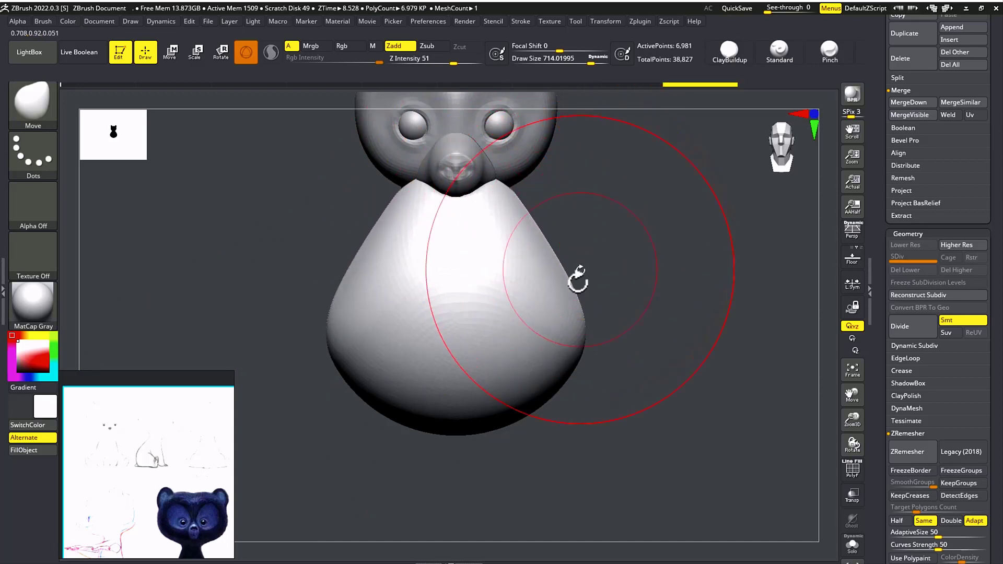
pyautogui.moveTo(570, 307); pyautogui.dragTo(507, 345)
pyautogui.moveTo(556, 441); pyautogui.dragTo(582, 385)
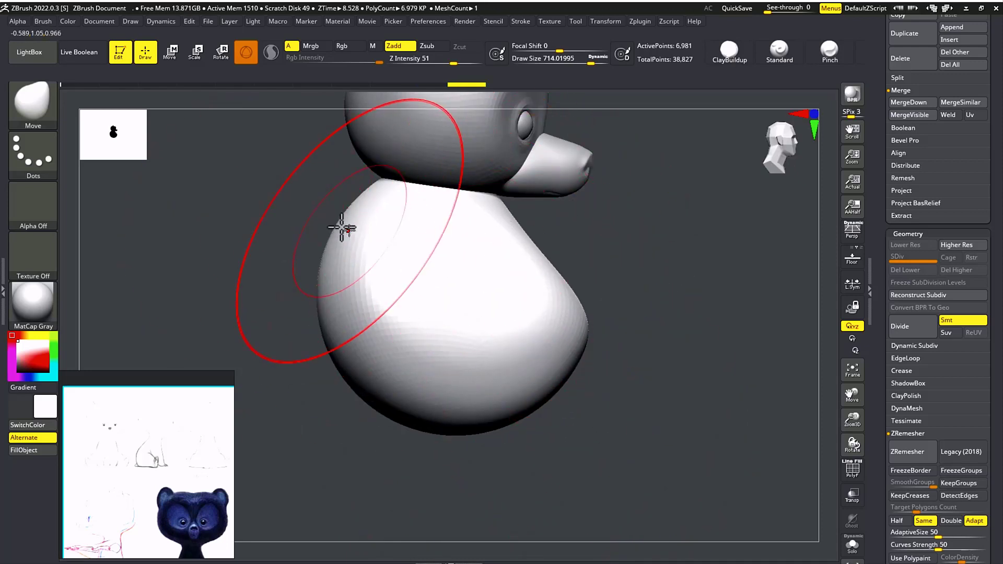
# Reduce the Move brush's draw size to about 533, straighten the body's back in side view and flatten its underside
pyautogui.press('s')
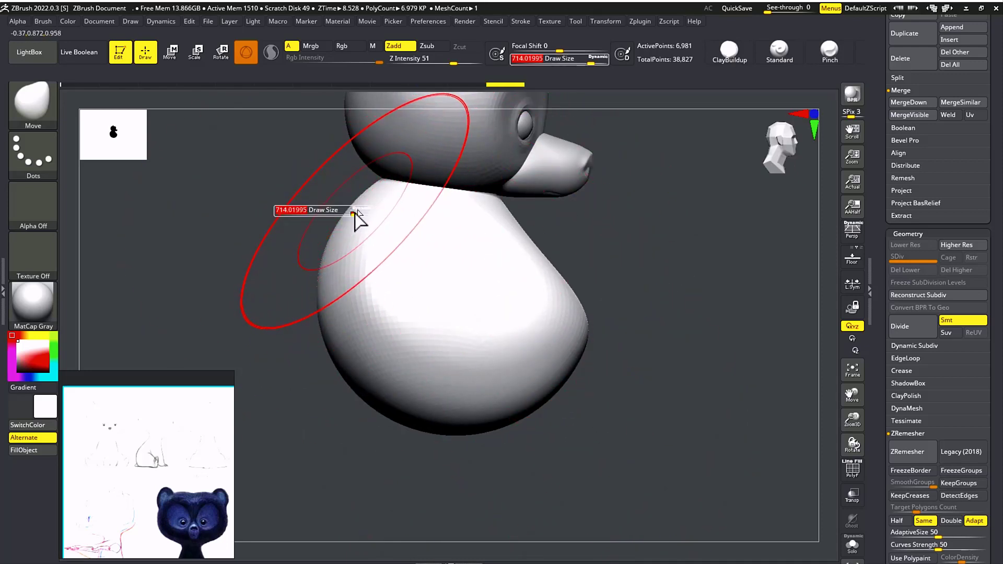
pyautogui.moveTo(355, 213)
pyautogui.mouseDown()
pyautogui.moveTo(344, 213)
pyautogui.moveTo(381, 200)
pyautogui.mouseUp()
pyautogui.moveTo(331, 310); pyautogui.dragTo(345, 332)
pyautogui.moveTo(353, 385); pyautogui.dragTo(358, 414)
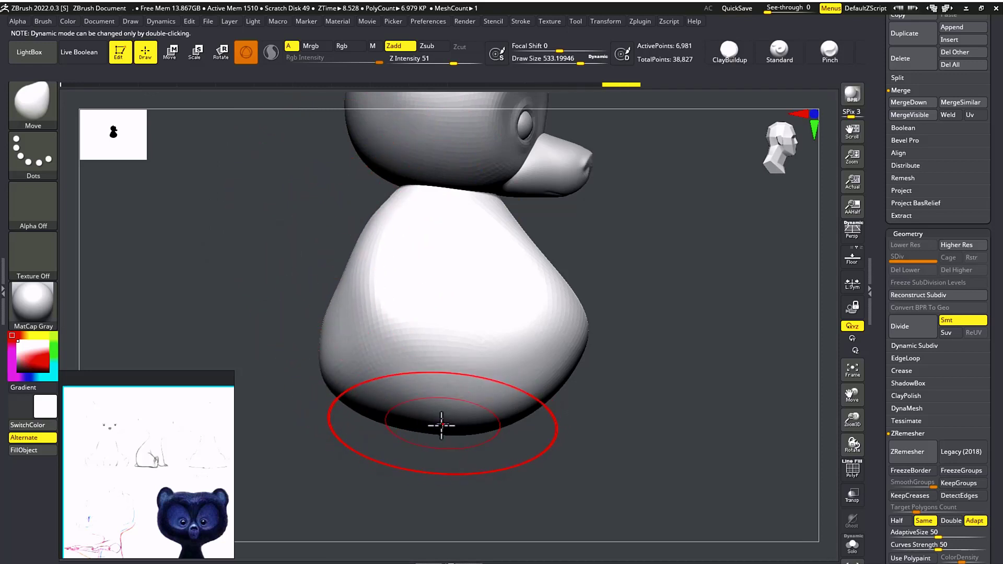
pyautogui.moveTo(441, 418); pyautogui.dragTo(437, 405)
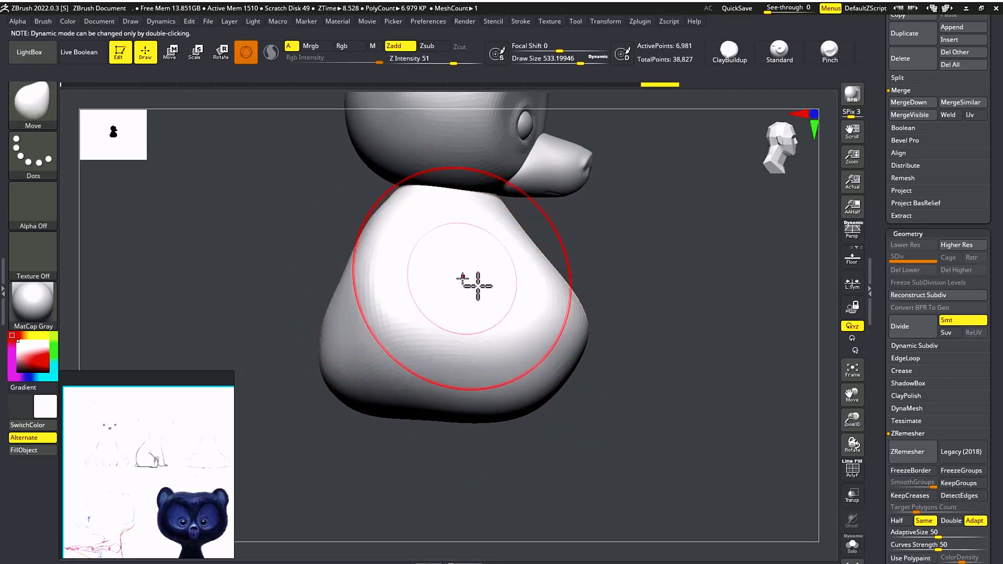
# Narrow the body's sides, push its front slightly inward and smooth the reshaped surface
pyautogui.moveTo(662, 426); pyautogui.dragTo(585, 417)
pyautogui.moveTo(459, 322)
pyautogui.keyDown('alt'); pyautogui.mouseDown()
pyautogui.moveTo(376, 340)
pyautogui.moveTo(389, 337)
pyautogui.mouseUp(); pyautogui.keyUp('alt')
pyautogui.moveTo(508, 392)
pyautogui.mouseDown()
pyautogui.moveTo(531, 416)
pyautogui.moveTo(559, 414)
pyautogui.moveTo(443, 286)
pyautogui.mouseUp()
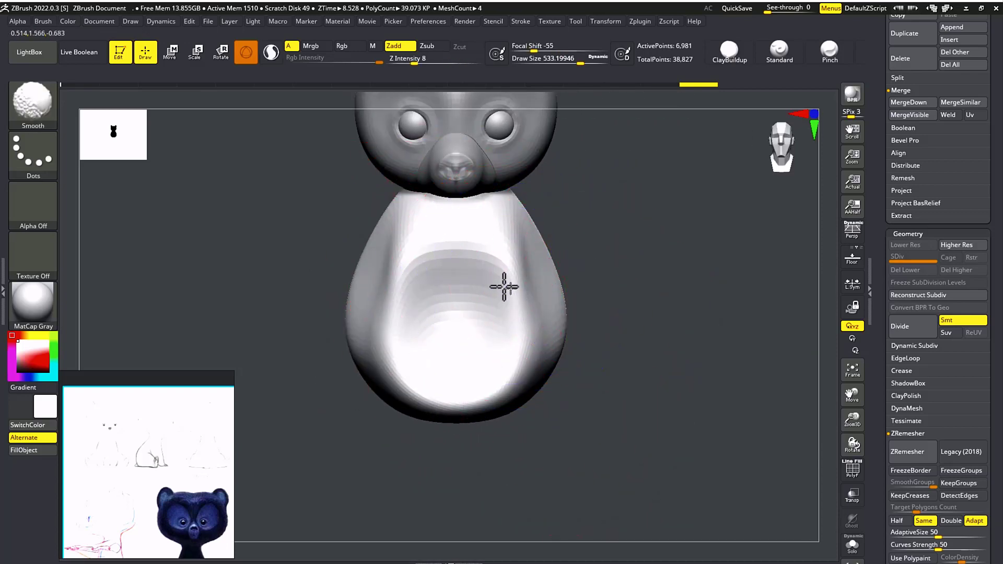
pyautogui.moveTo(503, 284)
pyautogui.keyDown('shift'); pyautogui.mouseDown()
pyautogui.moveTo(494, 290)
pyautogui.moveTo(514, 361)
pyautogui.mouseUp(); pyautogui.keyUp('shift')
pyautogui.moveTo(637, 398)
pyautogui.mouseDown()
pyautogui.moveTo(577, 402)
pyautogui.moveTo(597, 398)
pyautogui.mouseUp()
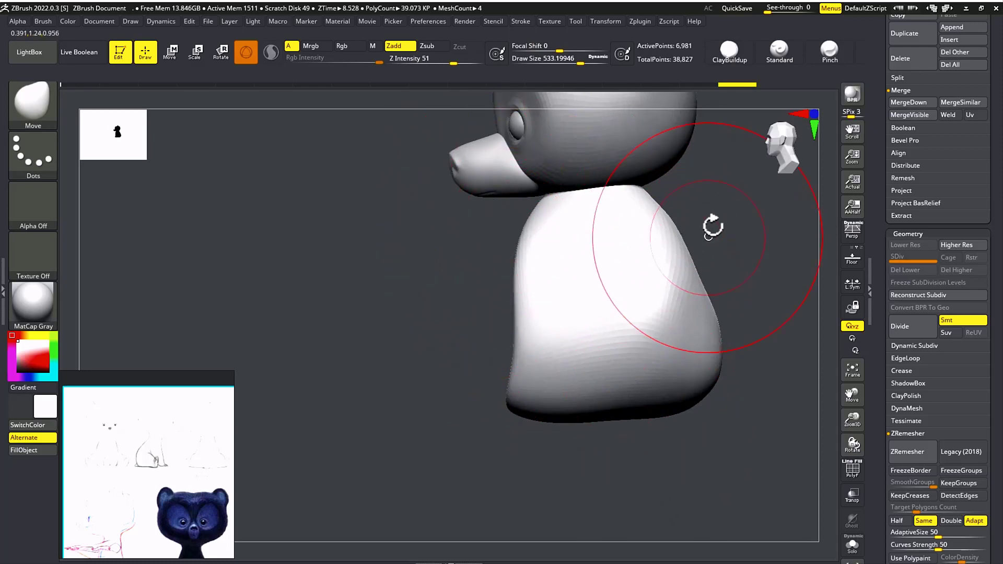
pyautogui.moveTo(712, 224)
pyautogui.mouseDown()
pyautogui.moveTo(658, 233)
pyautogui.moveTo(584, 205)
pyautogui.mouseUp()
pyautogui.moveTo(616, 248); pyautogui.dragTo(604, 253)
pyautogui.moveTo(434, 283); pyautogui.dragTo(437, 284)
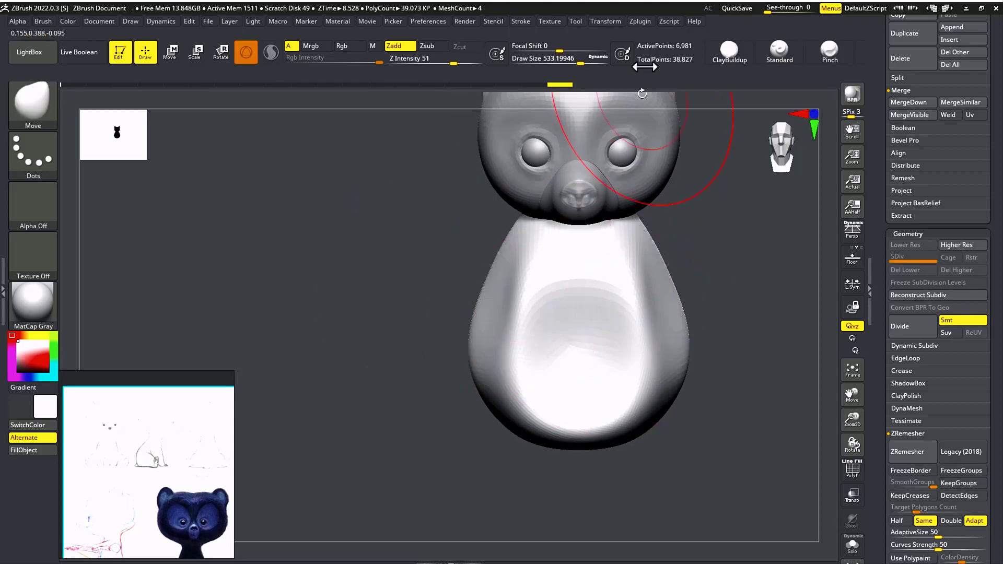
# Carve symmetric limb creases across the belly and lower sides with the DamStandard brush at a draw size of about 132
pyautogui.press('s')
pyautogui.moveTo(605, 285); pyautogui.dragTo(592, 286)
pyautogui.moveTo(624, 326); pyautogui.dragTo(609, 329)
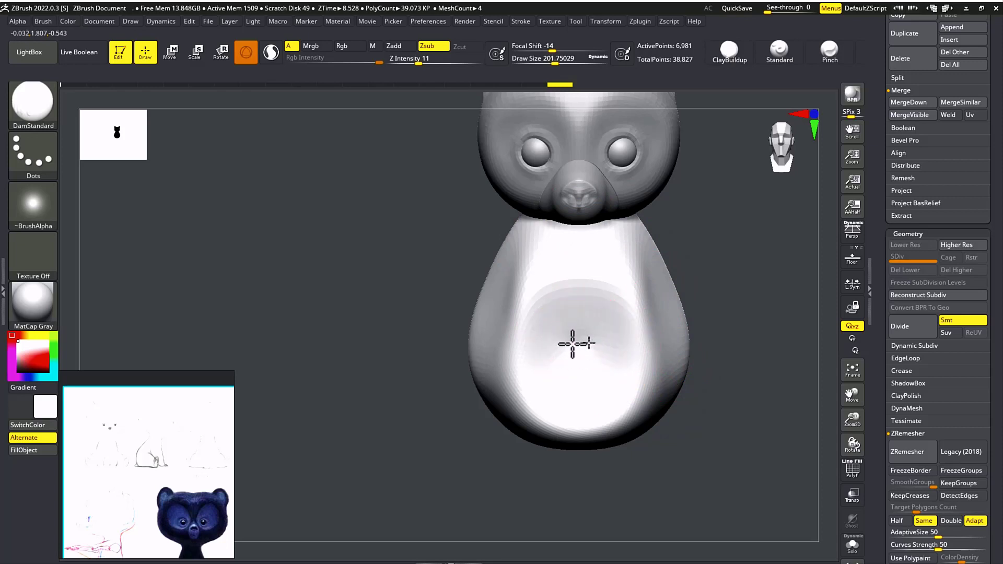
pyautogui.moveTo(593, 347); pyautogui.dragTo(575, 348)
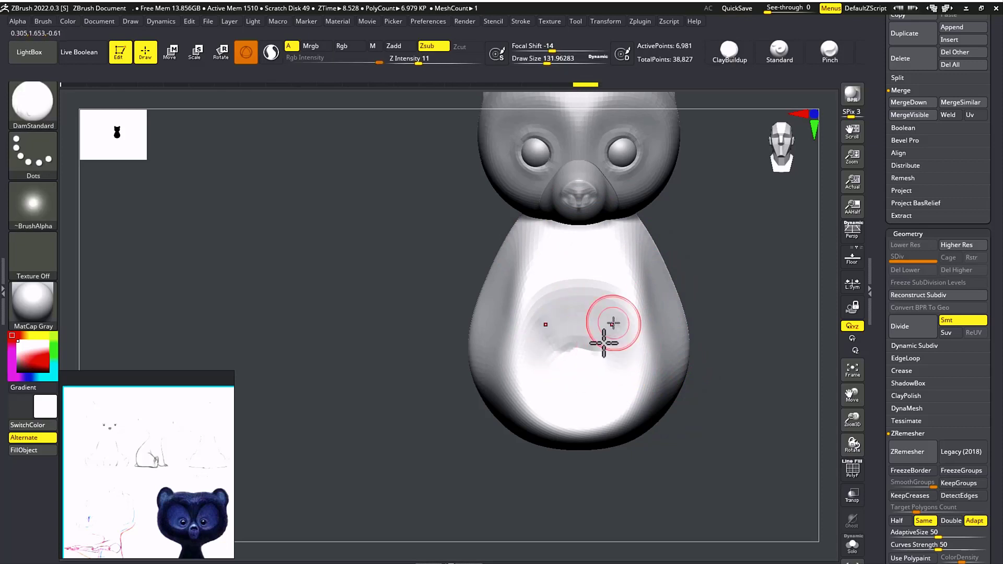
pyautogui.moveTo(612, 324); pyautogui.dragTo(627, 302)
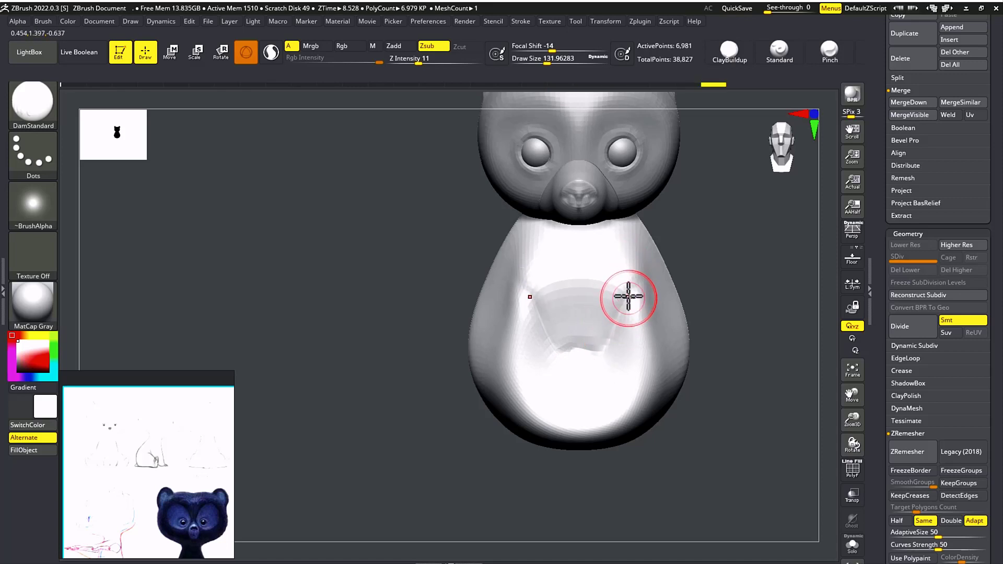
pyautogui.moveTo(730, 256)
pyautogui.mouseDown()
pyautogui.moveTo(698, 265)
pyautogui.moveTo(682, 246)
pyautogui.moveTo(492, 323)
pyautogui.mouseUp()
pyautogui.moveTo(549, 455); pyautogui.dragTo(530, 405)
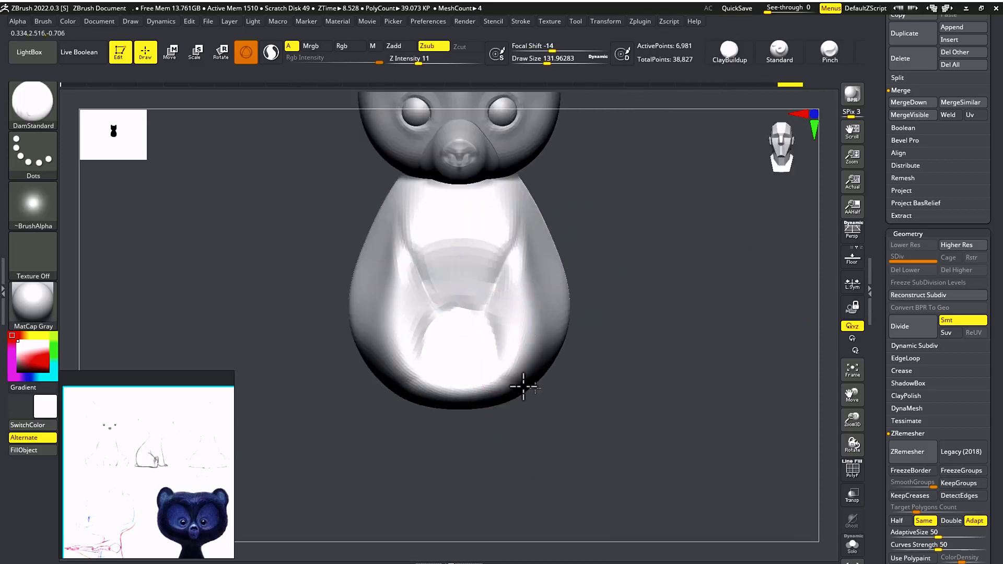
pyautogui.moveTo(573, 398); pyautogui.dragTo(526, 378)
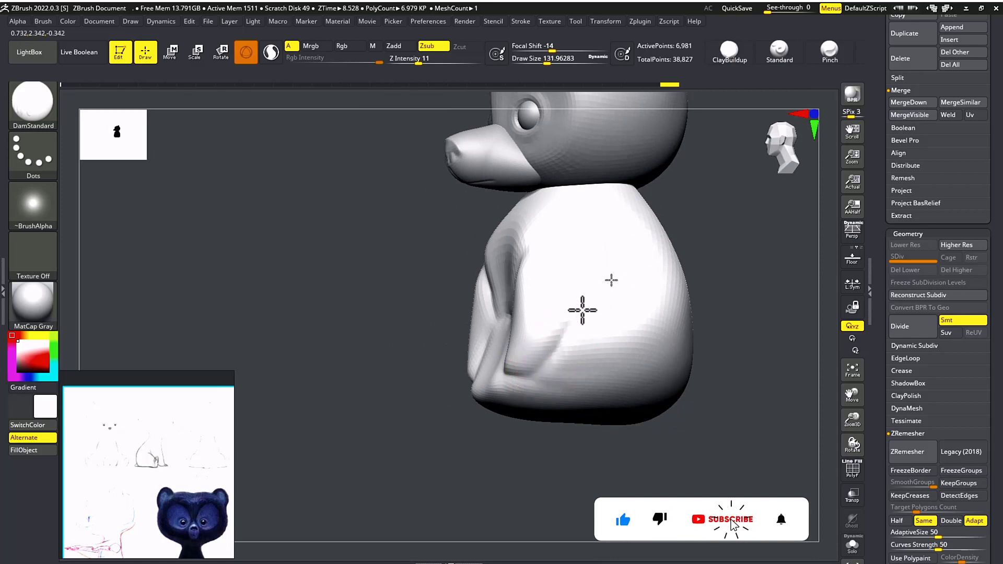
pyautogui.moveTo(588, 426); pyautogui.dragTo(578, 457)
pyautogui.keyDown('shift'); pyautogui.moveTo(562, 460); pyautogui.dragTo(608, 454); pyautogui.keyUp('shift')
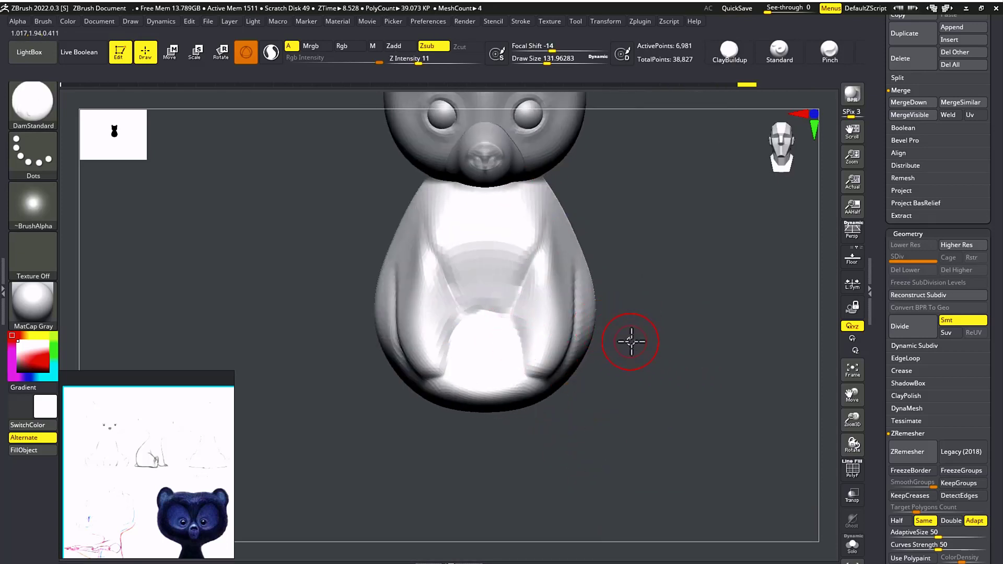
pyautogui.moveTo(631, 340); pyautogui.dragTo(621, 359)
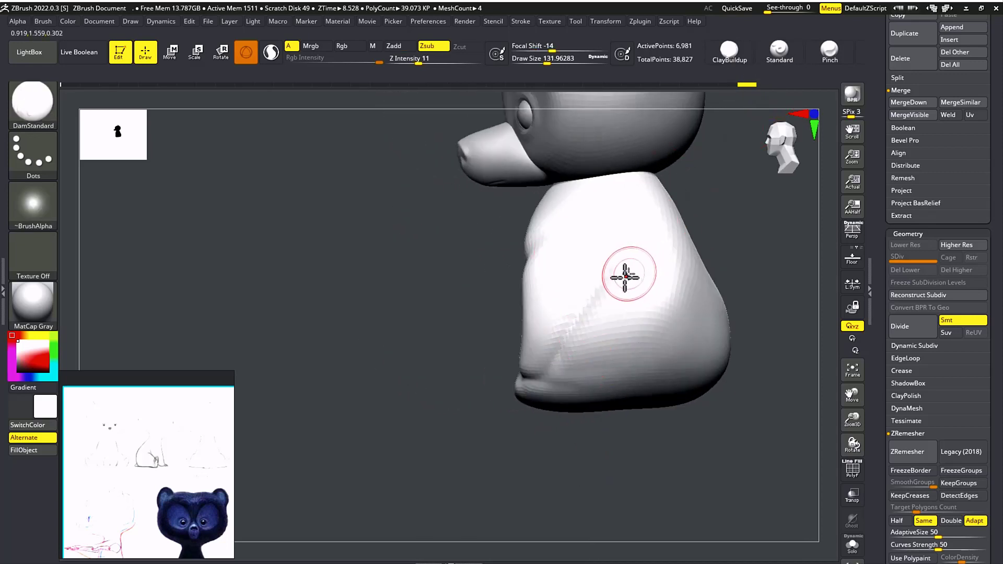
# Push the belly deeply inward in side view with the Move brush at draw size about 533, and smooth the body's front
pyautogui.press('b')
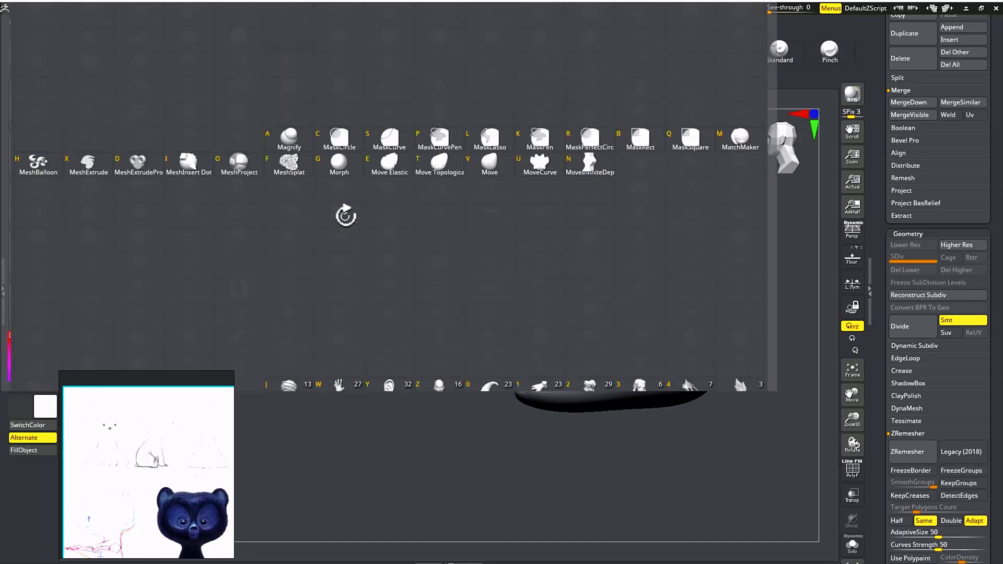
pyautogui.press('v')
pyautogui.press(']')
pyautogui.press(']')
pyautogui.press(']')
pyautogui.press(']')
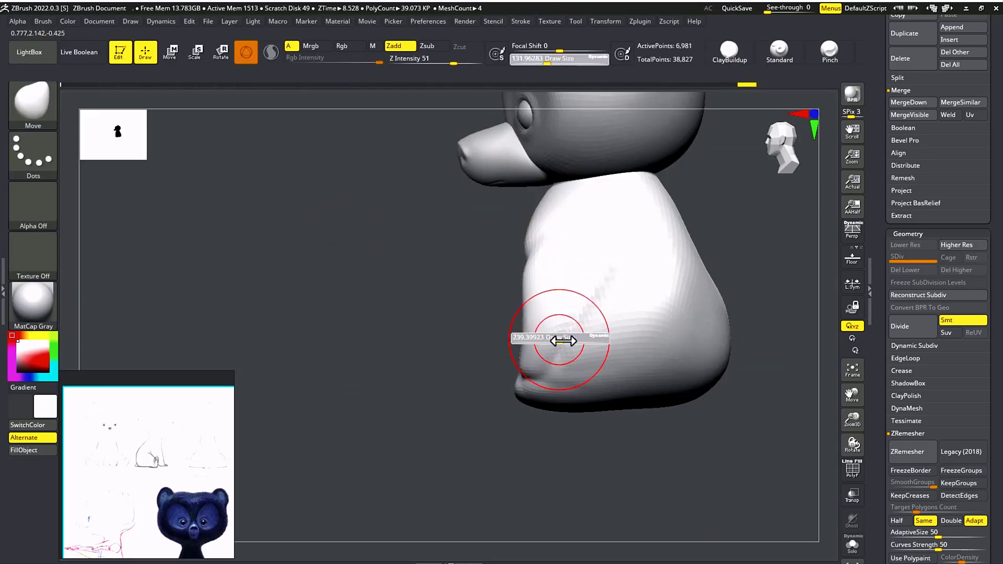
pyautogui.moveTo(521, 313); pyautogui.dragTo(636, 328)
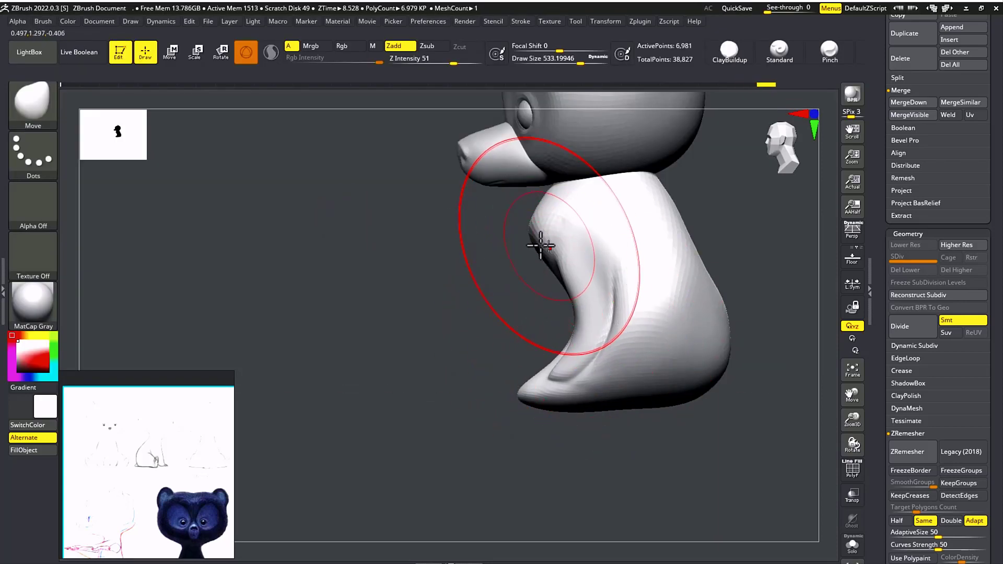
pyautogui.keyDown('shift'); pyautogui.moveTo(540, 247); pyautogui.dragTo(543, 237); pyautogui.keyUp('shift')
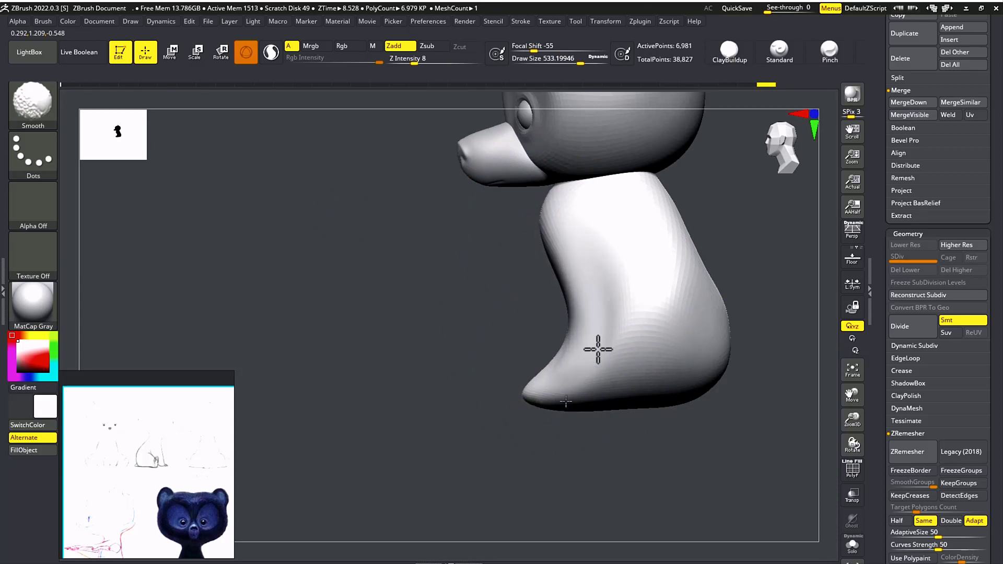
# Reshape the lower front of the body into a blunter base and smooth its back at a draw size of about 324
pyautogui.moveTo(539, 457); pyautogui.dragTo(616, 443)
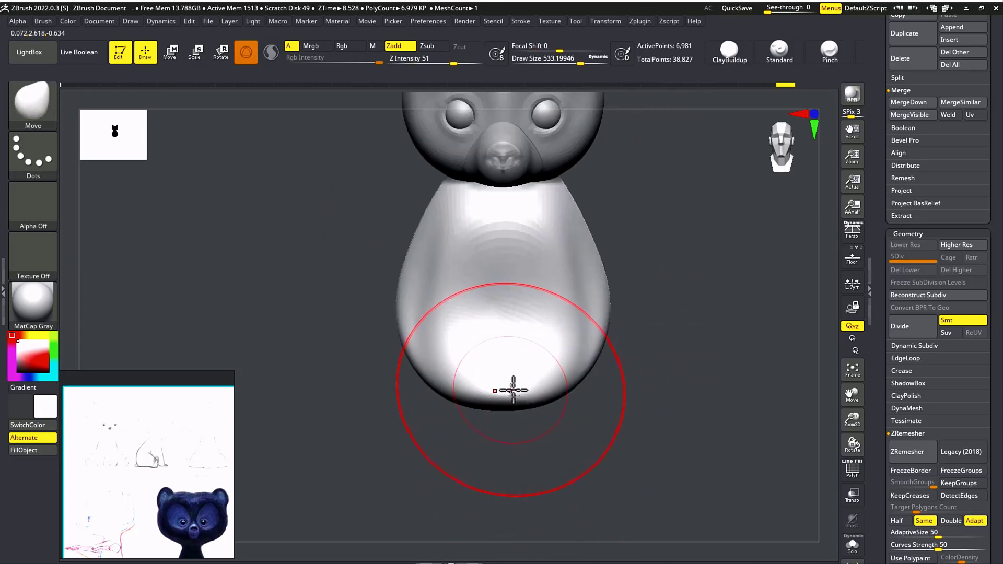
pyautogui.moveTo(512, 386)
pyautogui.mouseDown()
pyautogui.moveTo(479, 397)
pyautogui.moveTo(509, 390)
pyautogui.mouseUp()
pyautogui.moveTo(510, 389); pyautogui.dragTo(547, 415, button='right')
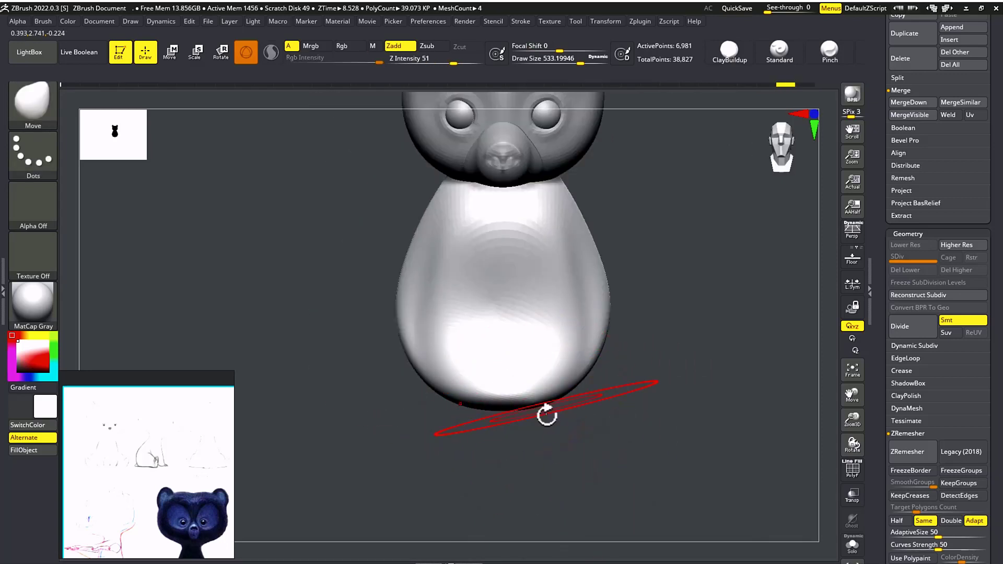
pyautogui.moveTo(492, 365)
pyautogui.mouseDown(button='right')
pyautogui.moveTo(538, 425)
pyautogui.moveTo(516, 390)
pyautogui.mouseUp(button='right')
pyautogui.press('shift')
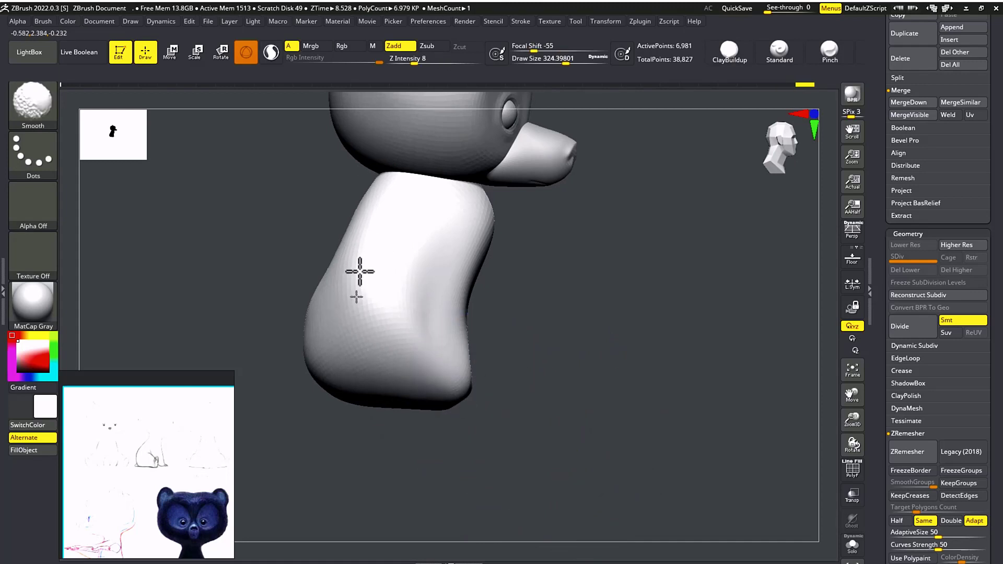
pyautogui.keyDown('shift'); pyautogui.moveTo(360, 272); pyautogui.dragTo(303, 324); pyautogui.keyUp('shift')
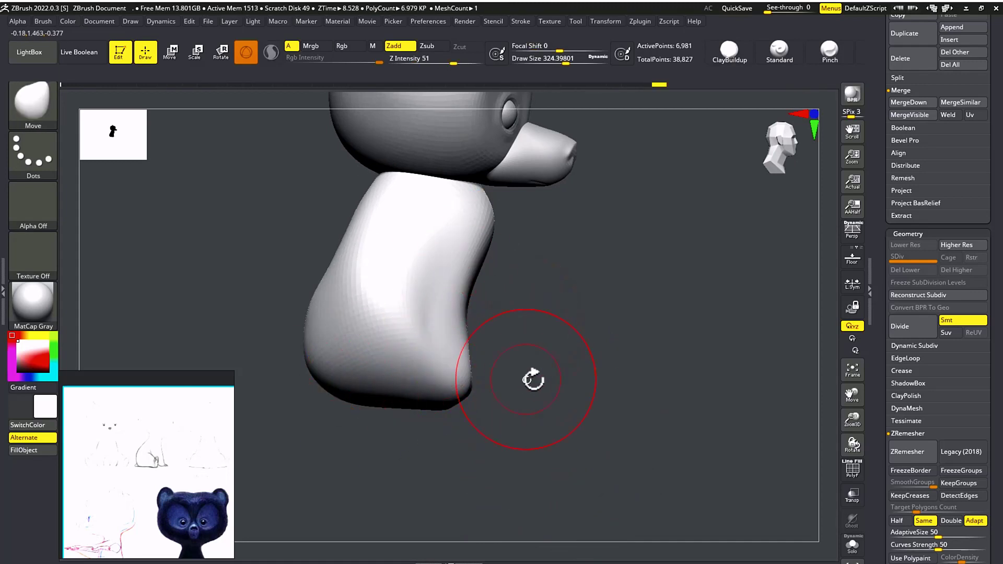
# Widen the lower sides of the body symmetrically with the Move brush at draw size about 559, smoothing the surface
pyautogui.moveTo(533, 379); pyautogui.dragTo(503, 380)
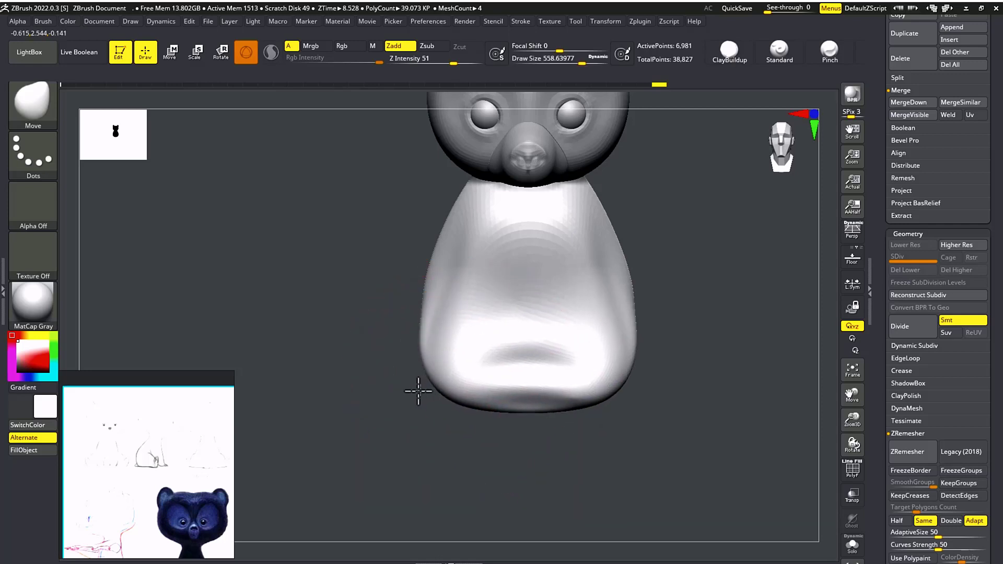
pyautogui.moveTo(493, 434)
pyautogui.mouseDown()
pyautogui.moveTo(531, 419)
pyautogui.moveTo(489, 368)
pyautogui.mouseUp()
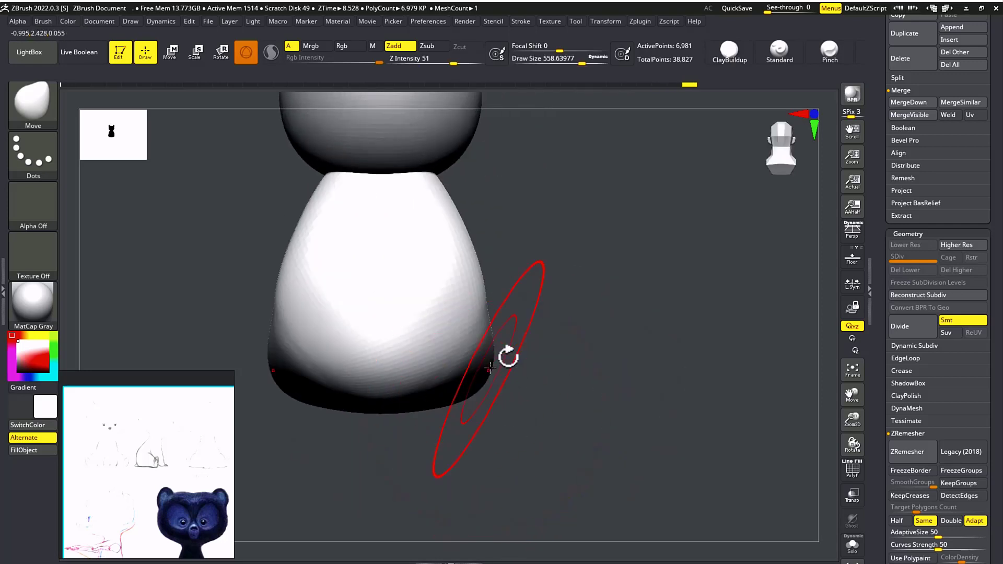
pyautogui.press('shift')
pyautogui.moveTo(462, 256)
pyautogui.keyDown('shift'); pyautogui.mouseDown()
pyautogui.moveTo(456, 302)
pyautogui.moveTo(530, 308)
pyautogui.moveTo(615, 280)
pyautogui.moveTo(501, 272)
pyautogui.mouseUp(); pyautogui.keyUp('shift')
# Pull the arms and the hind legs forward out of the body with the Move brush at a draw size of about 386
pyautogui.press('s')
pyautogui.moveTo(447, 242); pyautogui.dragTo(435, 243)
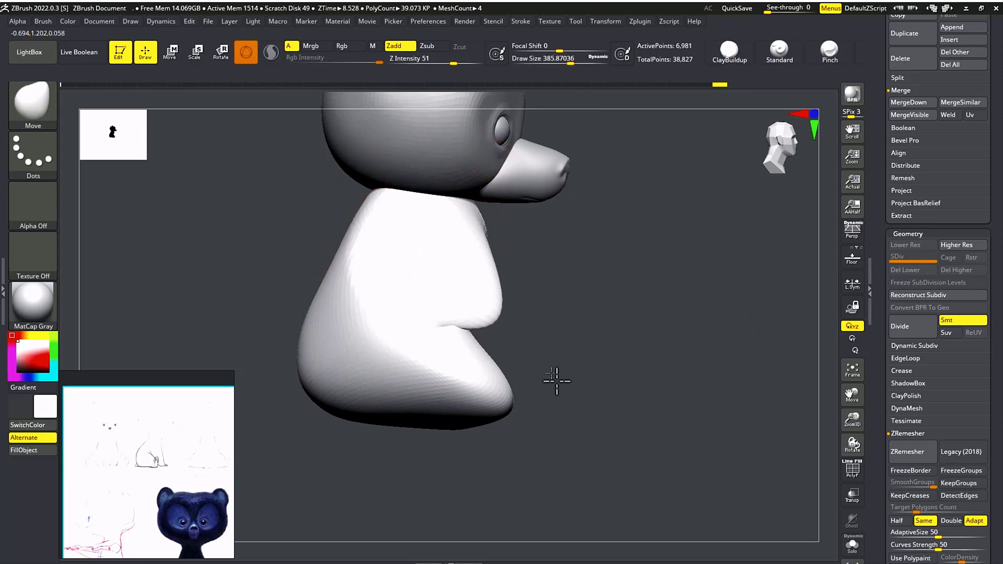
pyautogui.moveTo(653, 496); pyautogui.dragTo(541, 370)
pyautogui.press('ctrl')
pyautogui.moveTo(650, 284); pyautogui.dragTo(603, 269)
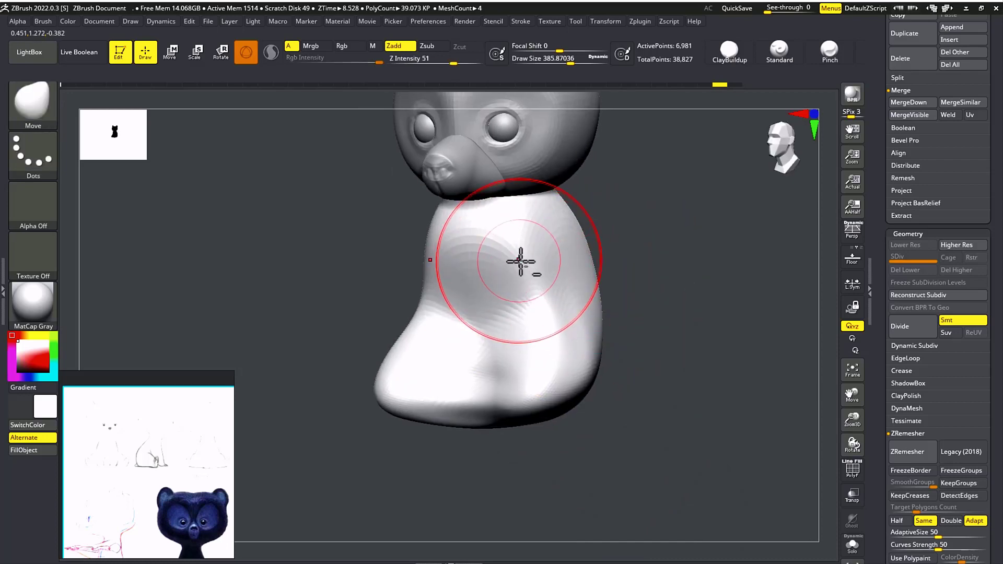
pyautogui.moveTo(519, 262)
pyautogui.mouseDown()
pyautogui.moveTo(608, 284)
pyautogui.moveTo(605, 302)
pyautogui.moveTo(522, 287)
pyautogui.moveTo(444, 328)
pyautogui.mouseUp()
pyautogui.moveTo(409, 428)
pyautogui.mouseDown()
pyautogui.moveTo(464, 426)
pyautogui.moveTo(481, 415)
pyautogui.moveTo(503, 336)
pyautogui.mouseUp()
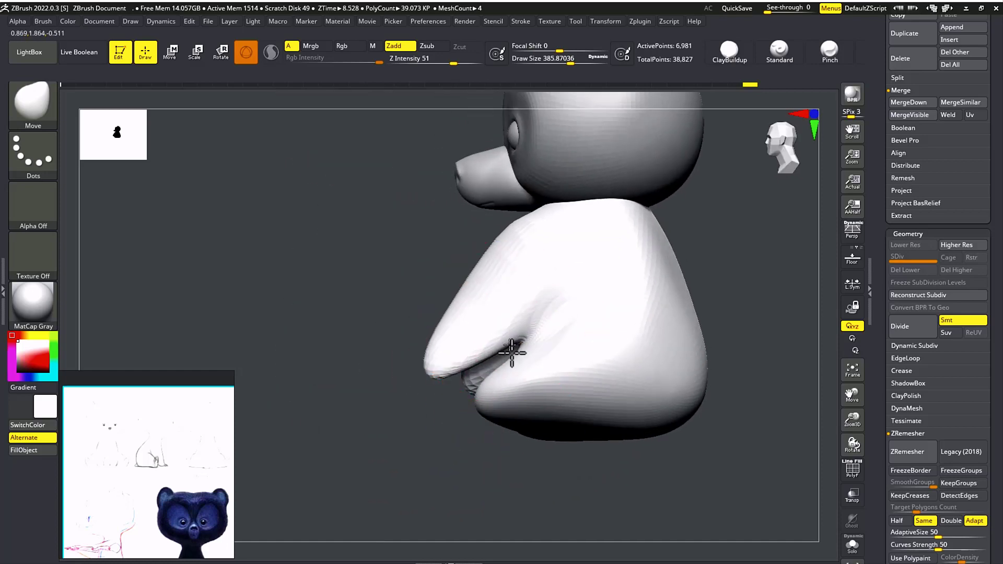
# Pull the arms down toward the ground in front of the hind legs with the Move brush at draw size about 386
pyautogui.moveTo(472, 432); pyautogui.dragTo(527, 434)
pyautogui.moveTo(457, 342)
pyautogui.mouseDown()
pyautogui.moveTo(460, 443)
pyautogui.moveTo(510, 390)
pyautogui.moveTo(496, 417)
pyautogui.mouseUp()
pyautogui.moveTo(551, 389)
pyautogui.mouseDown()
pyautogui.moveTo(499, 377)
pyautogui.moveTo(538, 405)
pyautogui.moveTo(519, 371)
pyautogui.moveTo(512, 389)
pyautogui.moveTo(528, 386)
pyautogui.mouseUp()
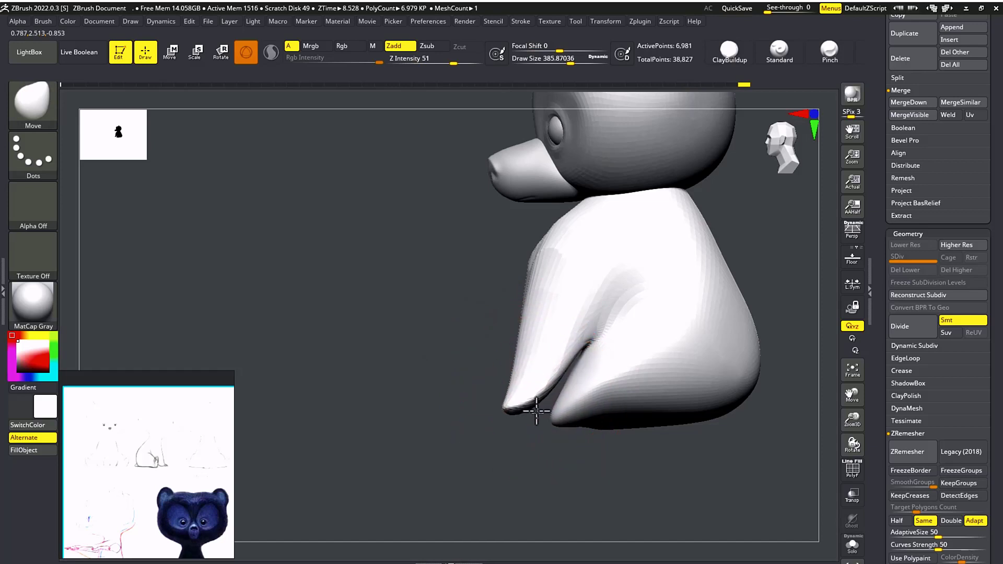
pyautogui.hotkey('ctrl', 'z')
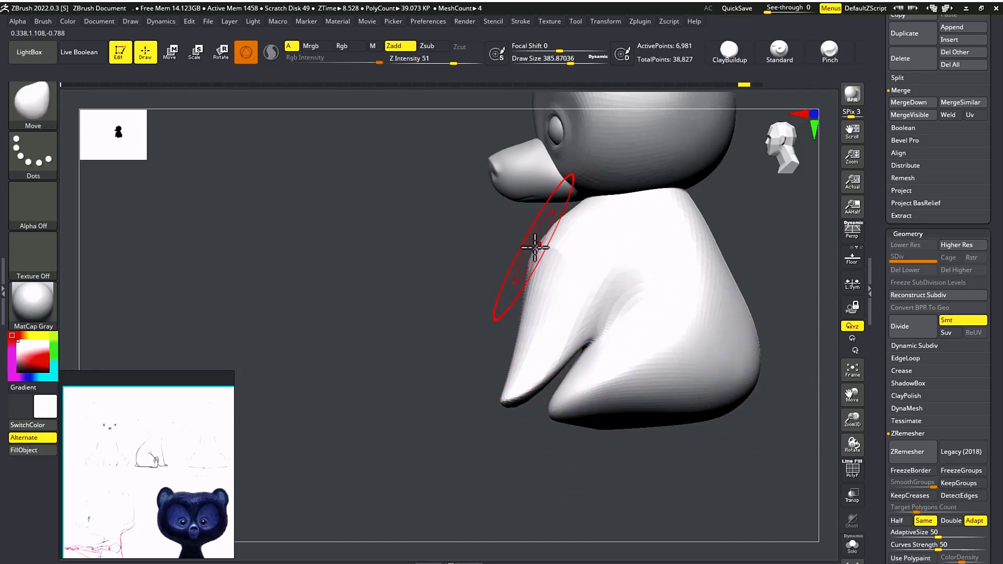
# Push the front of the chest inward with the Move brush at draw size about 533 and ZRemesh the body
pyautogui.moveTo(555, 252); pyautogui.dragTo(620, 322)
pyautogui.hotkey('ctrl', 'z')
pyautogui.press('s')
pyautogui.moveTo(540, 390); pyautogui.dragTo(536, 403)
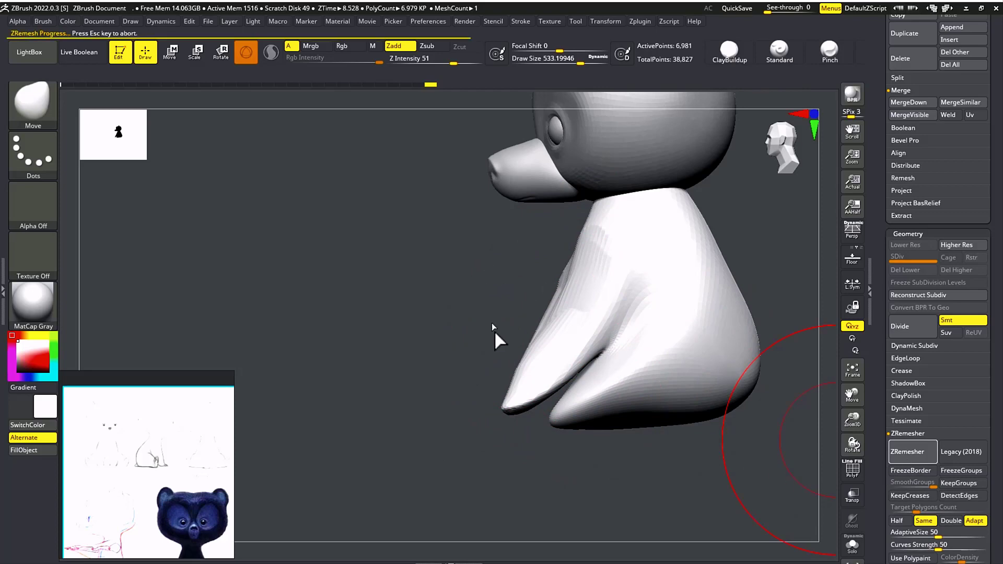
pyautogui.keyDown('shift'); pyautogui.moveTo(425, 351); pyautogui.dragTo(517, 318); pyautogui.keyUp('shift')
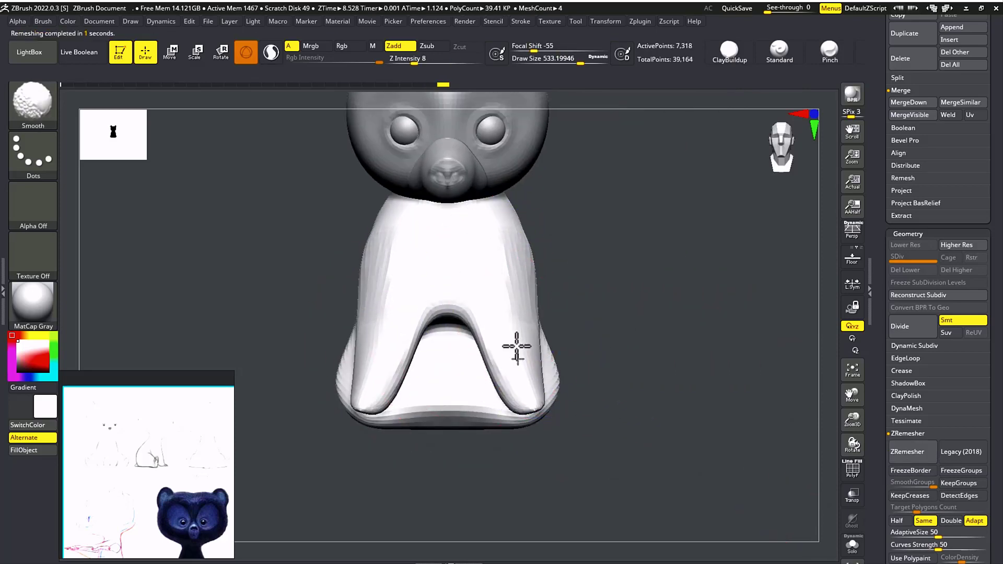
# Carve a crease into the lower chest between the arms with the DamStandard brush at draw size about 128
pyautogui.moveTo(595, 336); pyautogui.dragTo(618, 328, button='right')
pyautogui.keyDown('ctrl'); pyautogui.moveTo(604, 287); pyautogui.dragTo(688, 288, button='right'); pyautogui.keyUp('ctrl')
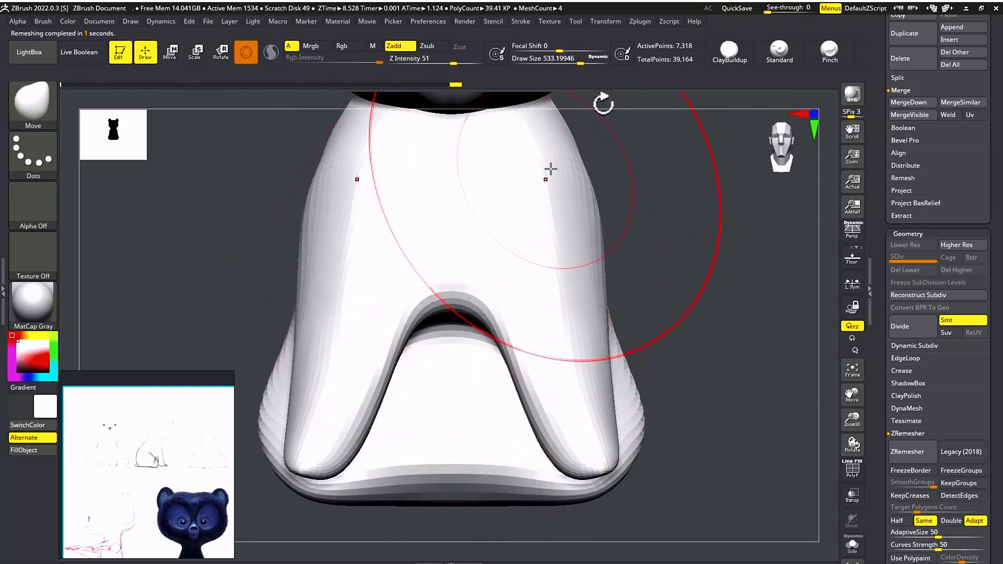
pyautogui.press('b')
pyautogui.press('d')
pyautogui.press('s')
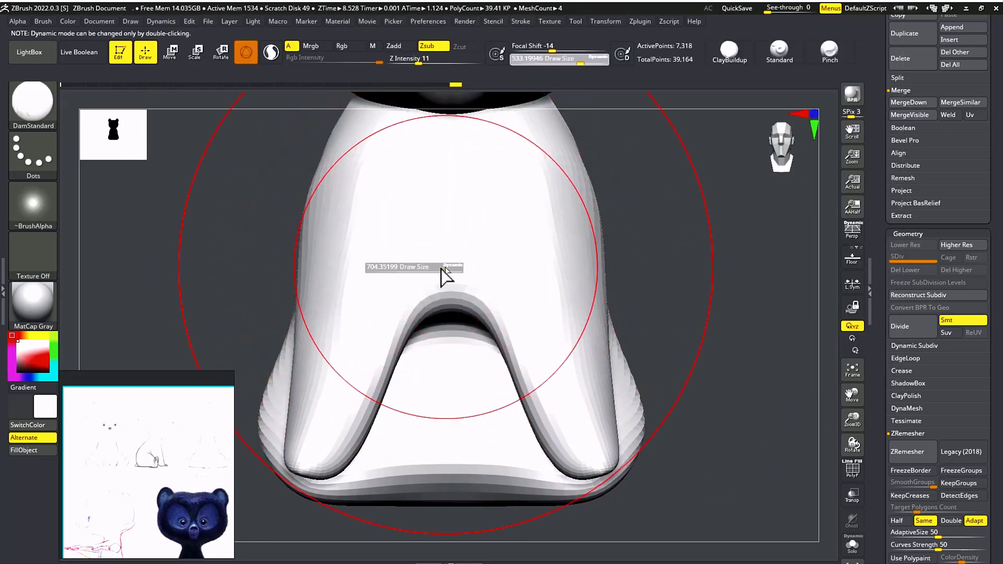
pyautogui.keyDown('shift'); pyautogui.moveTo(450, 291); pyautogui.dragTo(453, 318); pyautogui.keyUp('shift')
pyautogui.moveTo(444, 266)
pyautogui.mouseDown()
pyautogui.moveTo(457, 291)
pyautogui.moveTo(450, 271)
pyautogui.moveTo(439, 286)
pyautogui.mouseUp()
pyautogui.press('s')
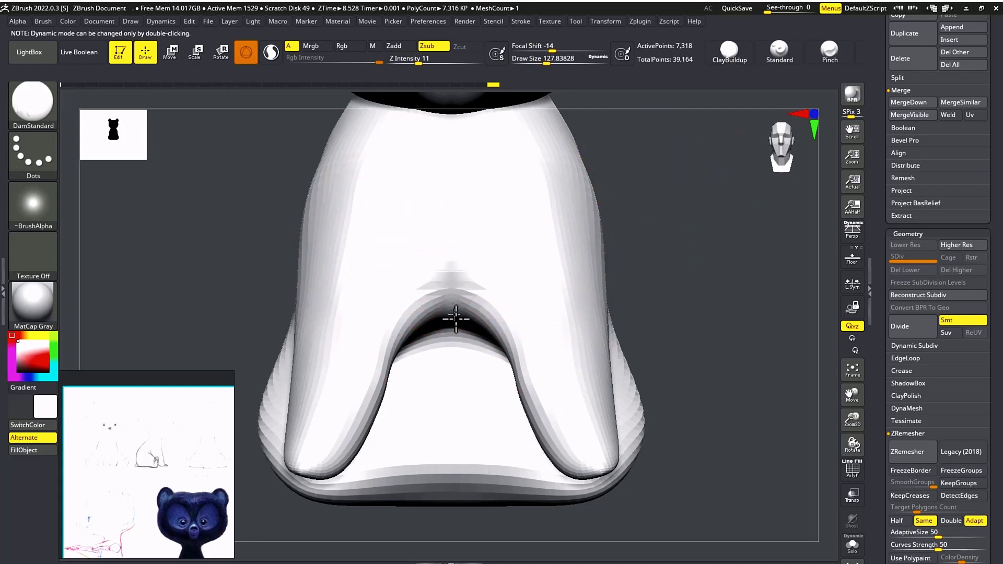
pyautogui.moveTo(450, 265); pyautogui.dragTo(461, 324)
pyautogui.moveTo(504, 239); pyautogui.dragTo(466, 320)
# Deepen the crease between the arms along their inner edges and smooth the arm's join with the side of the body
pyautogui.moveTo(692, 280)
pyautogui.mouseDown()
pyautogui.moveTo(683, 237)
pyautogui.moveTo(594, 303)
pyautogui.mouseUp()
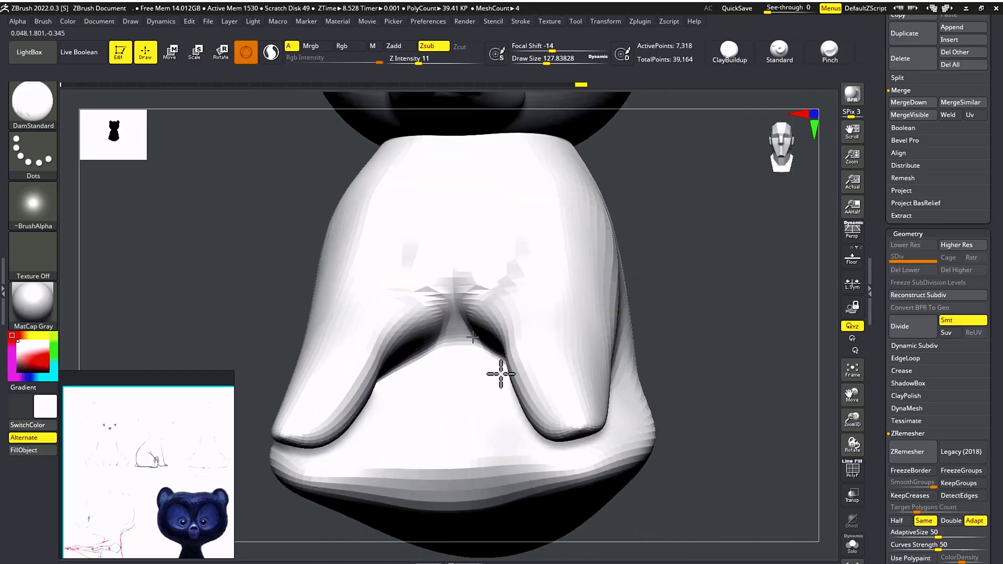
pyautogui.moveTo(671, 313)
pyautogui.mouseDown()
pyautogui.moveTo(683, 286)
pyautogui.moveTo(608, 324)
pyautogui.mouseUp()
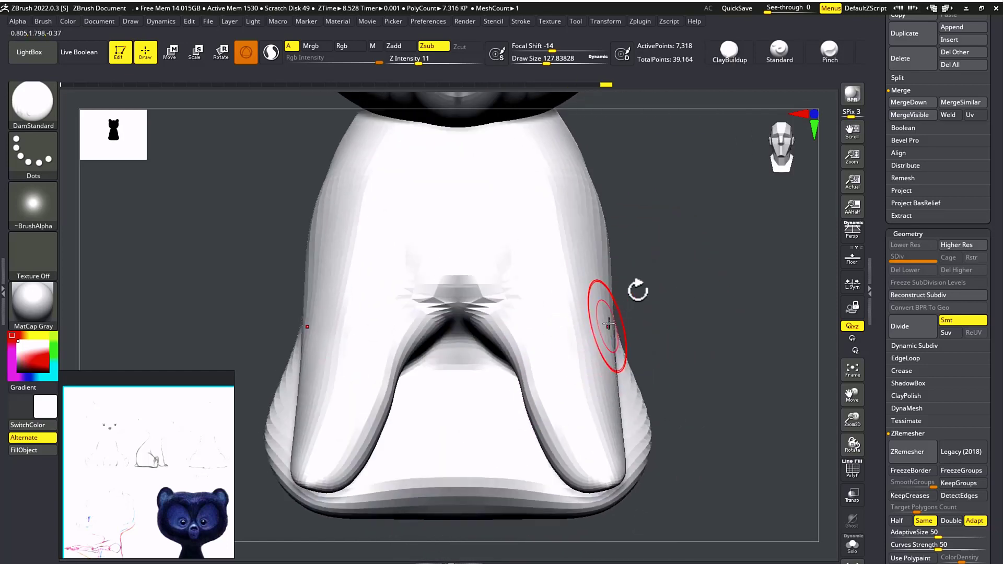
pyautogui.moveTo(705, 305); pyautogui.dragTo(683, 269)
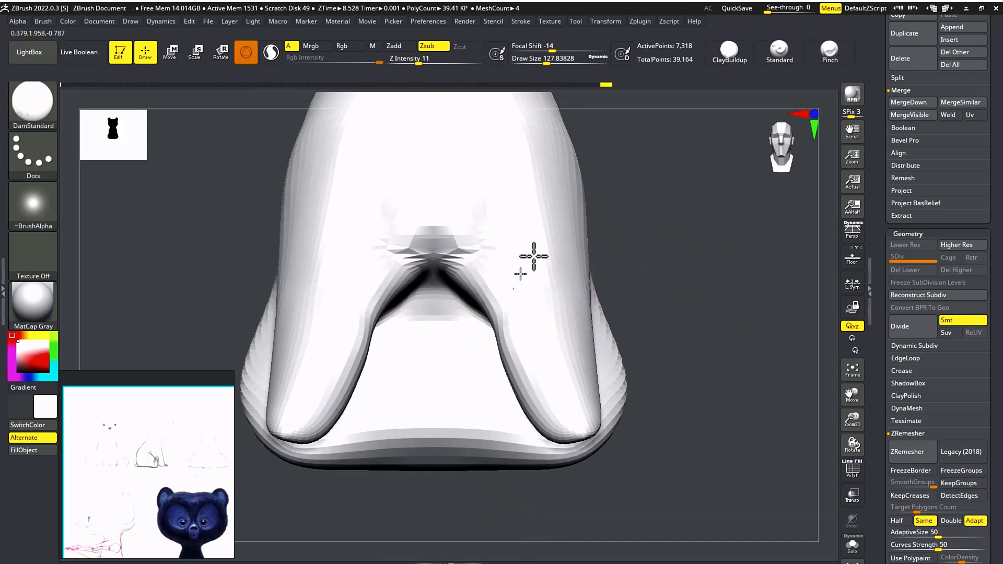
pyautogui.moveTo(510, 336); pyautogui.dragTo(515, 269)
pyautogui.moveTo(665, 242)
pyautogui.mouseDown()
pyautogui.moveTo(622, 245)
pyautogui.moveTo(632, 279)
pyautogui.mouseUp()
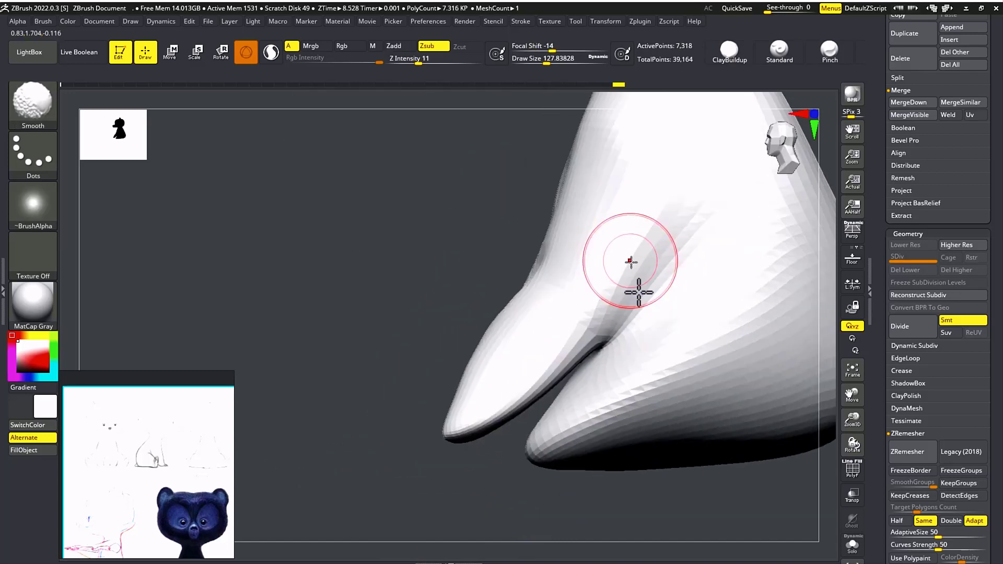
# Carve creases behind the arm and over the top of the thigh on the body's side with the DamStandard brush
pyautogui.moveTo(705, 497)
pyautogui.mouseDown()
pyautogui.moveTo(517, 519)
pyautogui.moveTo(460, 501)
pyautogui.mouseUp()
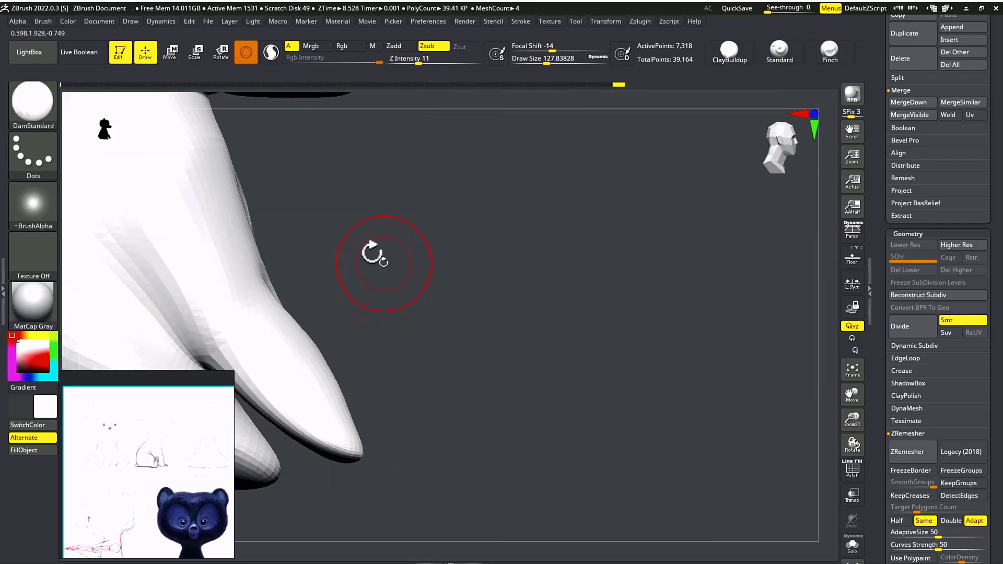
pyautogui.keyDown('alt'); pyautogui.moveTo(384, 264); pyautogui.dragTo(728, 333); pyautogui.keyUp('alt')
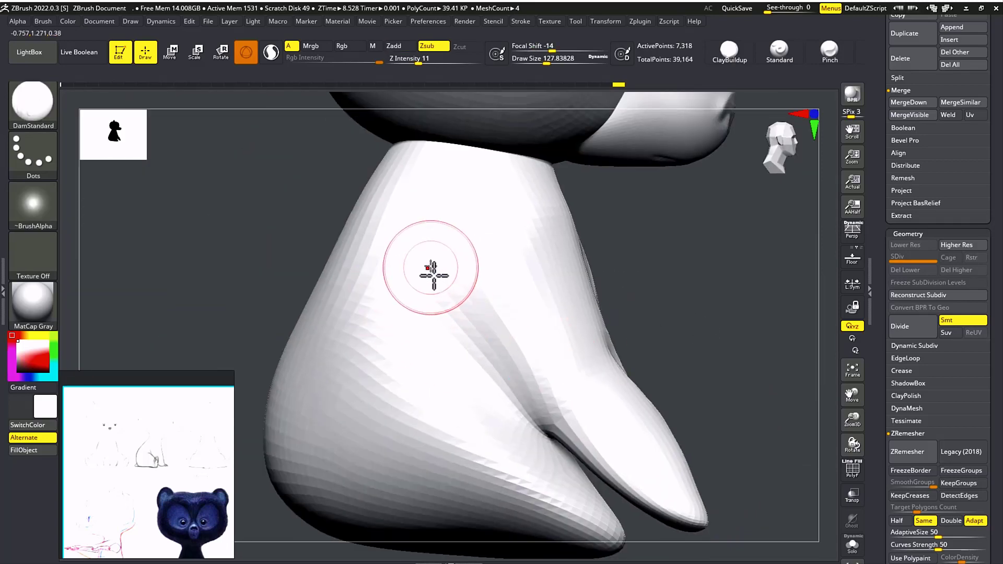
pyautogui.moveTo(433, 273)
pyautogui.mouseDown()
pyautogui.moveTo(510, 394)
pyautogui.moveTo(505, 404)
pyautogui.mouseUp()
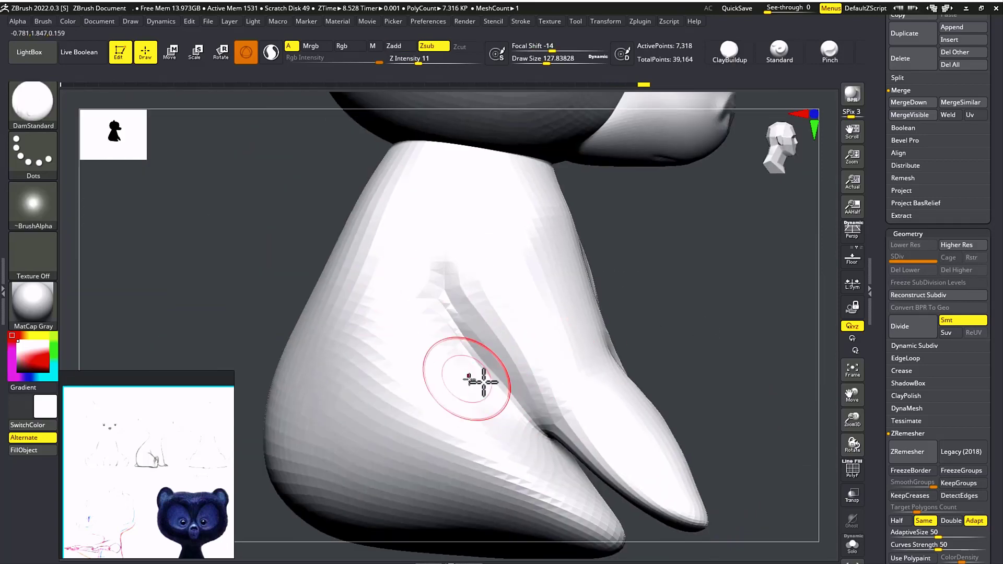
pyautogui.moveTo(457, 349)
pyautogui.mouseDown()
pyautogui.moveTo(325, 405)
pyautogui.moveTo(385, 364)
pyautogui.mouseUp()
pyautogui.moveTo(474, 378)
pyautogui.mouseDown()
pyautogui.moveTo(423, 340)
pyautogui.moveTo(471, 362)
pyautogui.mouseUp()
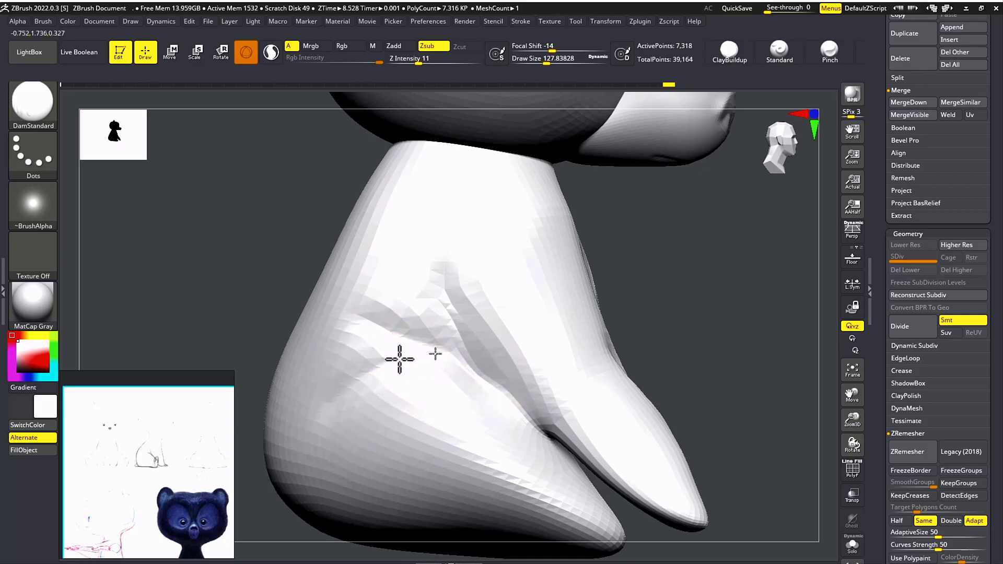
pyautogui.moveTo(483, 387); pyautogui.dragTo(539, 424)
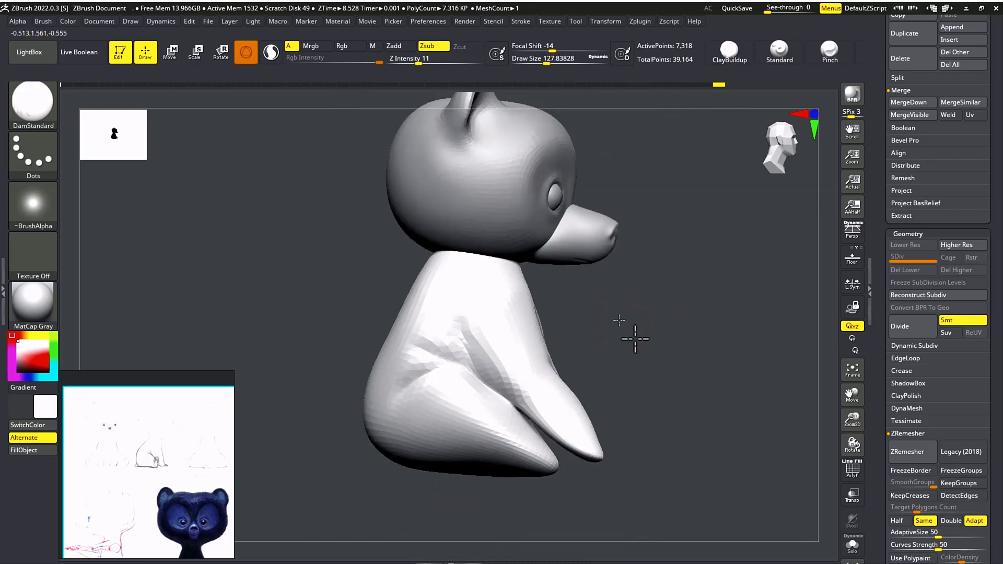
pyautogui.moveTo(633, 335); pyautogui.dragTo(630, 312)
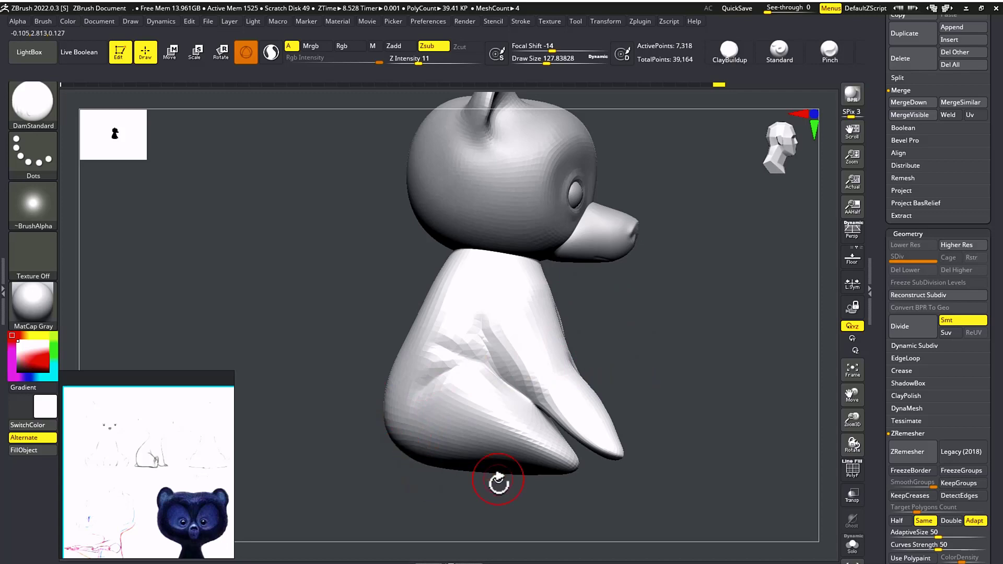
# Push the body's underside and the hind feet slightly upward with the Move brush at draw size about 734
pyautogui.press('s')
pyautogui.moveTo(493, 472)
pyautogui.mouseDown()
pyautogui.moveTo(505, 474)
pyautogui.moveTo(477, 470)
pyautogui.mouseUp()
pyautogui.press('s')
pyautogui.press('b')
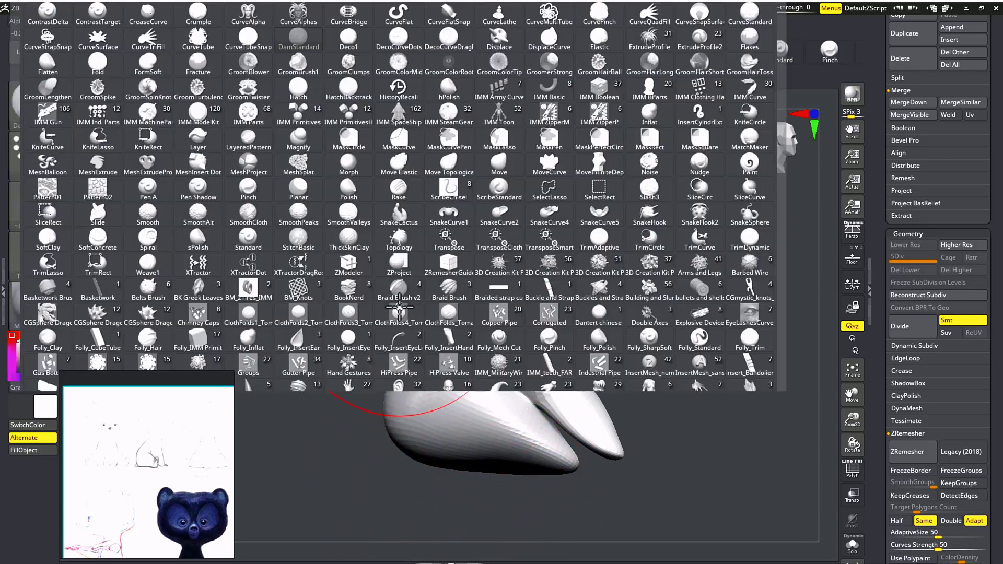
pyautogui.press('m')
pyautogui.press('c')
pyautogui.click(400, 305)
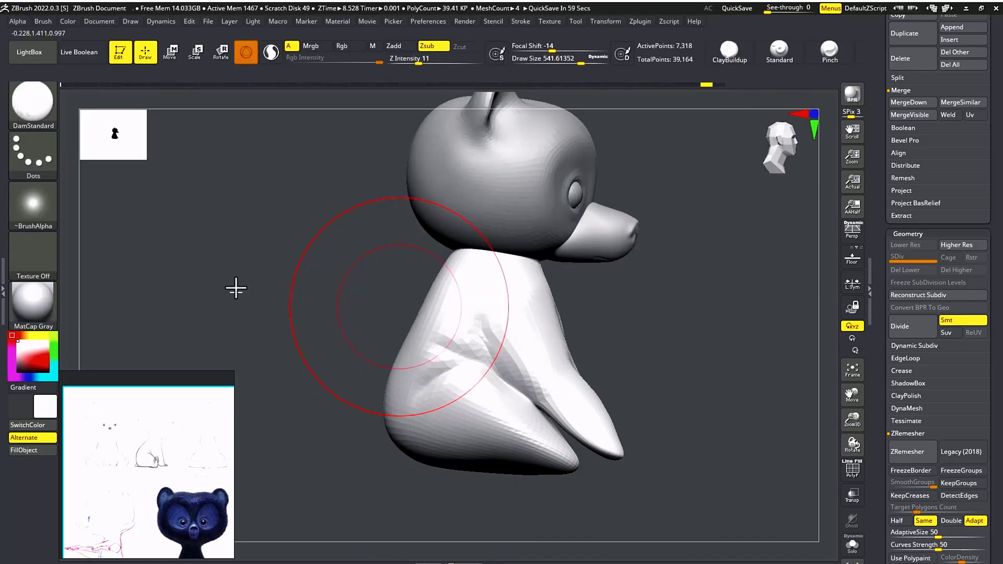
pyautogui.press('b')
pyautogui.press('m')
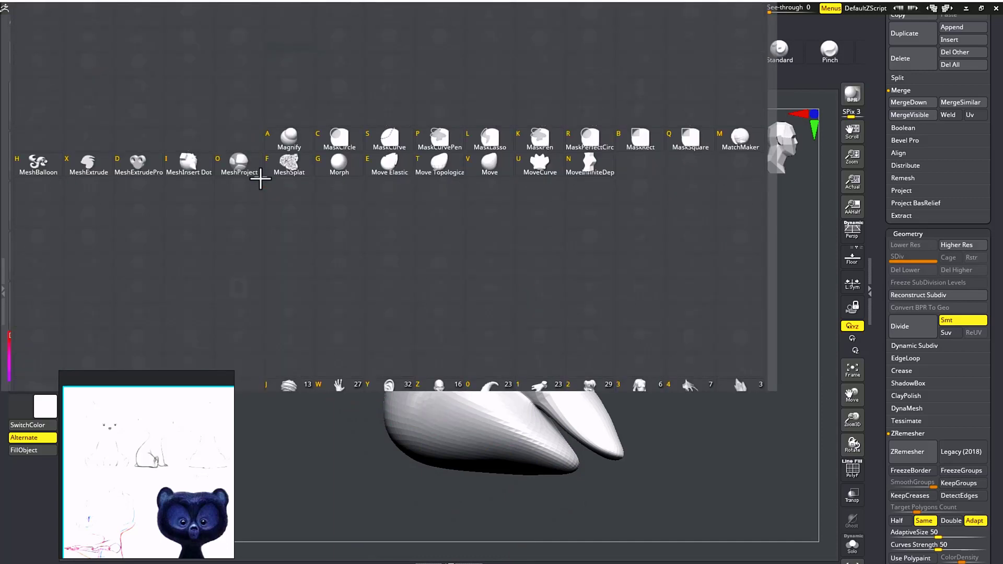
pyautogui.press('v')
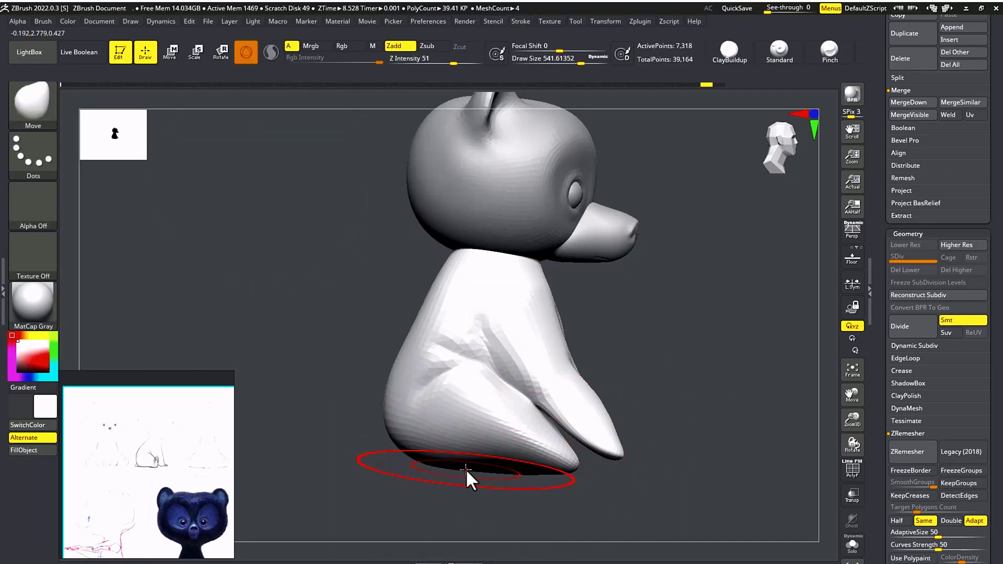
pyautogui.press('s')
pyautogui.moveTo(466, 477)
pyautogui.mouseDown()
pyautogui.moveTo(477, 474)
pyautogui.moveTo(475, 452)
pyautogui.mouseUp()
pyautogui.moveTo(571, 465); pyautogui.dragTo(569, 448)
pyautogui.moveTo(362, 413); pyautogui.dragTo(412, 440)
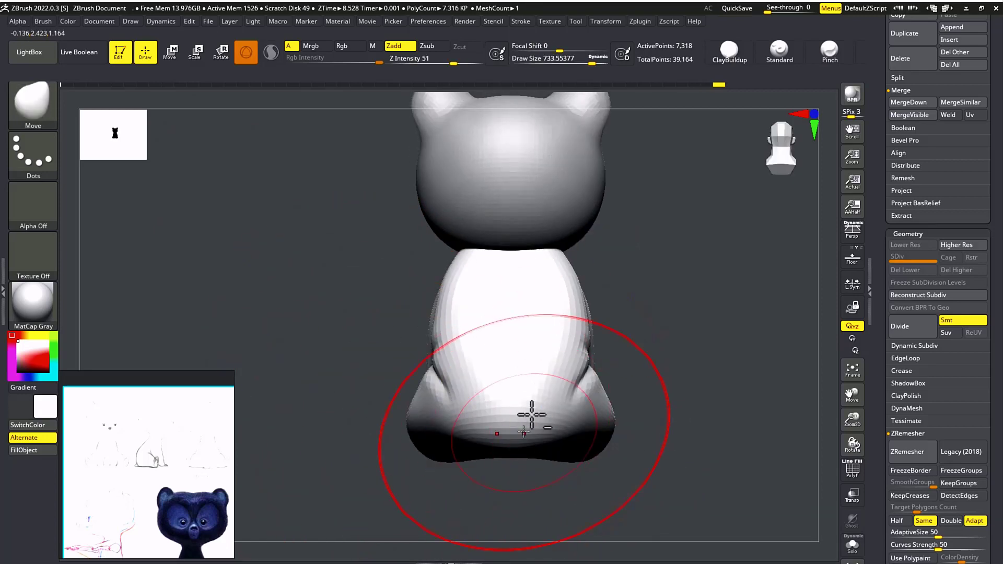
# Pull a small tail out of the centre of the lower back with the Move brush at draw size about 154
pyautogui.keyDown('alt'); pyautogui.moveTo(621, 381); pyautogui.dragTo(656, 363); pyautogui.keyUp('alt')
pyautogui.keyDown('alt'); pyautogui.moveTo(692, 399); pyautogui.dragTo(649, 266); pyautogui.keyUp('alt')
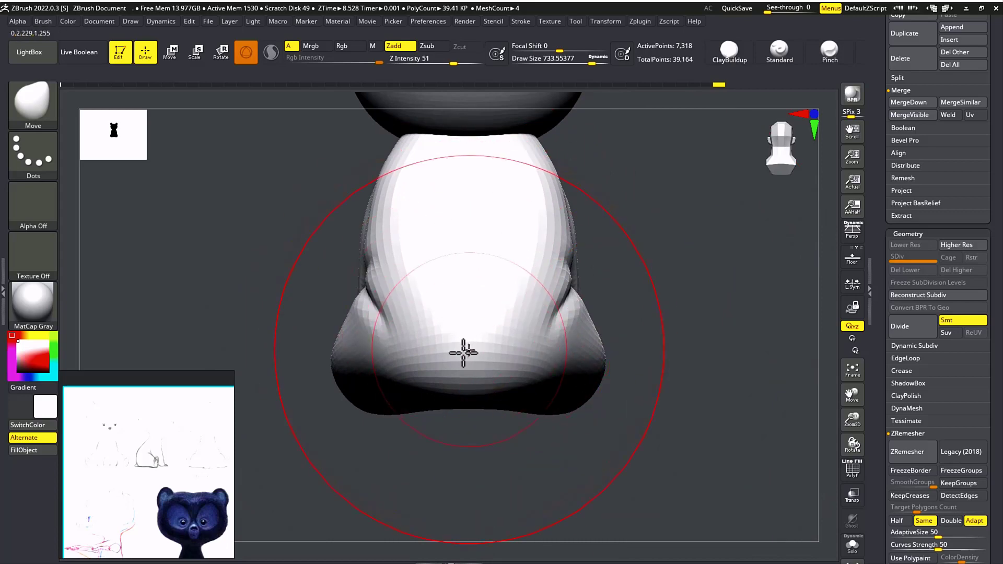
pyautogui.press('s')
pyautogui.moveTo(470, 361); pyautogui.dragTo(419, 369)
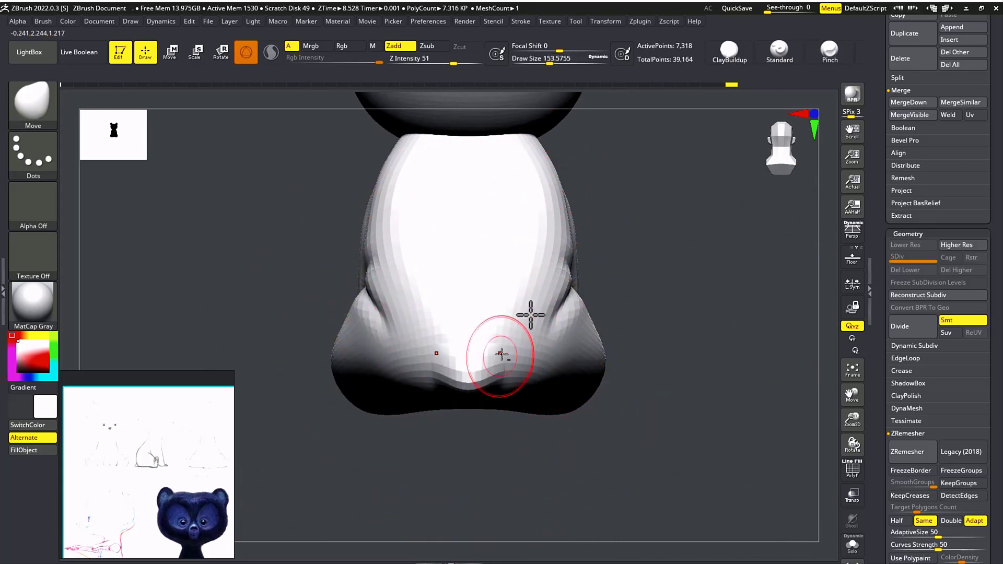
pyautogui.moveTo(642, 316); pyautogui.dragTo(609, 325)
pyautogui.press('d')
pyautogui.press('s')
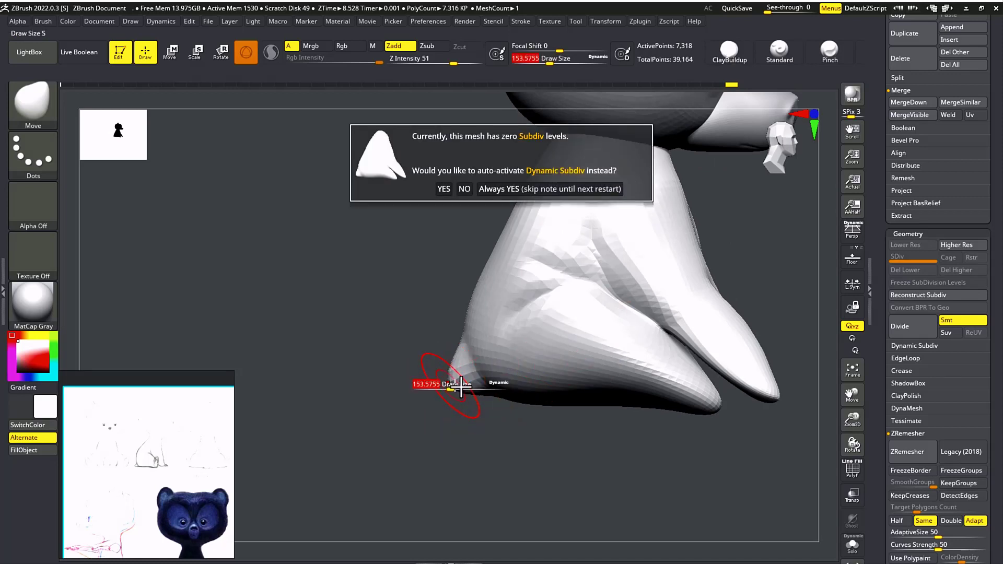
pyautogui.click(443, 190)
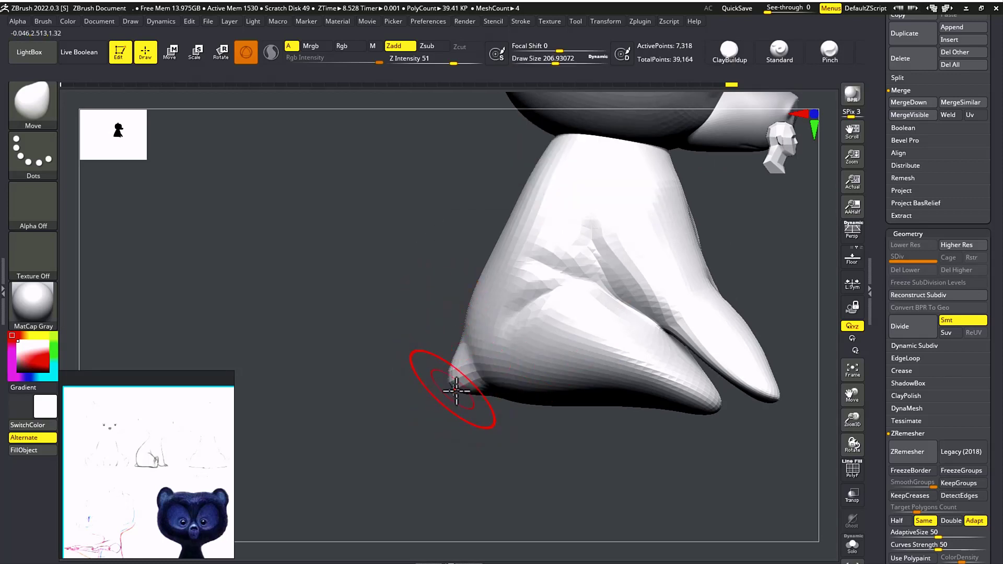
# Widen the ends of both arms into broader paws with the Move brush at draw size about 207
pyautogui.moveTo(569, 389); pyautogui.dragTo(628, 357, button='right')
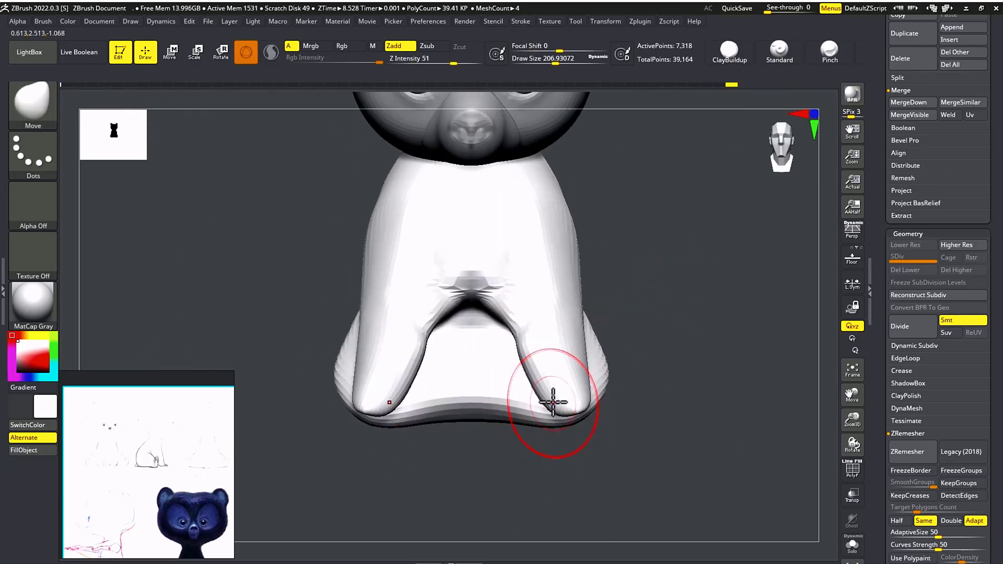
pyautogui.moveTo(553, 402); pyautogui.dragTo(530, 410)
pyautogui.moveTo(590, 391); pyautogui.dragTo(594, 408)
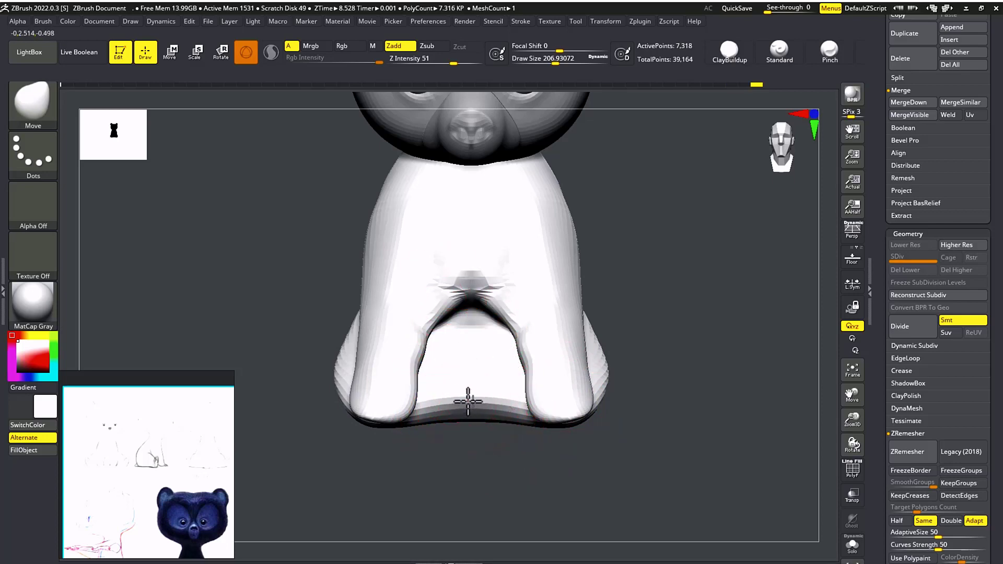
# Push the body's base backward between the hind legs so the two legs stand apart
pyautogui.moveTo(493, 464)
pyautogui.mouseDown()
pyautogui.moveTo(493, 335)
pyautogui.moveTo(660, 395)
pyautogui.moveTo(403, 313)
pyautogui.moveTo(368, 337)
pyautogui.mouseUp()
pyautogui.moveTo(454, 269); pyautogui.dragTo(449, 306)
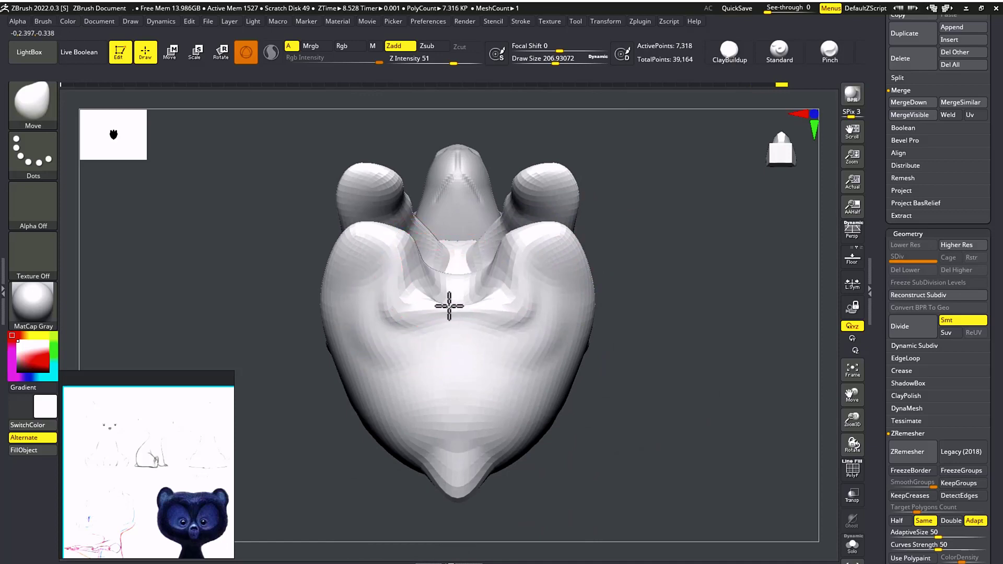
pyautogui.moveTo(606, 324)
pyautogui.mouseDown()
pyautogui.moveTo(656, 359)
pyautogui.moveTo(649, 331)
pyautogui.moveTo(686, 326)
pyautogui.moveTo(611, 333)
pyautogui.moveTo(613, 324)
pyautogui.moveTo(645, 358)
pyautogui.moveTo(605, 367)
pyautogui.mouseUp()
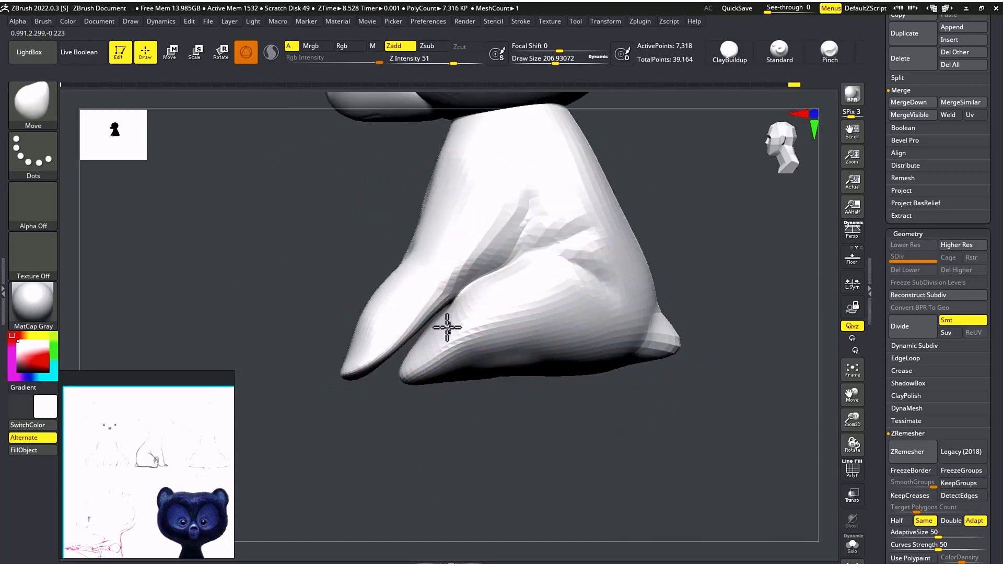
# Smooth the creased surfaces of the arms and thighs and the crease below the chest
pyautogui.press('shift')
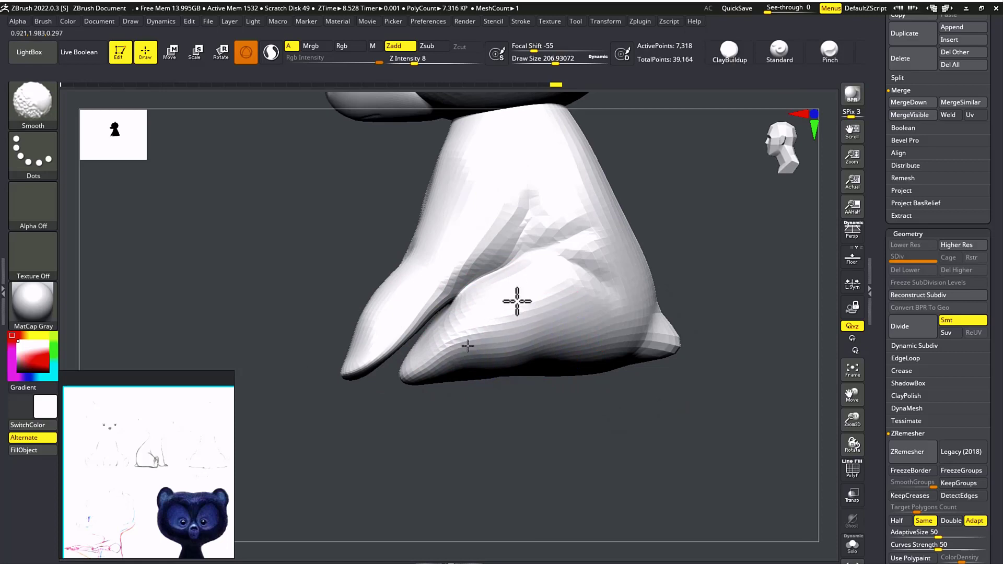
pyautogui.keyDown('shift'); pyautogui.moveTo(410, 301); pyautogui.dragTo(344, 335); pyautogui.keyUp('shift')
pyautogui.moveTo(287, 287)
pyautogui.mouseDown()
pyautogui.moveTo(371, 284)
pyautogui.moveTo(401, 256)
pyautogui.mouseUp()
pyautogui.keyDown('alt'); pyautogui.moveTo(401, 256); pyautogui.dragTo(543, 296); pyautogui.keyUp('alt')
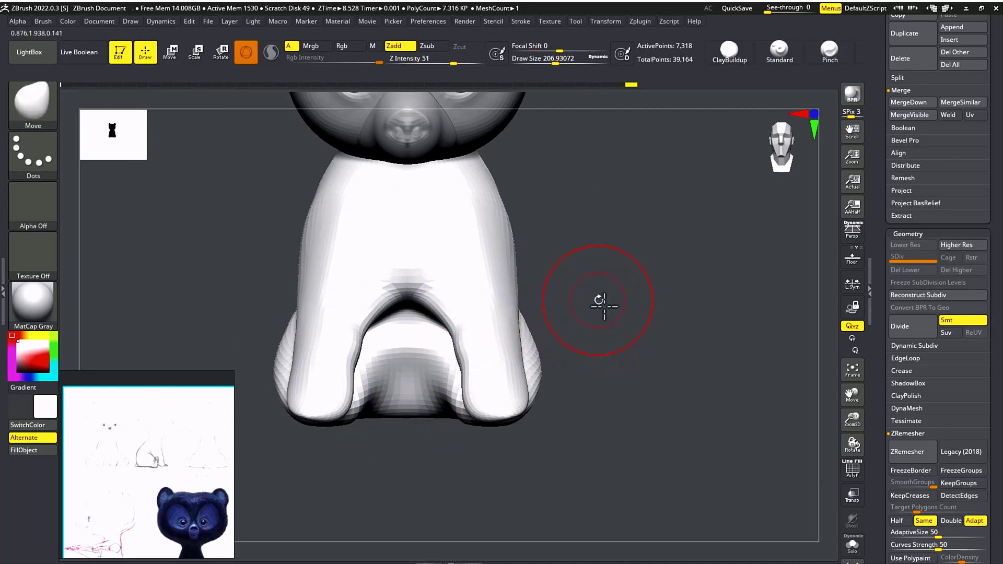
# Shape a rounded belly between the arms with the Move brush and smooth its surface
pyautogui.moveTo(598, 300)
pyautogui.keyDown('ctrl'); pyautogui.mouseDown(button='right')
pyautogui.moveTo(637, 314)
pyautogui.moveTo(708, 307)
pyautogui.mouseUp(button='right'); pyautogui.keyUp('ctrl')
pyautogui.moveTo(440, 303); pyautogui.dragTo(444, 357)
pyautogui.moveTo(442, 366)
pyautogui.keyDown('shift'); pyautogui.mouseDown()
pyautogui.moveTo(422, 399)
pyautogui.moveTo(401, 407)
pyautogui.moveTo(437, 389)
pyautogui.mouseUp(); pyautogui.keyUp('shift')
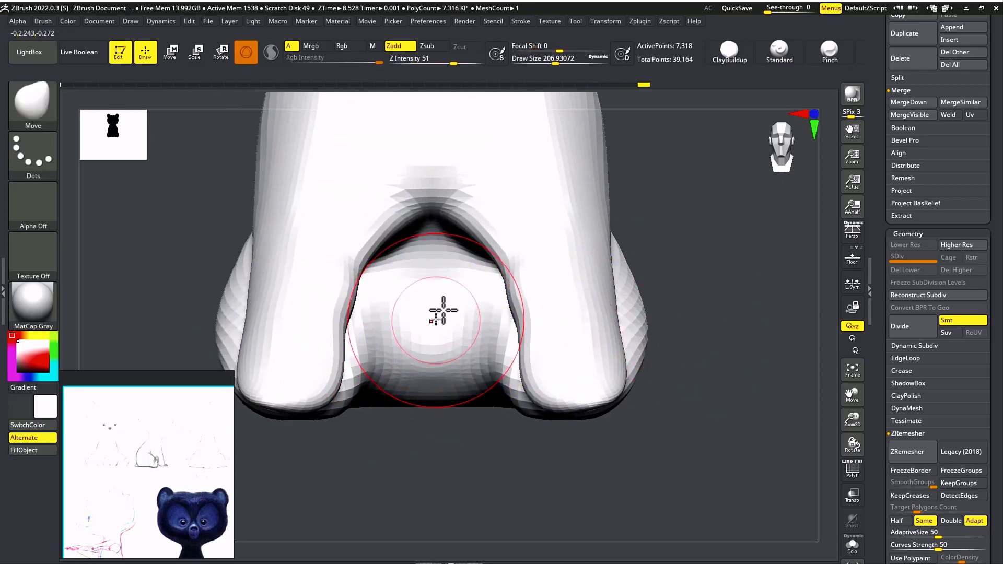
pyautogui.moveTo(443, 311)
pyautogui.mouseDown()
pyautogui.moveTo(427, 360)
pyautogui.moveTo(473, 366)
pyautogui.mouseUp()
pyautogui.keyDown('alt'); pyautogui.moveTo(716, 246); pyautogui.dragTo(741, 316, button='right'); pyautogui.keyUp('alt')
# Carve a finer crease at the top of the arch between the arms with the DamStandard brush at draw size about 83
pyautogui.press('b')
pyautogui.press('d')
pyautogui.press('s')
pyautogui.press('s')
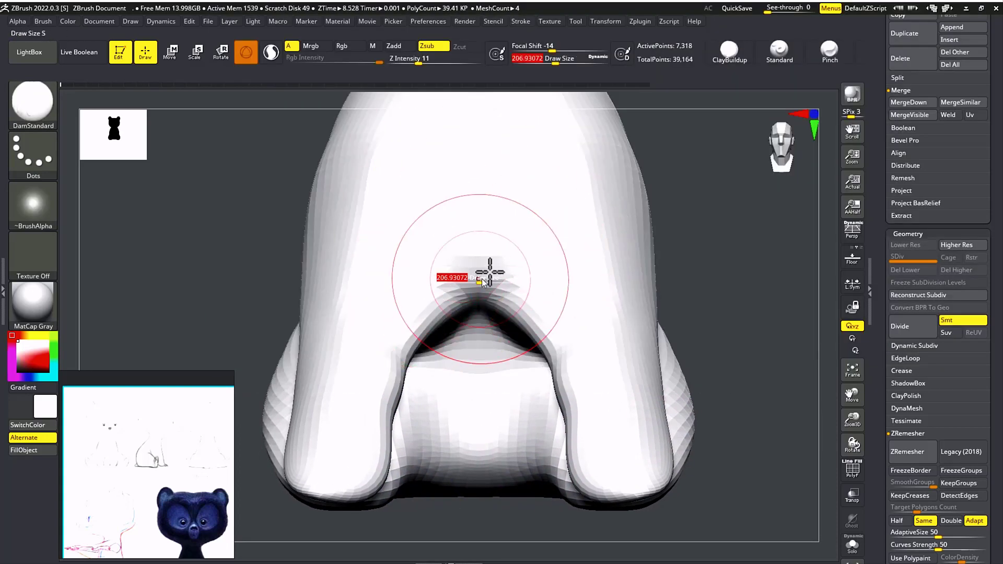
pyautogui.moveTo(483, 274)
pyautogui.mouseDown()
pyautogui.moveTo(472, 277)
pyautogui.moveTo(499, 277)
pyautogui.moveTo(476, 291)
pyautogui.moveTo(512, 274)
pyautogui.mouseUp()
pyautogui.hotkey('ctrl', 'z')
pyautogui.press('s')
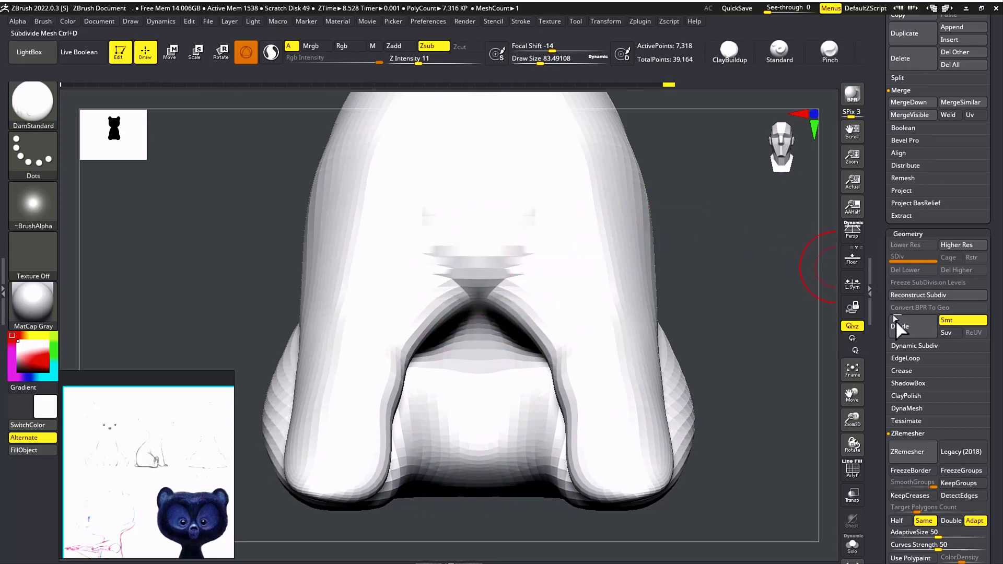
# Divide the body mesh to subdivision level 2 and carve DamStandard creases across the lower chest and inner arms
pyautogui.click(896, 324)
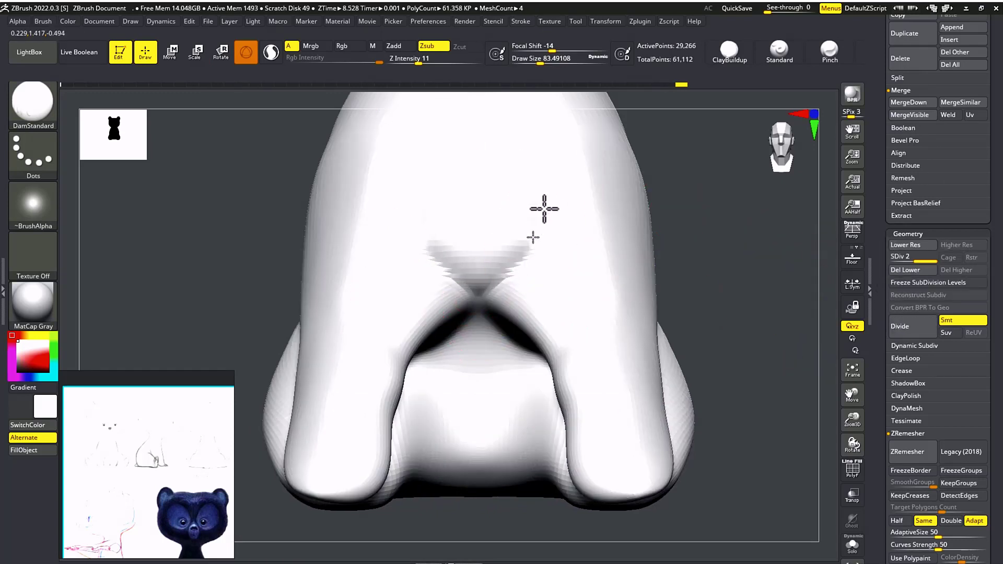
pyautogui.moveTo(543, 209)
pyautogui.mouseDown()
pyautogui.moveTo(530, 208)
pyautogui.moveTo(491, 298)
pyautogui.mouseUp()
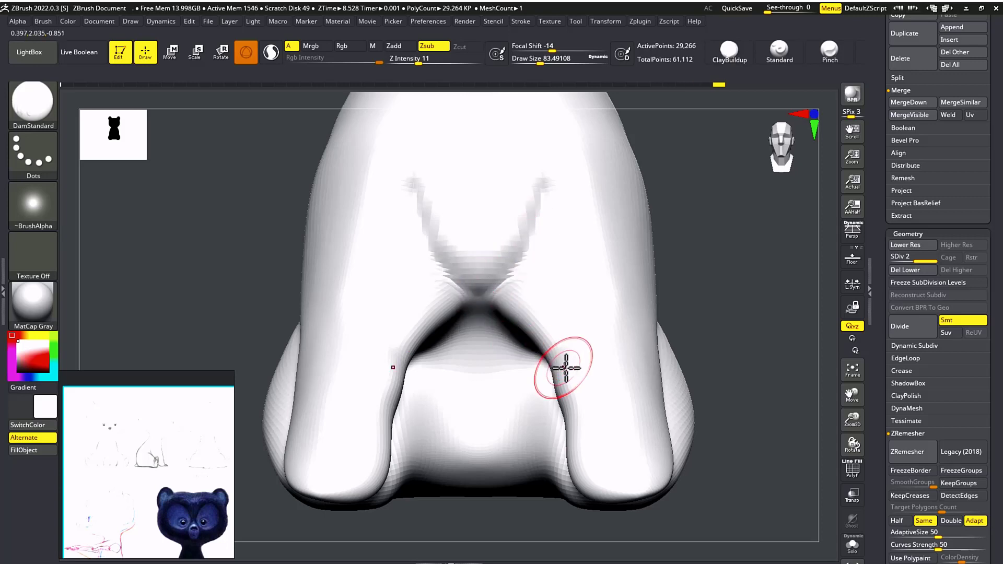
pyautogui.press('shift')
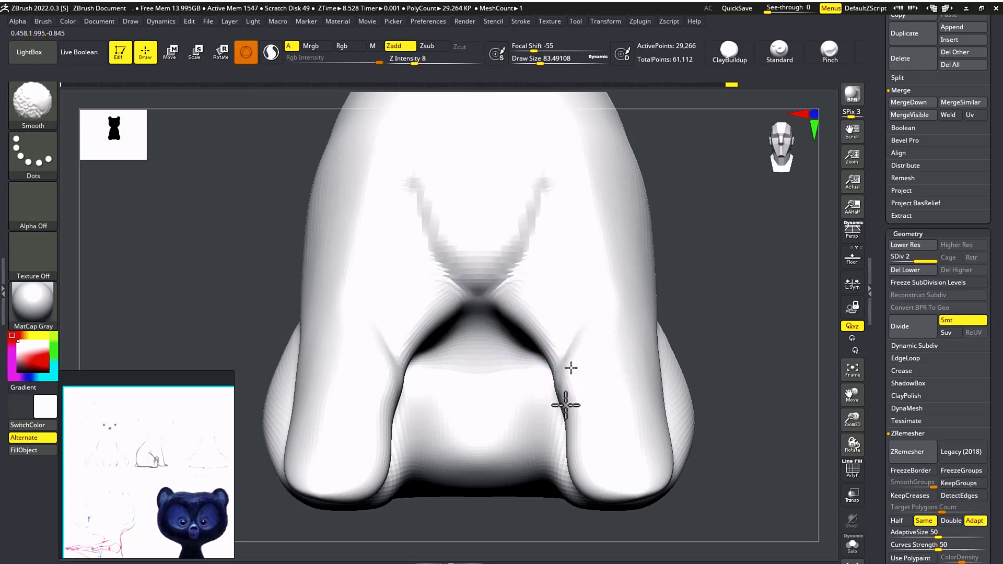
# Smooth the arms at subdivision level 1 with draw size about 212 and return to level 2
pyautogui.hotkey('shift', 'd')
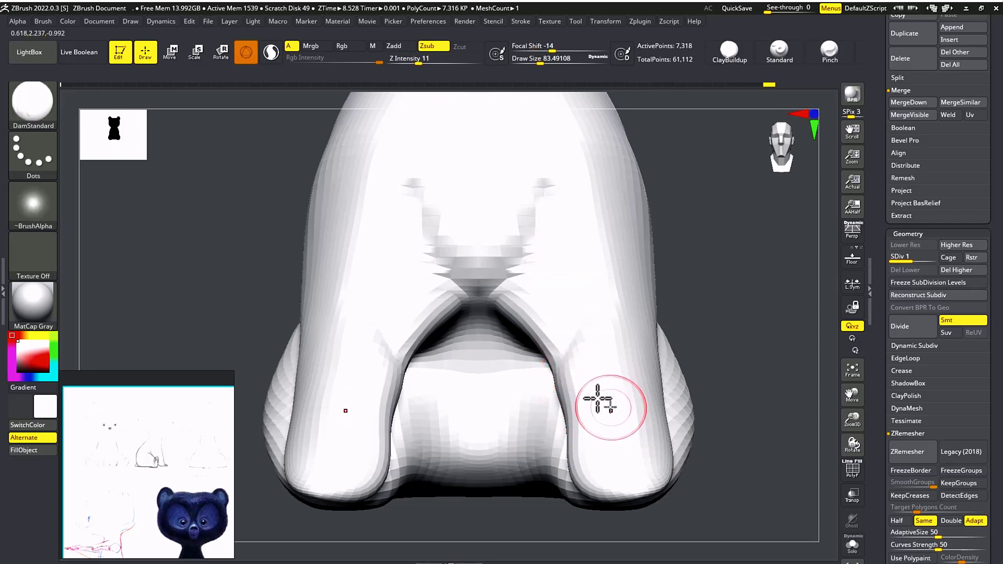
pyautogui.press('s')
pyautogui.click(600, 403)
pyautogui.press('s')
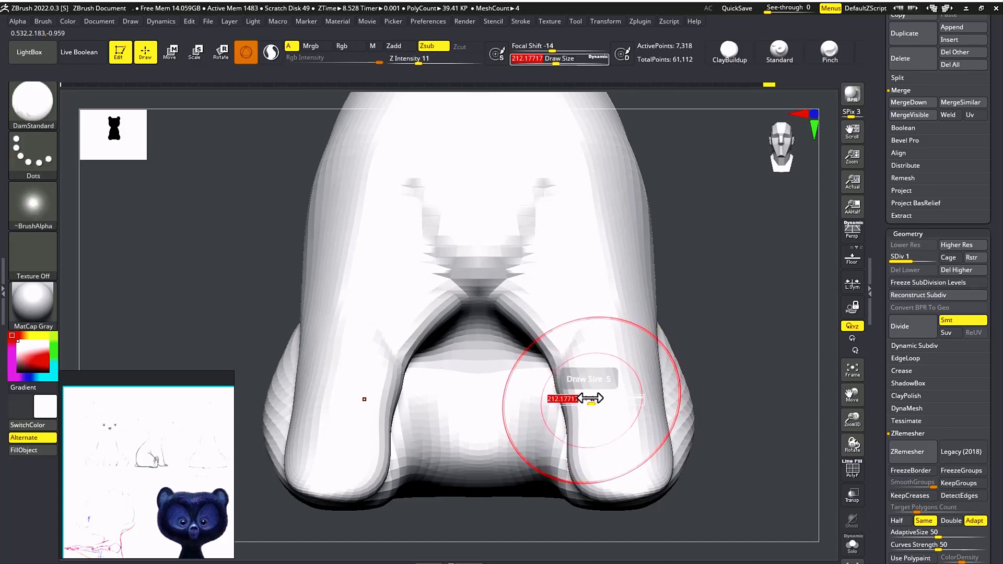
pyautogui.keyDown('shift'); pyautogui.moveTo(593, 398); pyautogui.dragTo(624, 444); pyautogui.keyUp('shift')
pyautogui.press('d')
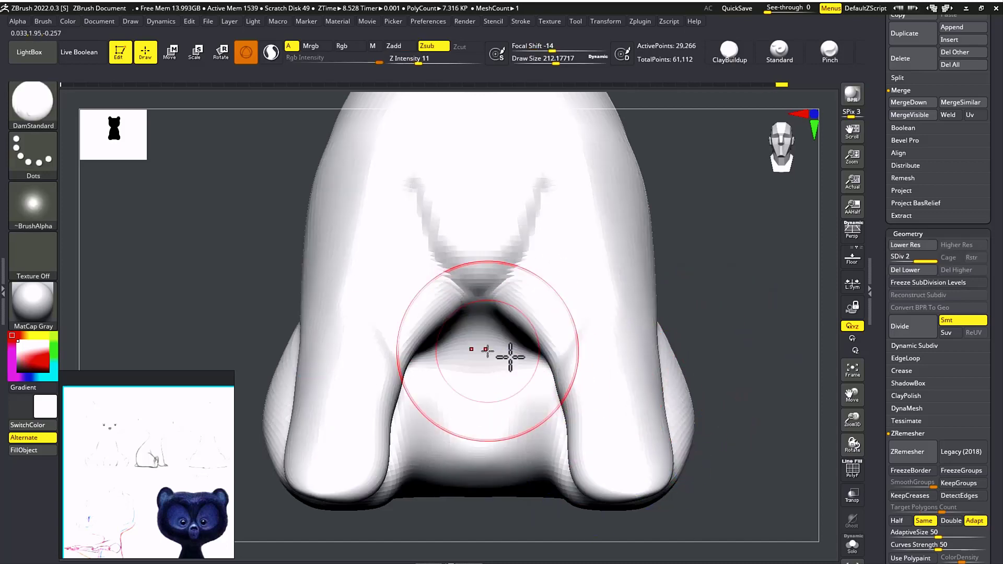
# Smooth the V-shaped creases on the chest above the arch between the arms
pyautogui.keyDown('ctrl'); pyautogui.moveTo(605, 387); pyautogui.dragTo(593, 290, button='right'); pyautogui.keyUp('ctrl')
pyautogui.moveTo(726, 306)
pyautogui.mouseDown(button='right')
pyautogui.moveTo(662, 301)
pyautogui.moveTo(682, 299)
pyautogui.mouseUp(button='right')
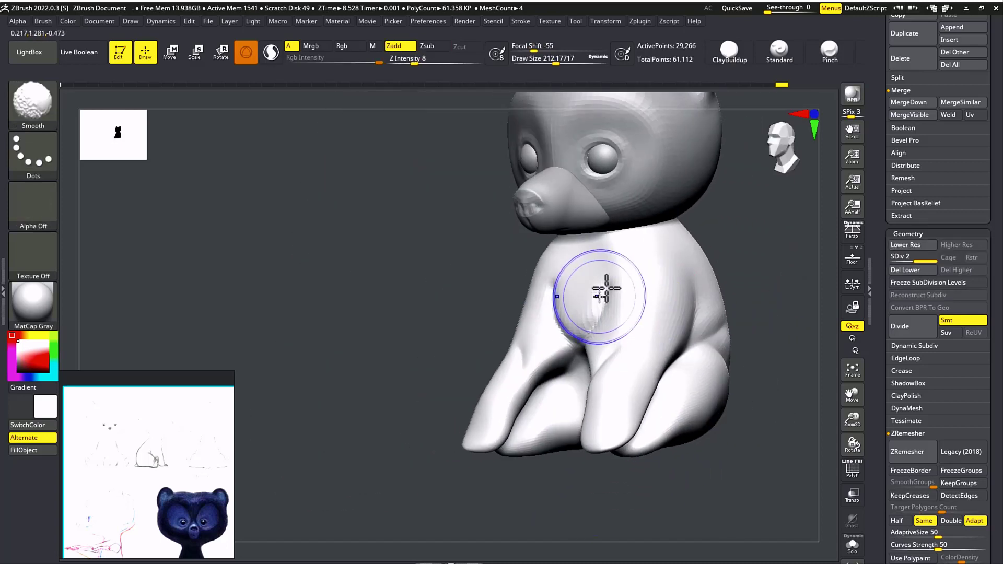
pyautogui.moveTo(606, 287)
pyautogui.keyDown('shift'); pyautogui.mouseDown()
pyautogui.moveTo(596, 327)
pyautogui.moveTo(610, 354)
pyautogui.mouseUp(); pyautogui.keyUp('shift')
pyautogui.moveTo(773, 313); pyautogui.dragTo(726, 317, button='right')
pyautogui.keyDown('alt'); pyautogui.moveTo(509, 309); pyautogui.dragTo(375, 364, button='right'); pyautogui.keyUp('alt')
pyautogui.moveTo(453, 349); pyautogui.dragTo(589, 289)
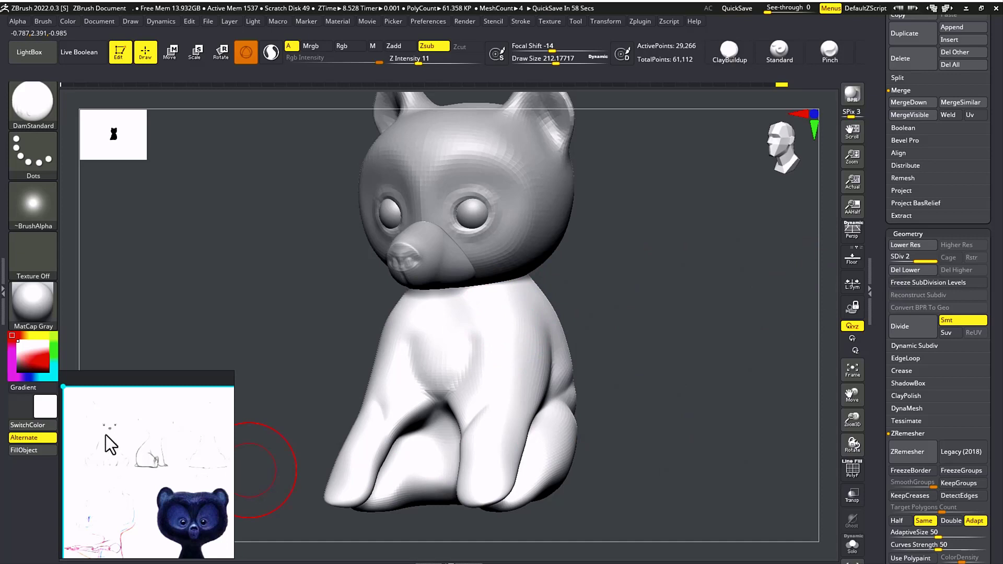
# Sharpen the crease between the arm and the thigh with the DamStandard brush at draw size about 77
pyautogui.moveTo(633, 253)
pyautogui.mouseDown()
pyautogui.moveTo(602, 298)
pyautogui.moveTo(580, 293)
pyautogui.moveTo(620, 307)
pyautogui.moveTo(586, 305)
pyautogui.moveTo(664, 293)
pyautogui.moveTo(376, 315)
pyautogui.moveTo(435, 382)
pyautogui.mouseUp()
pyautogui.press('s')
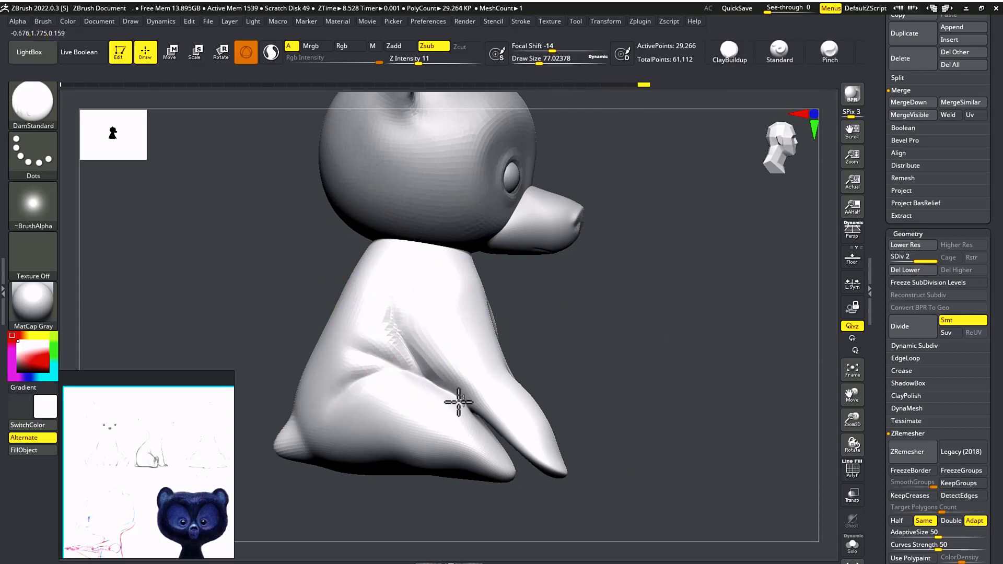
pyautogui.keyDown('alt'); pyautogui.moveTo(579, 352); pyautogui.dragTo(728, 233); pyautogui.keyUp('alt')
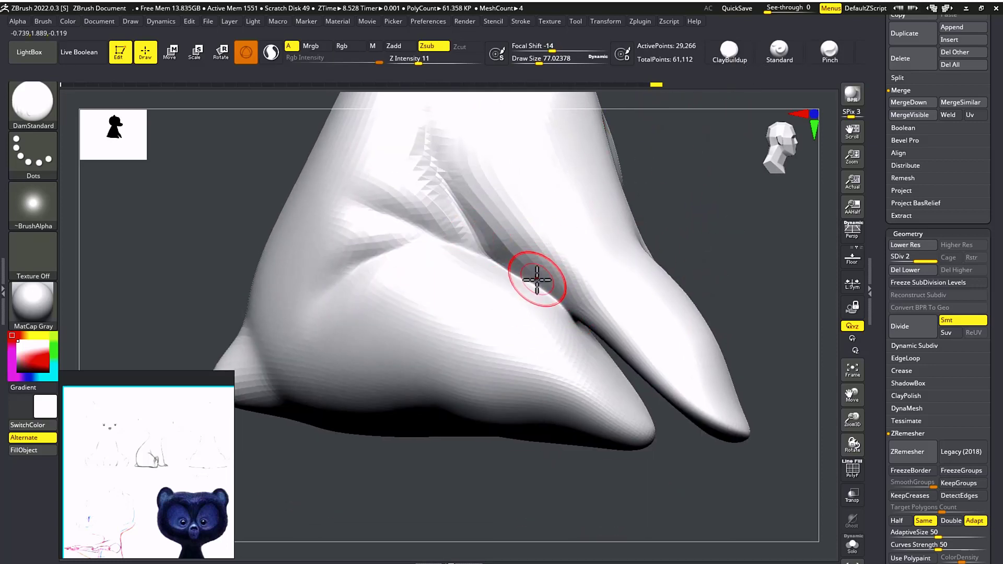
pyautogui.press('b')
pyautogui.press('m')
pyautogui.press('c')
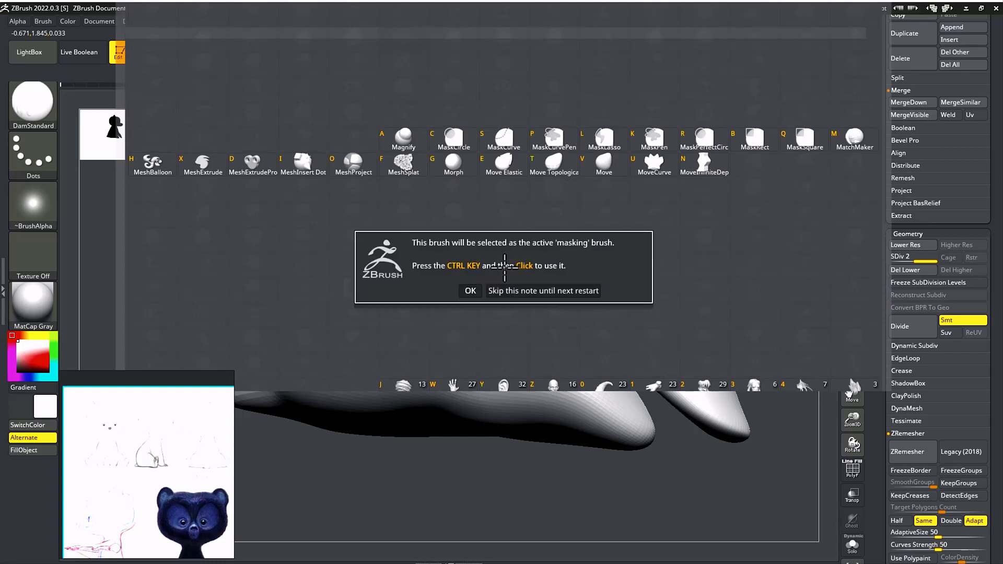
pyautogui.press('Return')
pyautogui.press('F1')
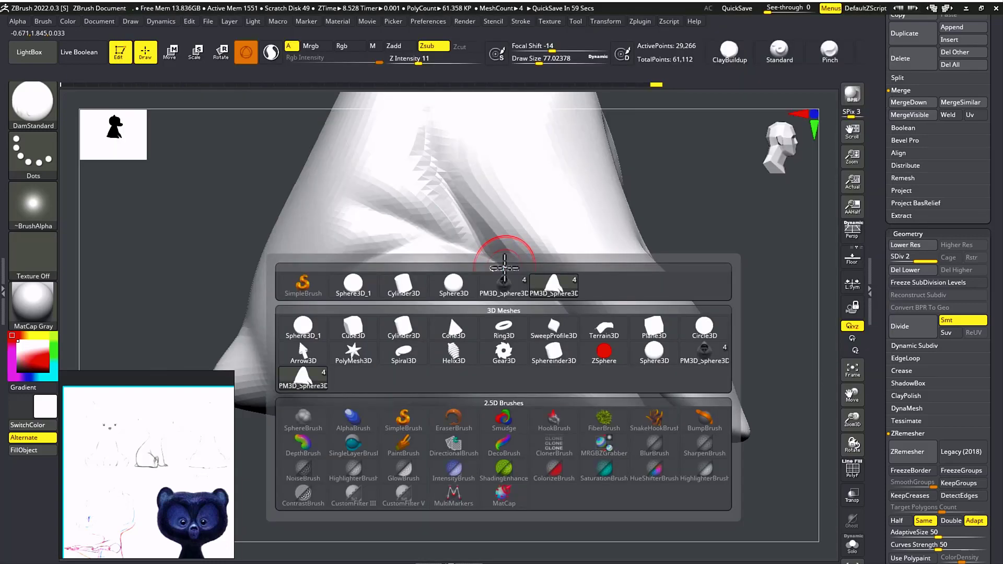
pyautogui.press('Escape')
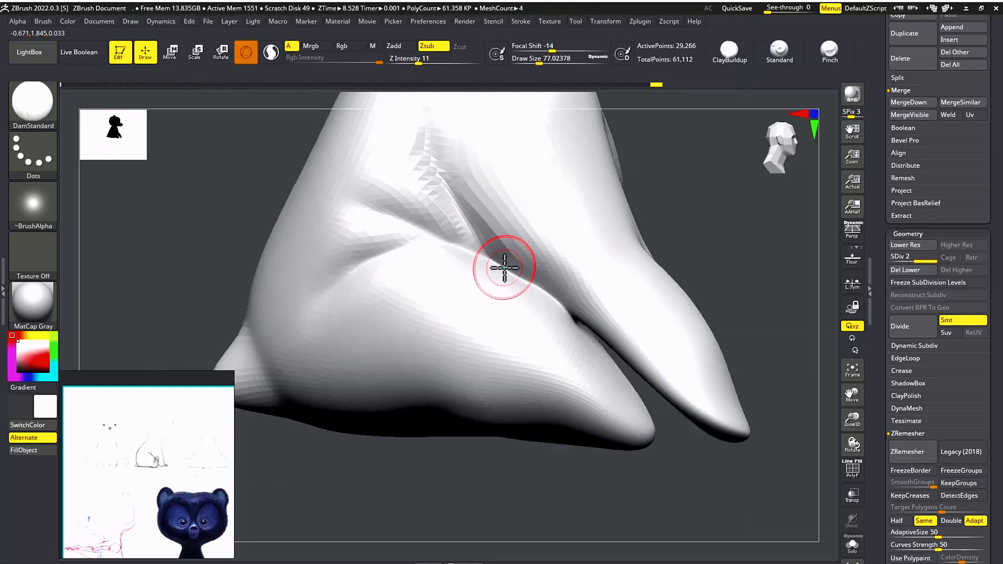
# Round out the upper contour of the thigh with the Move brush at draw size about 239
pyautogui.press('b')
pyautogui.press('m')
pyautogui.press('v')
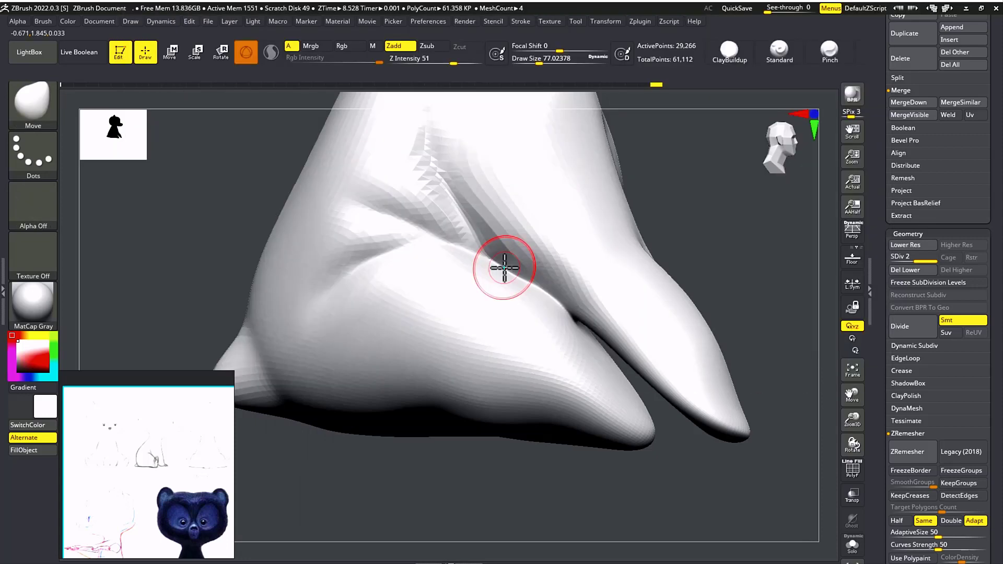
pyautogui.press('s')
pyautogui.moveTo(438, 348); pyautogui.dragTo(448, 351)
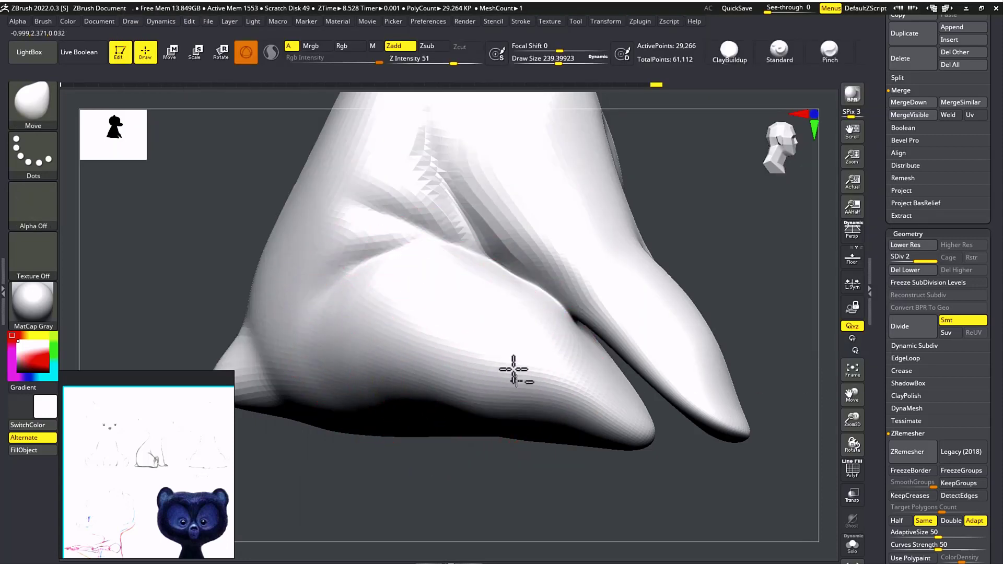
pyautogui.moveTo(451, 288); pyautogui.dragTo(479, 279)
# Widen the front paws outward at the ends of the arms with the Move brush
pyautogui.moveTo(655, 233)
pyautogui.mouseDown()
pyautogui.moveTo(655, 223)
pyautogui.moveTo(451, 390)
pyautogui.mouseUp()
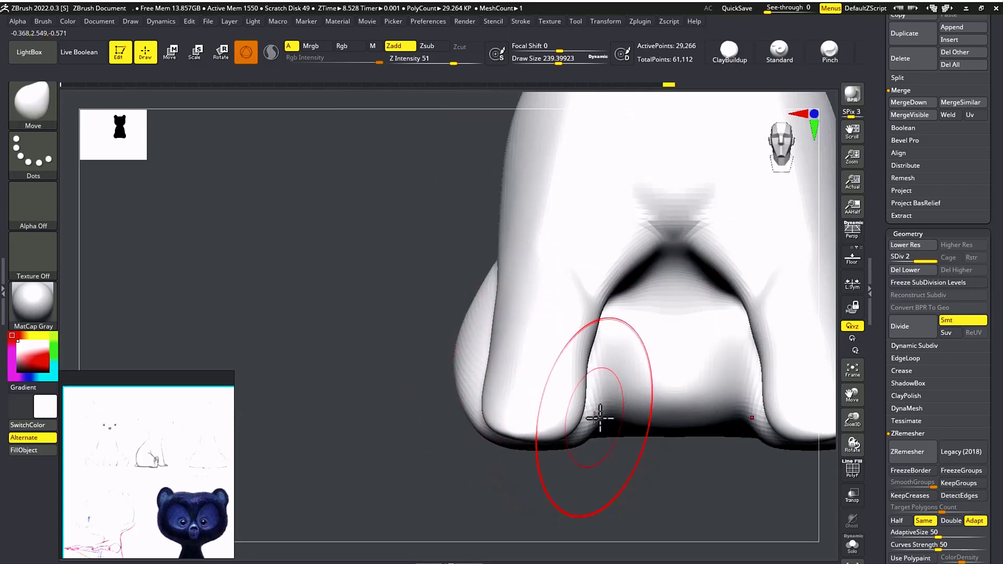
pyautogui.moveTo(539, 503); pyautogui.dragTo(533, 418)
pyautogui.keyDown('alt'); pyautogui.moveTo(518, 470); pyautogui.dragTo(514, 470); pyautogui.keyUp('alt')
pyautogui.moveTo(515, 470)
pyautogui.mouseDown(button='right')
pyautogui.moveTo(425, 459)
pyautogui.moveTo(389, 478)
pyautogui.mouseUp(button='right')
pyautogui.moveTo(421, 464); pyautogui.dragTo(384, 481)
pyautogui.moveTo(491, 464); pyautogui.dragTo(492, 476)
pyautogui.moveTo(635, 250)
pyautogui.keyDown('alt'); pyautogui.mouseDown()
pyautogui.moveTo(753, 282)
pyautogui.moveTo(714, 277)
pyautogui.moveTo(616, 300)
pyautogui.mouseUp(); pyautogui.keyUp('alt')
pyautogui.keyDown('shift'); pyautogui.moveTo(663, 289); pyautogui.dragTo(315, 327, button='right'); pyautogui.keyUp('shift')
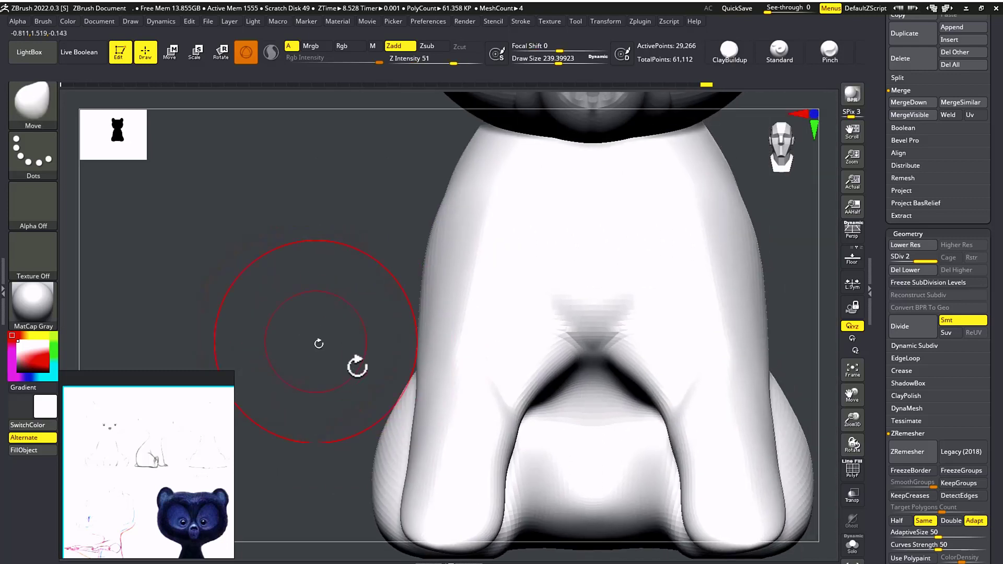
pyautogui.moveTo(440, 528)
pyautogui.mouseDown()
pyautogui.moveTo(514, 519)
pyautogui.moveTo(417, 540)
pyautogui.mouseUp()
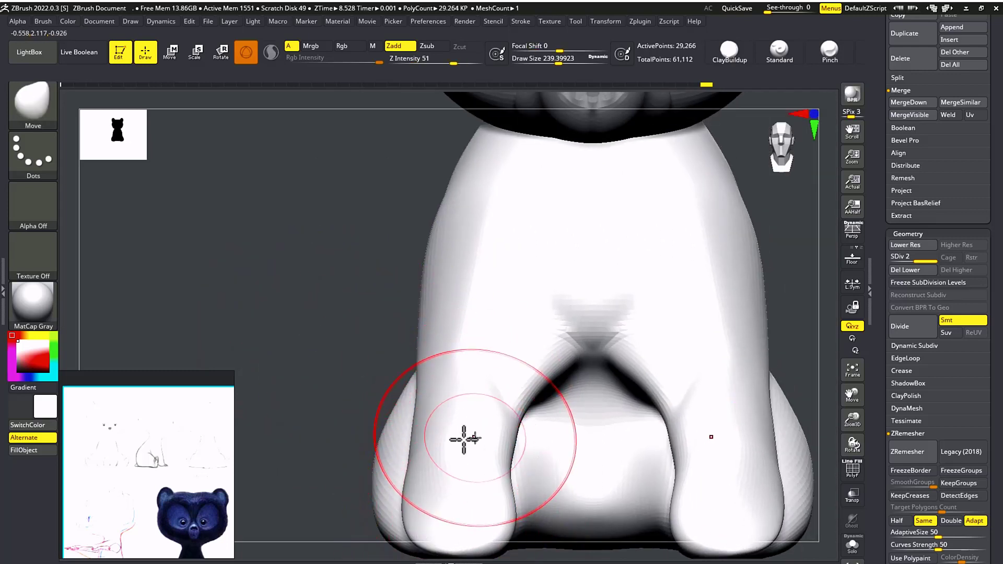
# Broaden the arms' outer contour and reshape the shoulders below the head with the Move brush at draw size about 400
pyautogui.press('s')
pyautogui.moveTo(487, 416); pyautogui.dragTo(494, 416)
pyautogui.moveTo(410, 392); pyautogui.dragTo(388, 393)
pyautogui.moveTo(423, 307)
pyautogui.mouseDown()
pyautogui.moveTo(407, 305)
pyautogui.moveTo(406, 281)
pyautogui.mouseUp()
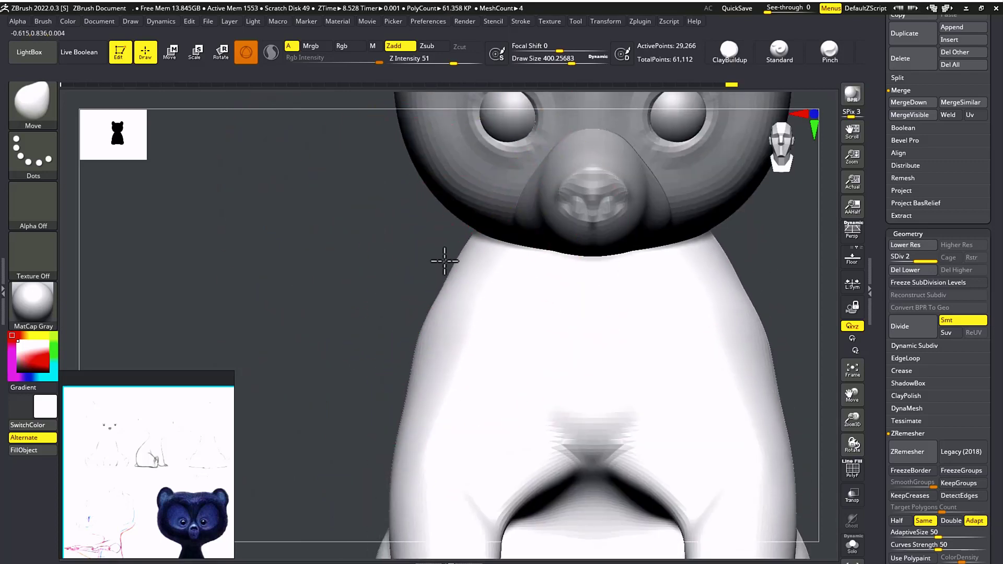
pyautogui.moveTo(444, 261)
pyautogui.mouseDown()
pyautogui.moveTo(450, 280)
pyautogui.moveTo(470, 264)
pyautogui.moveTo(470, 242)
pyautogui.moveTo(462, 249)
pyautogui.mouseUp()
pyautogui.moveTo(327, 233); pyautogui.dragTo(310, 213)
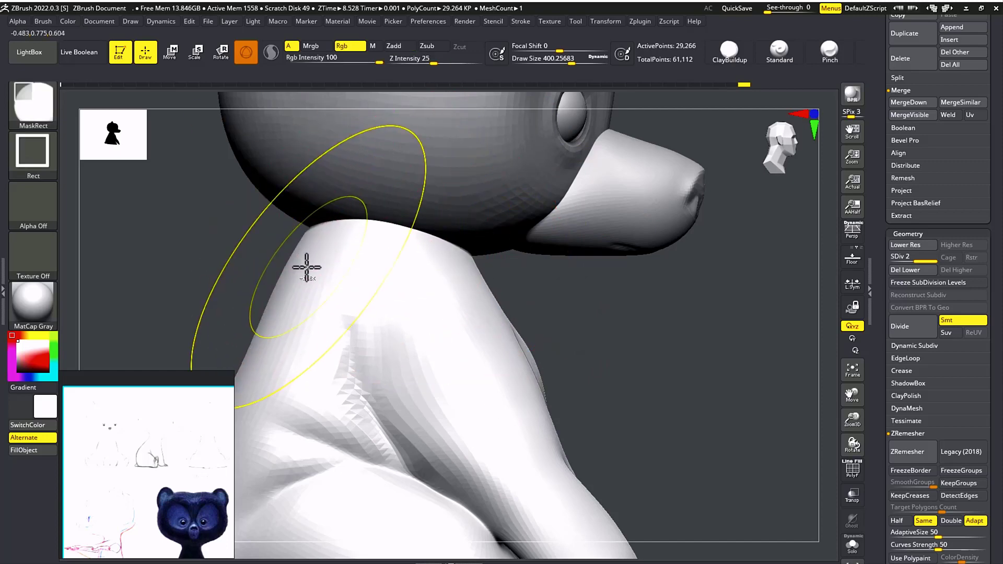
# Pull the back of the neck outward beneath the head using the Move brush at a draw size of about 372
pyautogui.press('s')
pyautogui.moveTo(299, 267)
pyautogui.mouseDown()
pyautogui.moveTo(285, 266)
pyautogui.moveTo(296, 268)
pyautogui.moveTo(306, 232)
pyautogui.moveTo(291, 209)
pyautogui.mouseUp()
pyautogui.hotkey('ctrl', 'z')
pyautogui.press('s')
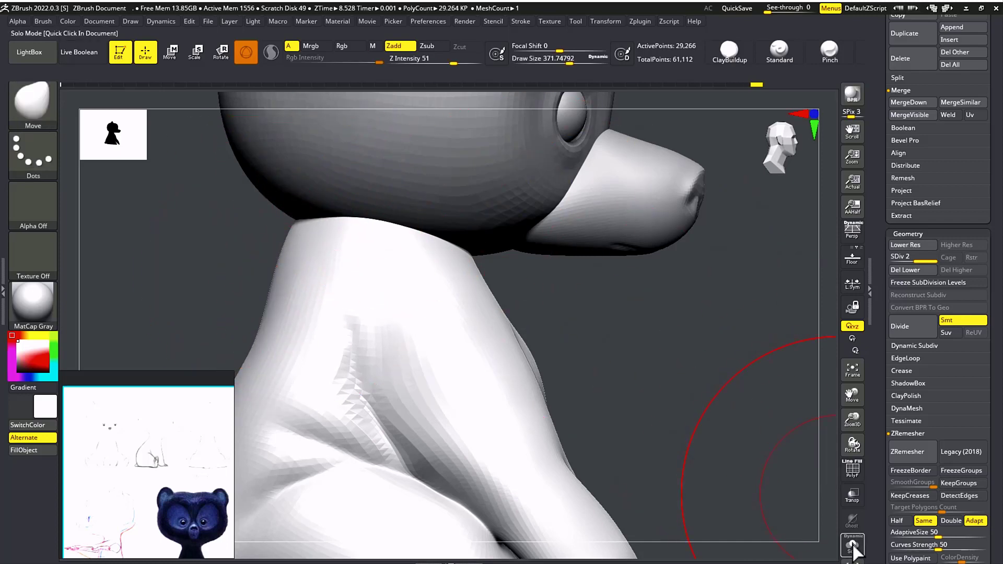
# Isolate the body, narrow both sides of the neck stump with the Move brush, and show the remaining parts again
pyautogui.click(852, 545)
pyautogui.moveTo(629, 216)
pyautogui.mouseDown()
pyautogui.moveTo(562, 280)
pyautogui.moveTo(535, 247)
pyautogui.moveTo(620, 287)
pyautogui.moveTo(595, 326)
pyautogui.mouseUp()
pyautogui.moveTo(408, 210); pyautogui.dragTo(428, 195)
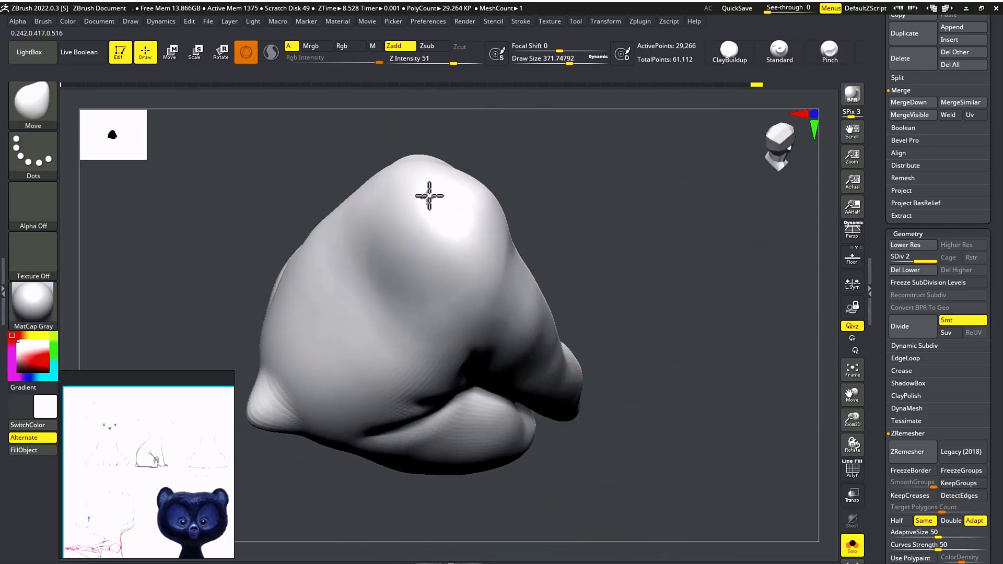
pyautogui.moveTo(519, 193); pyautogui.dragTo(526, 224)
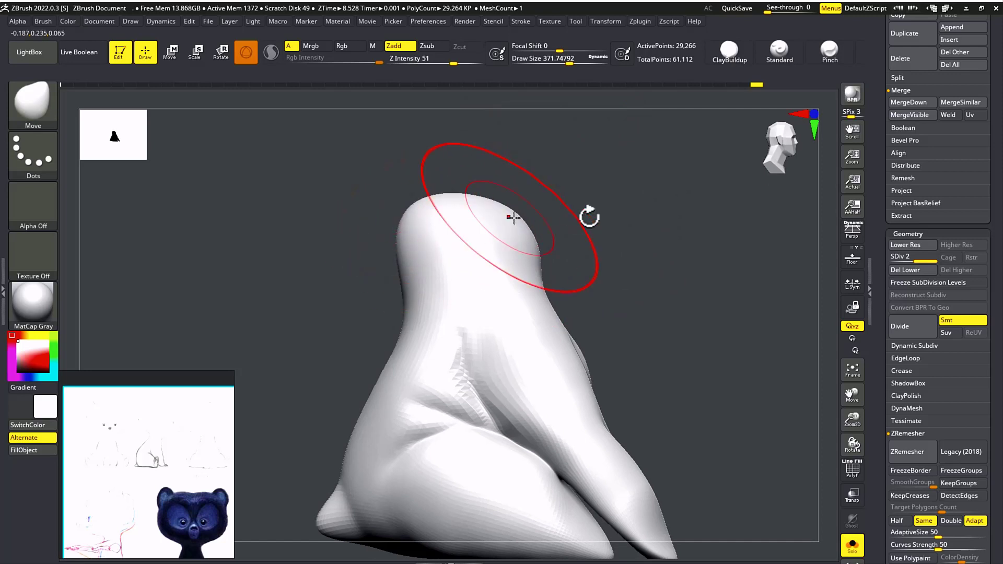
pyautogui.moveTo(589, 217); pyautogui.dragTo(642, 244)
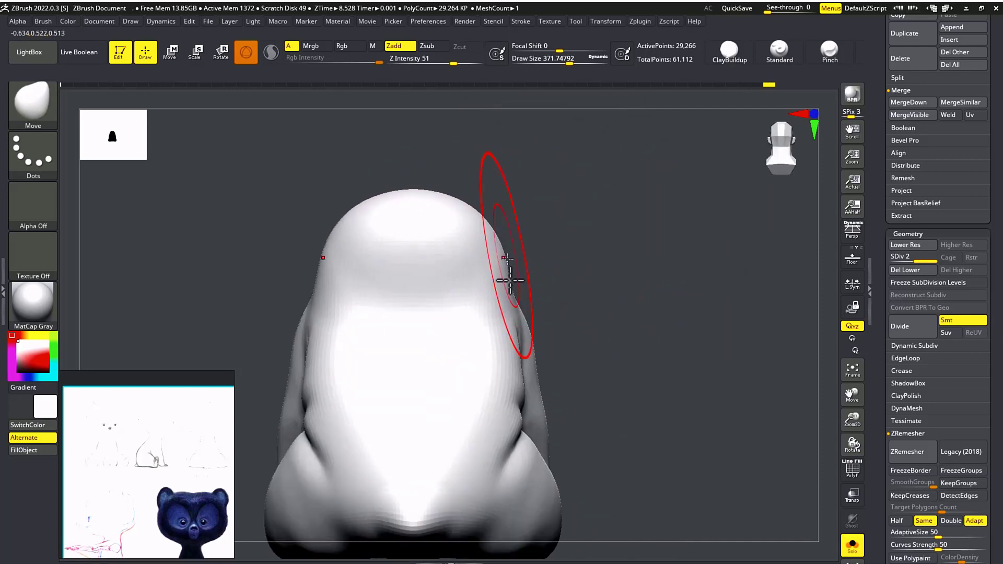
pyautogui.moveTo(509, 281); pyautogui.dragTo(462, 291)
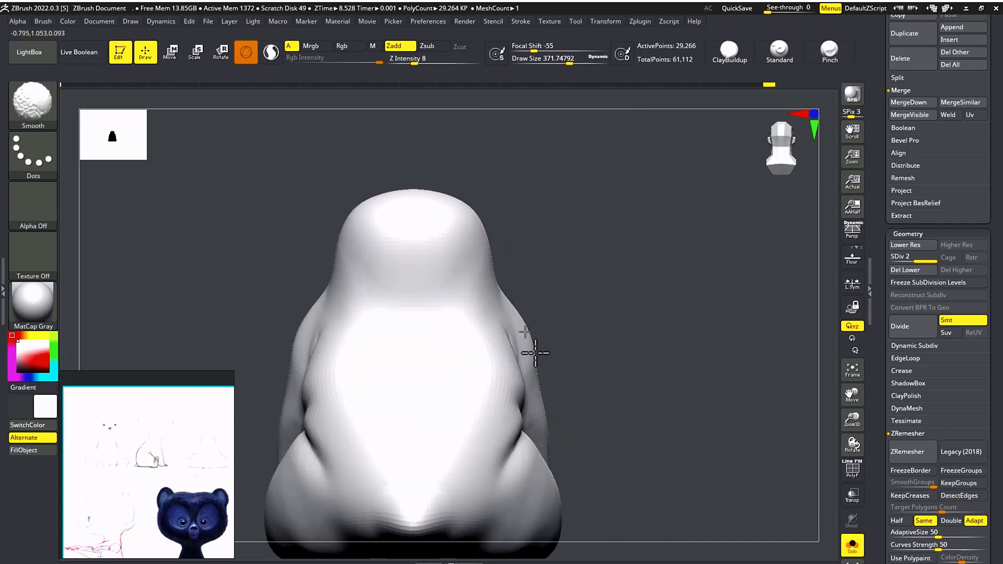
pyautogui.moveTo(562, 344)
pyautogui.mouseDown()
pyautogui.moveTo(632, 298)
pyautogui.moveTo(648, 303)
pyautogui.moveTo(647, 373)
pyautogui.mouseUp()
pyautogui.click(852, 545)
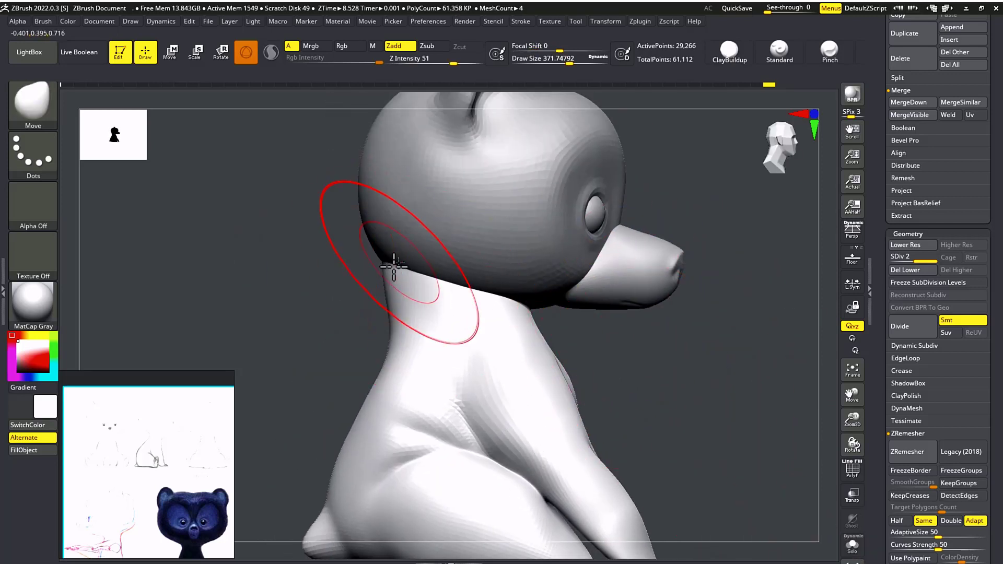
# Refine the area between neck and shoulder with the Move brush at a draw size of about 280
pyautogui.moveTo(692, 345)
pyautogui.mouseDown()
pyautogui.moveTo(640, 363)
pyautogui.moveTo(641, 266)
pyautogui.moveTo(590, 253)
pyautogui.moveTo(440, 255)
pyautogui.mouseUp()
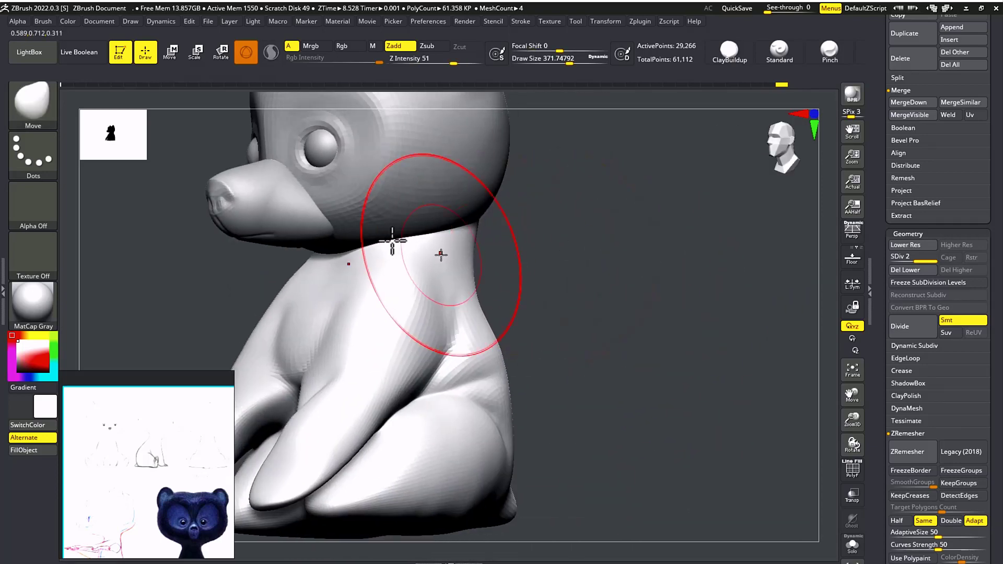
pyautogui.moveTo(514, 258)
pyautogui.mouseDown()
pyautogui.moveTo(557, 256)
pyautogui.moveTo(470, 268)
pyautogui.mouseUp()
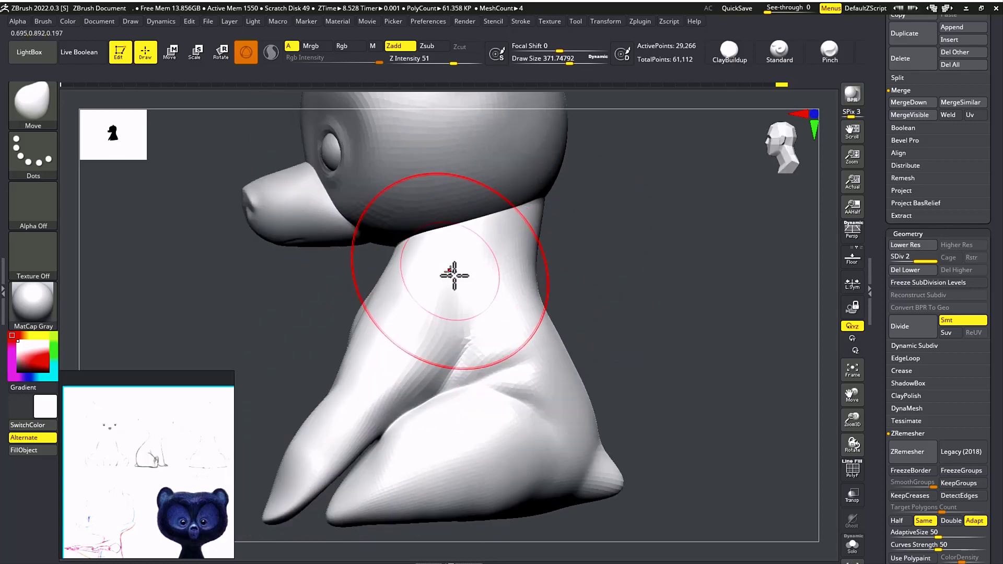
pyautogui.press('[')
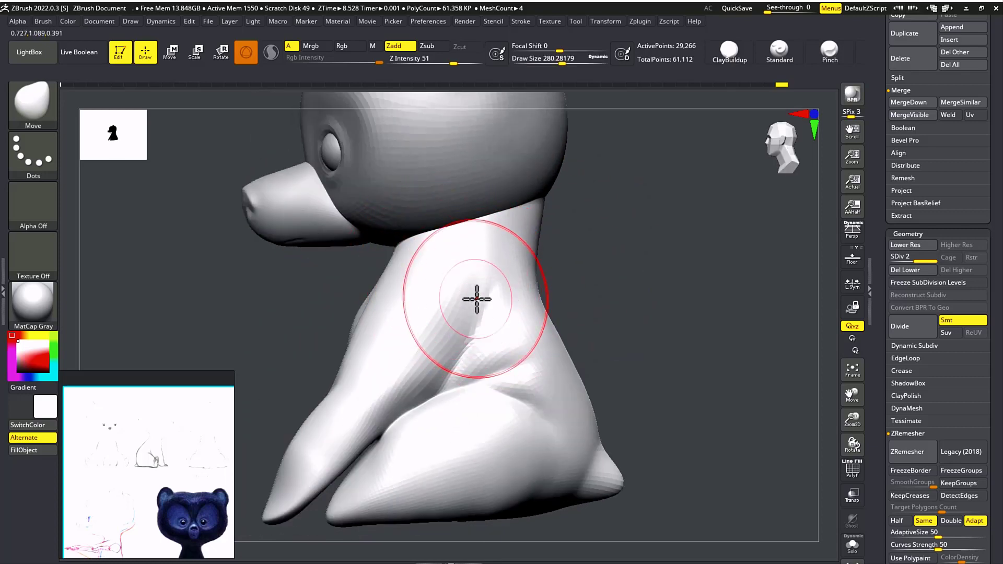
pyautogui.moveTo(309, 376); pyautogui.dragTo(497, 308)
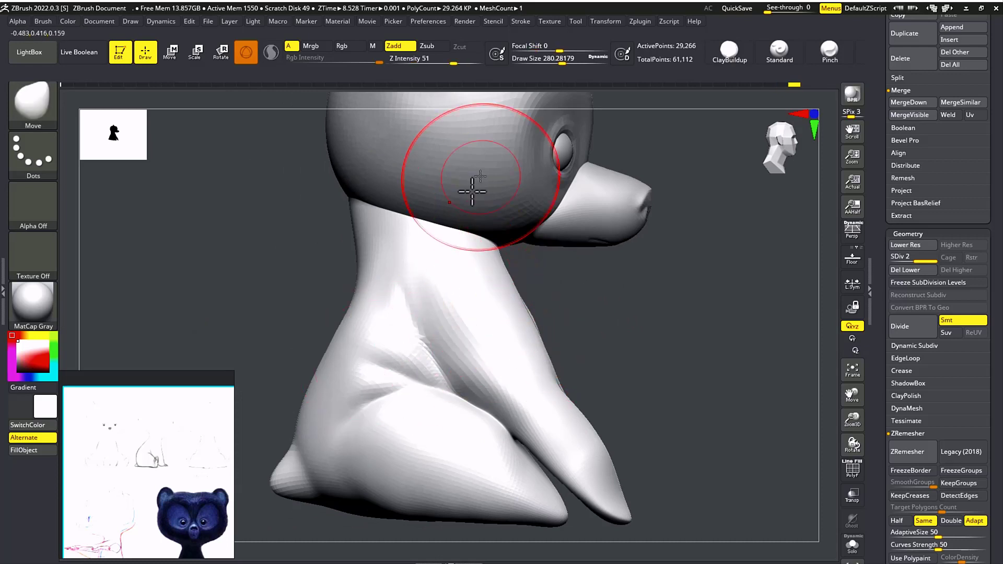
# Reshape the throat, chest and front leg profile from the side with the Move brush at a draw size of about 415
pyautogui.press('s')
pyautogui.moveTo(490, 244); pyautogui.dragTo(515, 241)
pyautogui.moveTo(529, 336)
pyautogui.mouseDown()
pyautogui.moveTo(510, 336)
pyautogui.moveTo(537, 342)
pyautogui.moveTo(519, 350)
pyautogui.mouseUp()
pyautogui.moveTo(517, 432)
pyautogui.mouseDown()
pyautogui.moveTo(485, 419)
pyautogui.moveTo(453, 366)
pyautogui.moveTo(431, 394)
pyautogui.mouseUp()
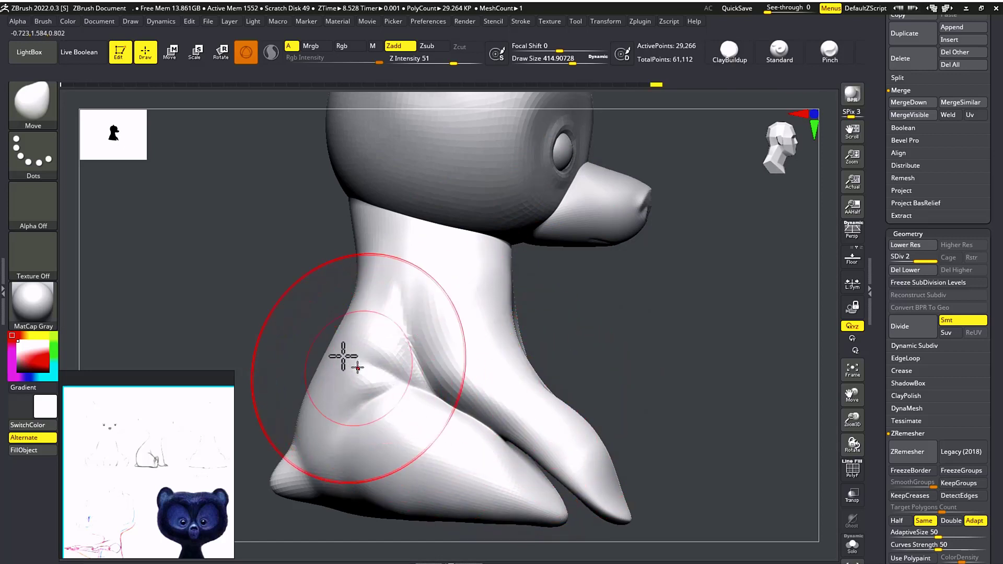
# Bulge the lower back and rump outward, extend the tail backward, and adjust the curve at the nape with the Move brush
pyautogui.moveTo(310, 399)
pyautogui.mouseDown()
pyautogui.moveTo(287, 392)
pyautogui.moveTo(325, 347)
pyautogui.mouseUp()
pyautogui.moveTo(279, 463); pyautogui.dragTo(259, 472)
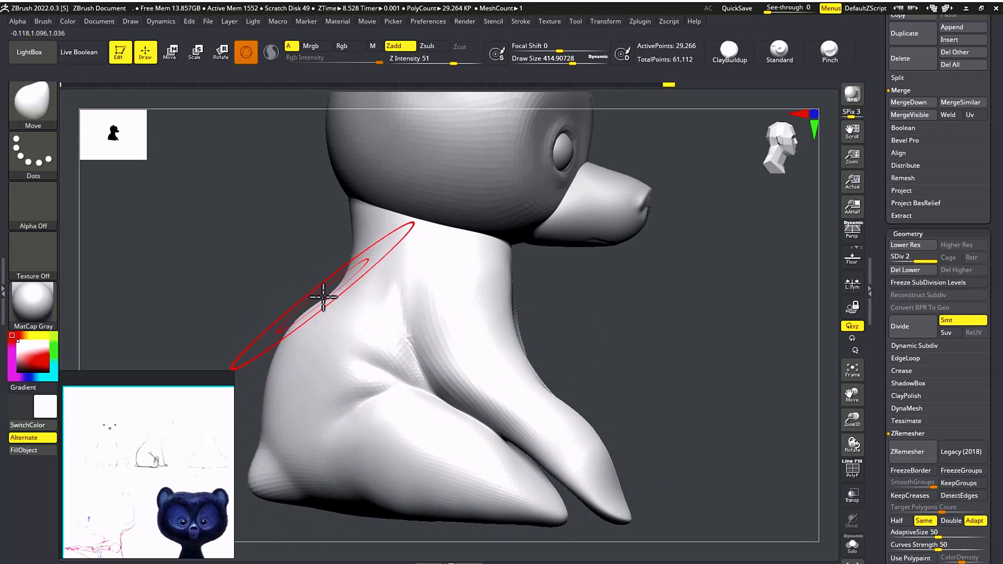
pyautogui.moveTo(354, 269); pyautogui.dragTo(367, 264)
# Display the polygon wireframe and lower the body to subdivision level 1
pyautogui.keyDown('alt'); pyautogui.moveTo(621, 283); pyautogui.dragTo(577, 250); pyautogui.keyUp('alt')
pyautogui.hotkey('shift', 'f')
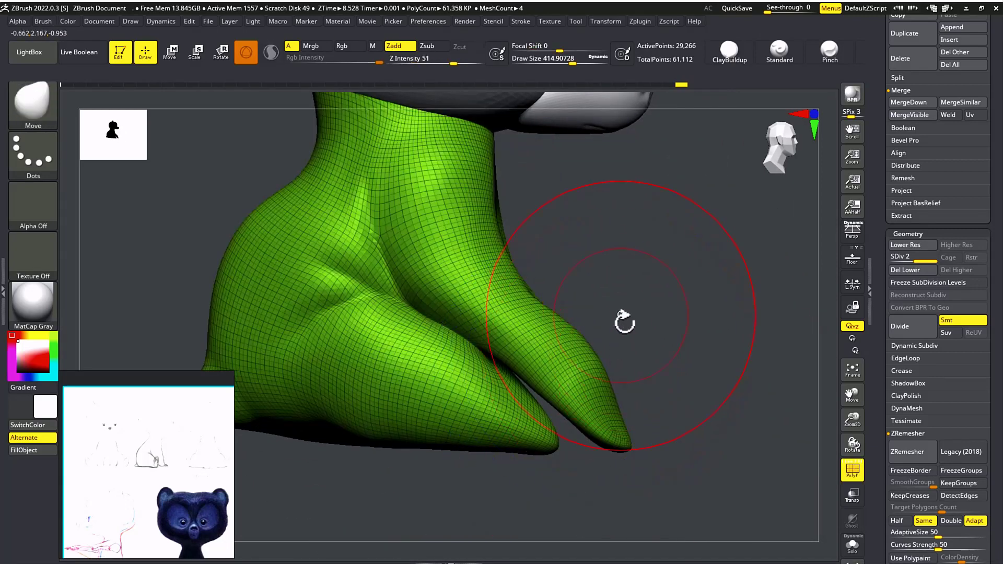
pyautogui.moveTo(626, 320); pyautogui.dragTo(567, 322)
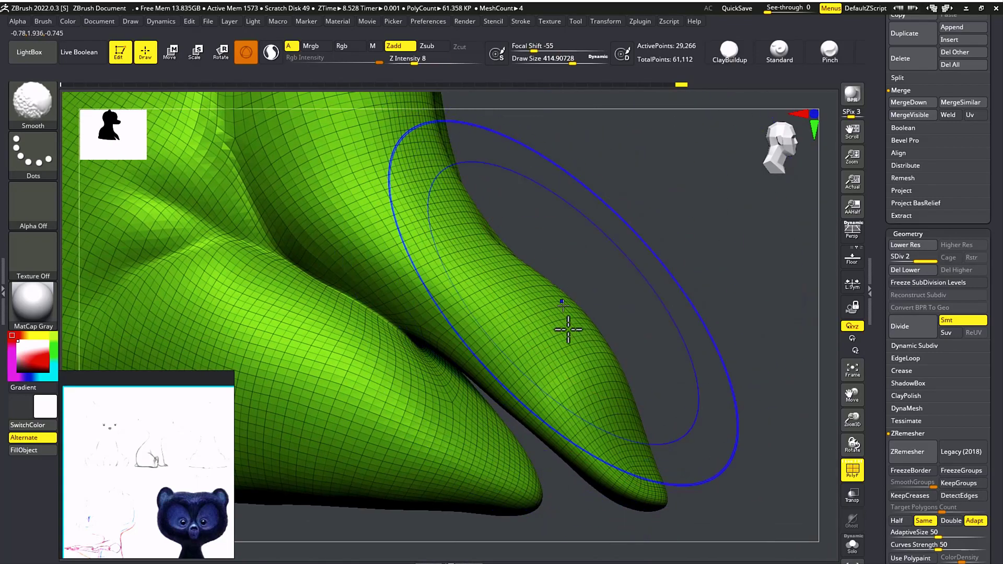
pyautogui.hotkey('shift', 'd')
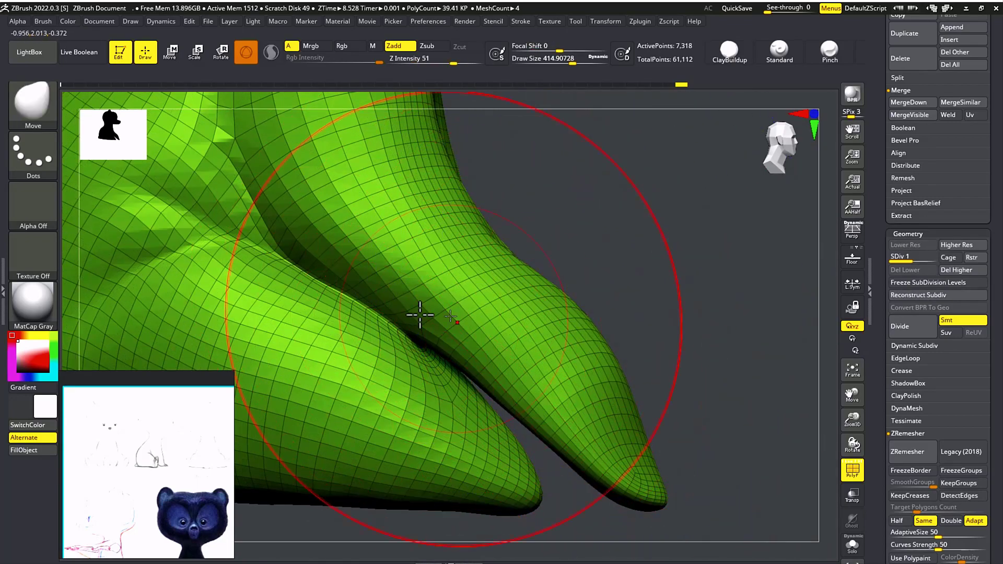
pyautogui.moveTo(621, 308); pyautogui.dragTo(538, 304)
pyautogui.keyDown('alt'); pyautogui.moveTo(538, 303); pyautogui.dragTo(658, 289); pyautogui.keyUp('alt')
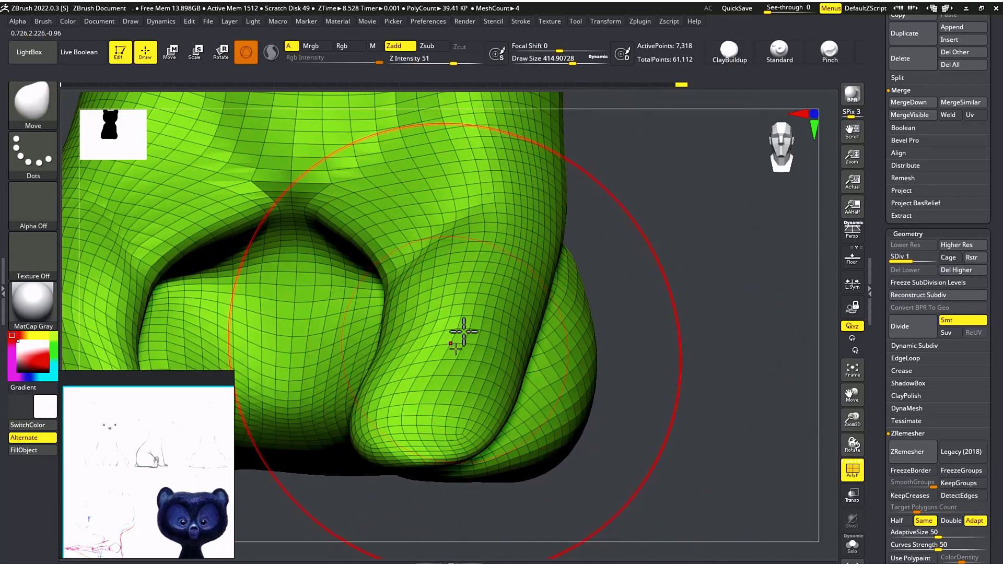
# Try to shift the front legs outward with the Move brush in the front view
pyautogui.moveTo(463, 353); pyautogui.dragTo(491, 361)
pyautogui.moveTo(463, 354)
pyautogui.mouseDown(button='right')
pyautogui.moveTo(533, 398)
pyautogui.moveTo(698, 418)
pyautogui.moveTo(687, 305)
pyautogui.moveTo(624, 199)
pyautogui.mouseUp(button='right')
pyautogui.hotkey('ctrl', 'z')
pyautogui.moveTo(418, 193); pyautogui.dragTo(447, 210)
pyautogui.hotkey('ctrl', 'z')
# Isolate the tips of the two front paws, hiding the rest of the body mesh
pyautogui.moveTo(528, 255)
pyautogui.mouseDown(button='right')
pyautogui.moveTo(696, 298)
pyautogui.moveTo(634, 338)
pyautogui.moveTo(421, 347)
pyautogui.moveTo(680, 349)
pyautogui.moveTo(696, 387)
pyautogui.mouseUp(button='right')
pyautogui.press('f')
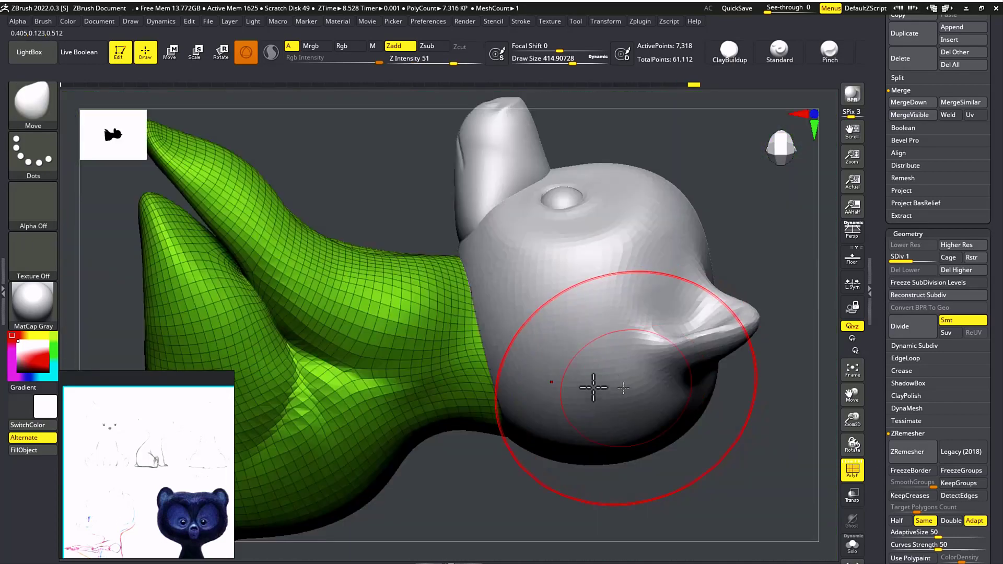
pyautogui.moveTo(518, 211); pyautogui.dragTo(516, 297, button='right')
pyautogui.keyDown('alt'); pyautogui.moveTo(402, 402); pyautogui.dragTo(775, 462, button='right'); pyautogui.keyUp('alt')
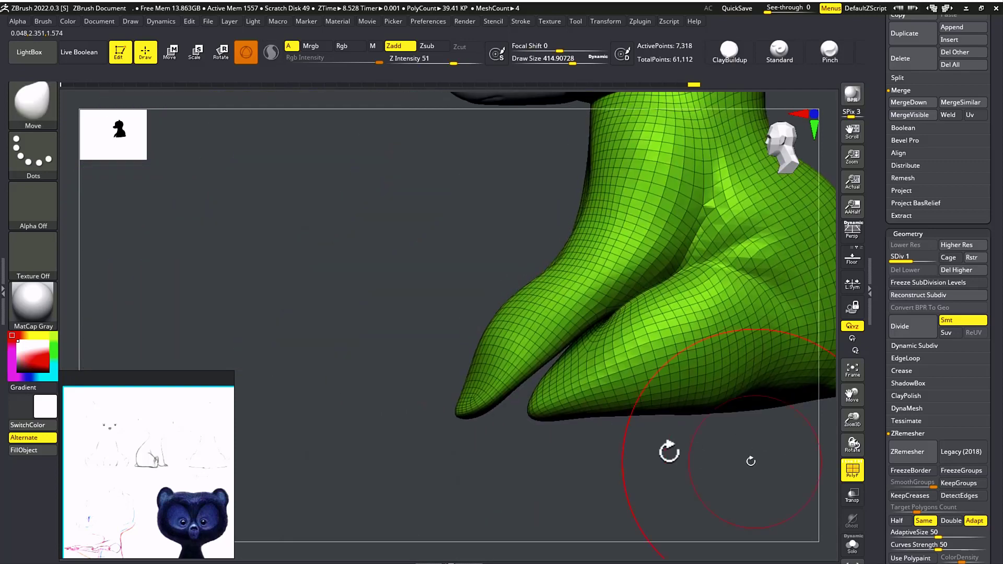
pyautogui.moveTo(461, 445)
pyautogui.keyDown('ctrl'); pyautogui.keyDown('shift'); pyautogui.mouseDown()
pyautogui.moveTo(477, 383)
pyautogui.moveTo(488, 383)
pyautogui.mouseUp(); pyautogui.keyUp('shift'); pyautogui.keyUp('ctrl')
pyautogui.moveTo(489, 382); pyautogui.dragTo(438, 422, button='right')
pyautogui.moveTo(560, 436); pyautogui.dragTo(577, 430, button='right')
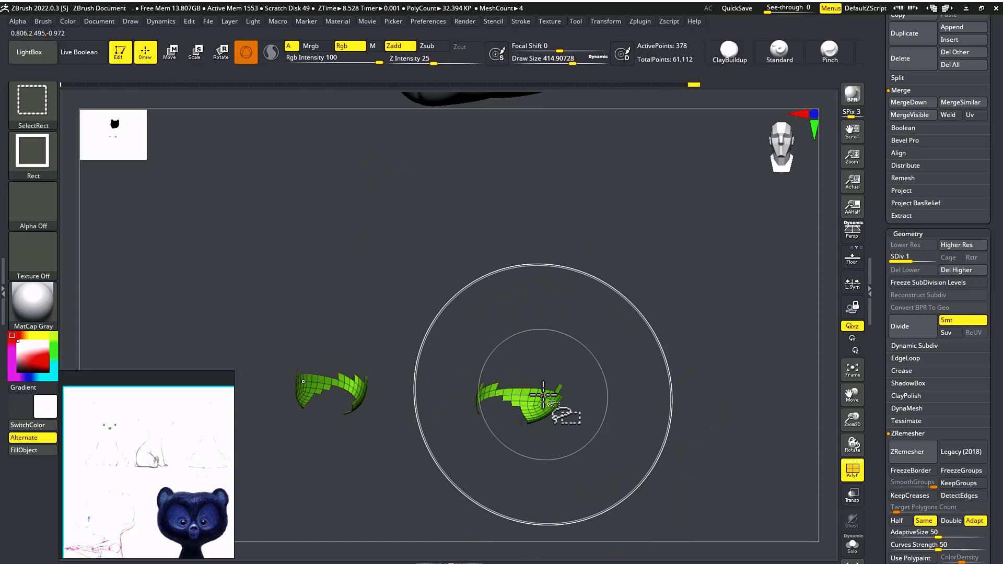
# Grow the visible region from the paw tips upward until it covers both lower front legs
pyautogui.hotkey('ctrl', 'shift', 'x')
pyautogui.hotkey('ctrl', 'shift', 'x')
pyautogui.hotkey('ctrl', 'shift', 'x')
pyautogui.hotkey('ctrl', 'shift', 'x')
pyautogui.hotkey('ctrl', 'shift', 'x')
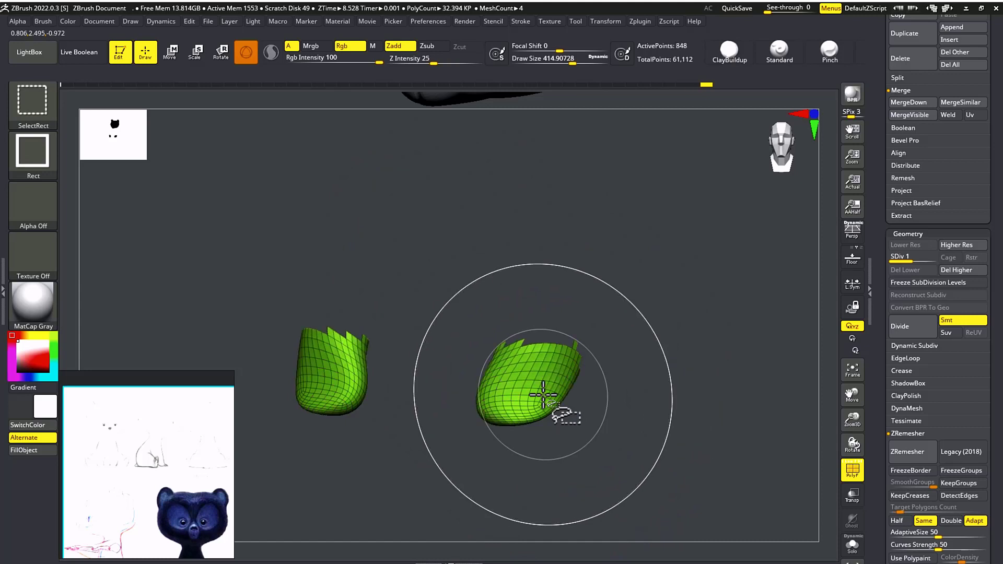
pyautogui.keyDown('ctrl'); pyautogui.keyDown('shift'); pyautogui.click(543, 396); pyautogui.keyUp('shift'); pyautogui.keyUp('ctrl')
pyautogui.keyDown('ctrl'); pyautogui.keyDown('shift'); pyautogui.click(543, 395); pyautogui.keyUp('shift'); pyautogui.keyUp('ctrl')
pyautogui.keyDown('ctrl'); pyautogui.keyDown('shift'); pyautogui.click(543, 395); pyautogui.keyUp('shift'); pyautogui.keyUp('ctrl')
pyautogui.keyDown('ctrl'); pyautogui.keyDown('shift'); pyautogui.click(543, 396); pyautogui.keyUp('shift'); pyautogui.keyUp('ctrl')
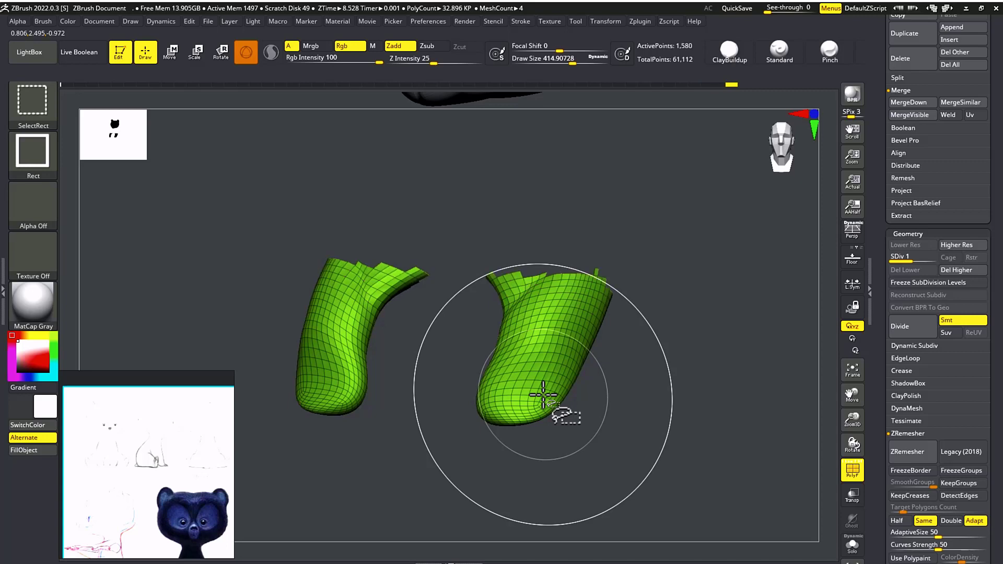
pyautogui.keyDown('ctrl'); pyautogui.keyDown('shift'); pyautogui.click(543, 395); pyautogui.keyUp('shift'); pyautogui.keyUp('ctrl')
# Assign the visible front legs to a new polygroup and unhide the whole body
pyautogui.moveTo(644, 454); pyautogui.dragTo(589, 462)
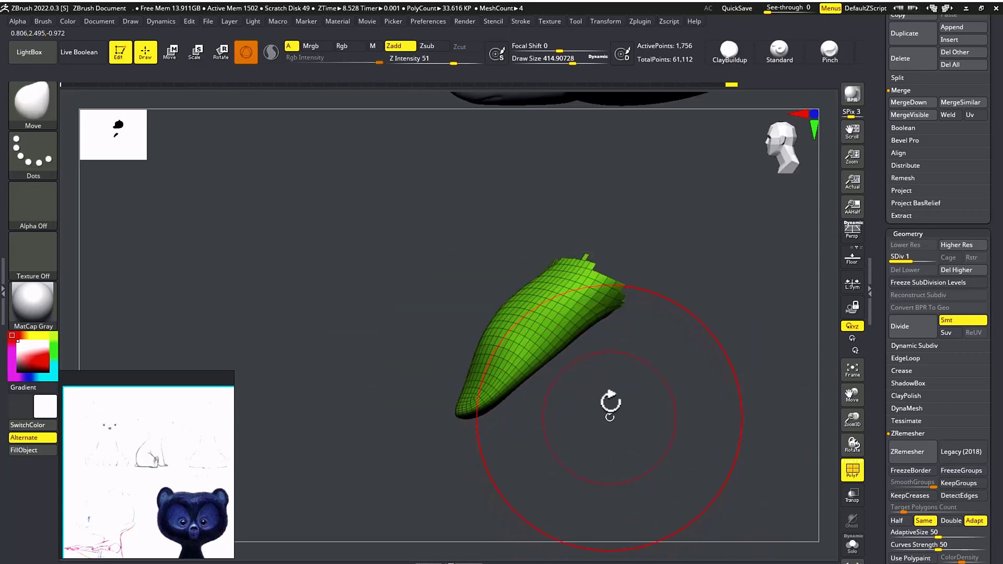
pyautogui.keyDown('alt'); pyautogui.moveTo(609, 416); pyautogui.dragTo(573, 497); pyautogui.keyUp('alt')
pyautogui.moveTo(609, 454)
pyautogui.mouseDown()
pyautogui.moveTo(600, 446)
pyautogui.moveTo(621, 448)
pyautogui.mouseUp()
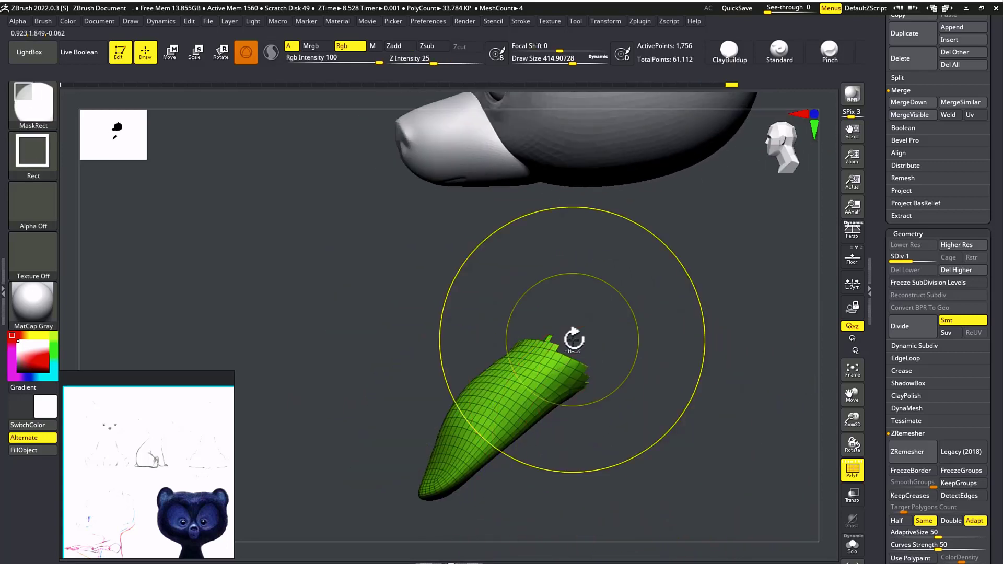
pyautogui.hotkey('ctrl', 'w')
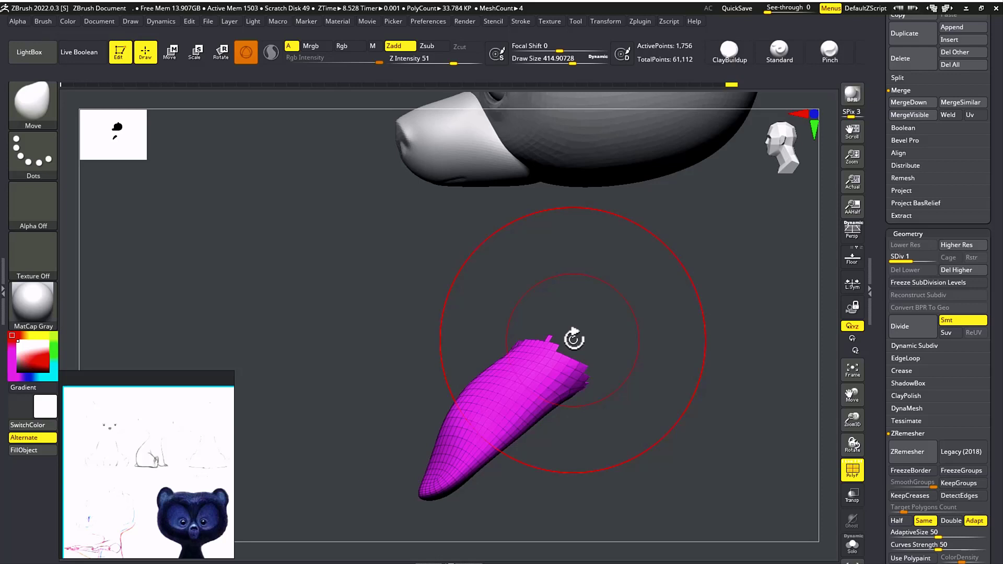
pyautogui.keyDown('ctrl'); pyautogui.keyDown('shift'); pyautogui.click(624, 314); pyautogui.keyUp('shift'); pyautogui.keyUp('ctrl')
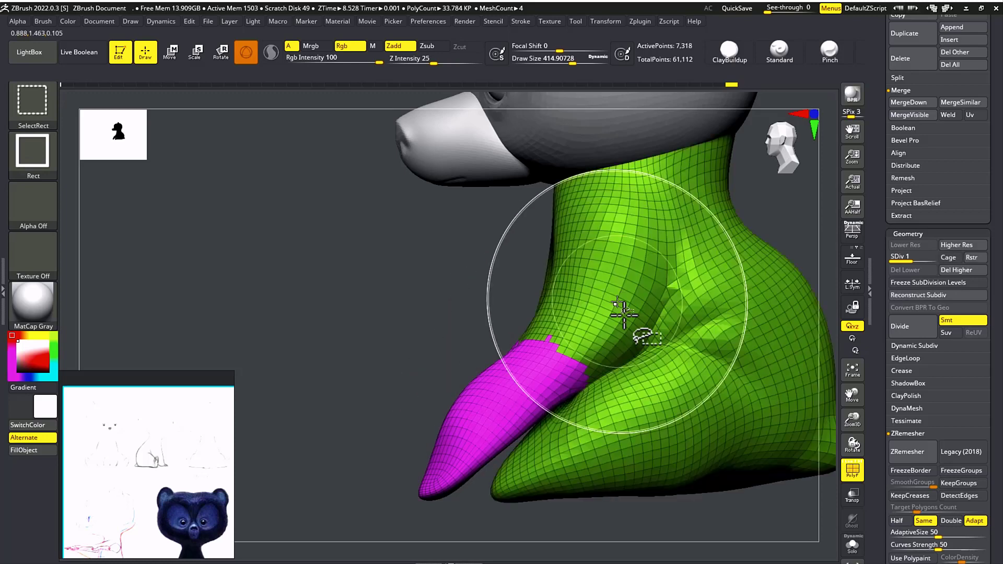
# Reduce the brush draw size to about 207 and hide the front-leg polygroup so the hind legs are exposed
pyautogui.moveTo(440, 265); pyautogui.dragTo(480, 316)
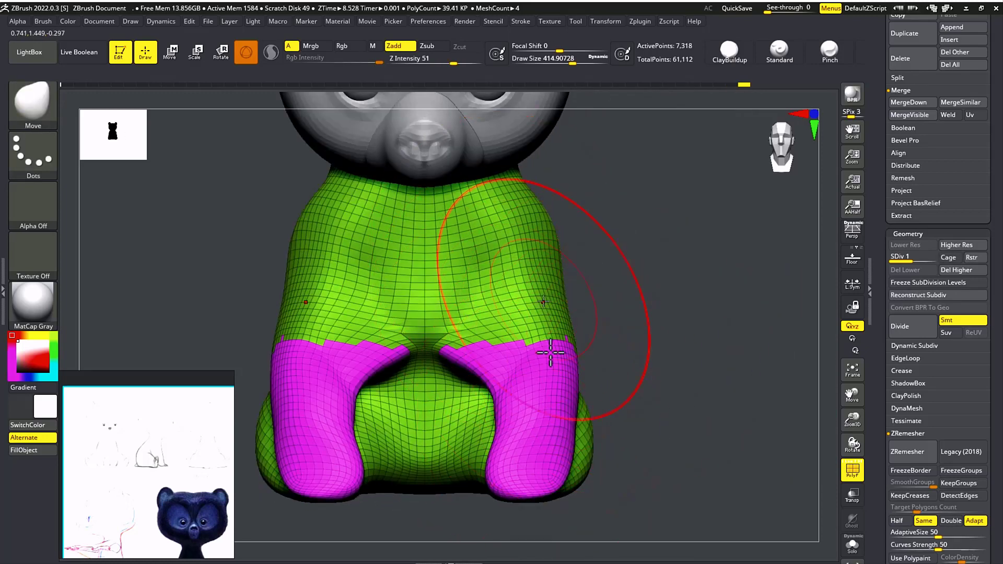
pyautogui.moveTo(636, 336); pyautogui.dragTo(579, 400)
pyautogui.press('s')
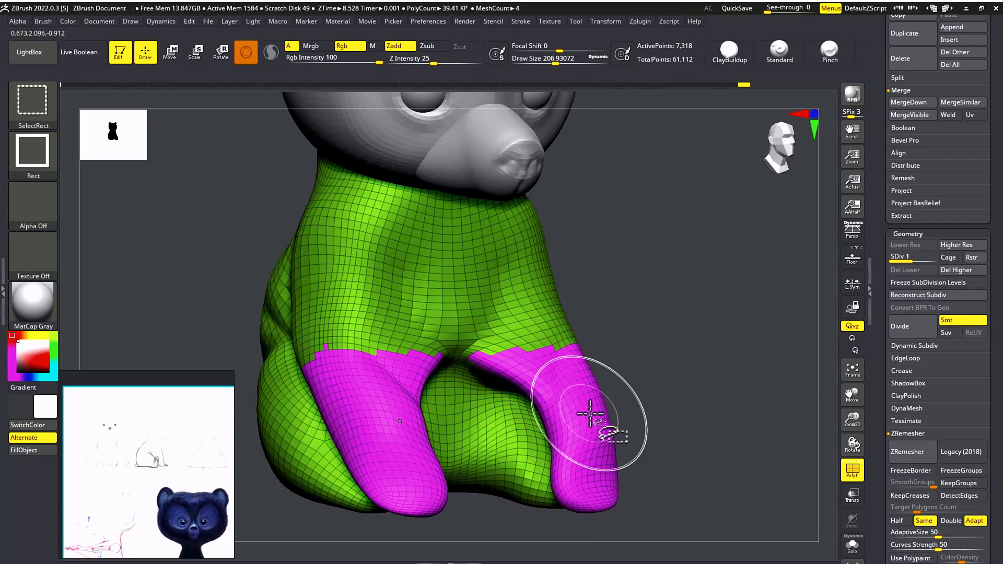
pyautogui.keyDown('ctrl'); pyautogui.keyDown('shift'); pyautogui.click(600, 445); pyautogui.keyUp('shift'); pyautogui.keyUp('ctrl')
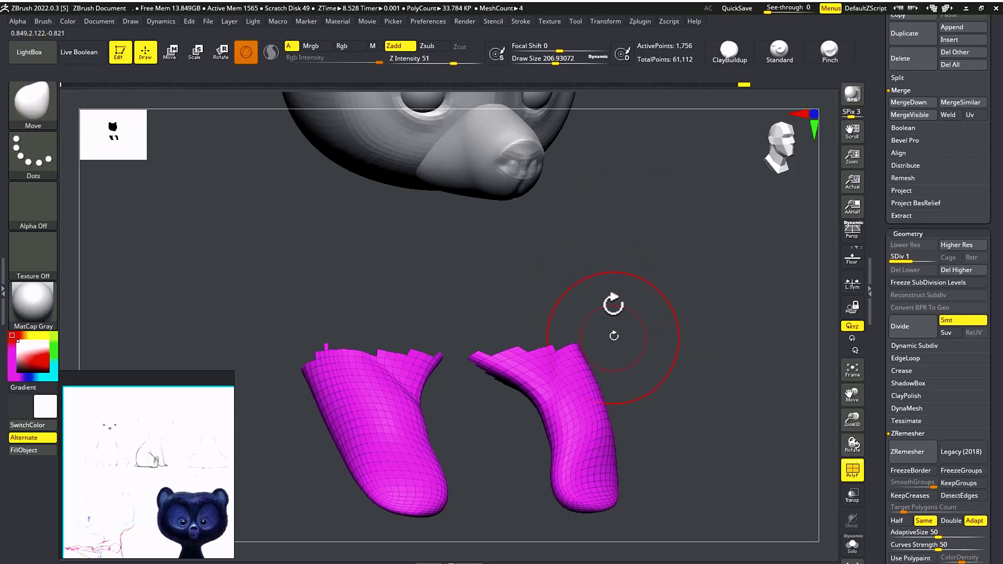
pyautogui.press('ctrl')
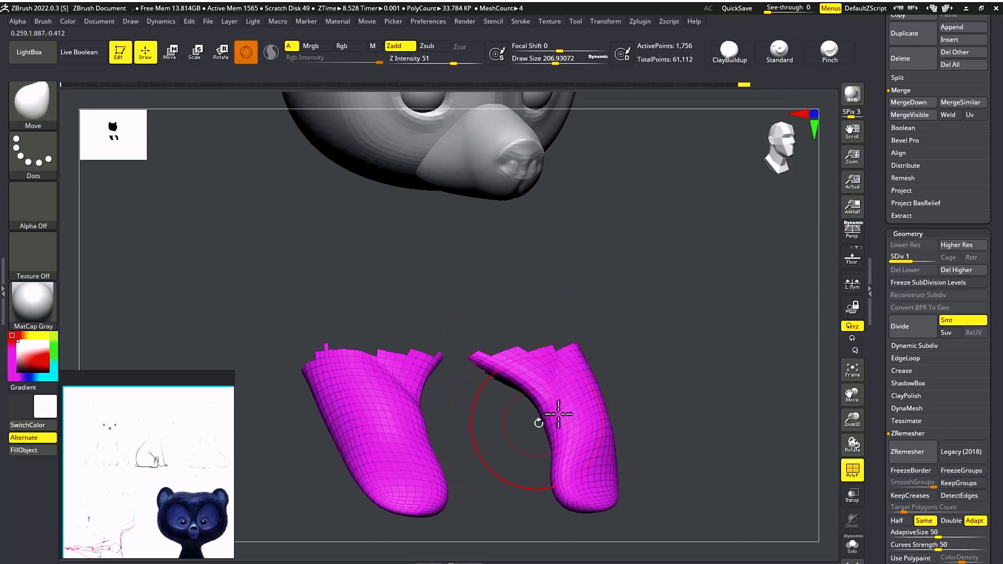
pyautogui.press('ctrl')
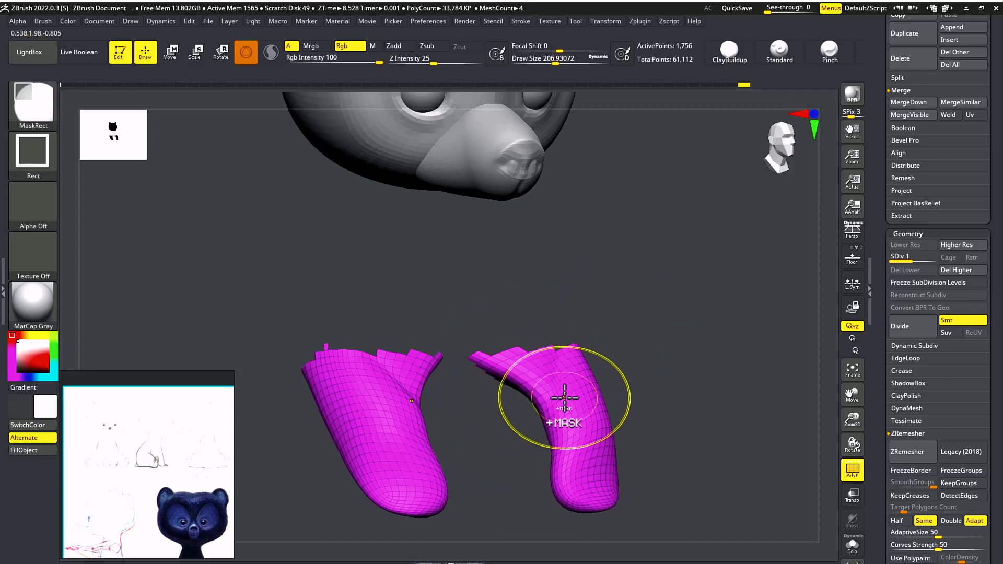
pyautogui.hotkey('ctrl', 'shift')
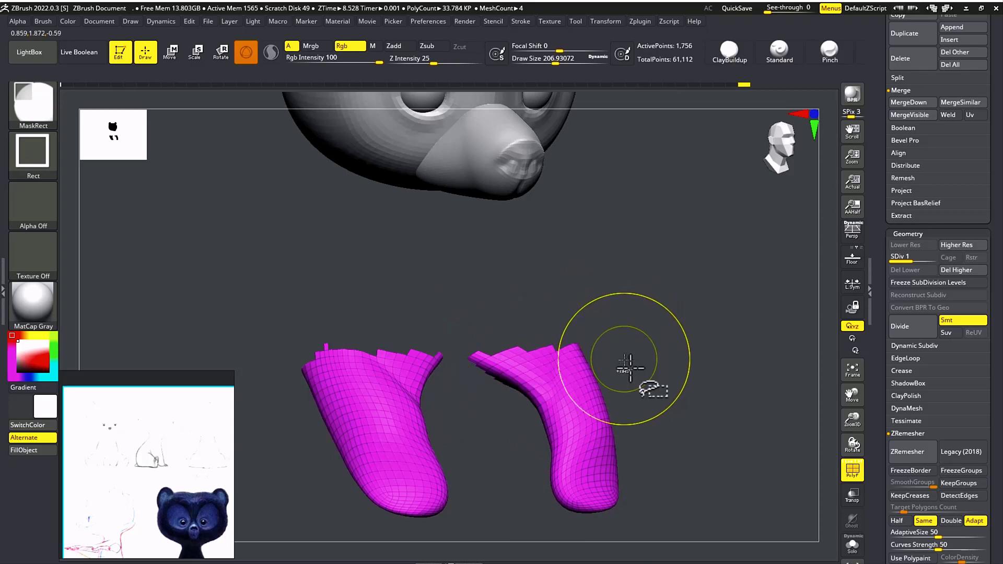
pyautogui.keyDown('ctrl'); pyautogui.keyDown('shift'); pyautogui.click(659, 335); pyautogui.keyUp('shift'); pyautogui.keyUp('ctrl')
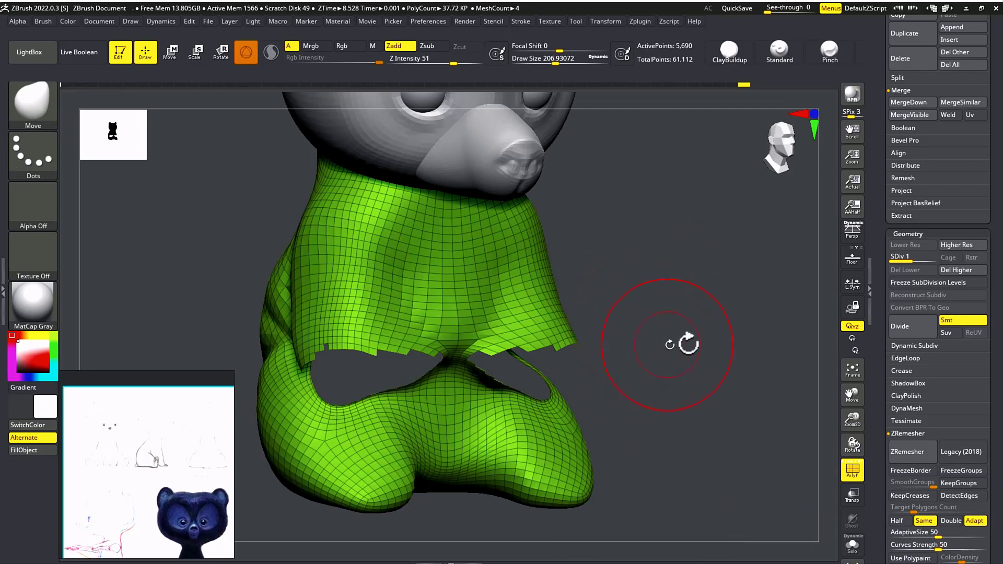
pyautogui.moveTo(672, 340)
pyautogui.keyDown('shift'); pyautogui.mouseDown()
pyautogui.moveTo(660, 329)
pyautogui.moveTo(664, 376)
pyautogui.mouseUp(); pyautogui.keyUp('shift')
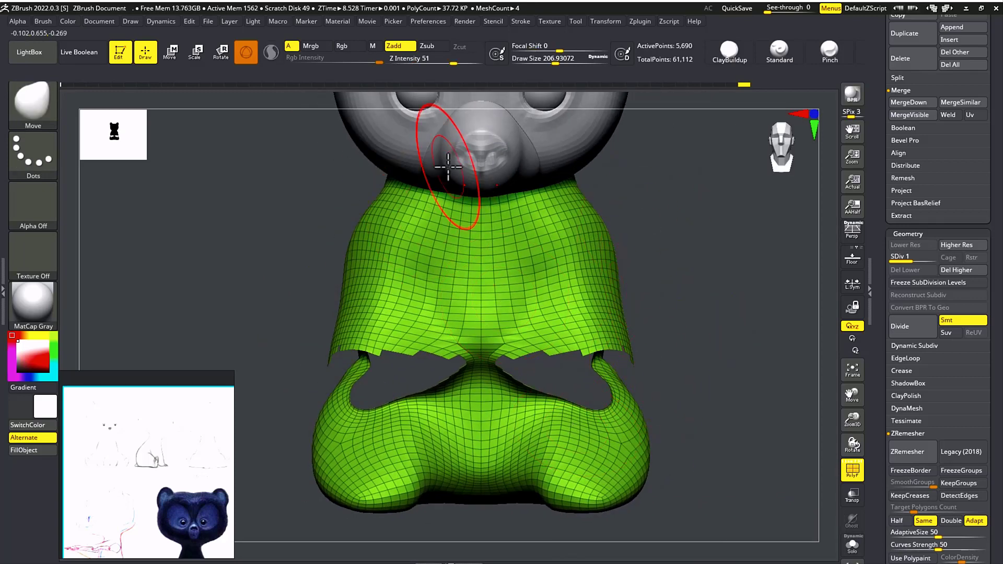
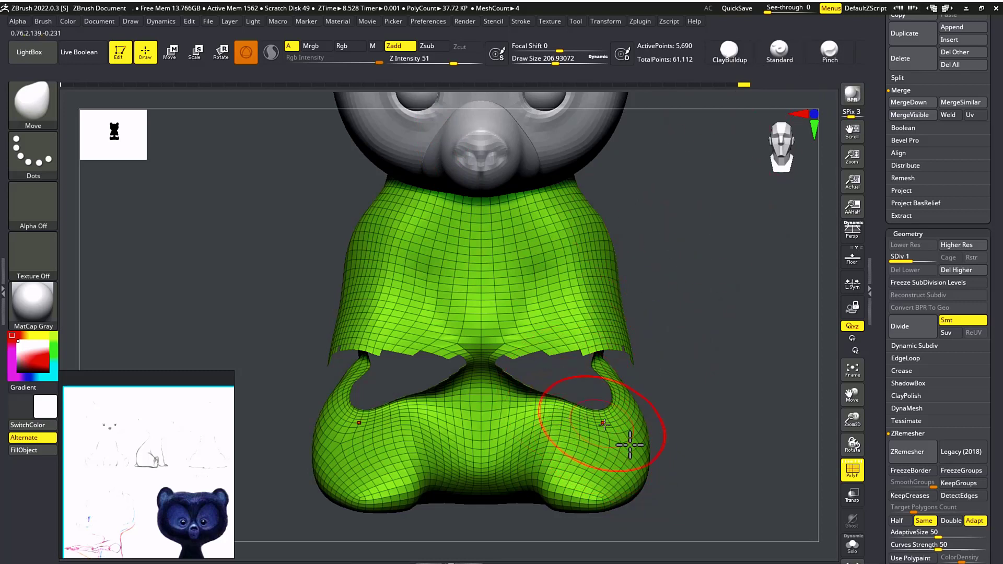
# Push out and raise the inner front of both hind legs with the Move brush at a draw size of about 182
pyautogui.moveTo(589, 449)
pyautogui.mouseDown()
pyautogui.moveTo(598, 420)
pyautogui.moveTo(633, 423)
pyautogui.moveTo(628, 410)
pyautogui.moveTo(548, 453)
pyautogui.moveTo(555, 464)
pyautogui.moveTo(611, 459)
pyautogui.moveTo(581, 488)
pyautogui.moveTo(586, 355)
pyautogui.moveTo(587, 365)
pyautogui.mouseUp()
pyautogui.press('s')
pyautogui.press('s')
pyautogui.moveTo(561, 510); pyautogui.dragTo(590, 516)
pyautogui.moveTo(706, 450); pyautogui.dragTo(712, 456)
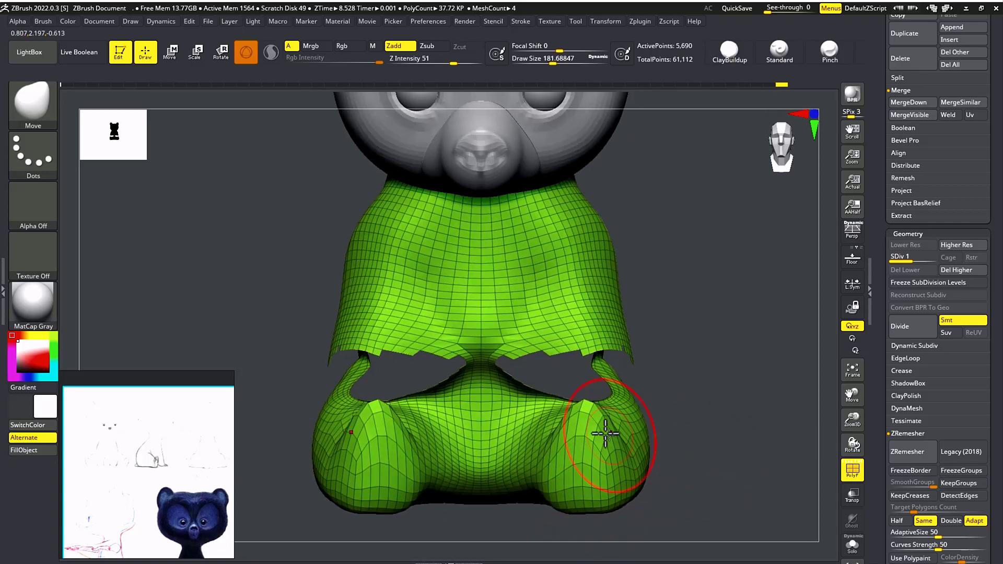
# Broaden and round the front of both hind feet with the Move brush at a draw size of about 182
pyautogui.moveTo(606, 432)
pyautogui.mouseDown()
pyautogui.moveTo(604, 422)
pyautogui.moveTo(544, 434)
pyautogui.moveTo(550, 412)
pyautogui.moveTo(601, 407)
pyautogui.mouseUp()
pyautogui.moveTo(622, 453); pyautogui.dragTo(627, 454)
pyautogui.moveTo(537, 465)
pyautogui.mouseDown()
pyautogui.moveTo(743, 429)
pyautogui.moveTo(557, 492)
pyautogui.moveTo(568, 441)
pyautogui.moveTo(579, 438)
pyautogui.mouseUp()
pyautogui.moveTo(607, 485); pyautogui.dragTo(606, 452)
pyautogui.keyDown('shift'); pyautogui.moveTo(606, 452); pyautogui.dragTo(606, 473, button='right'); pyautogui.keyUp('shift')
pyautogui.moveTo(585, 511); pyautogui.dragTo(579, 506)
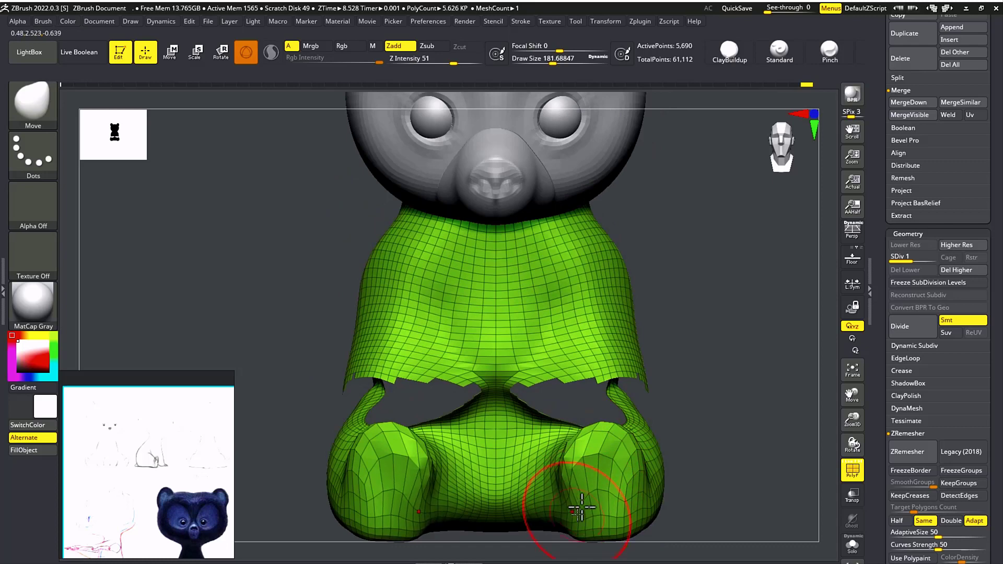
# Refine the side profile of the hind feet, evening out the sole and its lower edge
pyautogui.moveTo(723, 351); pyautogui.dragTo(586, 365)
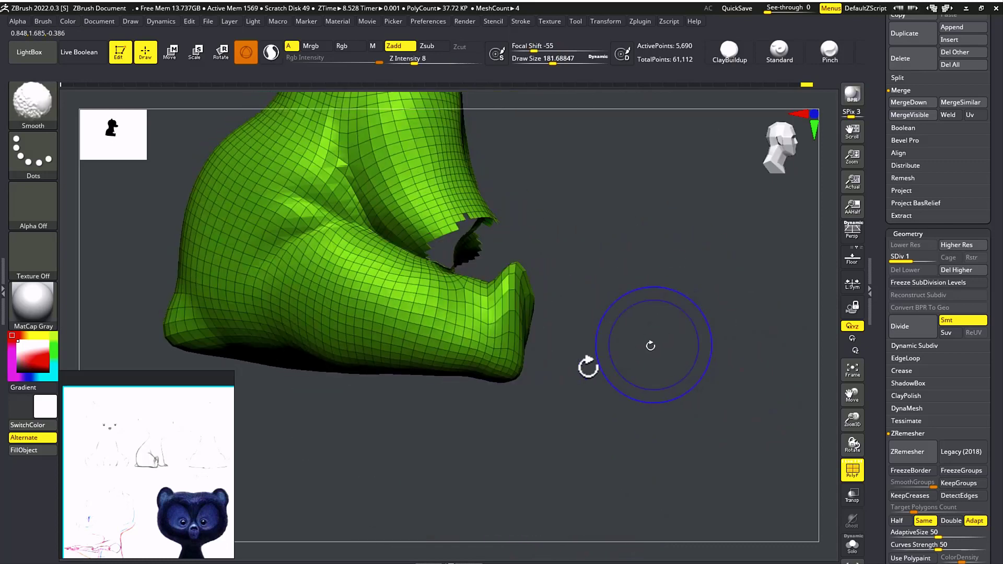
pyautogui.moveTo(526, 283); pyautogui.dragTo(527, 328)
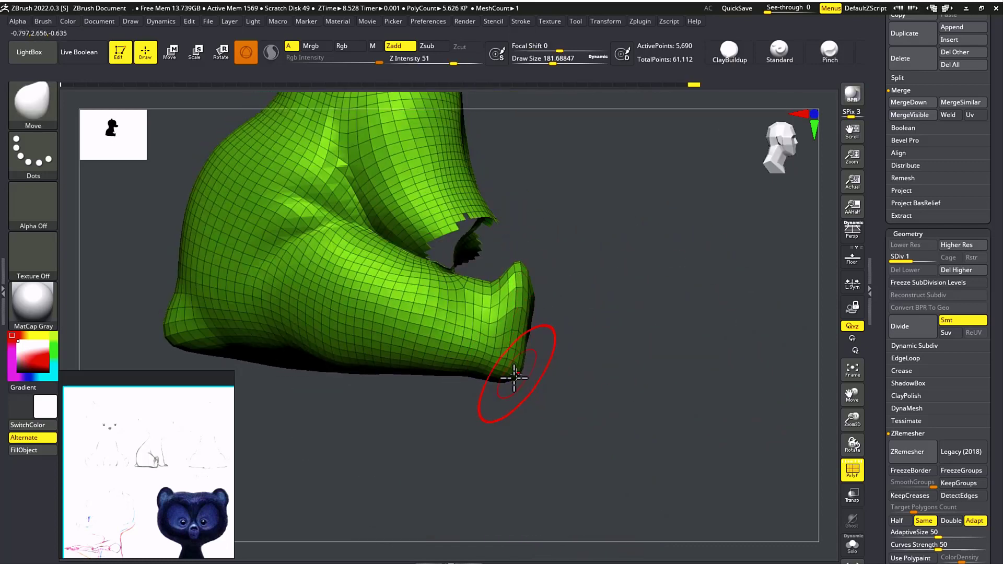
pyautogui.moveTo(516, 375); pyautogui.dragTo(667, 303)
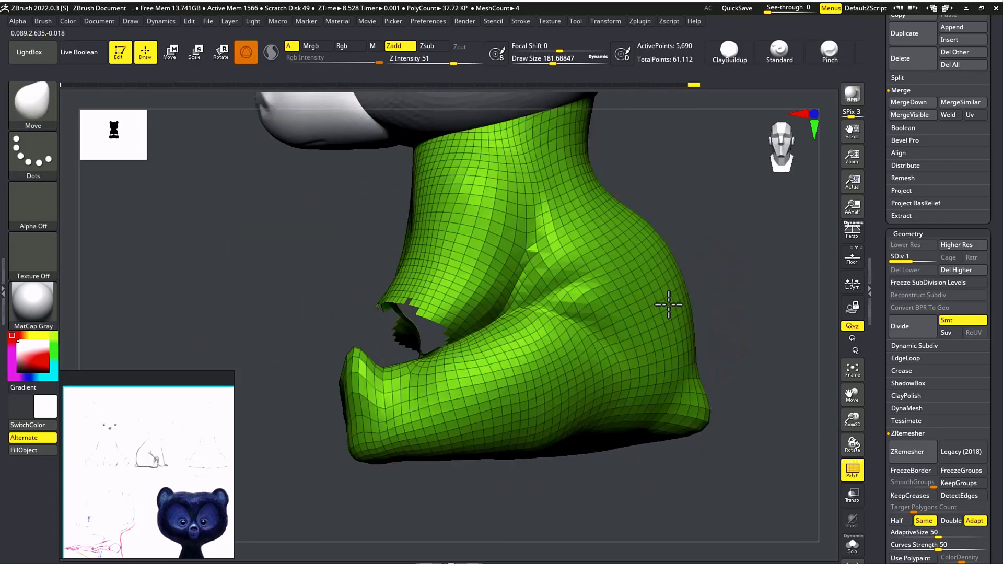
# Unhide the whole body, isolate the front-leg polygroup and view it from the side
pyautogui.keyDown('ctrl'); pyautogui.keyDown('shift'); pyautogui.click(730, 264); pyautogui.keyUp('shift'); pyautogui.keyUp('ctrl')
pyautogui.moveTo(456, 508)
pyautogui.keyDown('alt'); pyautogui.mouseDown()
pyautogui.moveTo(613, 472)
pyautogui.moveTo(586, 470)
pyautogui.moveTo(611, 463)
pyautogui.moveTo(609, 425)
pyautogui.mouseUp(); pyautogui.keyUp('alt')
pyautogui.keyDown('ctrl'); pyautogui.keyDown('shift'); pyautogui.click(608, 349); pyautogui.keyUp('shift'); pyautogui.keyUp('ctrl')
pyautogui.keyDown('shift'); pyautogui.moveTo(701, 286); pyautogui.dragTo(731, 289); pyautogui.keyUp('shift')
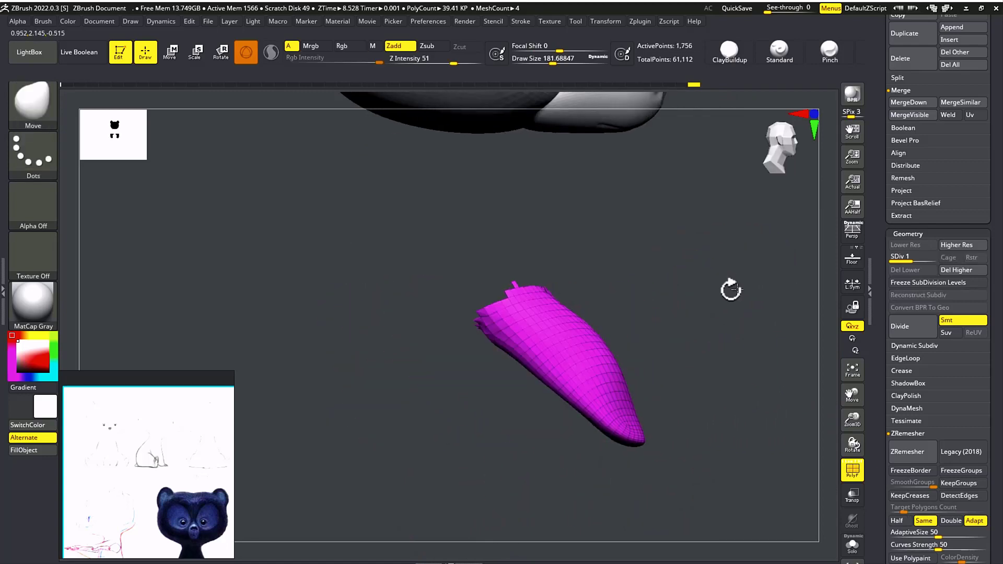
# Widen and square off the front paws with the Move brush at a draw size of about 344
pyautogui.press('s')
pyautogui.moveTo(562, 397)
pyautogui.mouseDown()
pyautogui.moveTo(632, 398)
pyautogui.moveTo(642, 369)
pyautogui.moveTo(674, 370)
pyautogui.moveTo(741, 405)
pyautogui.moveTo(600, 422)
pyautogui.mouseUp()
pyautogui.press(']')
pyautogui.press('s')
pyautogui.moveTo(522, 356); pyautogui.dragTo(511, 357)
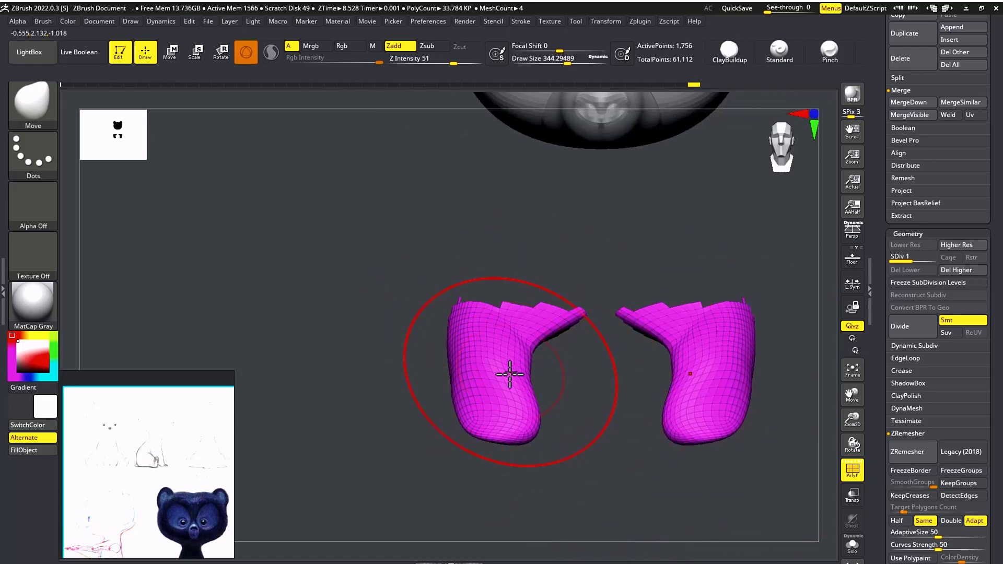
pyautogui.moveTo(473, 427); pyautogui.dragTo(459, 467)
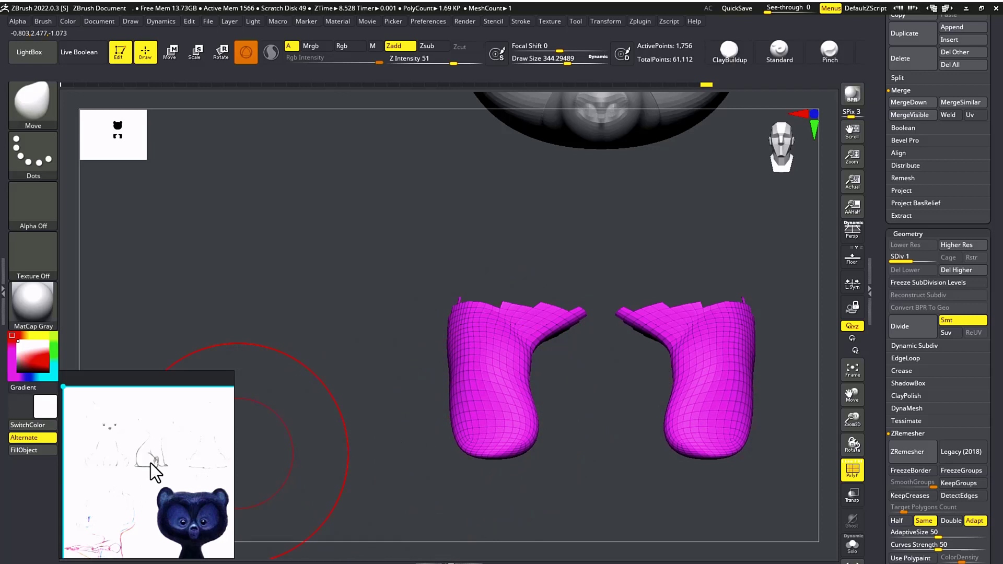
# Refine the sides and undersides of the front paws with the Move brush at draw sizes between about 158 and 245
pyautogui.keyDown('alt'); pyautogui.moveTo(566, 380); pyautogui.dragTo(597, 406); pyautogui.keyUp('alt')
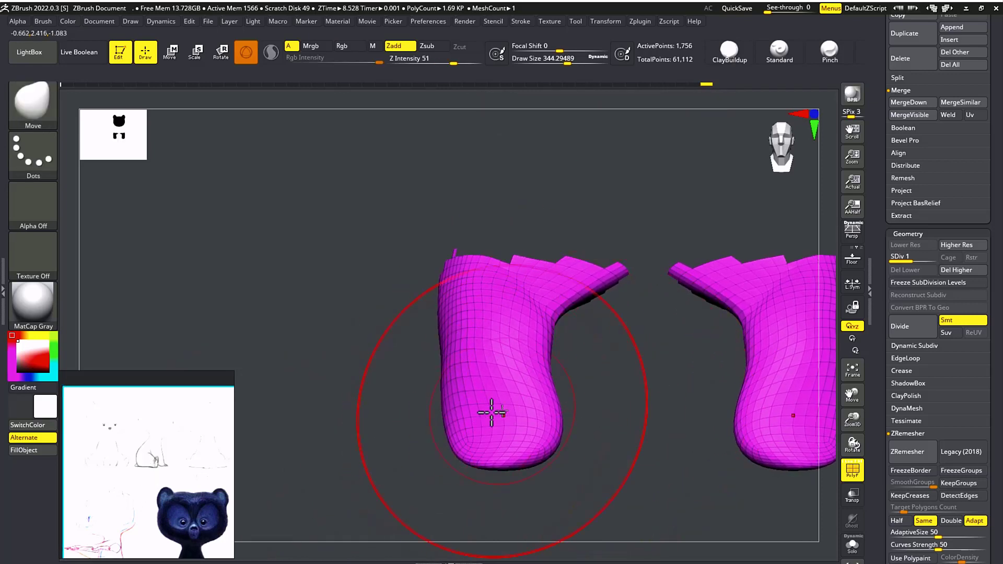
pyautogui.press('s')
pyautogui.moveTo(486, 415); pyautogui.dragTo(476, 415)
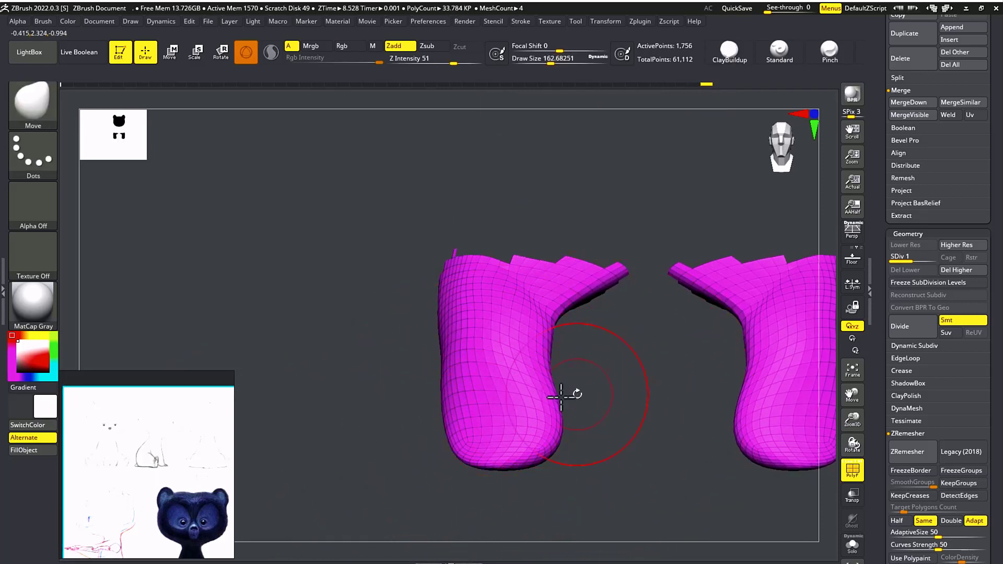
pyautogui.moveTo(605, 383); pyautogui.dragTo(511, 359)
pyautogui.moveTo(528, 409)
pyautogui.mouseDown()
pyautogui.moveTo(506, 365)
pyautogui.moveTo(387, 390)
pyautogui.moveTo(421, 391)
pyautogui.mouseUp()
pyautogui.press('s')
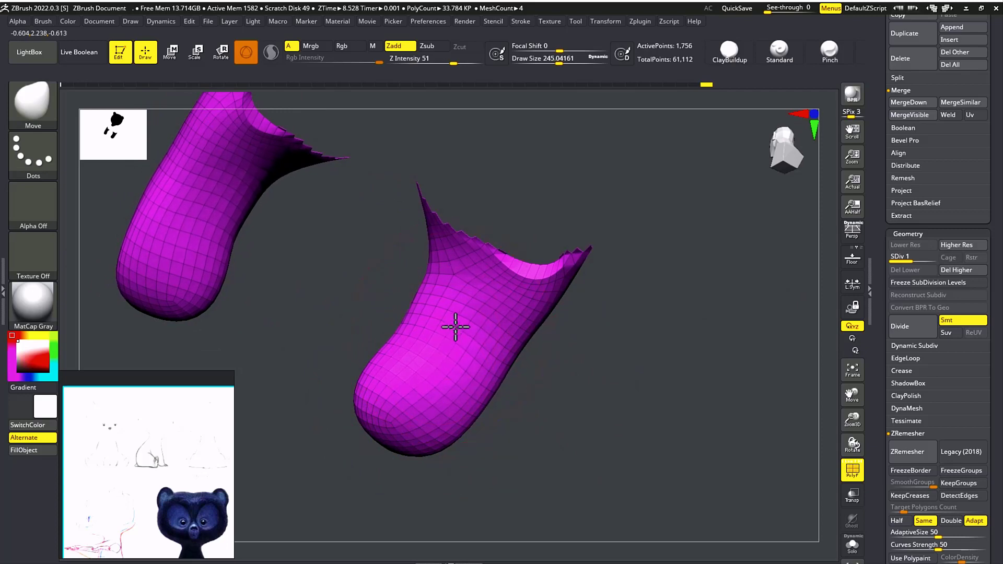
pyautogui.moveTo(375, 345); pyautogui.dragTo(457, 340)
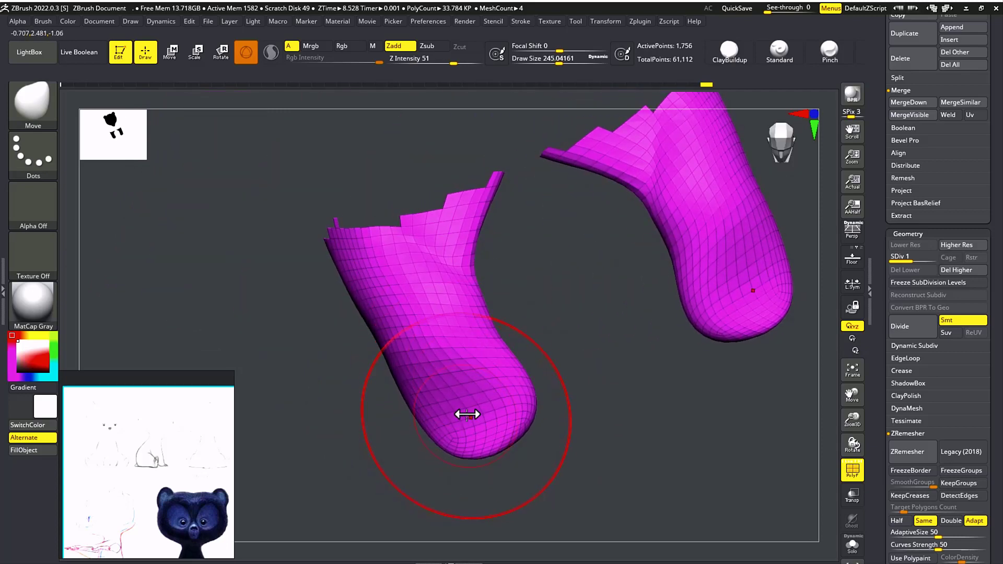
pyautogui.press('s')
pyautogui.moveTo(466, 414); pyautogui.dragTo(463, 418)
pyautogui.moveTo(515, 359); pyautogui.dragTo(468, 360)
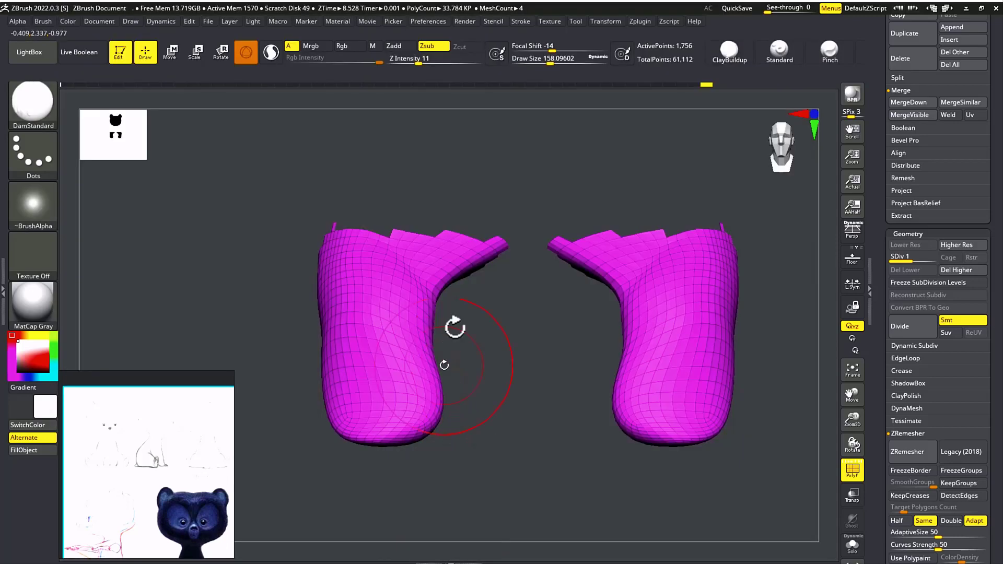
# Raise the front legs to subdivision level 2 and set the DamStandard brush to a draw size of about 35
pyautogui.press('s')
pyautogui.moveTo(420, 403); pyautogui.dragTo(416, 403)
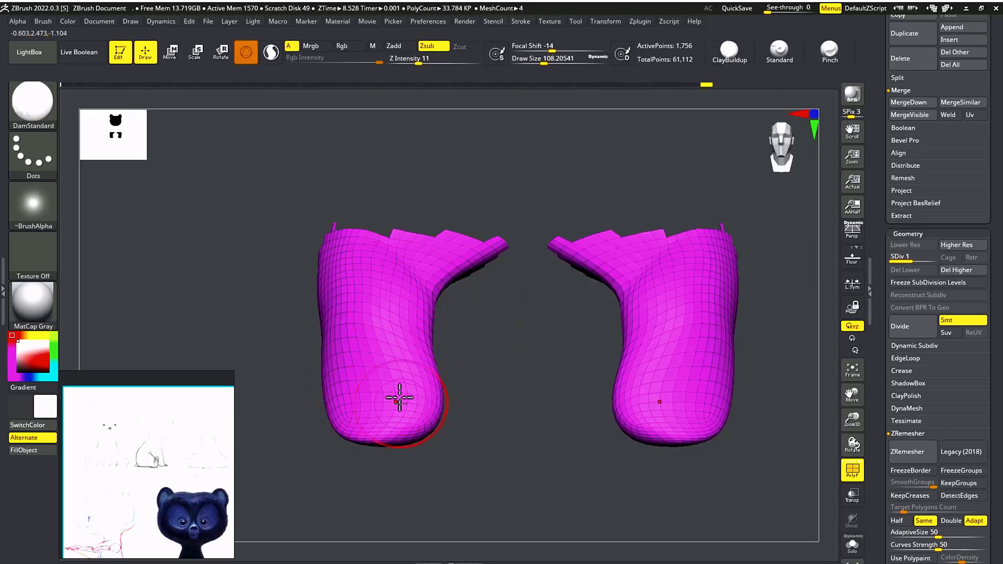
pyautogui.press('shift')
pyautogui.press('d')
pyautogui.keyDown('alt'); pyautogui.moveTo(491, 377); pyautogui.dragTo(593, 335); pyautogui.keyUp('alt')
pyautogui.press('s')
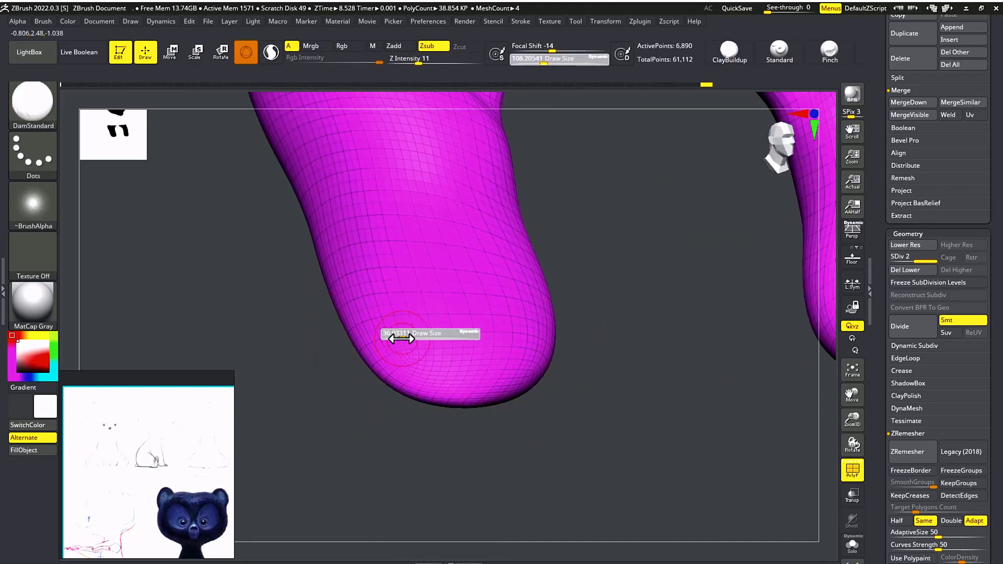
pyautogui.moveTo(404, 337); pyautogui.dragTo(397, 346)
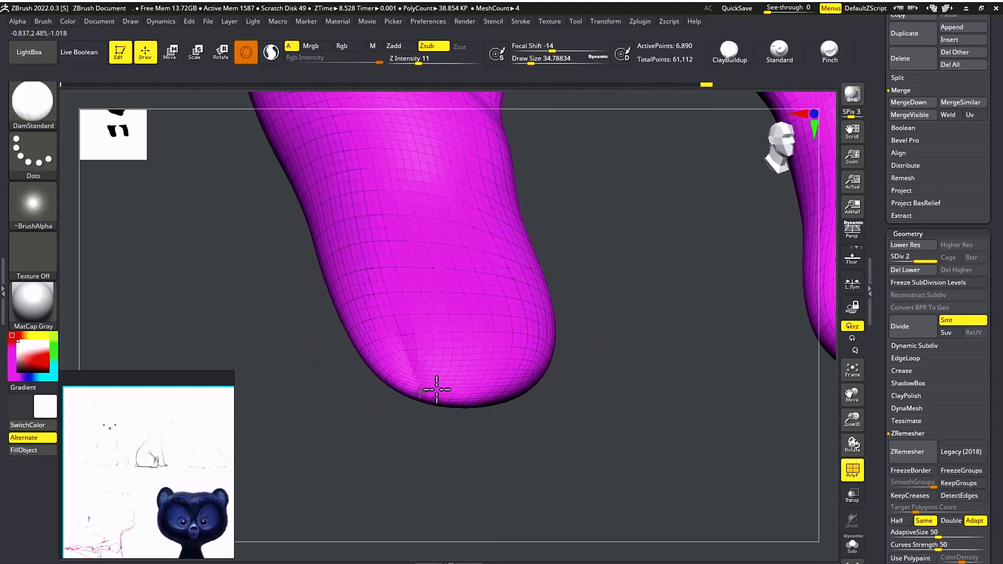
# Carve toe creases into the tips of the front paws with the DamStandard brush
pyautogui.moveTo(543, 375); pyautogui.dragTo(494, 321)
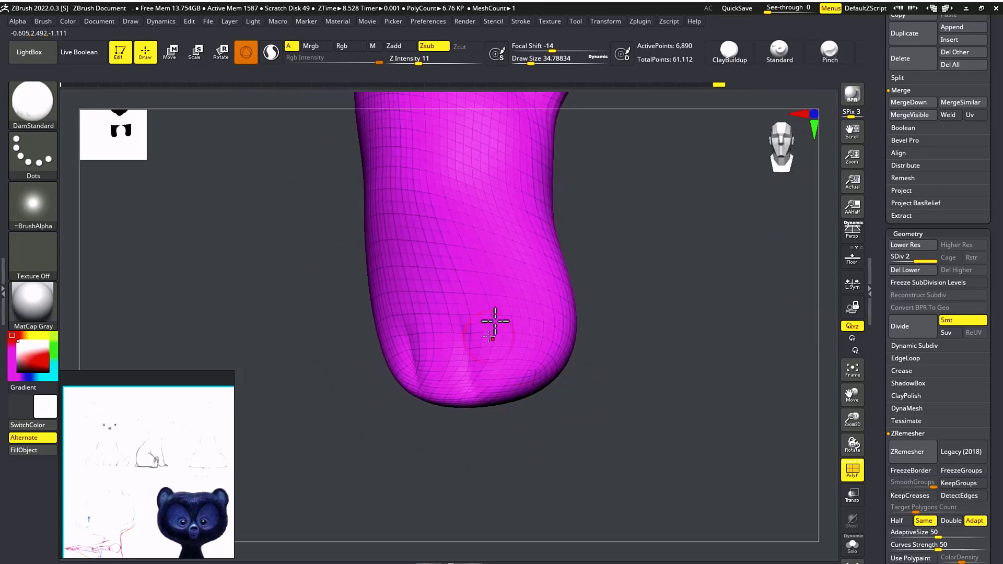
pyautogui.moveTo(517, 372); pyautogui.dragTo(483, 328)
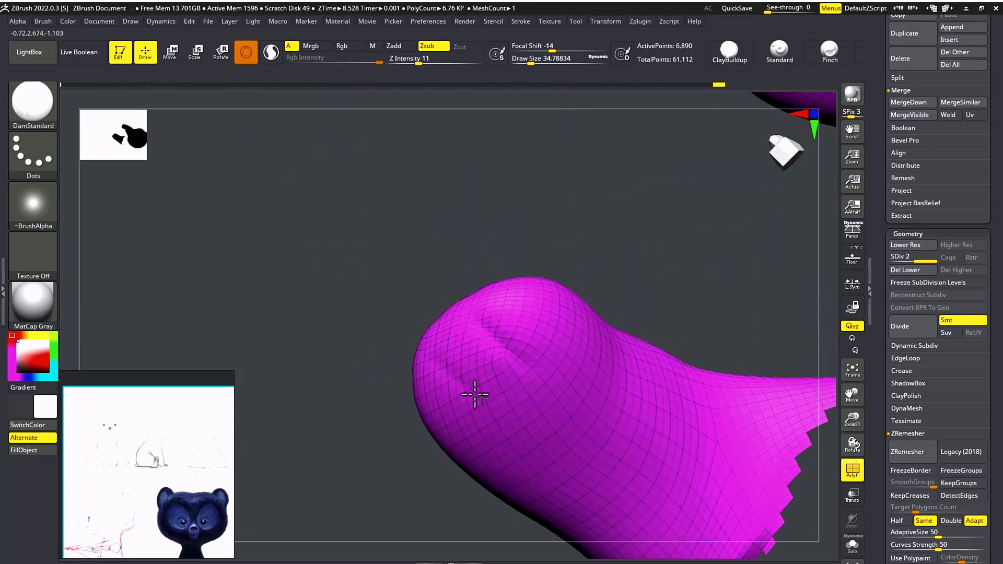
pyautogui.moveTo(496, 249); pyautogui.dragTo(356, 367)
pyautogui.keyDown('alt'); pyautogui.moveTo(590, 325); pyautogui.dragTo(479, 339); pyautogui.keyUp('alt')
# Unhide the whole body and drop it to subdivision level 1 in side view
pyautogui.keyDown('ctrl'); pyautogui.keyDown('shift'); pyautogui.click(572, 405); pyautogui.keyUp('shift'); pyautogui.keyUp('ctrl')
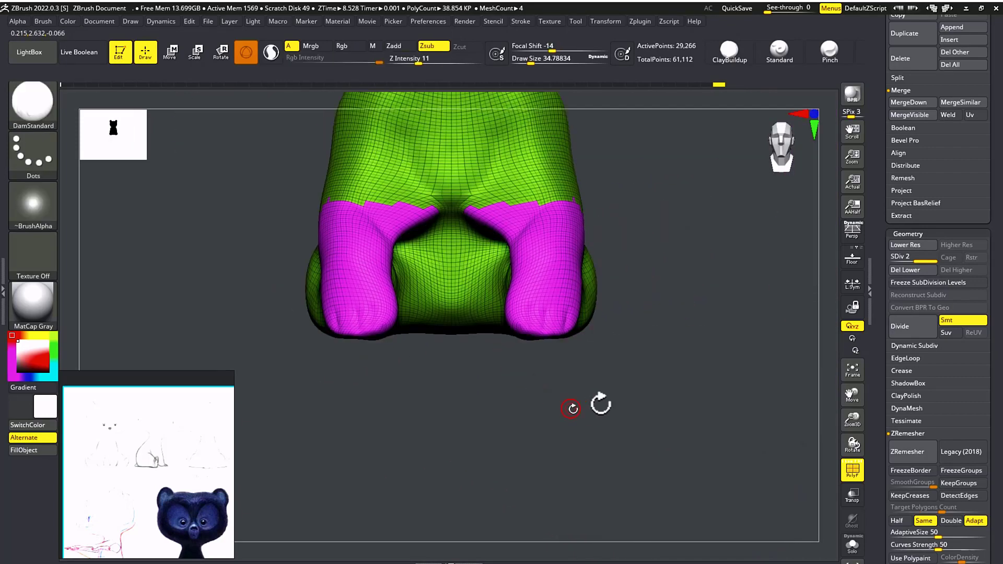
pyautogui.moveTo(632, 380); pyautogui.dragTo(653, 352)
pyautogui.moveTo(369, 309); pyautogui.dragTo(476, 311)
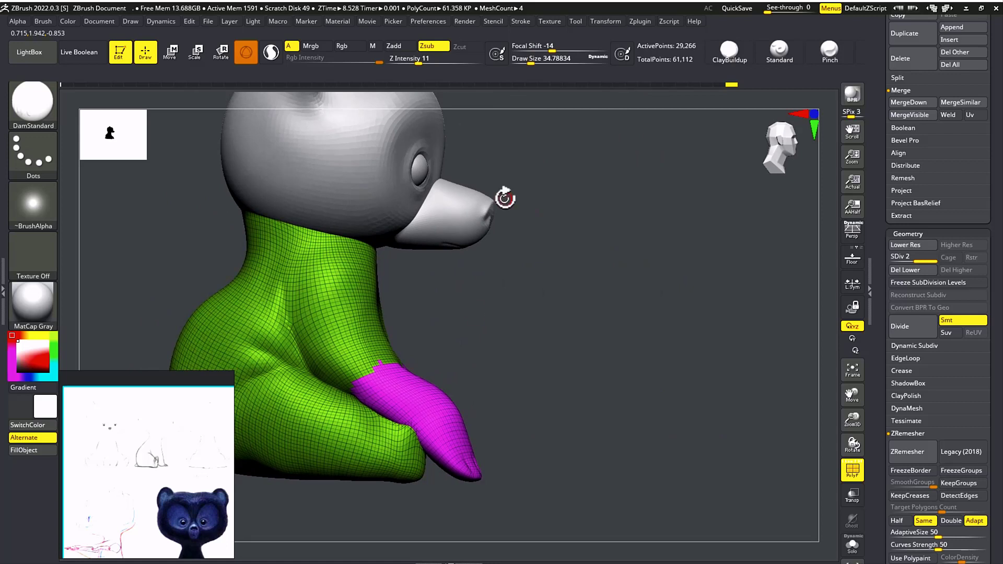
pyautogui.keyDown('alt'); pyautogui.moveTo(527, 350); pyautogui.dragTo(584, 327); pyautogui.keyUp('alt')
pyautogui.hotkey('shift', 'd')
# Push the front of the neck backward with the Move brush at a draw size of about 611
pyautogui.press('s')
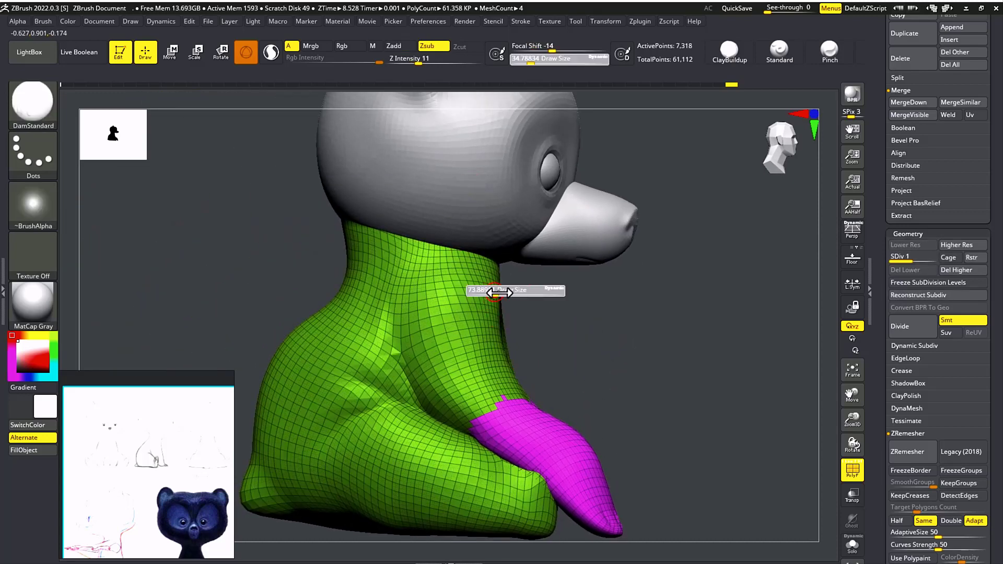
pyautogui.moveTo(493, 292); pyautogui.dragTo(530, 294)
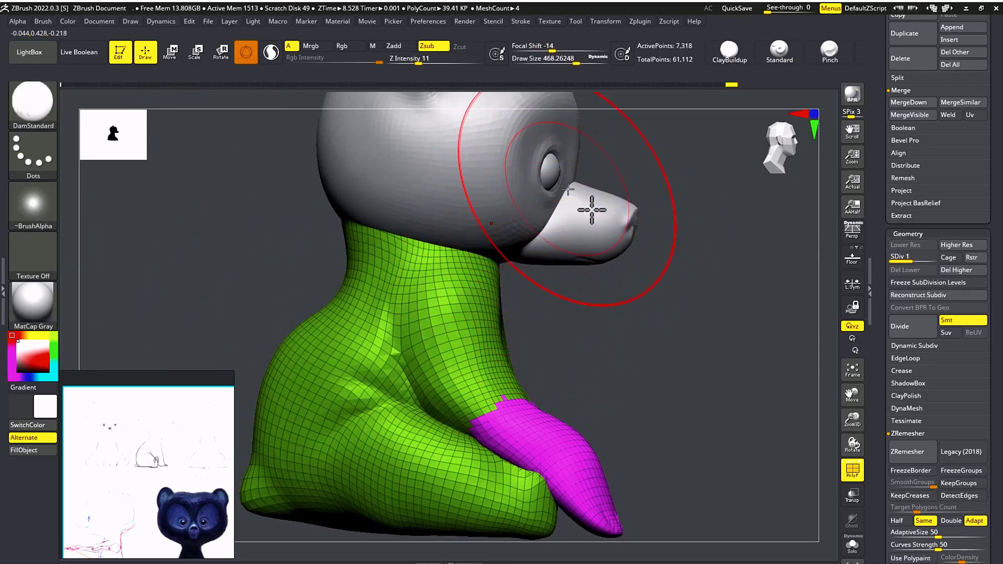
pyautogui.press('b')
pyautogui.press('m')
pyautogui.press('v')
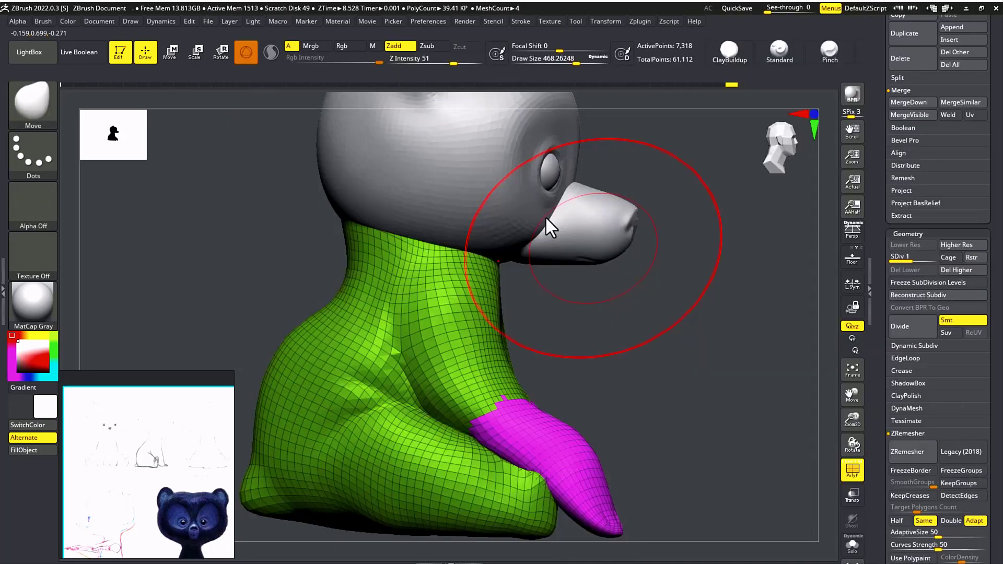
pyautogui.press('s')
pyautogui.moveTo(492, 265); pyautogui.dragTo(503, 267)
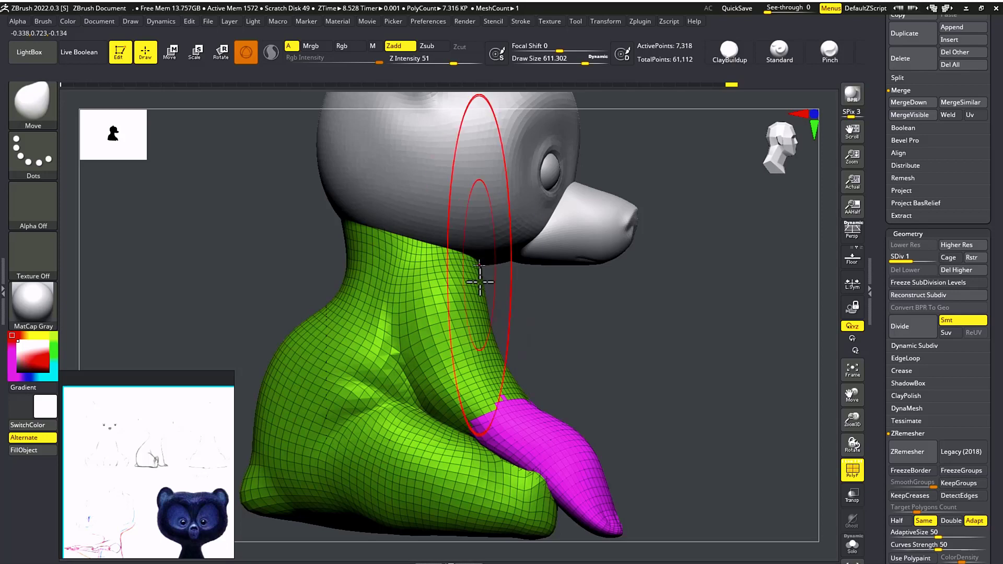
# Adjust the chest and upper front legs with the Move brush at a draw size of about 331
pyautogui.press('s')
pyautogui.moveTo(435, 311); pyautogui.dragTo(432, 311)
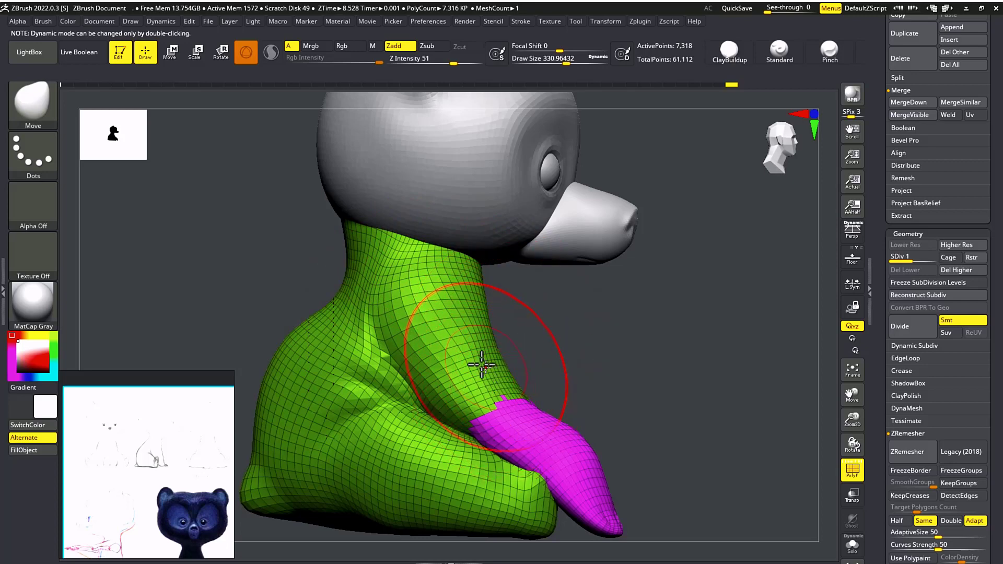
pyautogui.moveTo(482, 365); pyautogui.dragTo(509, 341)
pyautogui.moveTo(598, 376); pyautogui.dragTo(563, 376)
pyautogui.moveTo(742, 309)
pyautogui.keyDown('alt'); pyautogui.mouseDown()
pyautogui.moveTo(622, 322)
pyautogui.moveTo(683, 367)
pyautogui.mouseUp(); pyautogui.keyUp('alt')
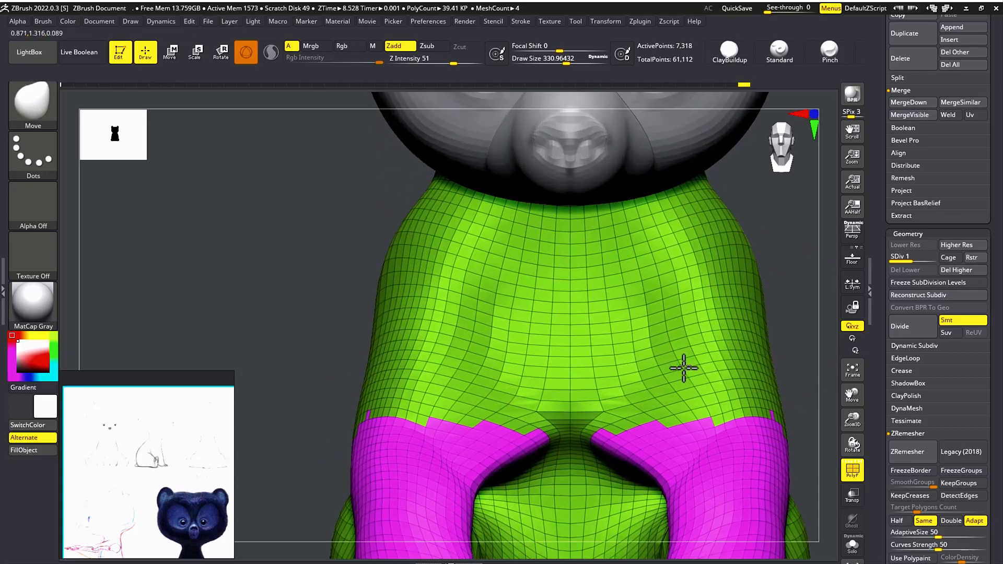
# Raise the lower chest edge between the front legs into an arch, refining its corners at a draw size of about 145
pyautogui.keyDown('alt'); pyautogui.moveTo(763, 317); pyautogui.dragTo(591, 206); pyautogui.keyUp('alt')
pyautogui.press('s')
pyautogui.click(407, 331)
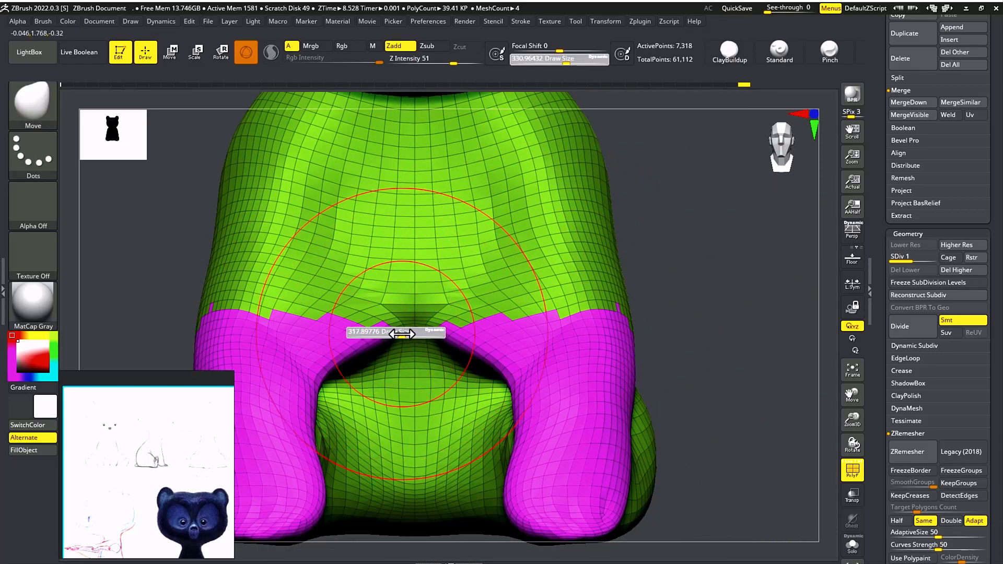
pyautogui.moveTo(429, 321)
pyautogui.mouseDown()
pyautogui.moveTo(466, 295)
pyautogui.moveTo(470, 304)
pyautogui.moveTo(472, 293)
pyautogui.moveTo(472, 306)
pyautogui.moveTo(440, 311)
pyautogui.moveTo(493, 295)
pyautogui.moveTo(475, 245)
pyautogui.mouseUp()
pyautogui.press('s')
pyautogui.click(458, 312)
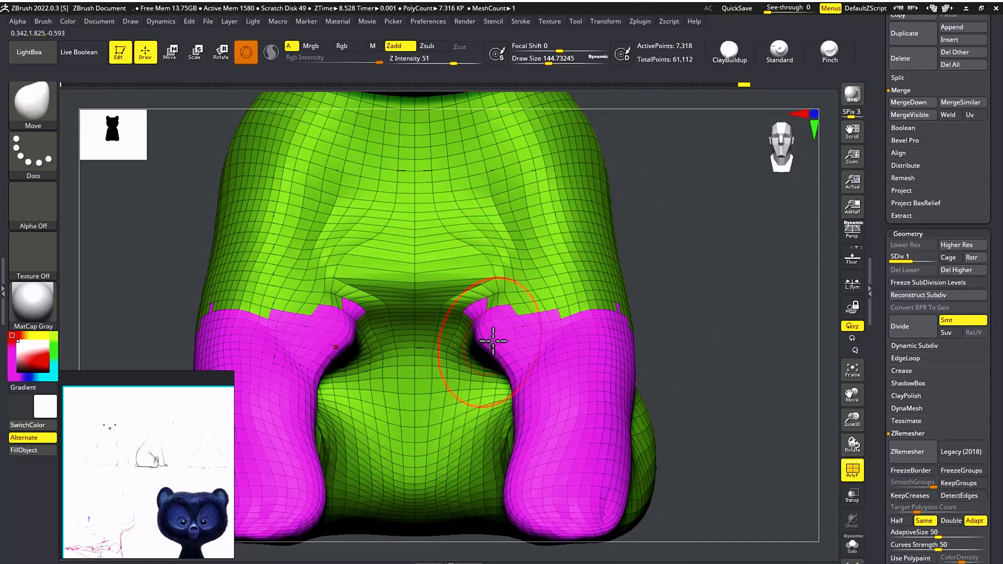
pyautogui.moveTo(489, 339)
pyautogui.mouseDown()
pyautogui.moveTo(510, 317)
pyautogui.moveTo(505, 293)
pyautogui.moveTo(507, 320)
pyautogui.moveTo(479, 288)
pyautogui.moveTo(496, 307)
pyautogui.mouseUp()
# Go to subdivision level 2 and carve creases between chest and front legs with DamStandard at a draw size of about 77
pyautogui.moveTo(701, 239)
pyautogui.keyDown('alt'); pyautogui.mouseDown()
pyautogui.moveTo(620, 255)
pyautogui.moveTo(640, 312)
pyautogui.moveTo(621, 316)
pyautogui.moveTo(649, 297)
pyautogui.moveTo(604, 333)
pyautogui.mouseUp(); pyautogui.keyUp('alt')
pyautogui.press('d')
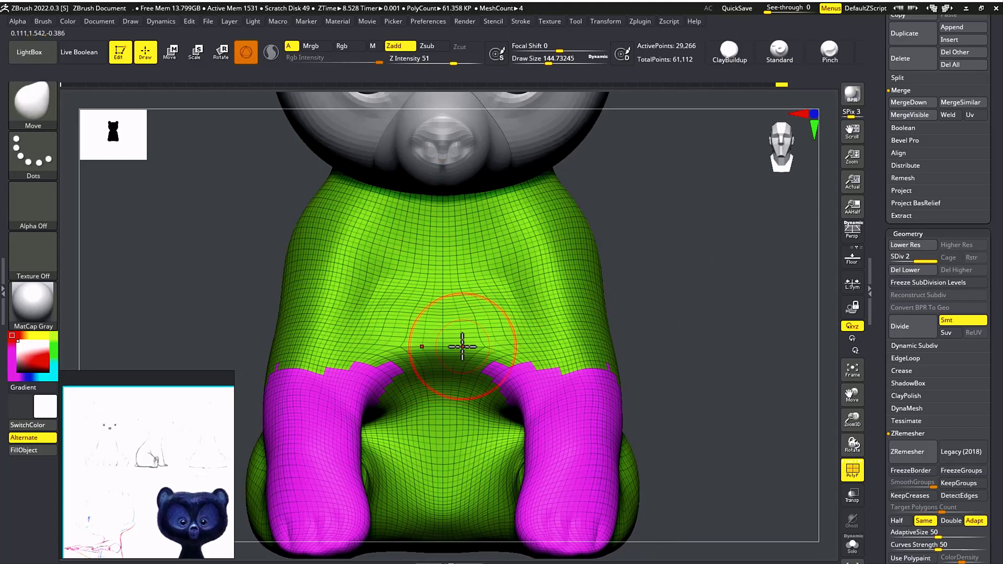
pyautogui.press('b')
pyautogui.press('d')
pyautogui.press('s')
pyautogui.press('s')
pyautogui.moveTo(453, 342); pyautogui.dragTo(433, 344)
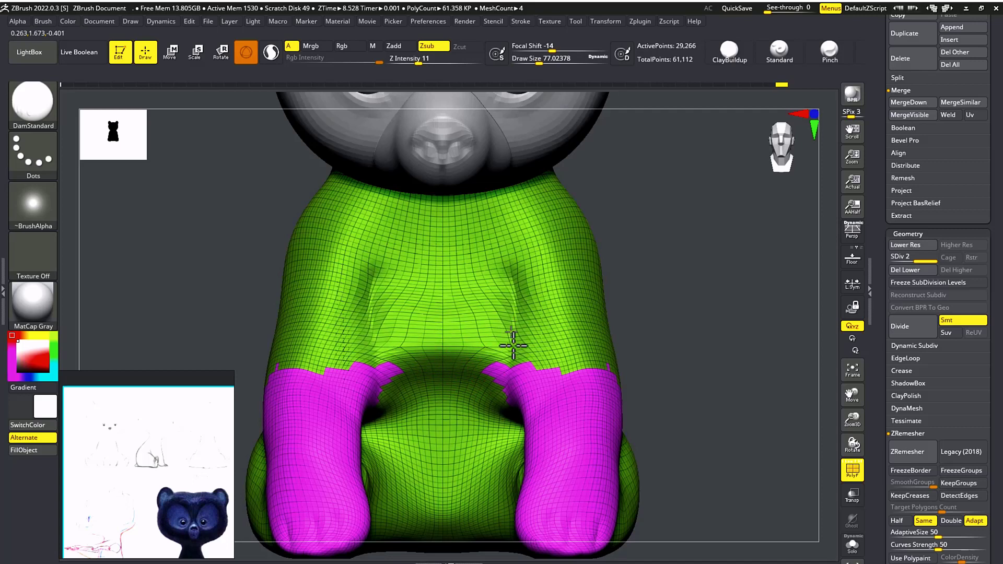
# Smooth the carved chest creases and the area where the arch meets the front legs
pyautogui.press('shift')
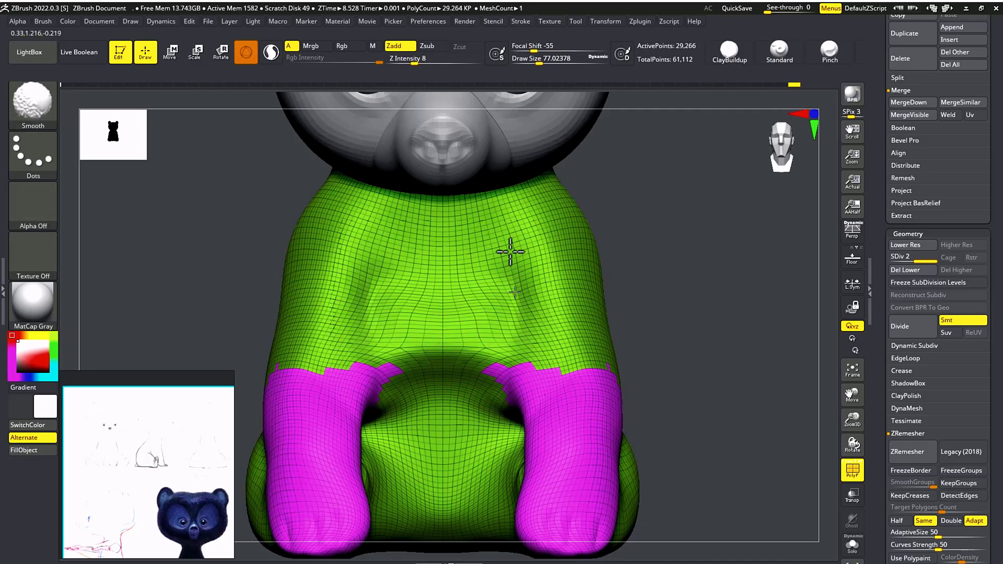
pyautogui.moveTo(666, 343)
pyautogui.mouseDown()
pyautogui.moveTo(653, 336)
pyautogui.moveTo(672, 351)
pyautogui.moveTo(701, 343)
pyautogui.moveTo(691, 344)
pyautogui.mouseUp()
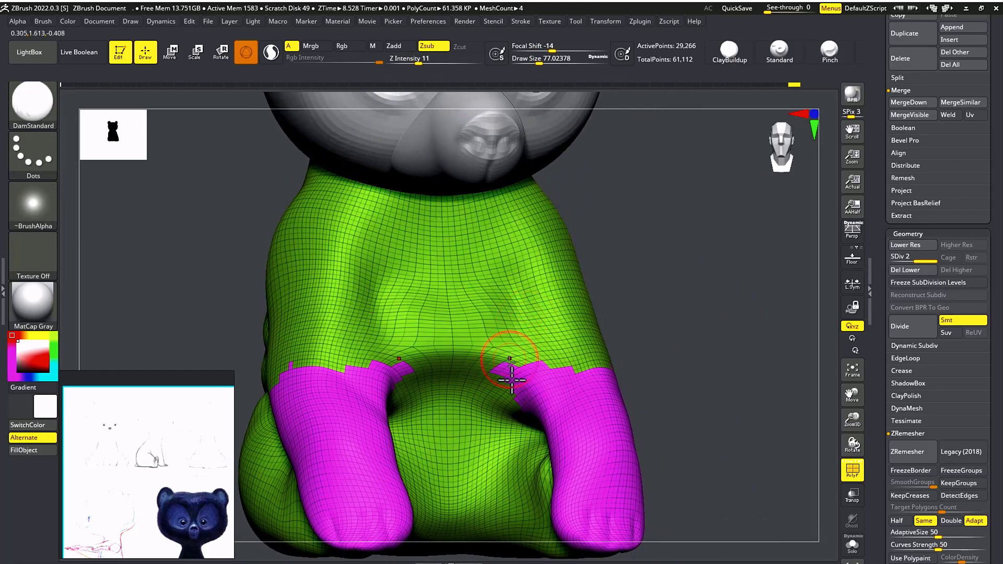
pyautogui.keyDown('shift'); pyautogui.moveTo(515, 356); pyautogui.dragTo(508, 337); pyautogui.keyUp('shift')
# Hide the polyframe, drop the body to subdivision level 1 and remesh it with ZRemesher using the Same polygon count option
pyautogui.hotkey('shift', 'f')
pyautogui.hotkey('shift', 'd')
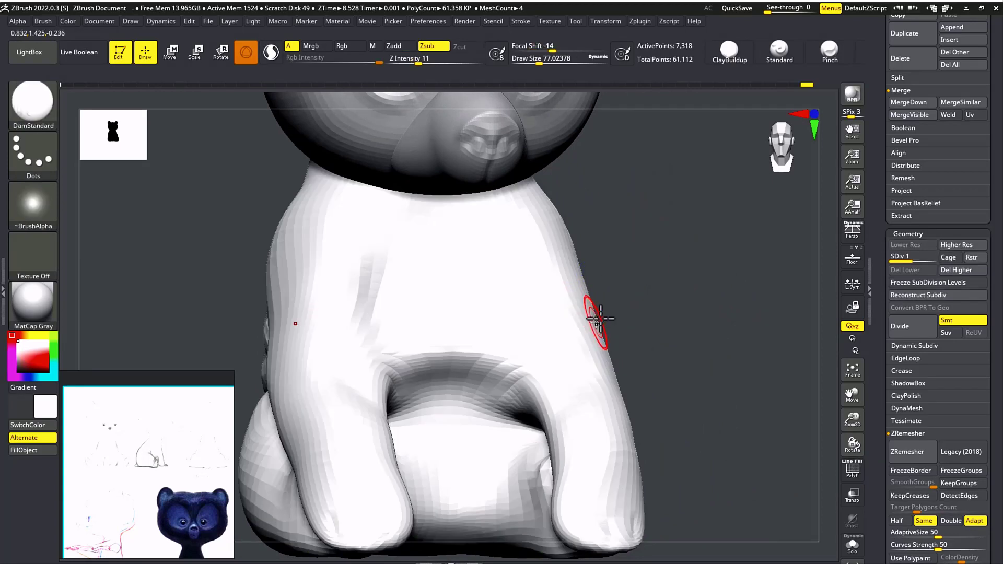
pyautogui.moveTo(675, 274); pyautogui.dragTo(643, 257)
pyautogui.keyDown('shift'); pyautogui.moveTo(643, 258); pyautogui.dragTo(652, 302, button='right'); pyautogui.keyUp('shift')
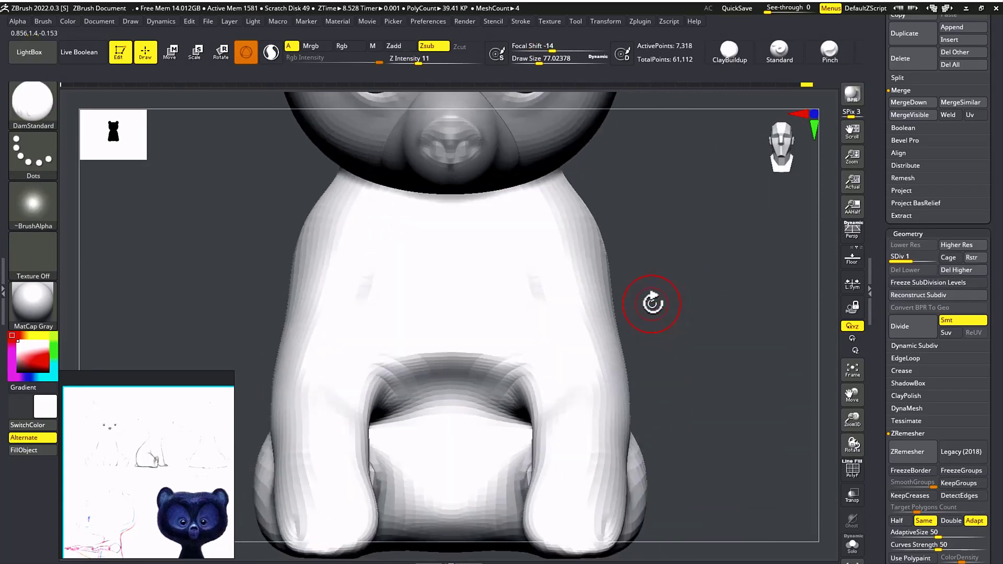
pyautogui.keyDown('ctrl'); pyautogui.moveTo(695, 269); pyautogui.dragTo(819, 274, button='right'); pyautogui.keyUp('ctrl')
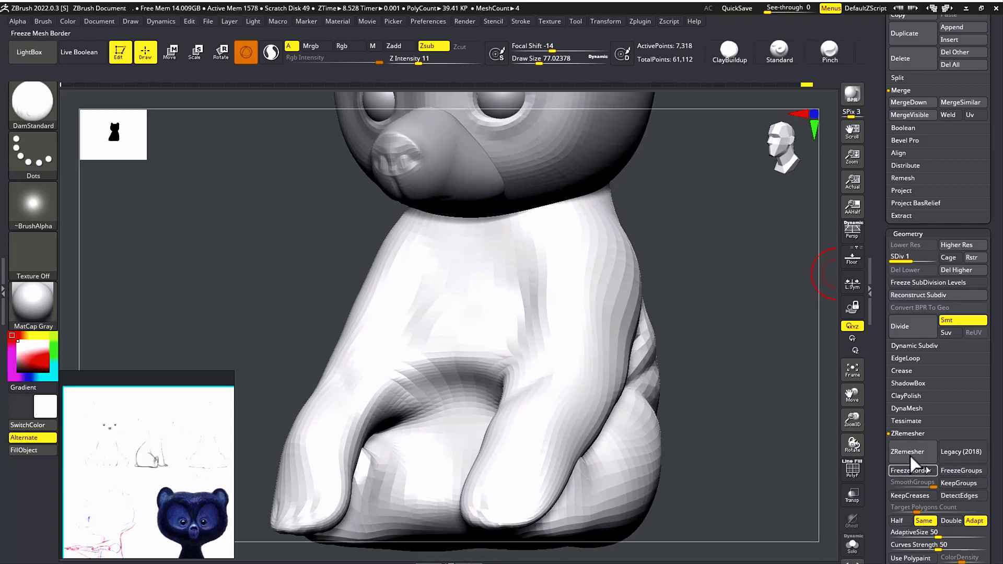
pyautogui.click(910, 453)
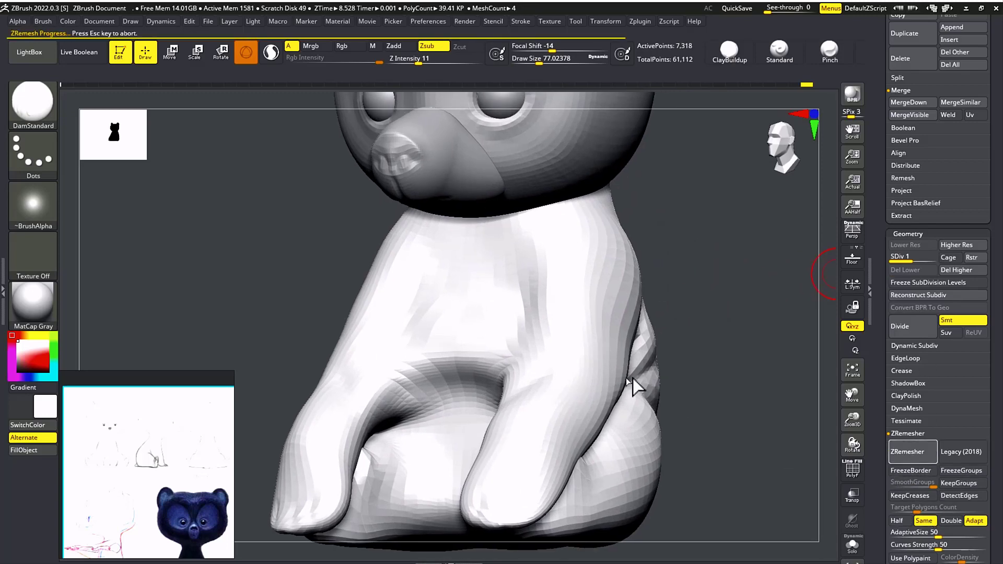
# Show the polyframe to check the body's new topology, then undo the last remesh
pyautogui.moveTo(687, 352)
pyautogui.keyDown('shift'); pyautogui.mouseDown()
pyautogui.moveTo(712, 347)
pyautogui.moveTo(701, 336)
pyautogui.moveTo(649, 340)
pyautogui.moveTo(619, 328)
pyautogui.mouseUp(); pyautogui.keyUp('shift')
pyautogui.hotkey('shift', 'f')
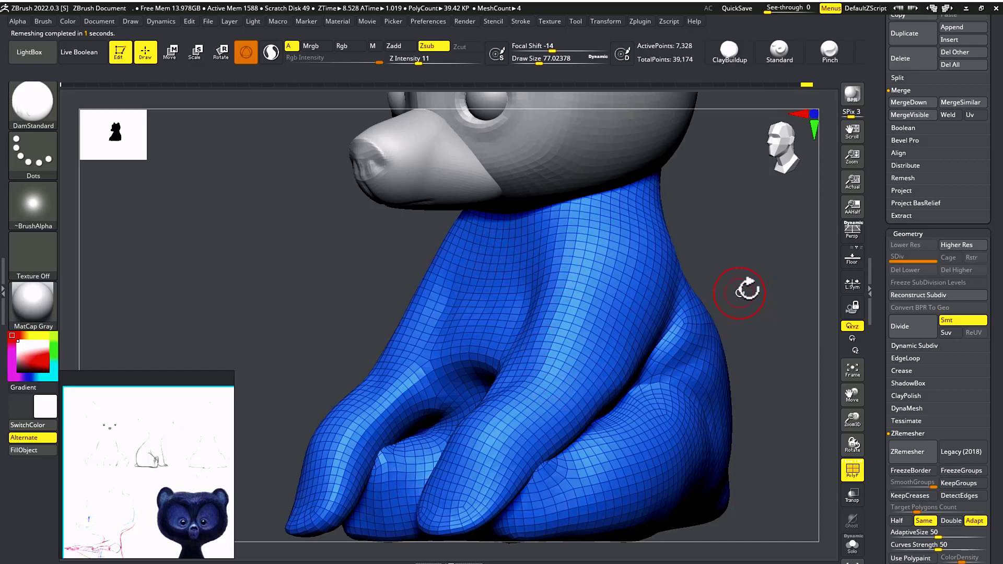
pyautogui.moveTo(746, 289); pyautogui.dragTo(710, 179)
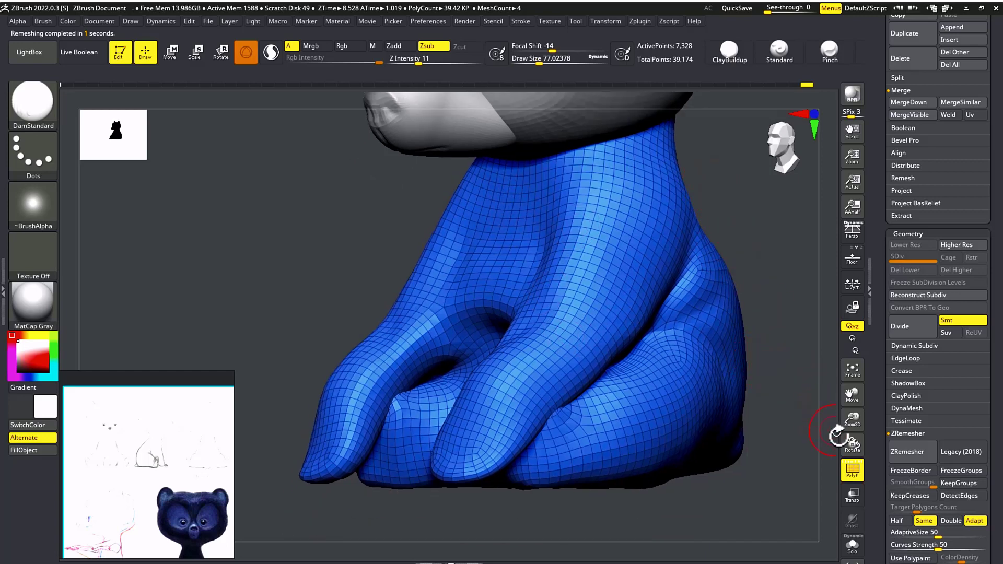
pyautogui.hotkey('ctrl', 'z')
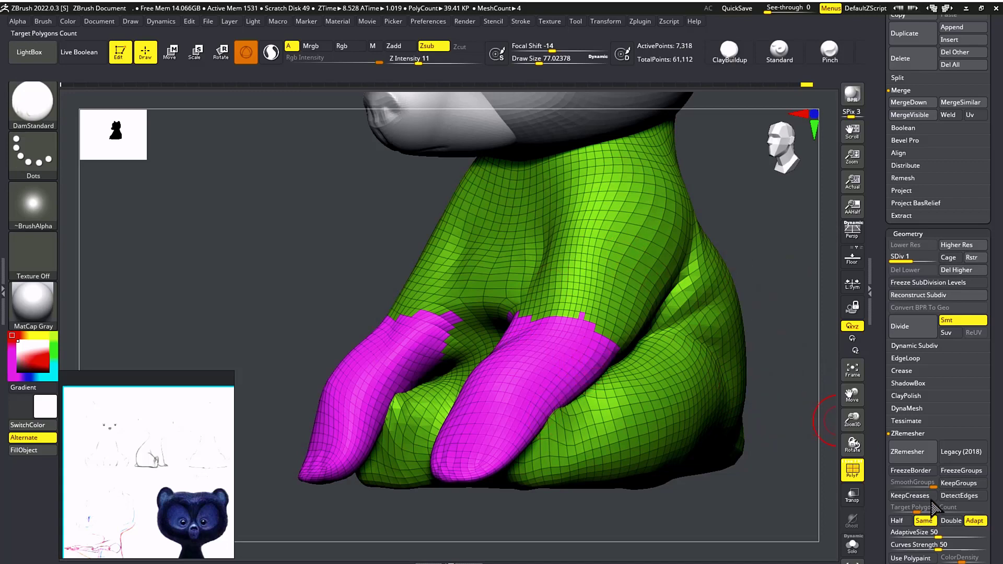
# Remesh the body with ZRemesher, keeping the polygroups and setting the group border smoothing to 0
pyautogui.click(906, 448)
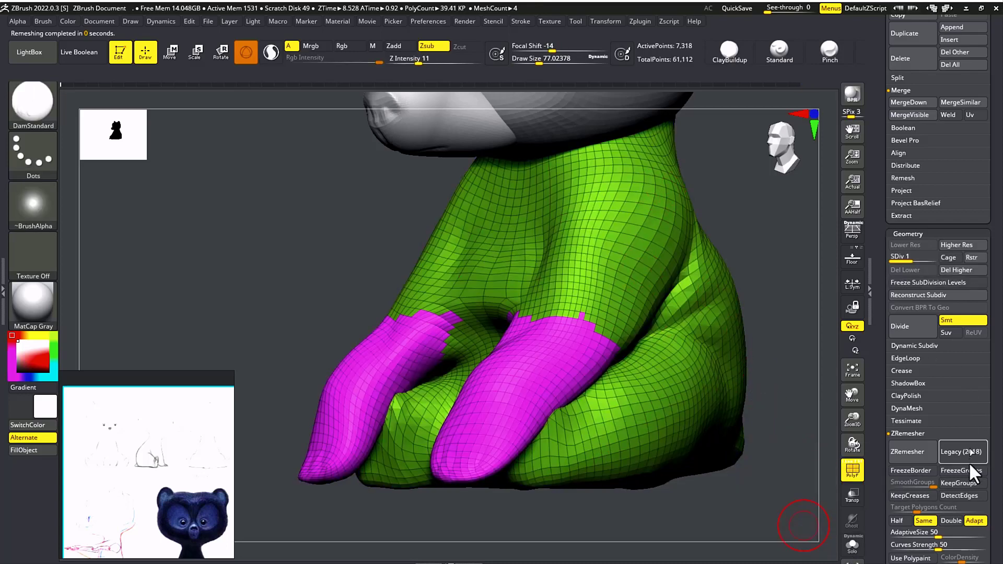
pyautogui.click(961, 484)
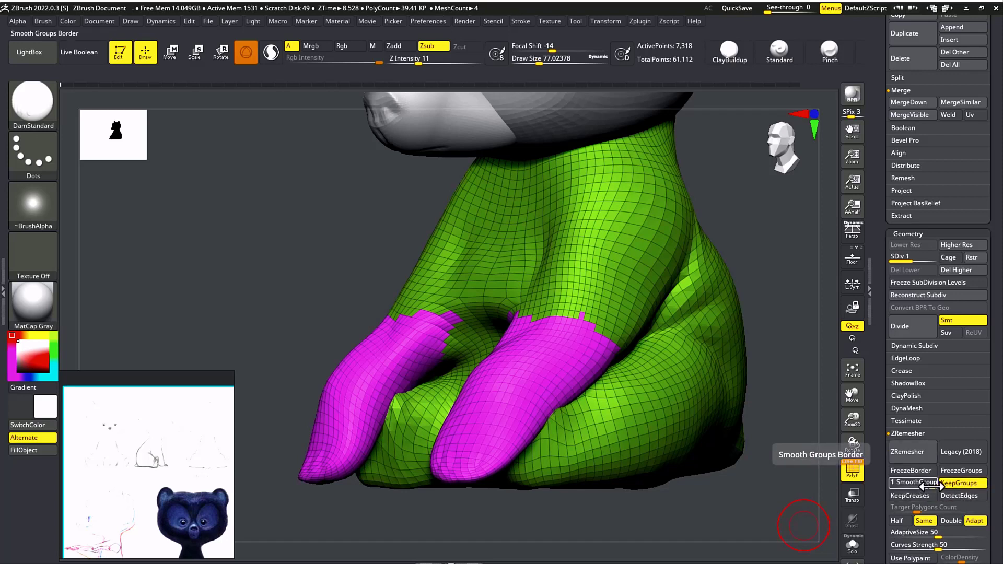
pyautogui.moveTo(931, 486); pyautogui.dragTo(903, 488)
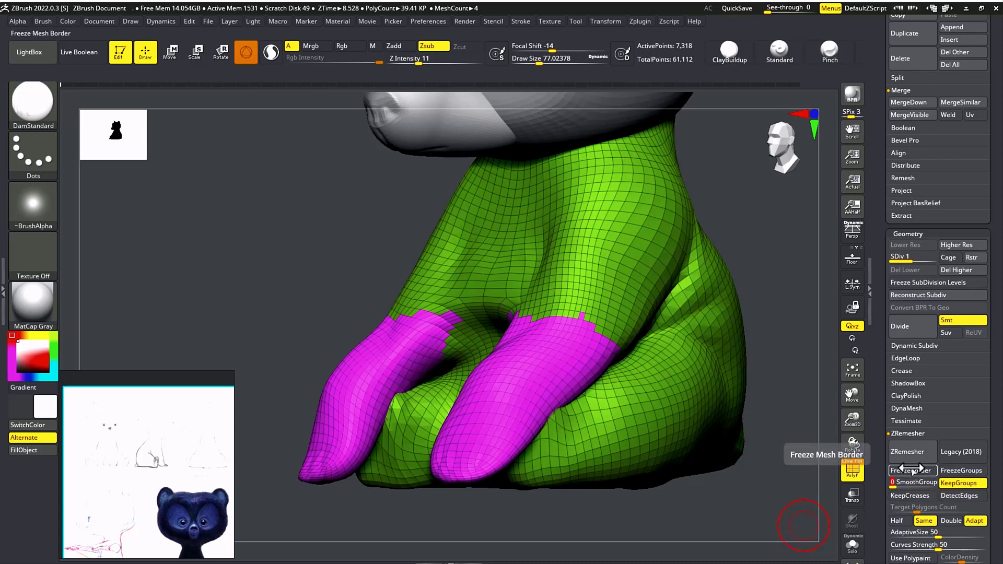
pyautogui.click(909, 453)
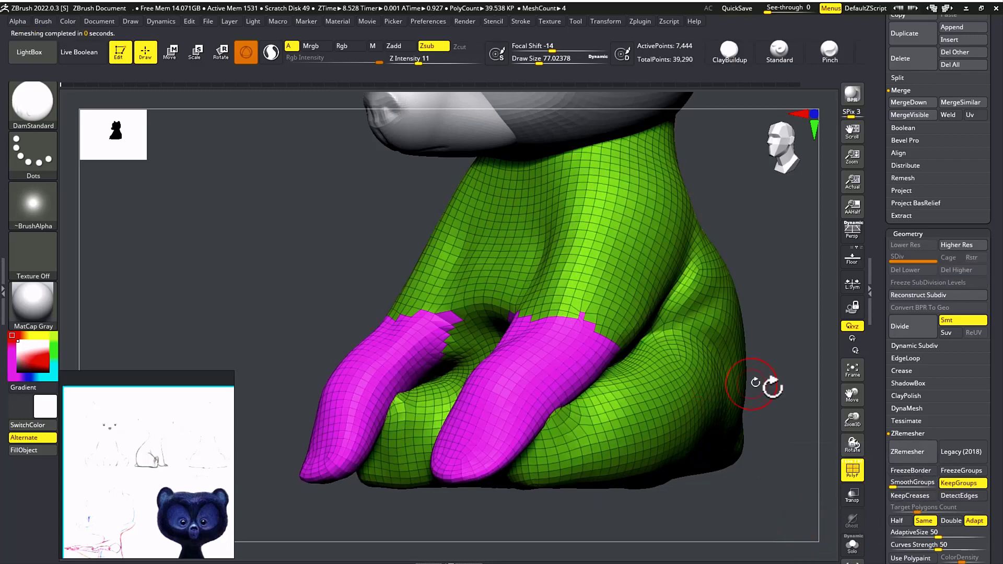
# Isolate the front legs' polygroup and set the draw size to about 358
pyautogui.moveTo(764, 462); pyautogui.dragTo(785, 463)
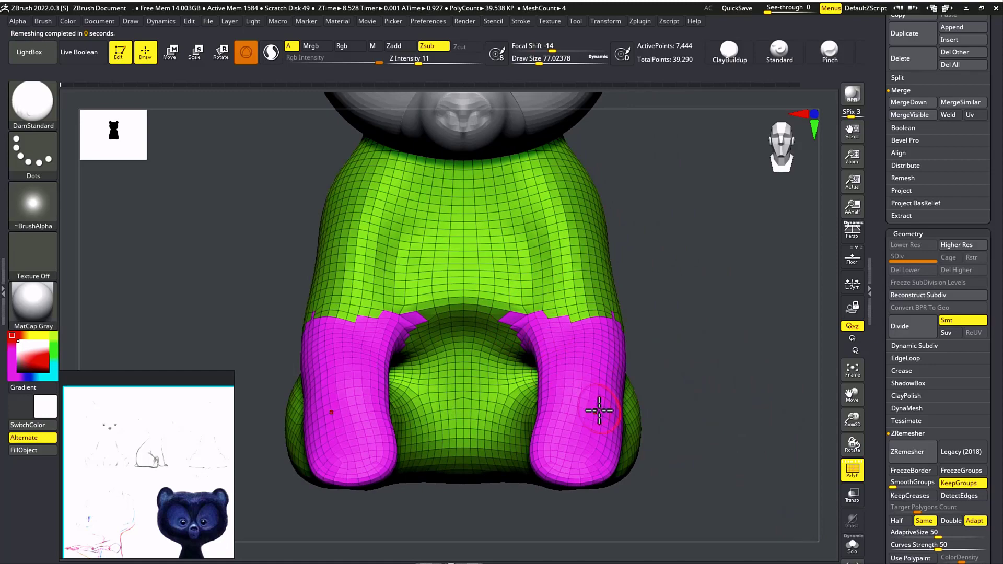
pyautogui.moveTo(678, 338); pyautogui.dragTo(627, 320)
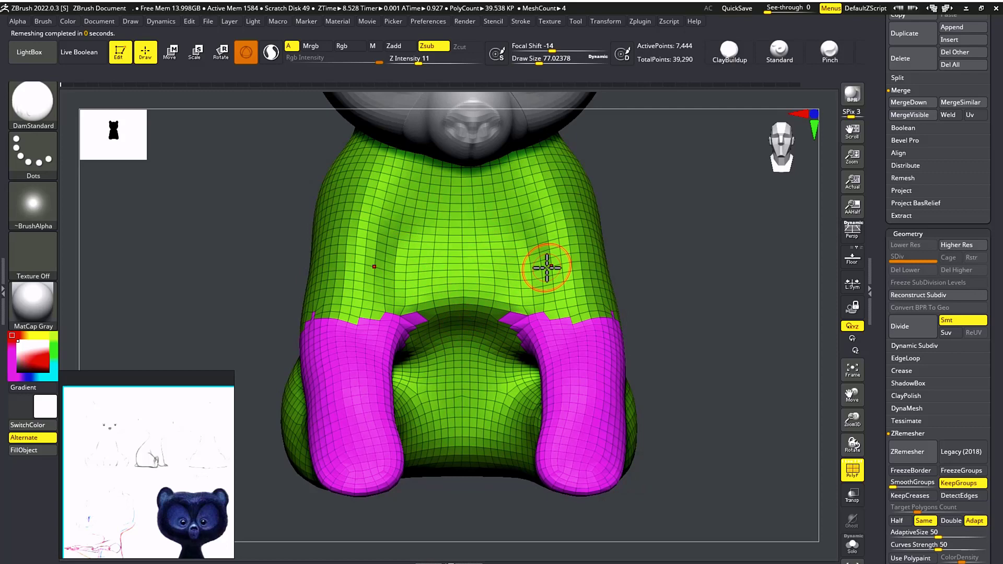
pyautogui.moveTo(728, 262)
pyautogui.mouseDown()
pyautogui.moveTo(743, 286)
pyautogui.moveTo(707, 291)
pyautogui.moveTo(714, 353)
pyautogui.moveTo(699, 388)
pyautogui.mouseUp()
pyautogui.hotkey('ctrl', 'shift')
pyautogui.keyDown('ctrl'); pyautogui.keyDown('shift'); pyautogui.click(650, 459); pyautogui.keyUp('shift'); pyautogui.keyUp('ctrl')
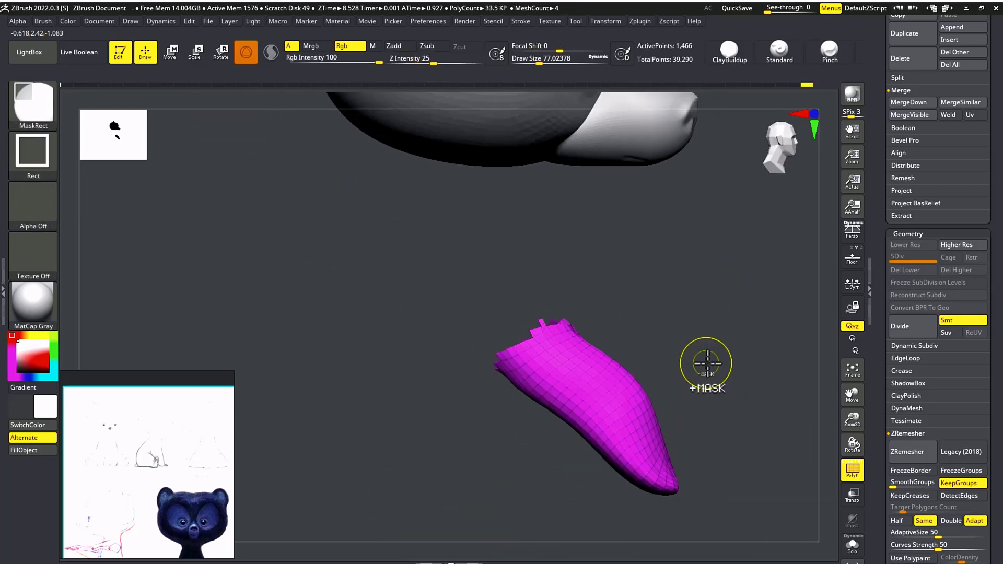
pyautogui.press('s')
pyautogui.moveTo(638, 423); pyautogui.dragTo(650, 427)
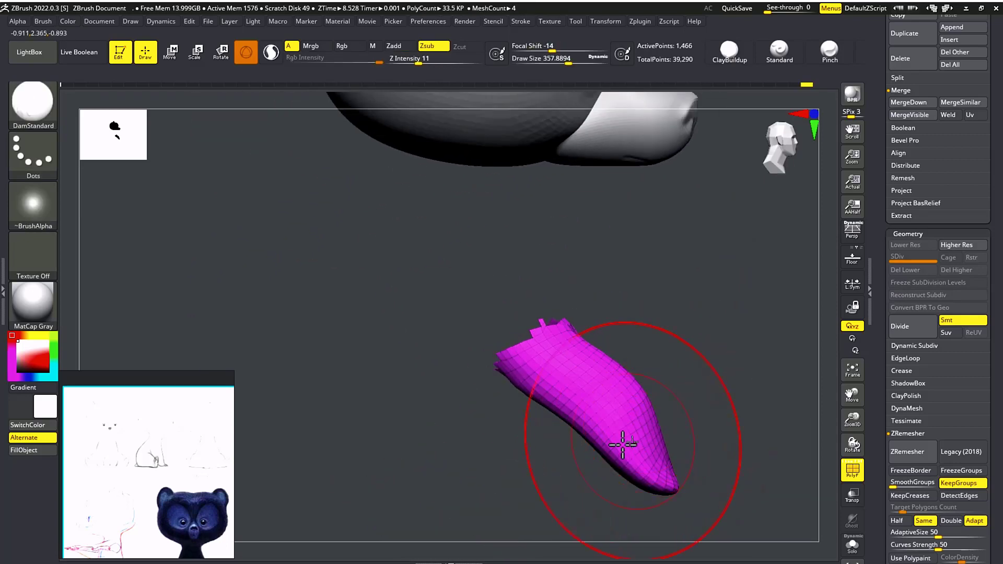
pyautogui.press('b')
pyautogui.press('m')
pyautogui.press('c')
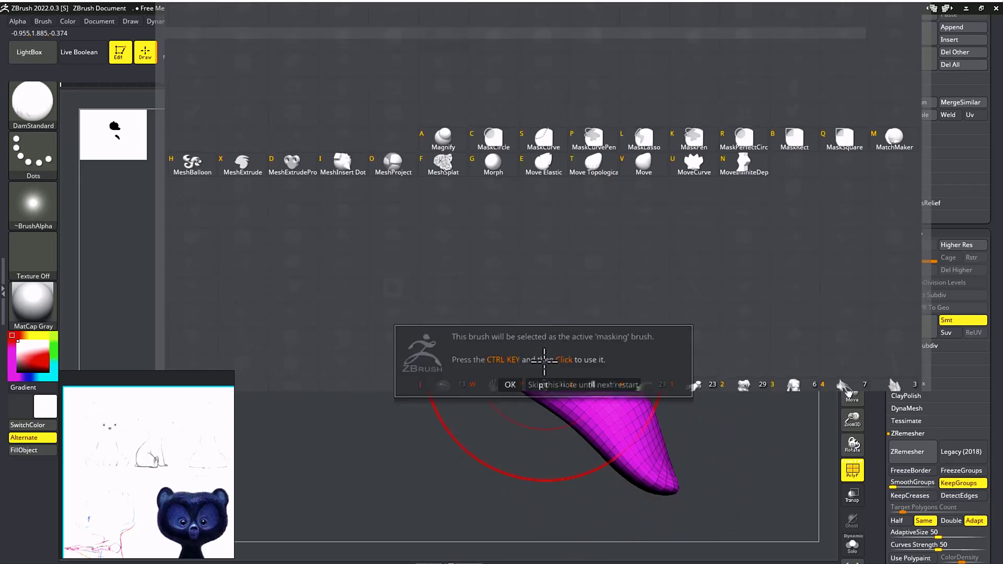
pyautogui.click(515, 386)
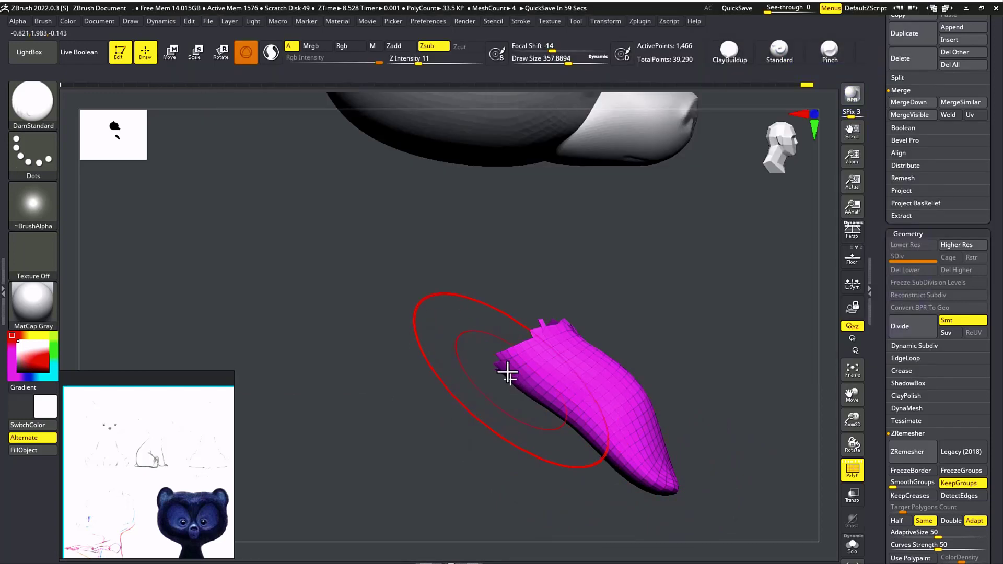
# Adjust the shape of the isolated front legs from the side with the Move brush
pyautogui.press('b')
pyautogui.press('m')
pyautogui.press('v')
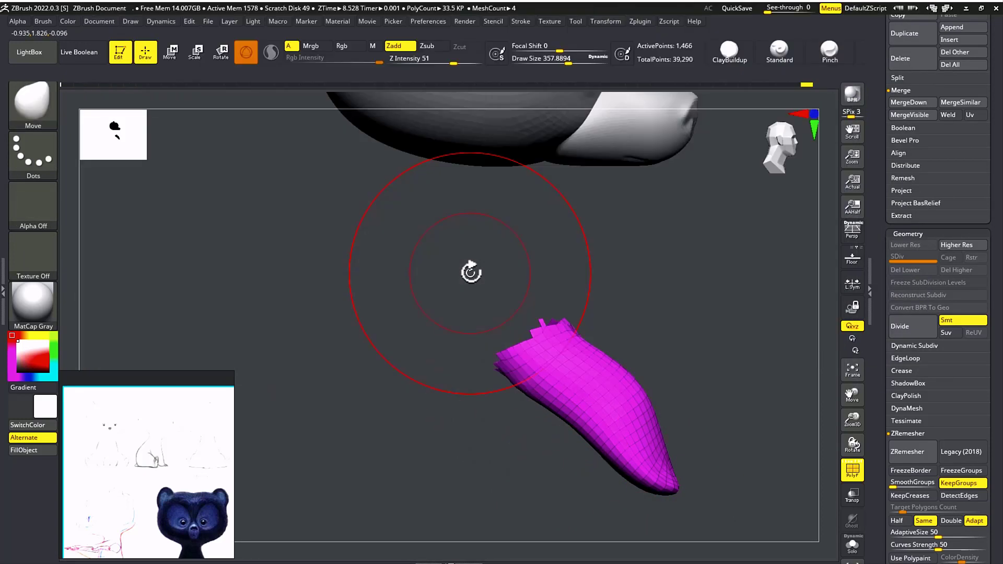
pyautogui.moveTo(598, 438); pyautogui.dragTo(604, 414)
pyautogui.moveTo(733, 378); pyautogui.dragTo(648, 386)
pyautogui.keyDown('alt'); pyautogui.moveTo(749, 403); pyautogui.dragTo(631, 385); pyautogui.keyUp('alt')
# Show the whole body again and level its bottom edge between the front paws
pyautogui.keyDown('ctrl'); pyautogui.keyDown('shift'); pyautogui.click(629, 368); pyautogui.keyUp('shift'); pyautogui.keyUp('ctrl')
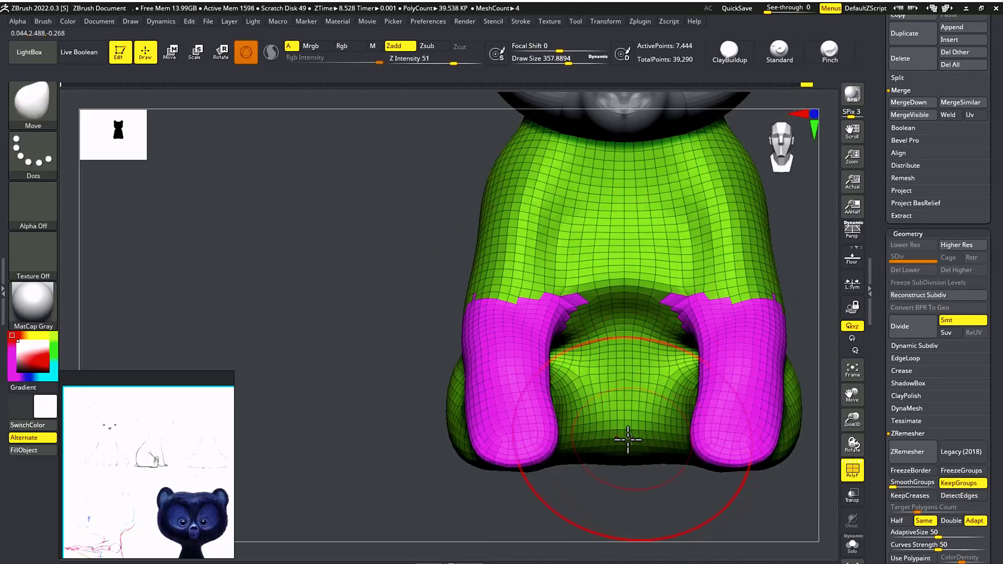
pyautogui.moveTo(619, 480); pyautogui.dragTo(654, 469)
pyautogui.moveTo(655, 469); pyautogui.dragTo(615, 475, button='right')
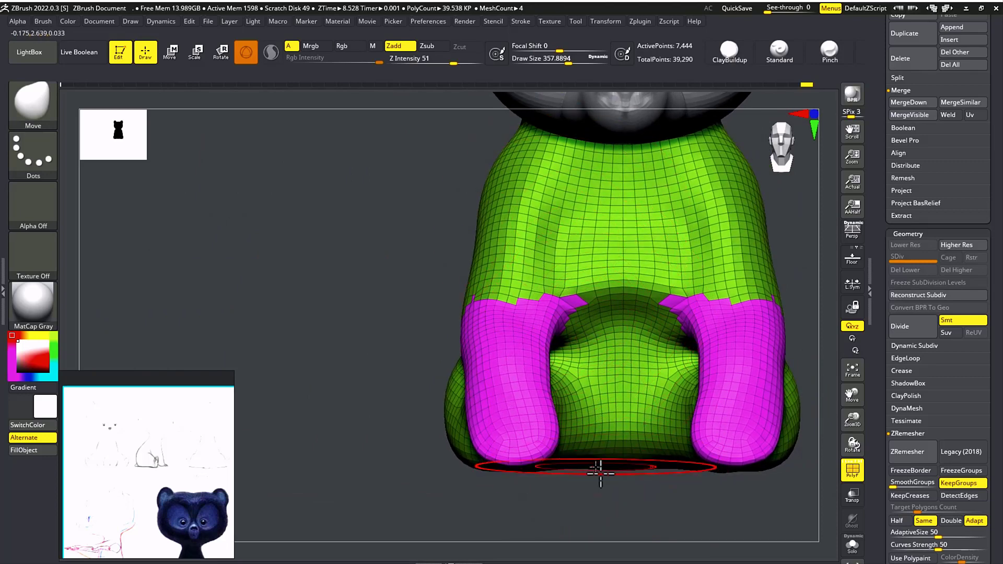
# Isolate the front legs and move the paws and lower legs inward at a draw size of about 550
pyautogui.keyDown('ctrl'); pyautogui.keyDown('shift'); pyautogui.click(734, 418); pyautogui.keyUp('shift'); pyautogui.keyUp('ctrl')
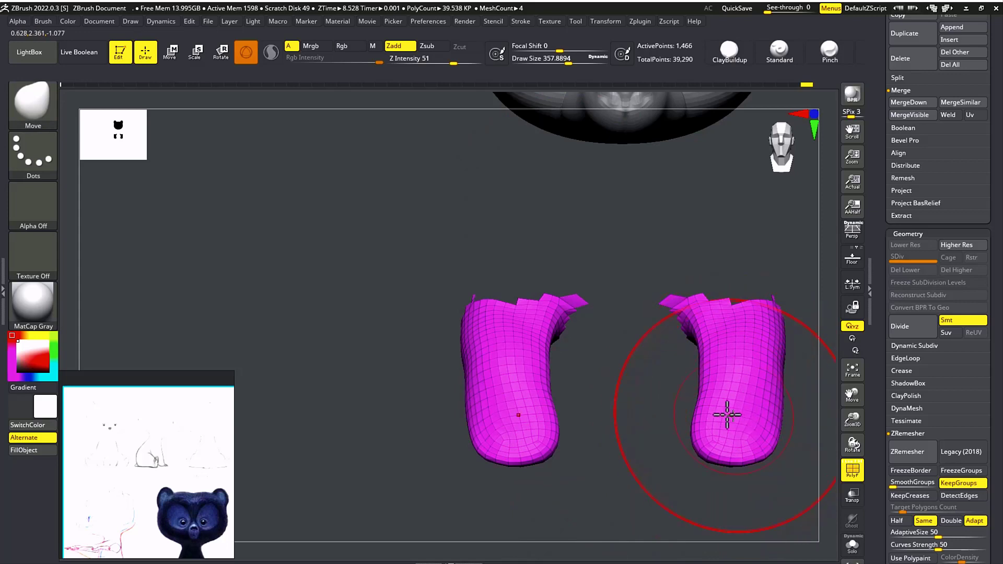
pyautogui.moveTo(737, 418); pyautogui.dragTo(671, 437)
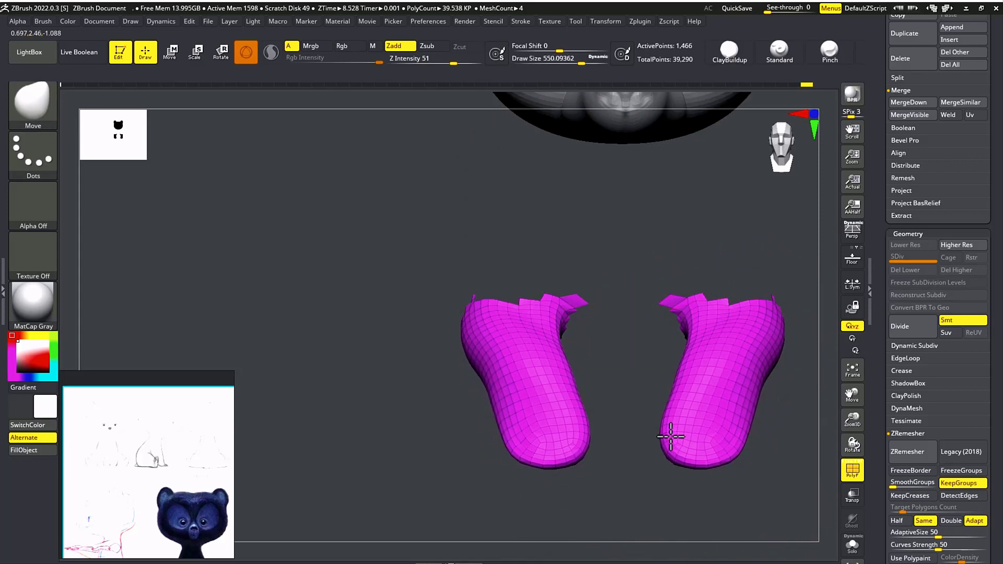
pyautogui.moveTo(735, 433); pyautogui.dragTo(721, 434)
pyautogui.moveTo(756, 358); pyautogui.dragTo(738, 347)
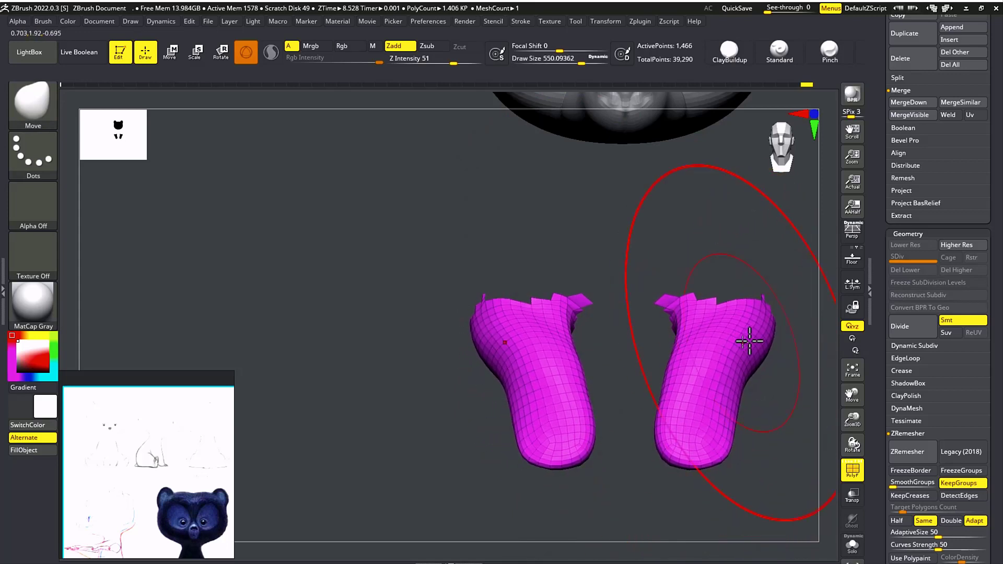
# Grow the visible area around the front legs, pull the upper legs and shoulders inward, and unhide the rest of the body
pyautogui.keyDown('ctrl'); pyautogui.keyDown('shift'); pyautogui.click(755, 378); pyautogui.keyUp('shift'); pyautogui.keyUp('ctrl')
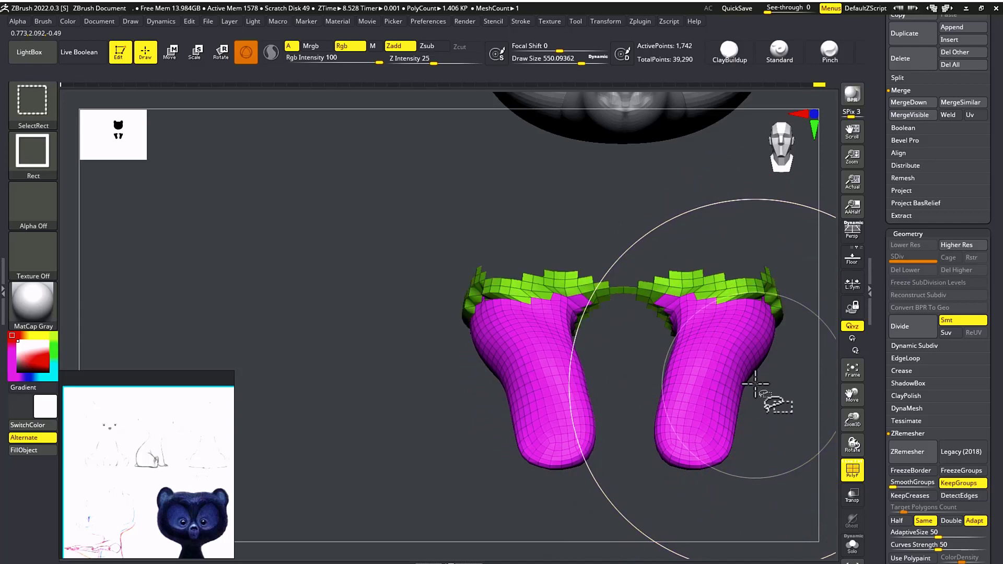
pyautogui.hotkey('ctrl', 'shift', 'x')
pyautogui.hotkey('ctrl', 'shift', 'x')
pyautogui.hotkey('ctrl', 'shift', 'x')
pyautogui.hotkey('ctrl', 'shift', 'x')
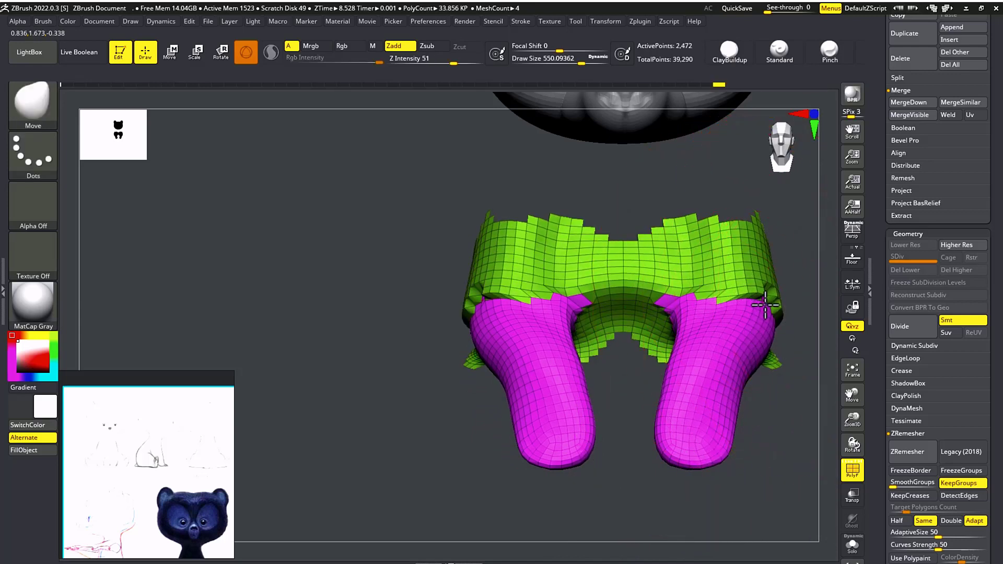
pyautogui.moveTo(765, 304); pyautogui.dragTo(726, 301)
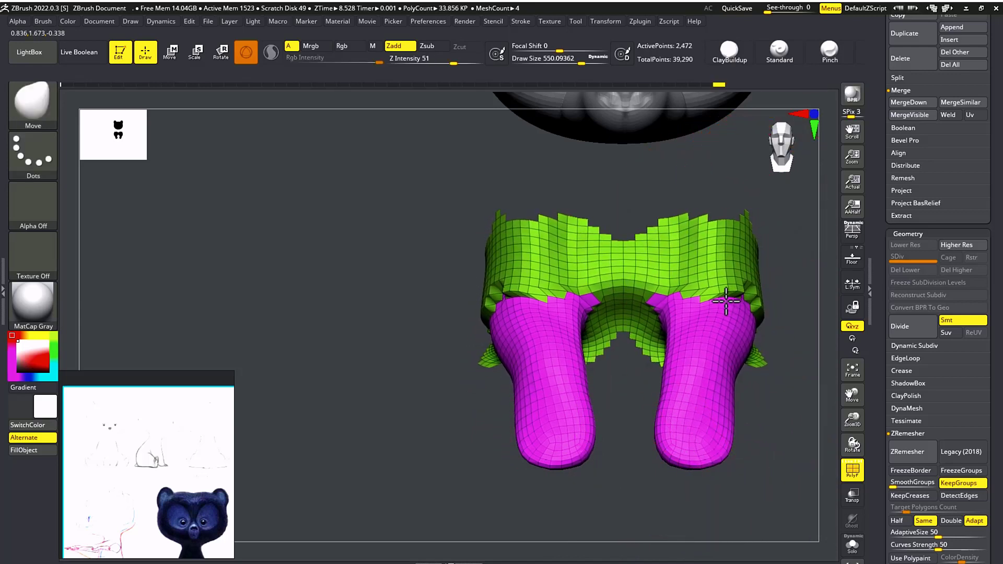
pyautogui.keyDown('ctrl'); pyautogui.keyDown('shift'); pyautogui.click(788, 357); pyautogui.keyUp('shift'); pyautogui.keyUp('ctrl')
# Hide the front legs and spread the hind feet outward from below, widening the gap between them
pyautogui.keyDown('alt'); pyautogui.moveTo(793, 305); pyautogui.dragTo(685, 314); pyautogui.keyUp('alt')
pyautogui.moveTo(799, 307)
pyautogui.mouseDown()
pyautogui.moveTo(706, 305)
pyautogui.moveTo(774, 329)
pyautogui.moveTo(730, 315)
pyautogui.mouseUp()
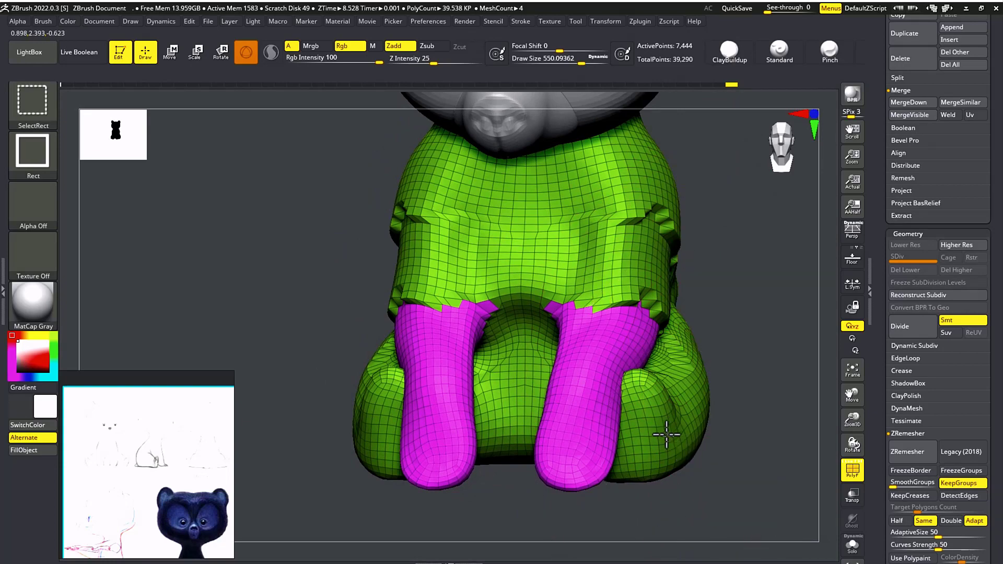
pyautogui.keyDown('ctrl'); pyautogui.keyDown('shift'); pyautogui.click(667, 434); pyautogui.keyUp('shift'); pyautogui.keyUp('ctrl')
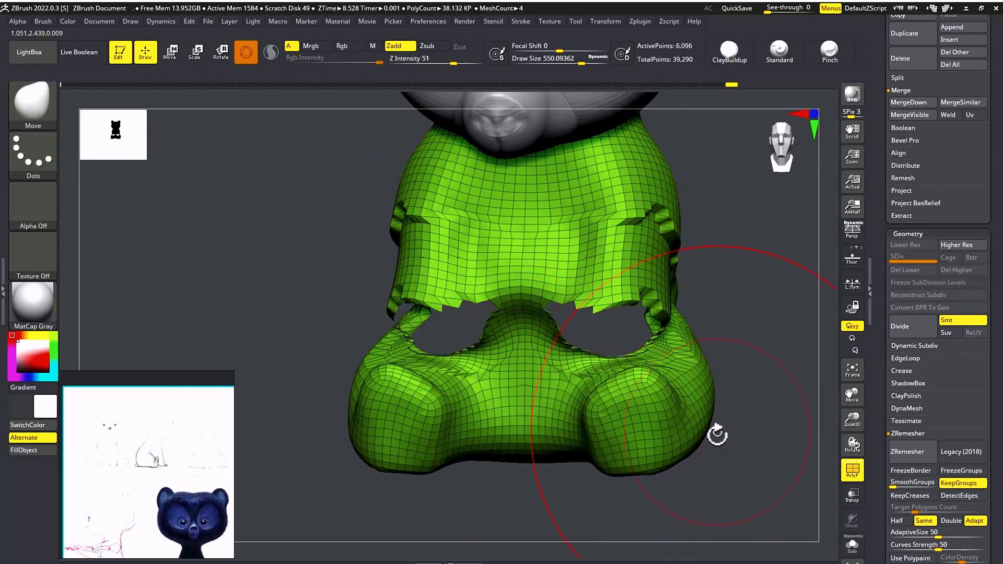
pyautogui.keyDown('shift'); pyautogui.moveTo(716, 432); pyautogui.dragTo(699, 285); pyautogui.keyUp('shift')
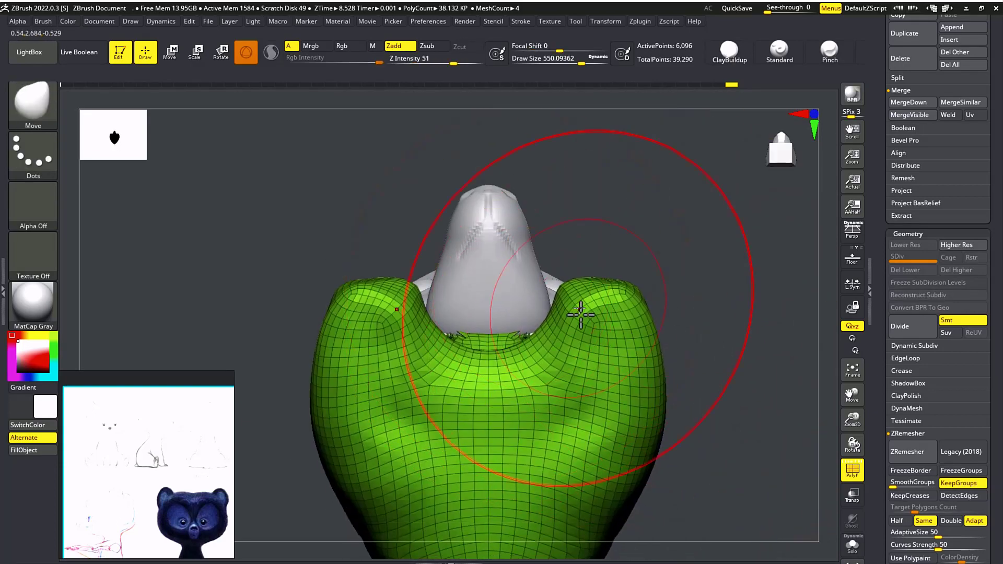
pyautogui.moveTo(587, 307)
pyautogui.mouseDown()
pyautogui.moveTo(600, 287)
pyautogui.moveTo(651, 316)
pyautogui.mouseUp()
pyautogui.moveTo(659, 418); pyautogui.dragTo(649, 420)
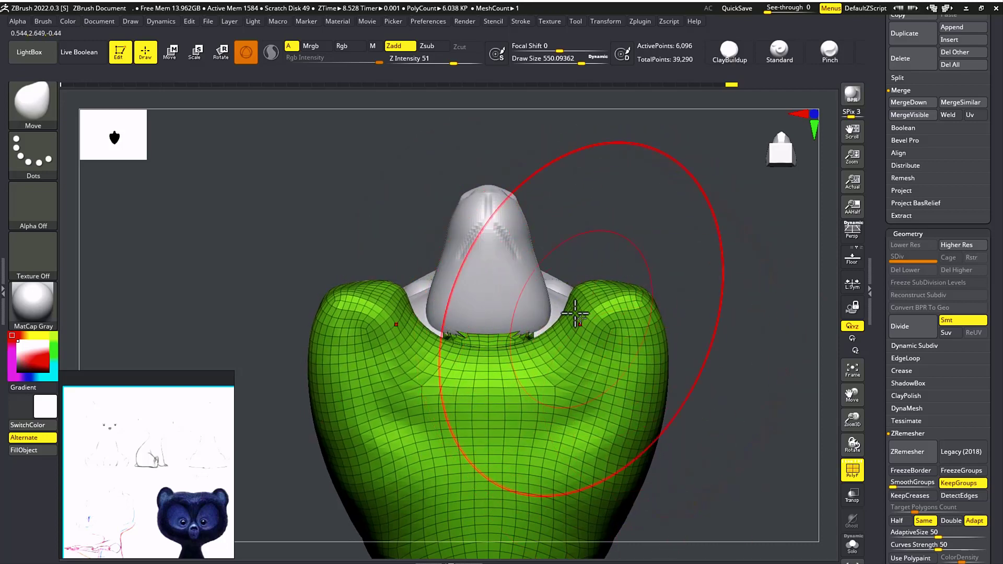
pyautogui.moveTo(546, 355); pyautogui.dragTo(538, 383)
pyautogui.moveTo(586, 311); pyautogui.dragTo(598, 313)
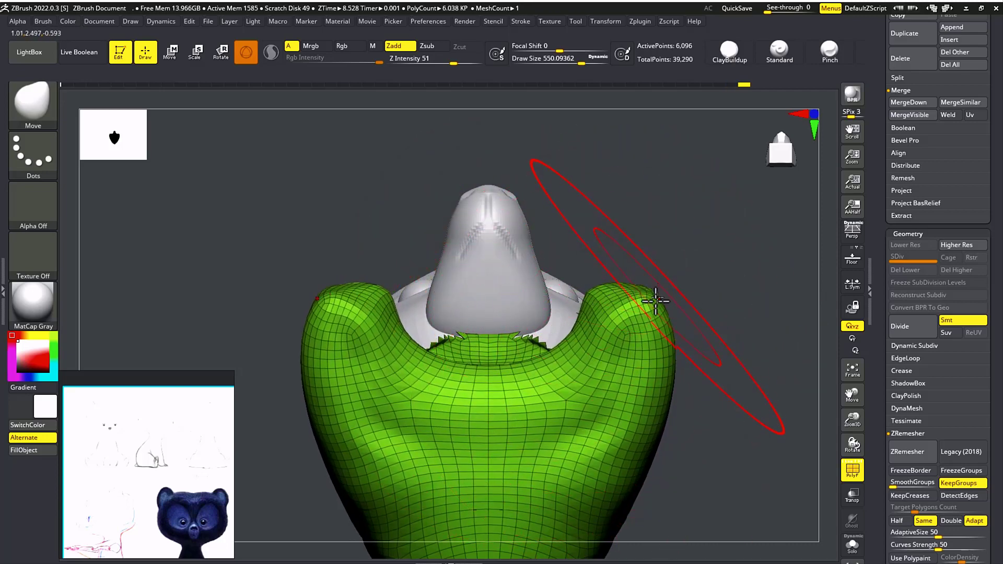
pyautogui.moveTo(656, 301); pyautogui.dragTo(704, 392)
# Refine the outline of the hind feet from the front at a draw size of about 286, then show the front legs again
pyautogui.press('s')
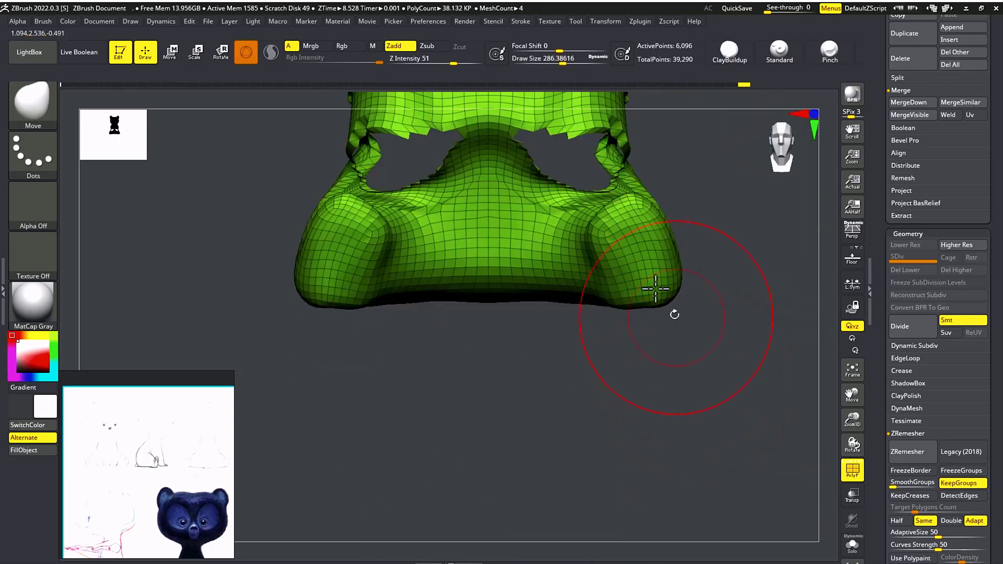
pyautogui.moveTo(608, 281); pyautogui.dragTo(601, 279)
pyautogui.moveTo(598, 222)
pyautogui.mouseDown()
pyautogui.moveTo(599, 210)
pyautogui.moveTo(635, 195)
pyautogui.moveTo(651, 203)
pyautogui.moveTo(587, 200)
pyautogui.mouseUp()
pyautogui.moveTo(648, 215); pyautogui.dragTo(651, 217)
pyautogui.moveTo(674, 255); pyautogui.dragTo(670, 257)
pyautogui.moveTo(668, 293); pyautogui.dragTo(634, 303)
pyautogui.keyDown('ctrl'); pyautogui.keyDown('shift'); pyautogui.click(737, 223); pyautogui.keyUp('shift'); pyautogui.keyUp('ctrl')
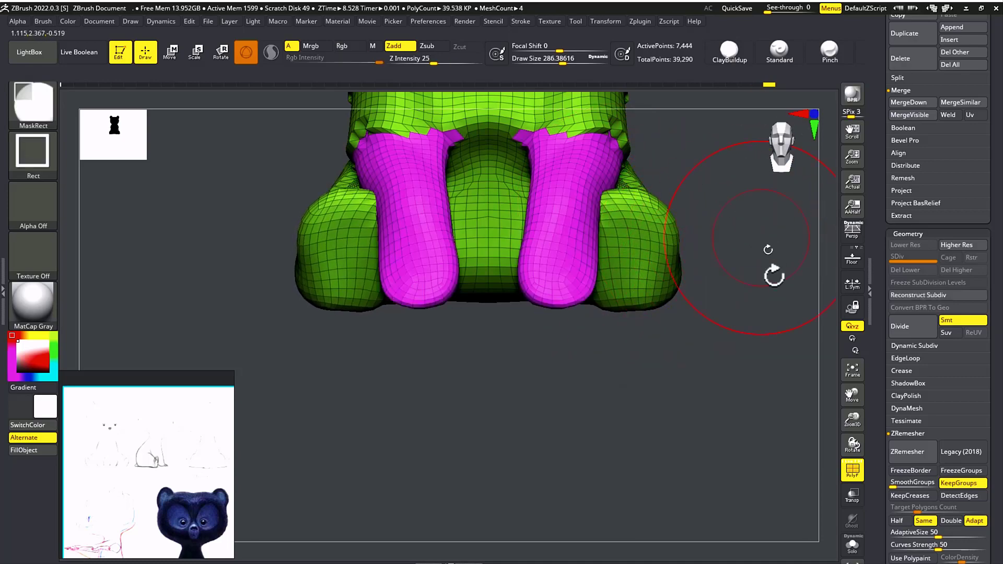
# Smooth out the stepped ridges on the chest, shoulders and sides of the body
pyautogui.keyDown('alt'); pyautogui.moveTo(744, 225); pyautogui.dragTo(477, 392); pyautogui.keyUp('alt')
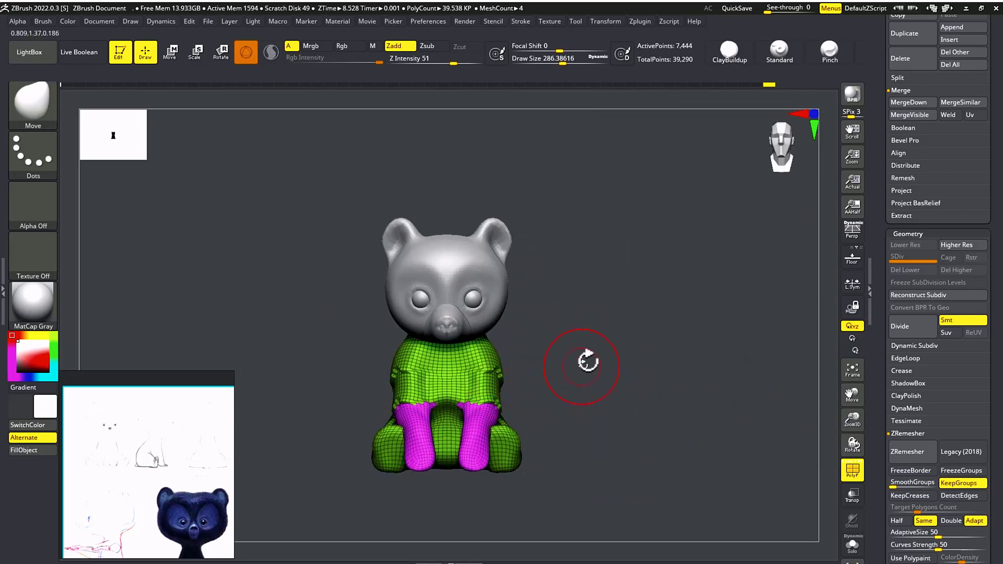
pyautogui.moveTo(589, 358)
pyautogui.keyDown('alt'); pyautogui.mouseDown()
pyautogui.moveTo(712, 405)
pyautogui.moveTo(634, 329)
pyautogui.moveTo(587, 358)
pyautogui.moveTo(584, 261)
pyautogui.moveTo(591, 313)
pyautogui.moveTo(599, 241)
pyautogui.moveTo(606, 284)
pyautogui.moveTo(614, 256)
pyautogui.mouseUp(); pyautogui.keyUp('alt')
pyautogui.moveTo(745, 350); pyautogui.dragTo(650, 347)
pyautogui.moveTo(445, 291); pyautogui.dragTo(512, 299)
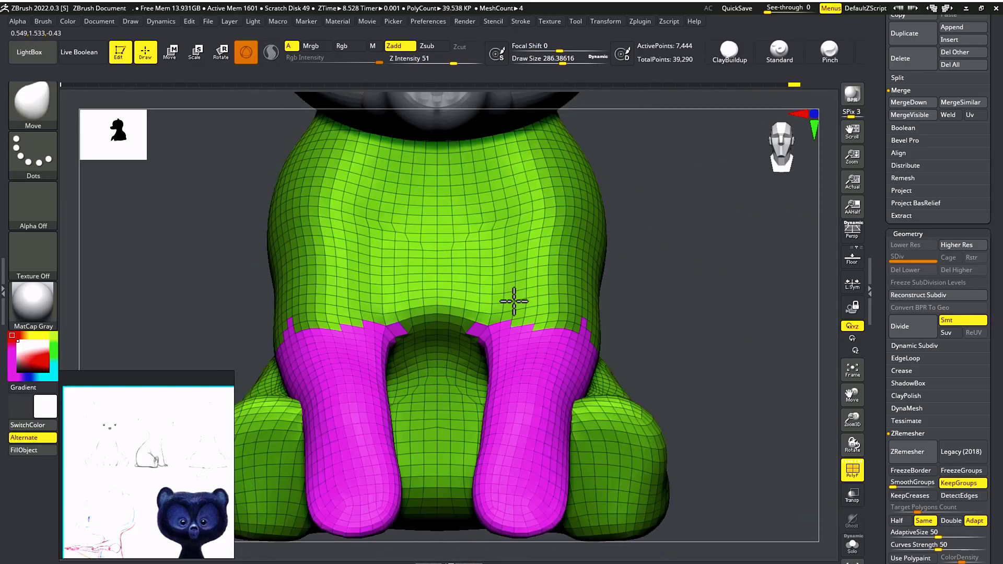
# Carve creases along the hip and between the thigh and front leg with DamStandard at a draw size of about 90
pyautogui.moveTo(724, 312)
pyautogui.mouseDown()
pyautogui.moveTo(739, 315)
pyautogui.moveTo(706, 346)
pyautogui.moveTo(650, 345)
pyautogui.mouseUp()
pyautogui.keyDown('alt'); pyautogui.moveTo(454, 282); pyautogui.dragTo(305, 306); pyautogui.keyUp('alt')
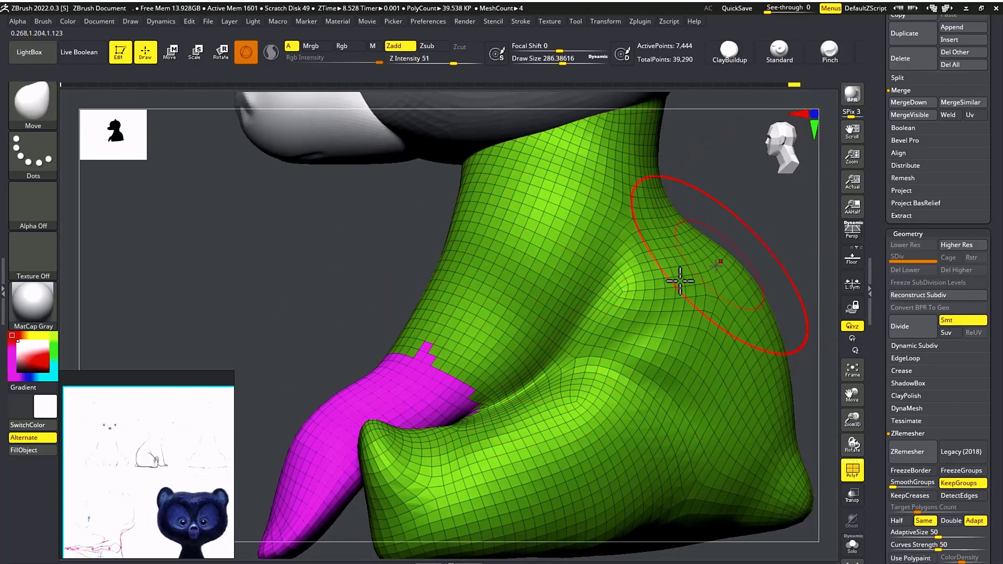
pyautogui.press('b')
pyautogui.press('d')
pyautogui.press('s')
pyautogui.press('s')
pyautogui.moveTo(537, 350)
pyautogui.mouseDown()
pyautogui.moveTo(546, 350)
pyautogui.moveTo(517, 357)
pyautogui.mouseUp()
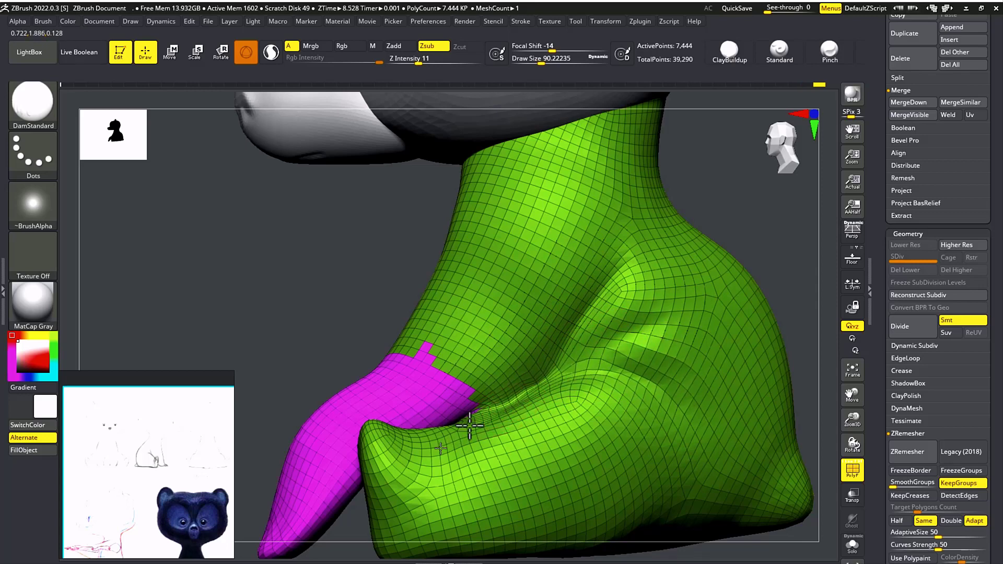
# Carve creases where the chest meets the front legs, running up from the corners of the arch
pyautogui.moveTo(290, 355); pyautogui.dragTo(366, 351)
pyautogui.keyDown('alt'); pyautogui.moveTo(590, 284); pyautogui.dragTo(715, 352); pyautogui.keyUp('alt')
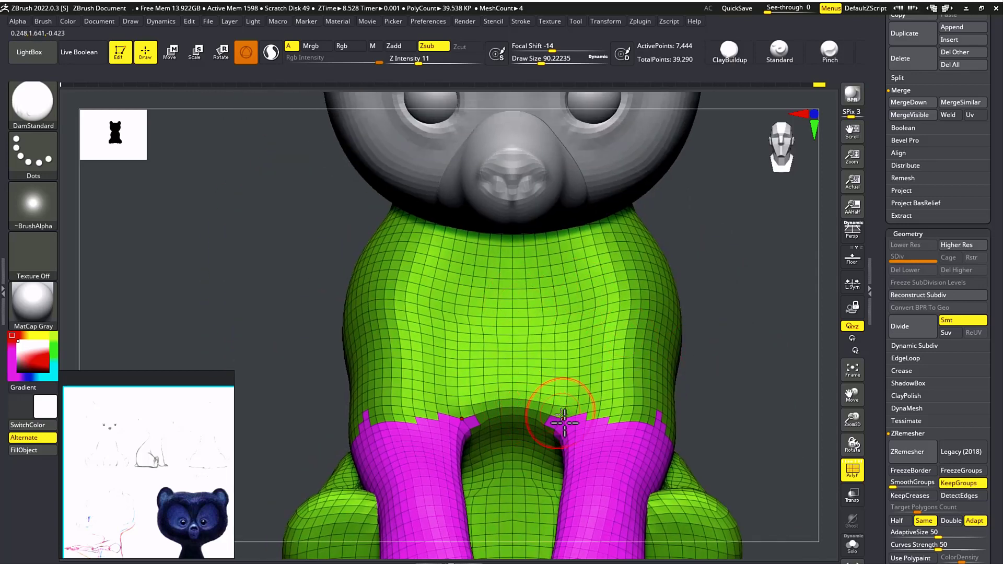
pyautogui.moveTo(586, 312); pyautogui.dragTo(581, 372)
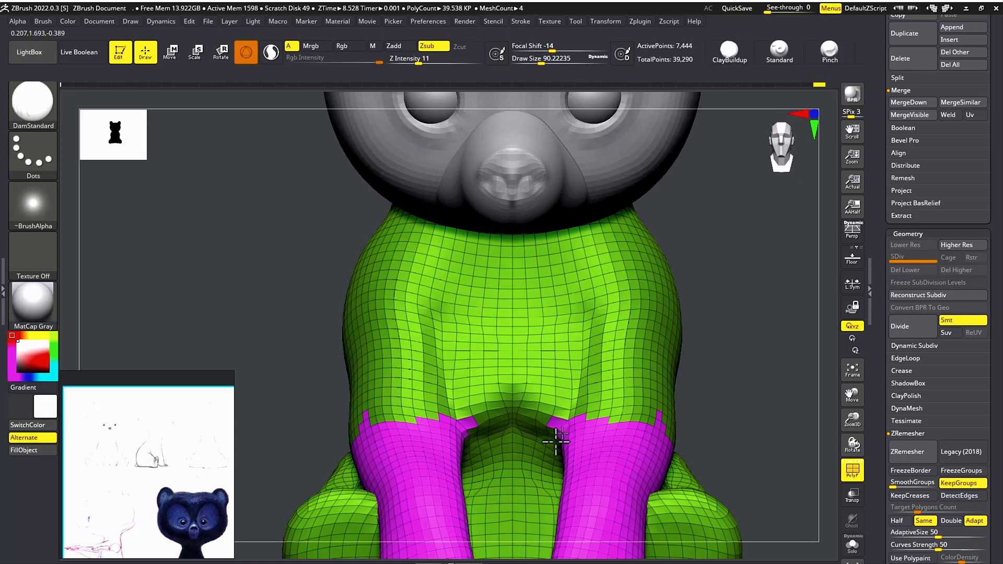
# Soften the creases above the inner front legs with smoothing and carve a crease across the belly between them with DamStandard
pyautogui.press('shift')
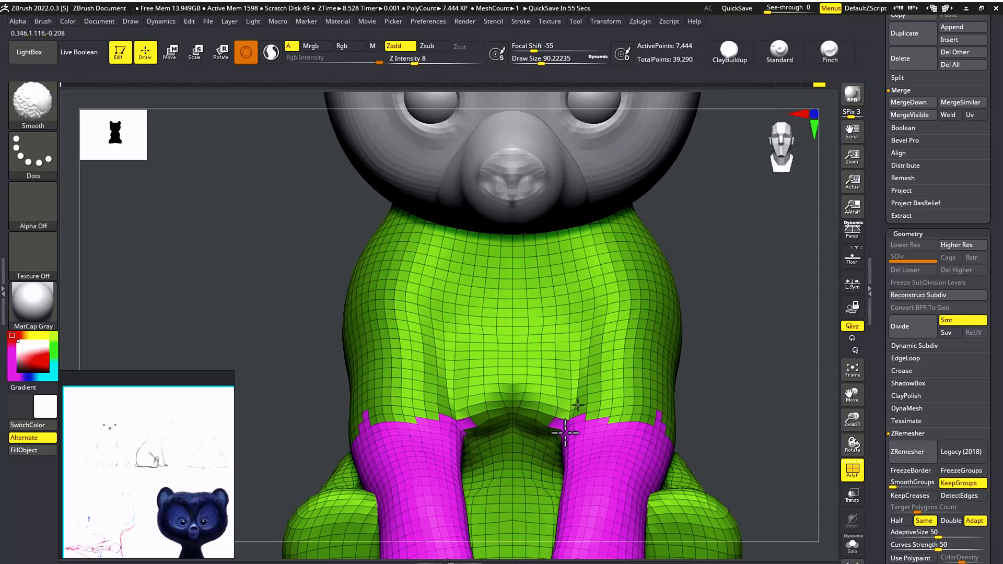
pyautogui.keyDown('shift'); pyautogui.moveTo(579, 369); pyautogui.dragTo(580, 458); pyautogui.keyUp('shift')
pyautogui.moveTo(726, 372)
pyautogui.keyDown('alt'); pyautogui.mouseDown()
pyautogui.moveTo(729, 300)
pyautogui.moveTo(533, 395)
pyautogui.mouseUp(); pyautogui.keyUp('alt')
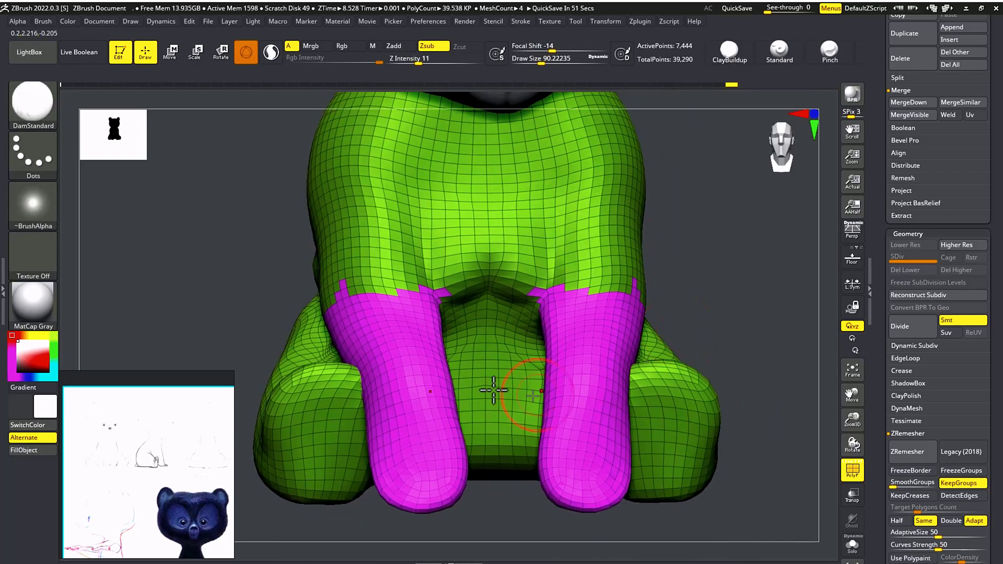
pyautogui.moveTo(498, 350)
pyautogui.mouseDown()
pyautogui.moveTo(477, 347)
pyautogui.moveTo(486, 336)
pyautogui.moveTo(512, 348)
pyautogui.mouseUp()
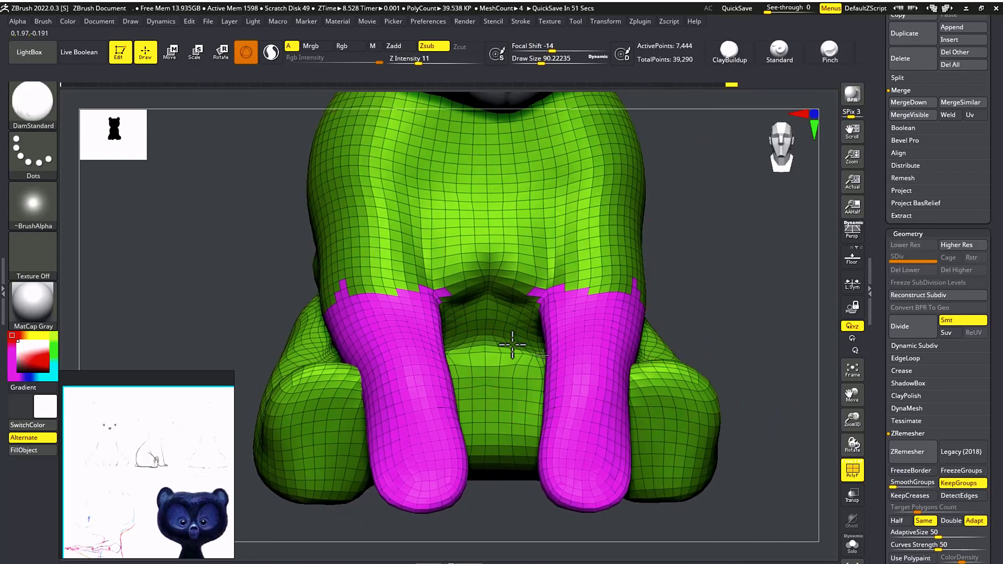
# Bring the underside of the rump into view and switch to the Move brush
pyautogui.moveTo(764, 285)
pyautogui.mouseDown()
pyautogui.moveTo(736, 263)
pyautogui.moveTo(716, 264)
pyautogui.moveTo(788, 291)
pyautogui.moveTo(754, 286)
pyautogui.moveTo(615, 331)
pyautogui.moveTo(642, 313)
pyautogui.moveTo(687, 354)
pyautogui.moveTo(750, 351)
pyautogui.moveTo(712, 320)
pyautogui.moveTo(761, 365)
pyautogui.moveTo(580, 402)
pyautogui.mouseUp()
pyautogui.moveTo(736, 328); pyautogui.dragTo(595, 181)
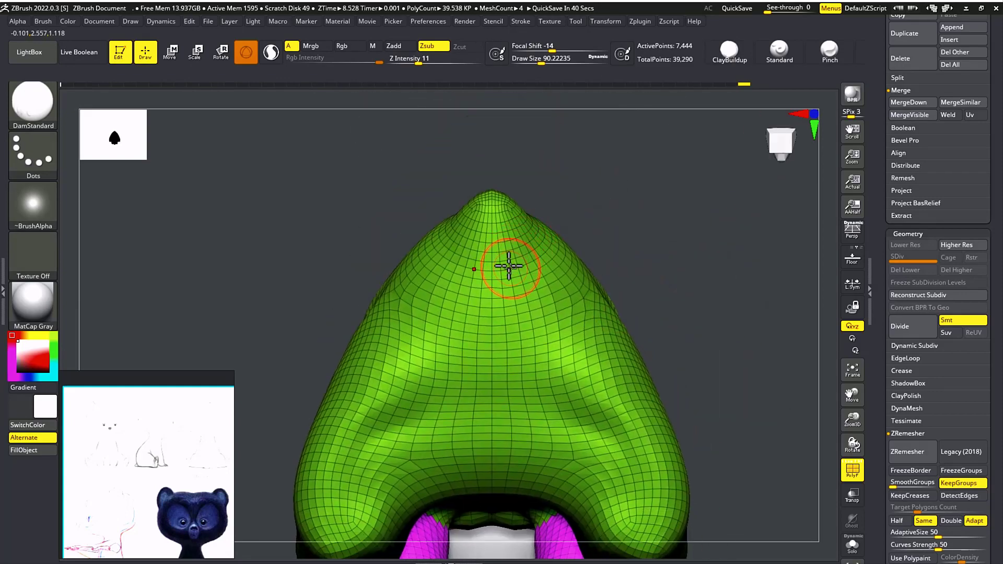
pyautogui.press('b')
pyautogui.press('m')
pyautogui.press('v')
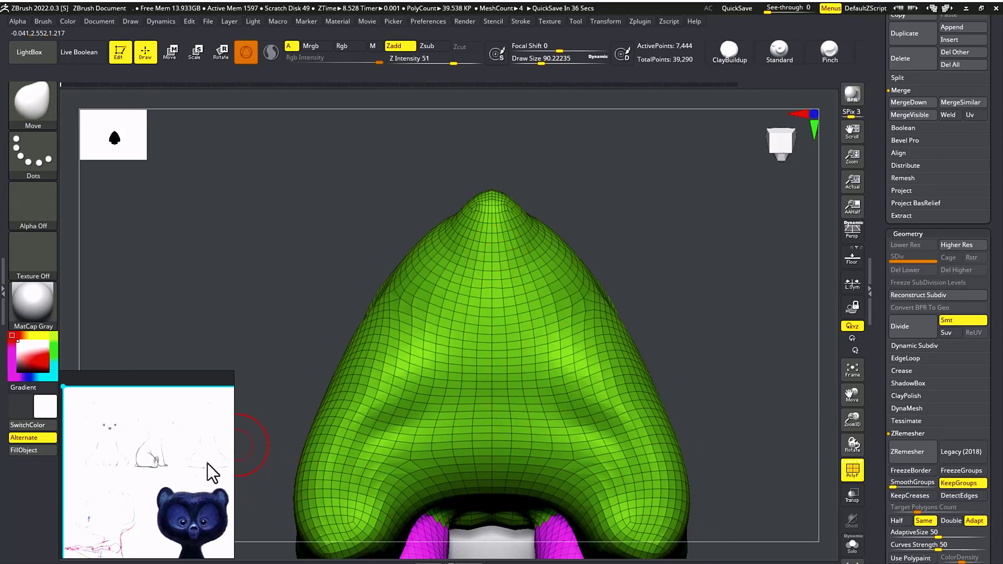
# Try to reshape the side of the rump from below at a draw size of about 460
pyautogui.press('s')
pyautogui.moveTo(588, 214); pyautogui.dragTo(606, 218)
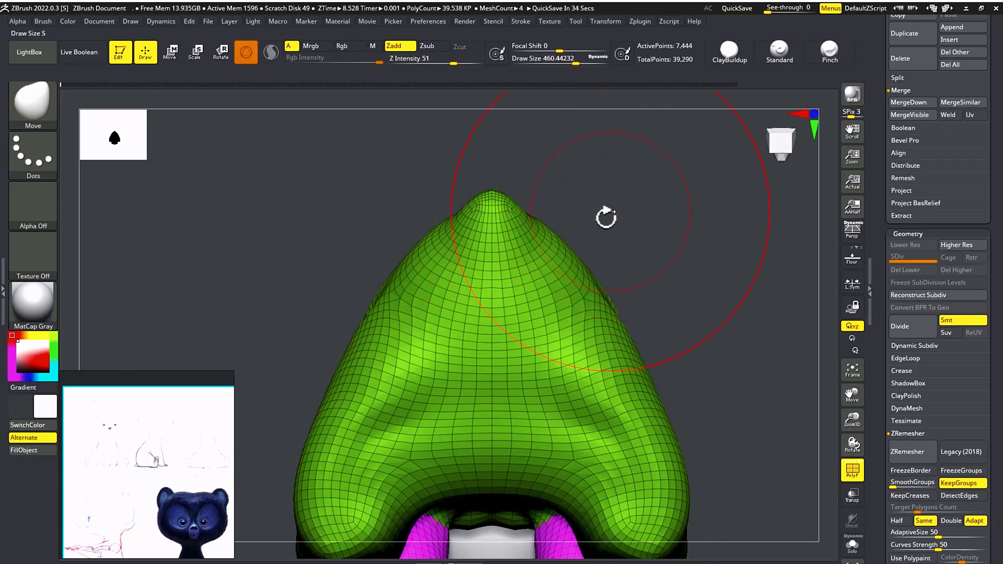
pyautogui.moveTo(569, 263)
pyautogui.mouseDown()
pyautogui.moveTo(620, 249)
pyautogui.moveTo(665, 306)
pyautogui.moveTo(715, 217)
pyautogui.moveTo(608, 250)
pyautogui.moveTo(712, 303)
pyautogui.mouseUp()
pyautogui.hotkey('ctrl', 'z')
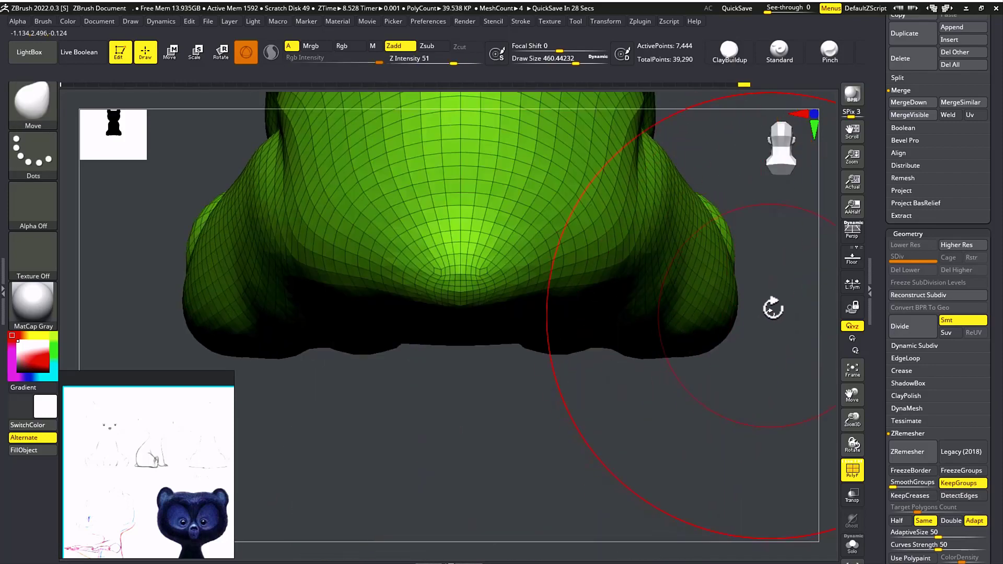
# Pull the rump backward from the side with Move at a draw size of about 476 and smooth the line of the back
pyautogui.moveTo(773, 306)
pyautogui.keyDown('alt'); pyautogui.mouseDown()
pyautogui.moveTo(611, 352)
pyautogui.moveTo(678, 340)
pyautogui.moveTo(609, 340)
pyautogui.moveTo(596, 353)
pyautogui.moveTo(648, 344)
pyautogui.mouseUp(); pyautogui.keyUp('alt')
pyautogui.press('s')
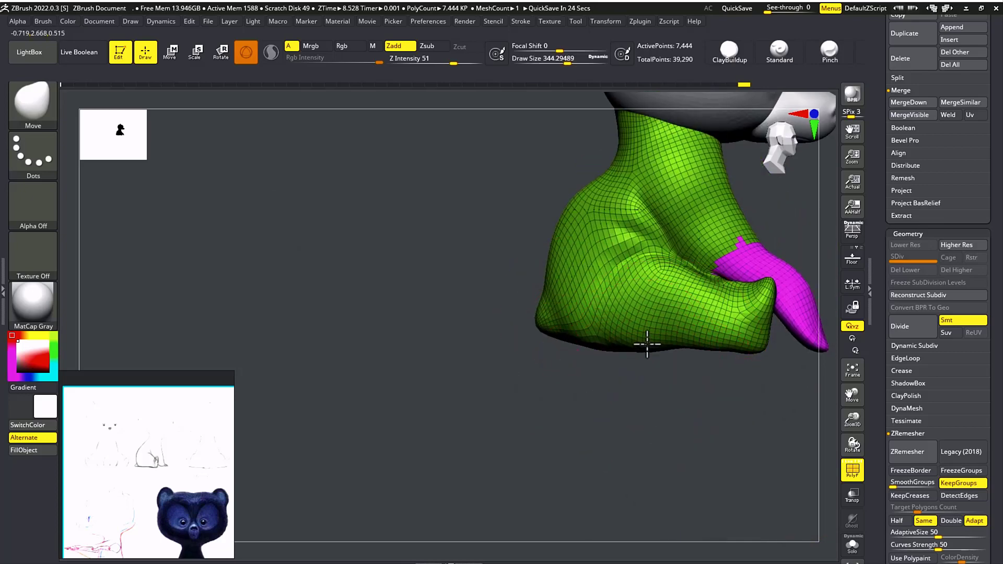
pyautogui.keyDown('alt'); pyautogui.moveTo(649, 425); pyautogui.dragTo(643, 524); pyautogui.keyUp('alt')
pyautogui.keyDown('alt'); pyautogui.moveTo(462, 341); pyautogui.dragTo(342, 406); pyautogui.keyUp('alt')
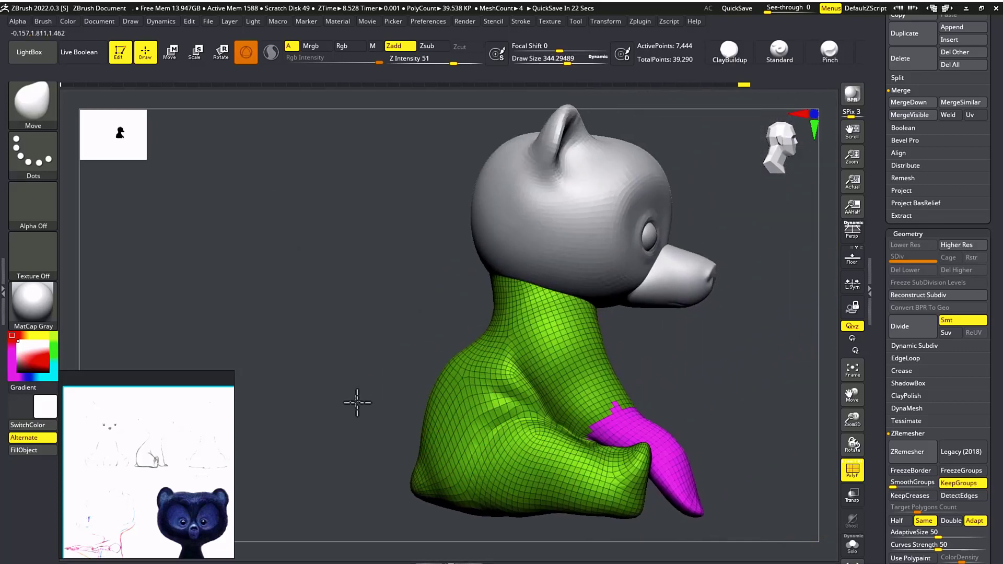
pyautogui.press('s')
pyautogui.moveTo(431, 404); pyautogui.dragTo(442, 418)
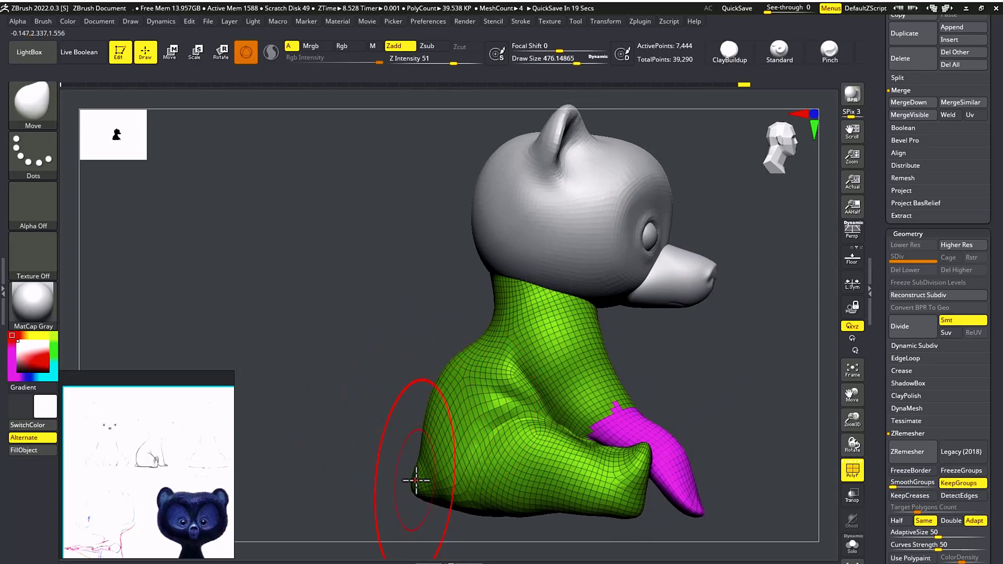
pyautogui.moveTo(416, 479); pyautogui.dragTo(385, 481)
pyautogui.press('shift')
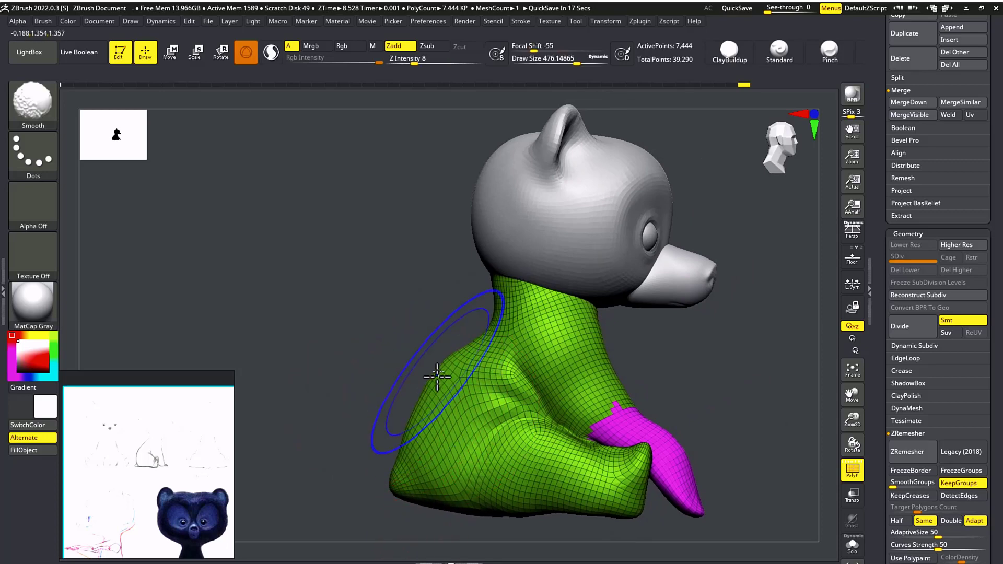
pyautogui.keyDown('shift'); pyautogui.moveTo(389, 419); pyautogui.dragTo(409, 397); pyautogui.keyUp('shift')
# Try to widen the haunches from behind with the Move brush
pyautogui.keyDown('alt'); pyautogui.moveTo(563, 346); pyautogui.dragTo(609, 327); pyautogui.keyUp('alt')
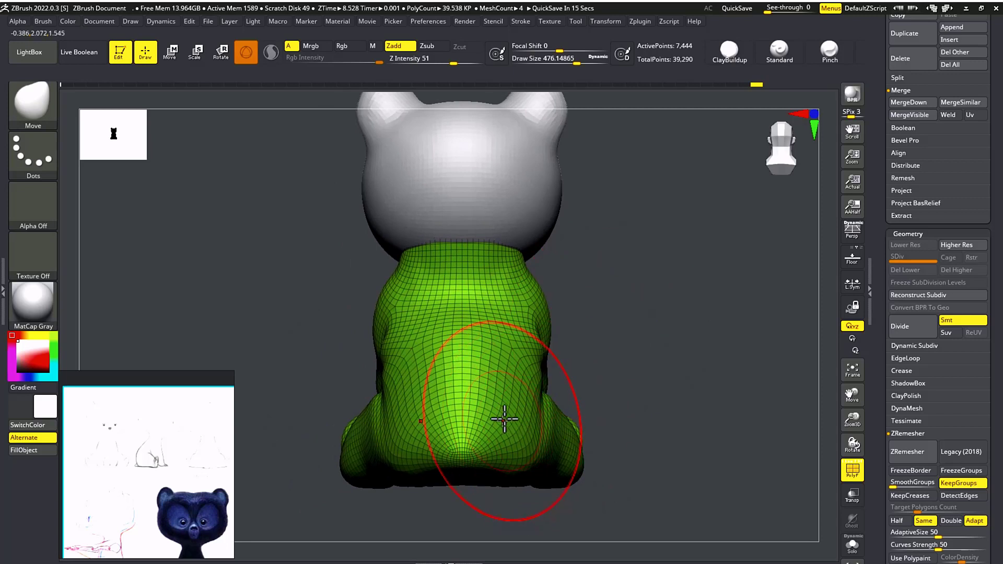
pyautogui.press('s')
pyautogui.moveTo(512, 421)
pyautogui.mouseDown()
pyautogui.moveTo(501, 422)
pyautogui.moveTo(537, 421)
pyautogui.mouseUp()
pyautogui.hotkey('ctrl', 'z')
pyautogui.press('s')
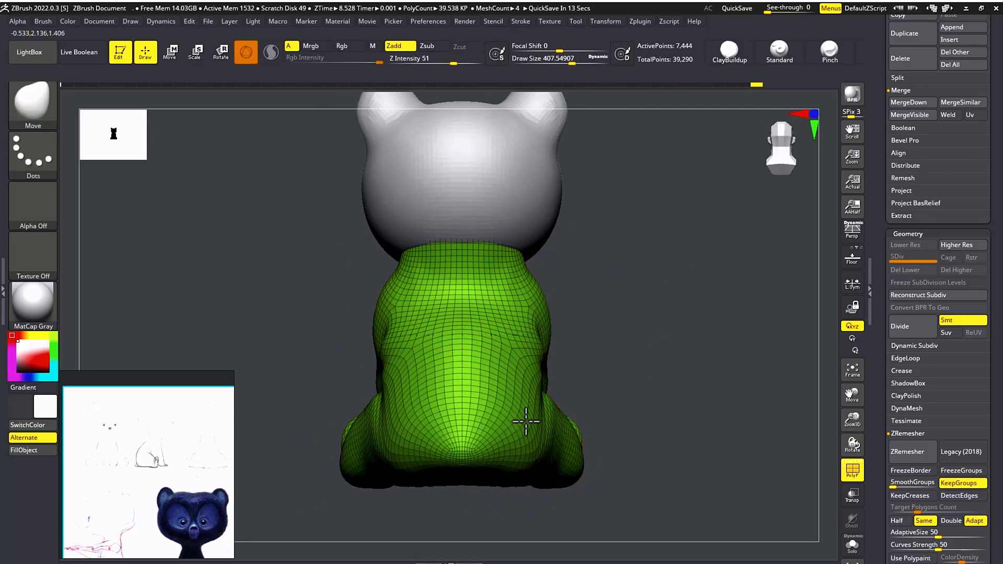
# Round out the back and draw the tip of the rump in slightly from the side at a draw size of about 500
pyautogui.moveTo(611, 365); pyautogui.dragTo(579, 372)
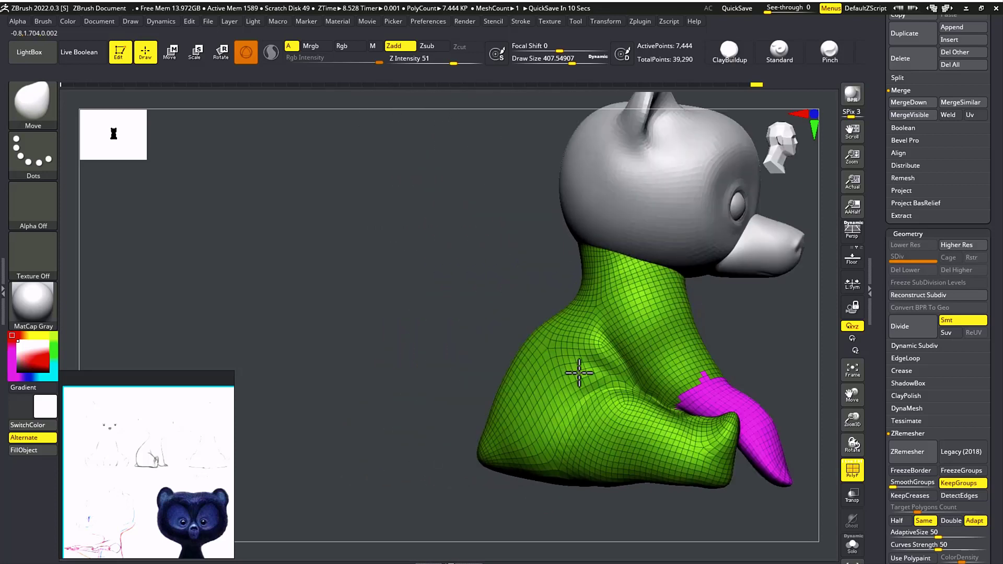
pyautogui.press('s')
pyautogui.moveTo(533, 343); pyautogui.dragTo(544, 343)
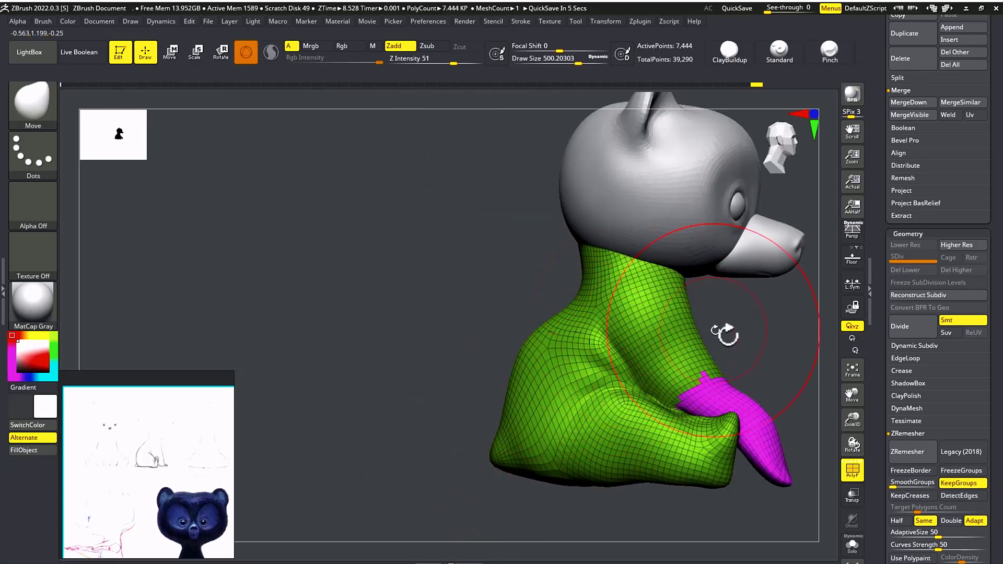
# Turn off the wireframe display and temporarily isolate the body to check the shape of its neck and shoulders
pyautogui.moveTo(724, 334)
pyautogui.mouseDown()
pyautogui.moveTo(544, 325)
pyautogui.moveTo(611, 312)
pyautogui.moveTo(581, 268)
pyautogui.moveTo(629, 336)
pyautogui.moveTo(414, 314)
pyautogui.mouseUp()
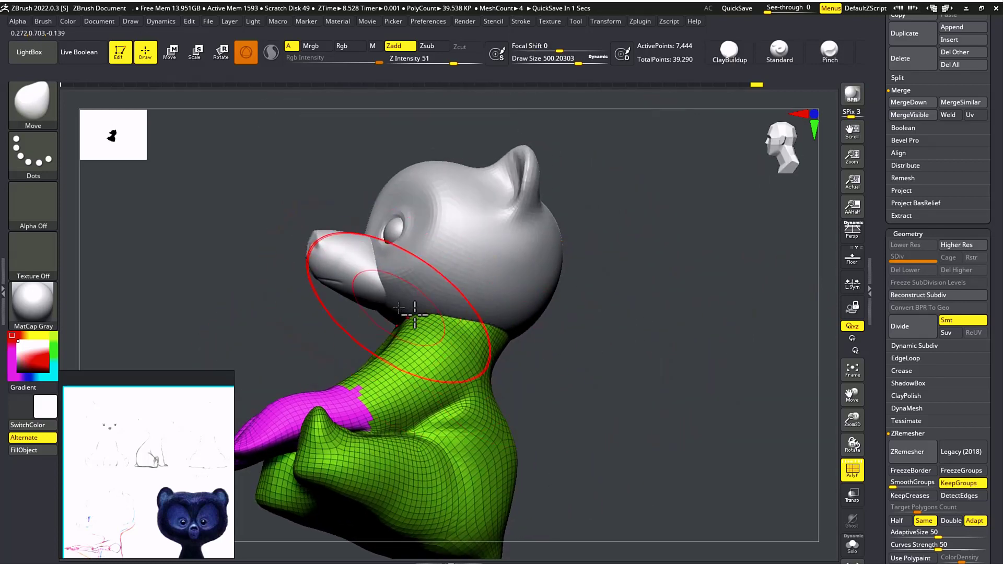
pyautogui.moveTo(638, 336); pyautogui.dragTo(595, 316)
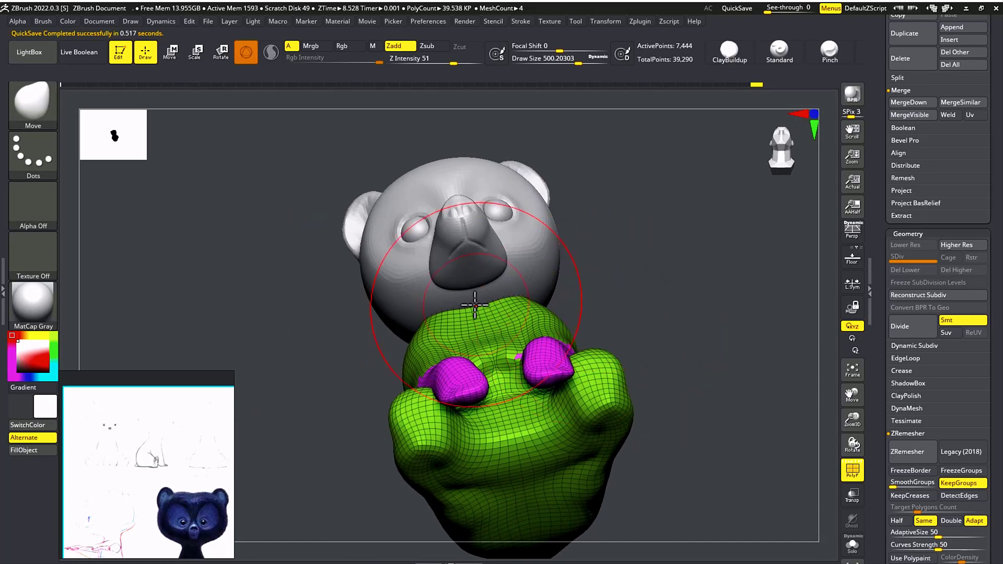
pyautogui.click(852, 469)
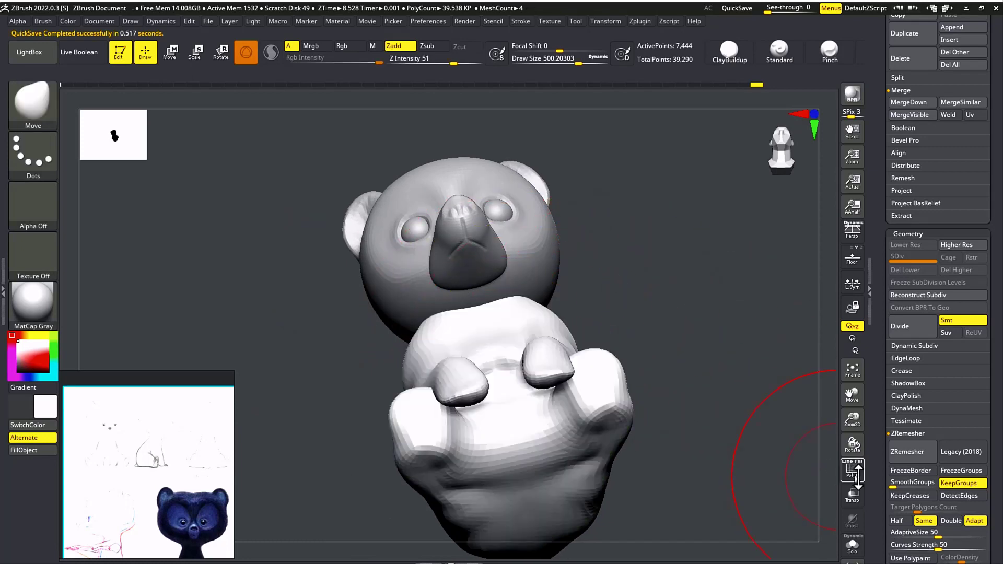
pyautogui.click(852, 470)
pyautogui.click(855, 476)
pyautogui.click(852, 545)
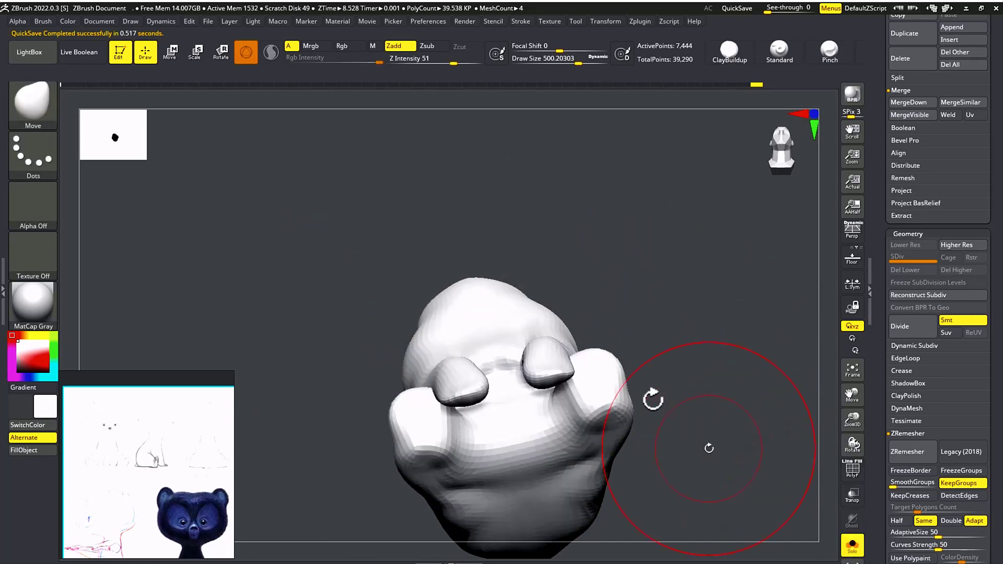
pyautogui.moveTo(651, 398)
pyautogui.mouseDown()
pyautogui.moveTo(616, 312)
pyautogui.moveTo(452, 288)
pyautogui.mouseUp()
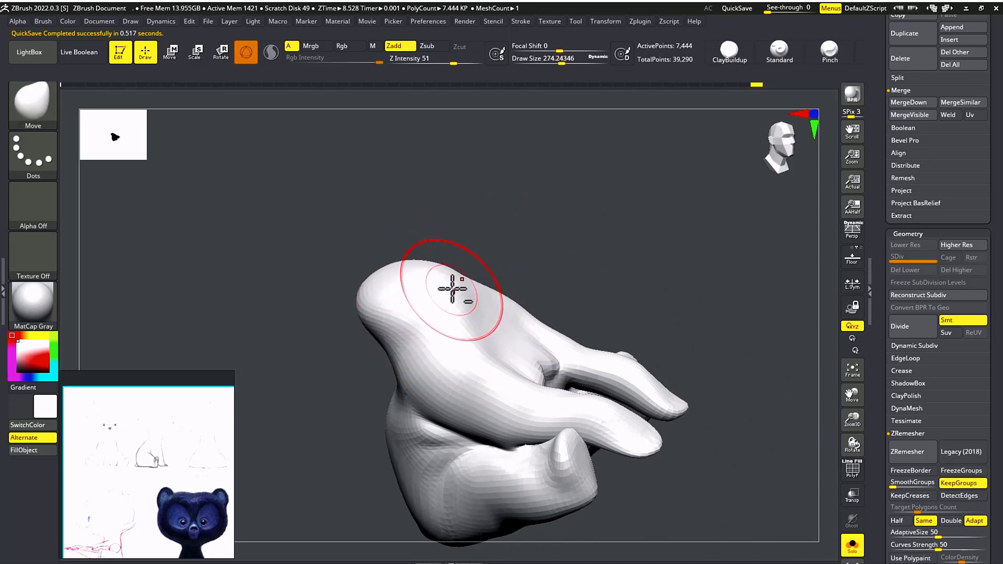
pyautogui.keyDown('alt'); pyautogui.moveTo(518, 247); pyautogui.dragTo(530, 282); pyautogui.keyUp('alt')
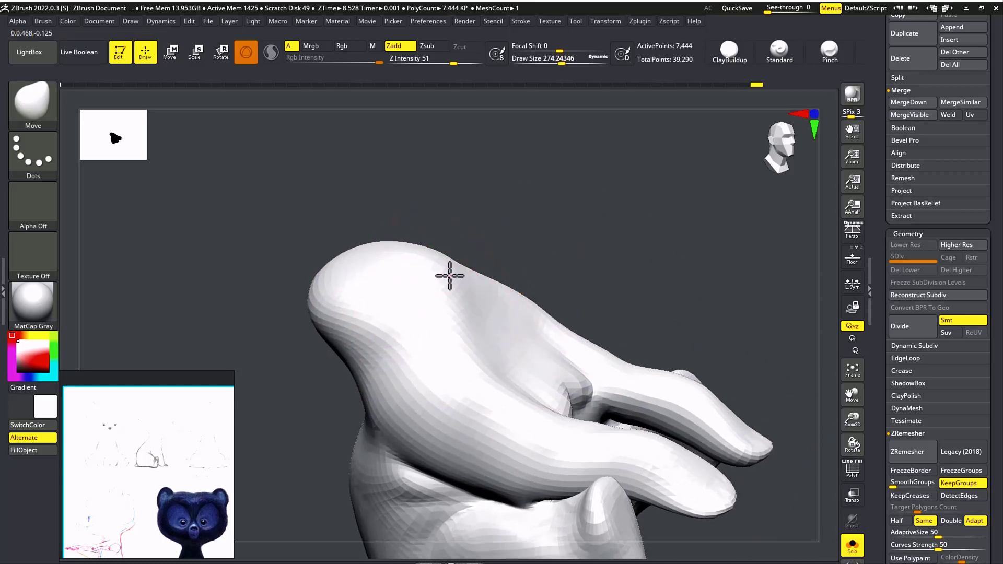
pyautogui.moveTo(518, 258); pyautogui.dragTo(625, 250)
pyautogui.click(853, 546)
# Refine the outer contour of the front legs from the front with Move and smoothing at a draw size of about 280
pyautogui.moveTo(643, 283); pyautogui.dragTo(602, 282)
pyautogui.moveTo(688, 271)
pyautogui.keyDown('alt'); pyautogui.mouseDown()
pyautogui.moveTo(521, 320)
pyautogui.moveTo(632, 298)
pyautogui.moveTo(600, 305)
pyautogui.moveTo(557, 351)
pyautogui.moveTo(543, 352)
pyautogui.mouseUp(); pyautogui.keyUp('alt')
pyautogui.press('f')
pyautogui.press('s')
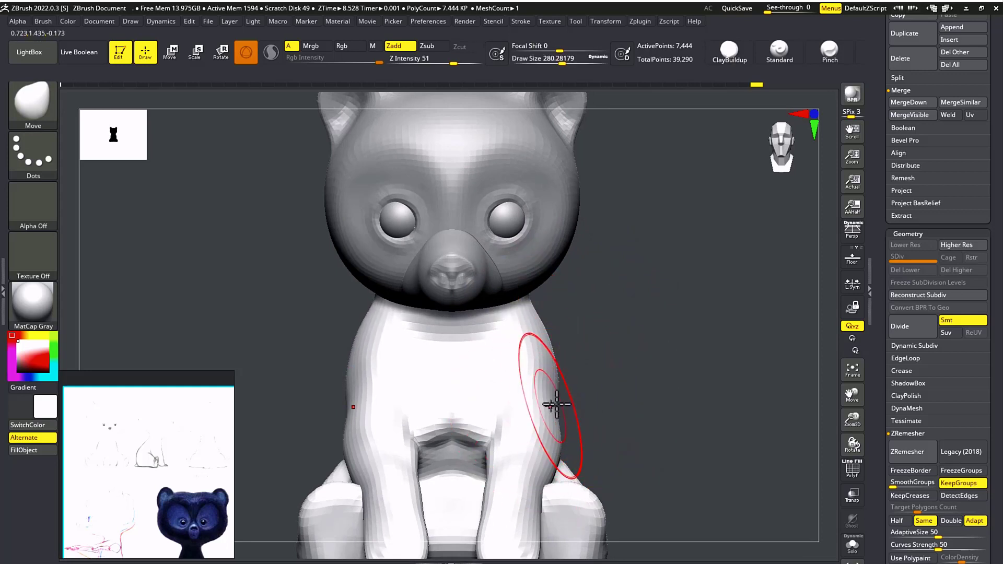
pyautogui.moveTo(552, 405); pyautogui.dragTo(559, 426)
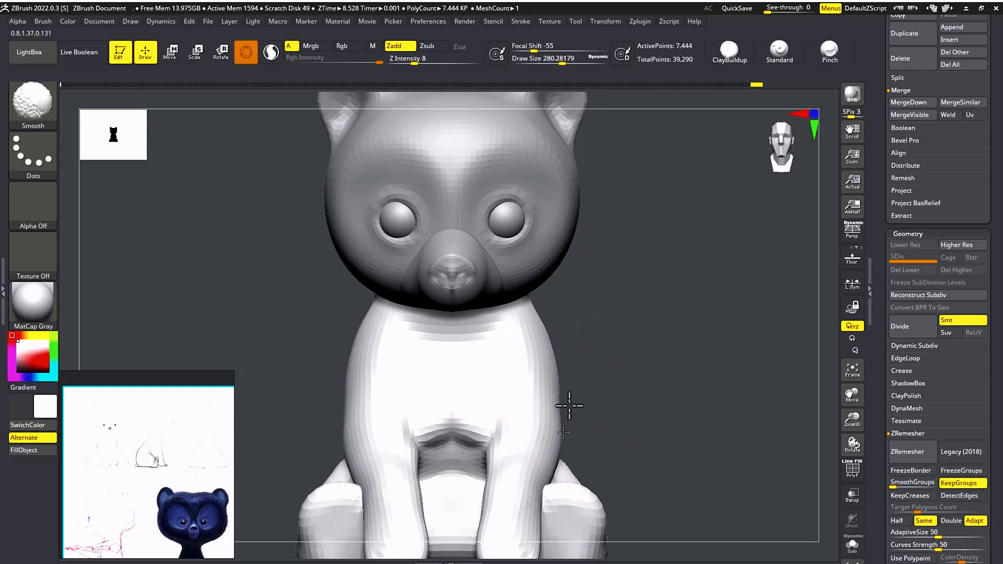
# Adjust the back and haunches with Move at a draw size of about 492, comparing the side, top and front views
pyautogui.moveTo(619, 340)
pyautogui.keyDown('alt'); pyautogui.mouseDown()
pyautogui.moveTo(627, 374)
pyautogui.moveTo(651, 381)
pyautogui.moveTo(584, 395)
pyautogui.mouseUp(); pyautogui.keyUp('alt')
pyautogui.moveTo(561, 434); pyautogui.dragTo(597, 424)
pyautogui.moveTo(491, 402); pyautogui.dragTo(560, 441)
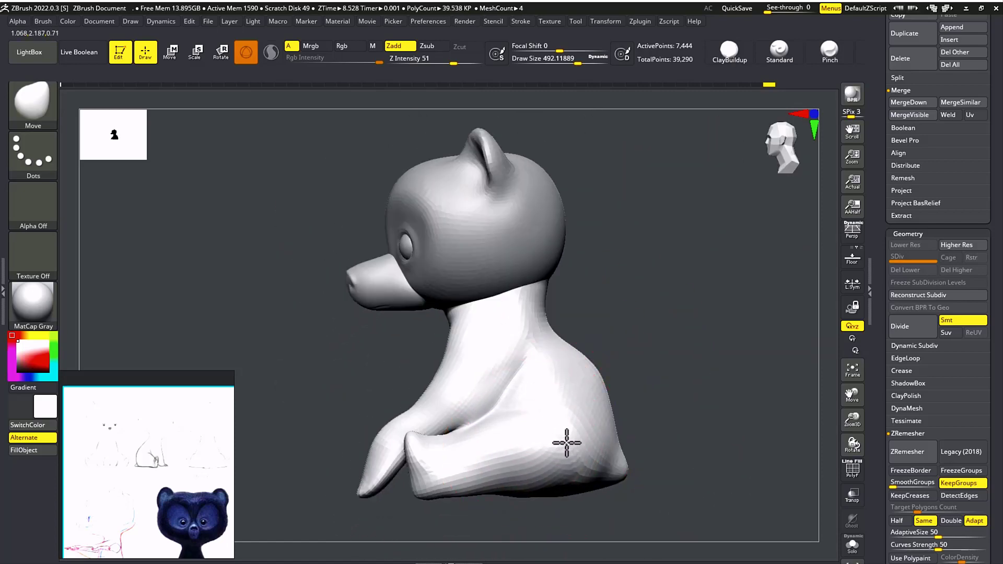
pyautogui.moveTo(618, 326); pyautogui.dragTo(635, 347)
pyautogui.moveTo(544, 430); pyautogui.dragTo(551, 352)
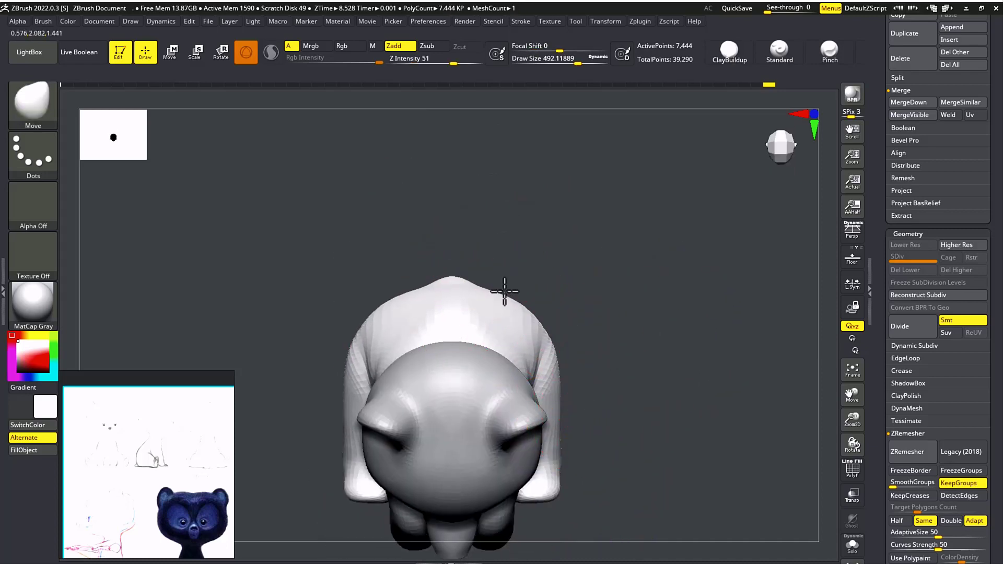
pyautogui.moveTo(579, 321)
pyautogui.mouseDown()
pyautogui.moveTo(615, 308)
pyautogui.moveTo(627, 287)
pyautogui.moveTo(638, 354)
pyautogui.moveTo(547, 358)
pyautogui.moveTo(537, 409)
pyautogui.moveTo(463, 352)
pyautogui.moveTo(437, 390)
pyautogui.mouseUp()
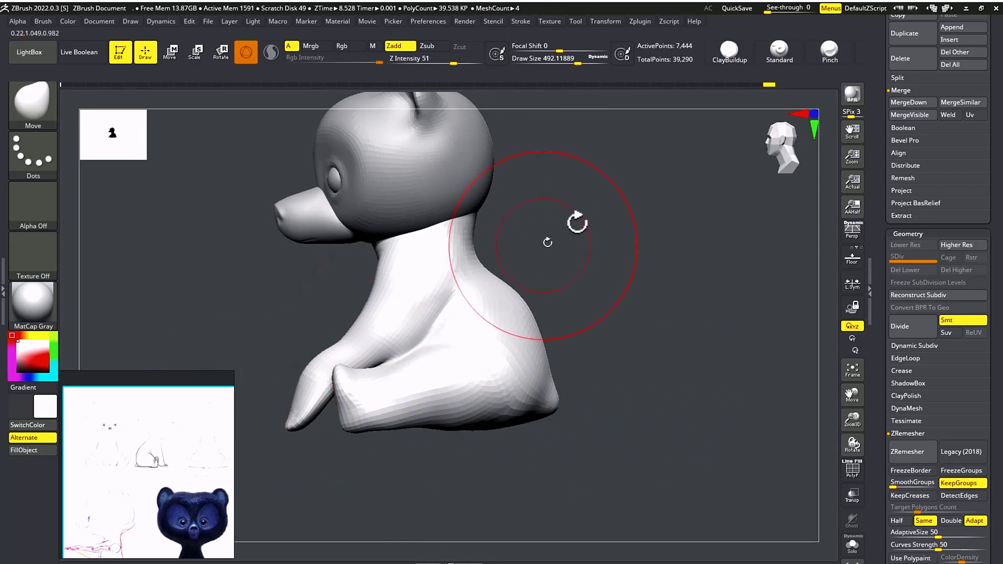
pyautogui.moveTo(535, 208)
pyautogui.keyDown('alt'); pyautogui.mouseDown()
pyautogui.moveTo(559, 212)
pyautogui.moveTo(607, 249)
pyautogui.moveTo(544, 231)
pyautogui.mouseUp(); pyautogui.keyUp('alt')
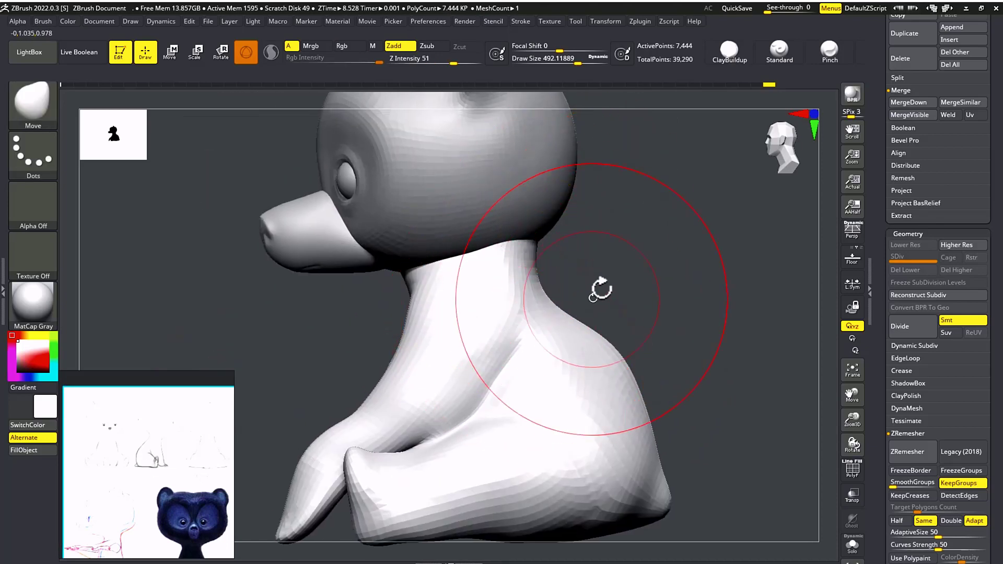
pyautogui.moveTo(662, 289); pyautogui.dragTo(628, 246)
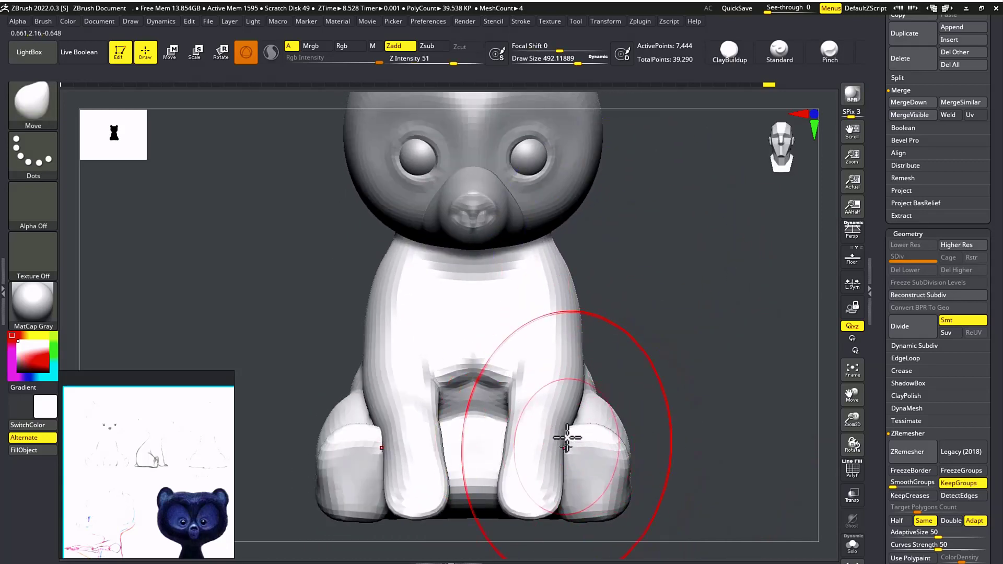
# Reshape the underside of the belly and rump with Move at a draw size of about 344
pyautogui.moveTo(652, 354)
pyautogui.mouseDown()
pyautogui.moveTo(632, 297)
pyautogui.moveTo(647, 240)
pyautogui.moveTo(693, 236)
pyautogui.moveTo(718, 428)
pyautogui.mouseUp()
pyautogui.press('s')
pyautogui.moveTo(497, 285); pyautogui.dragTo(486, 285)
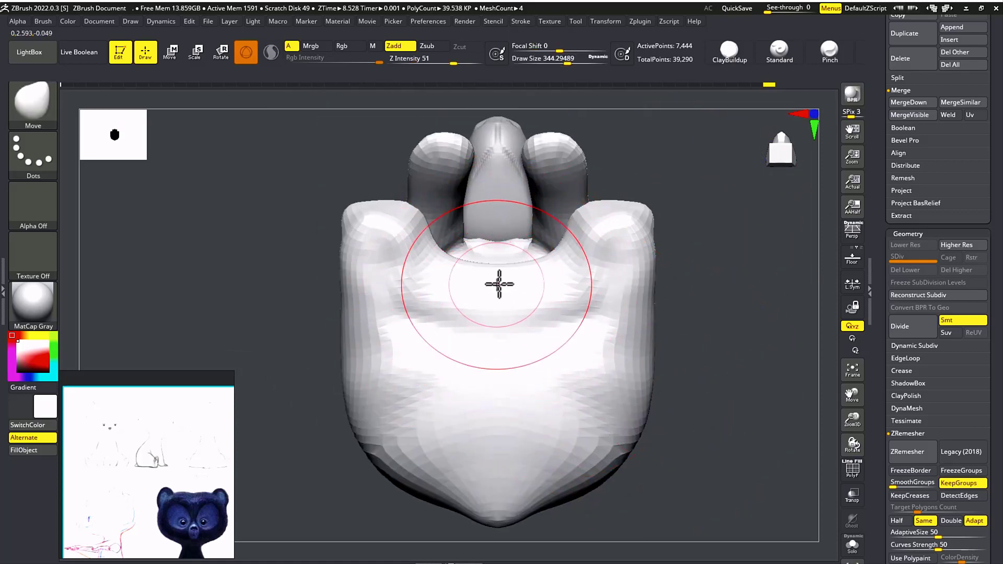
pyautogui.moveTo(495, 356)
pyautogui.mouseDown()
pyautogui.moveTo(490, 378)
pyautogui.moveTo(430, 359)
pyautogui.moveTo(453, 377)
pyautogui.moveTo(488, 361)
pyautogui.moveTo(555, 380)
pyautogui.moveTo(543, 436)
pyautogui.mouseUp()
pyautogui.moveTo(787, 314)
pyautogui.mouseDown()
pyautogui.moveTo(727, 381)
pyautogui.moveTo(740, 372)
pyautogui.moveTo(738, 387)
pyautogui.moveTo(686, 387)
pyautogui.mouseUp()
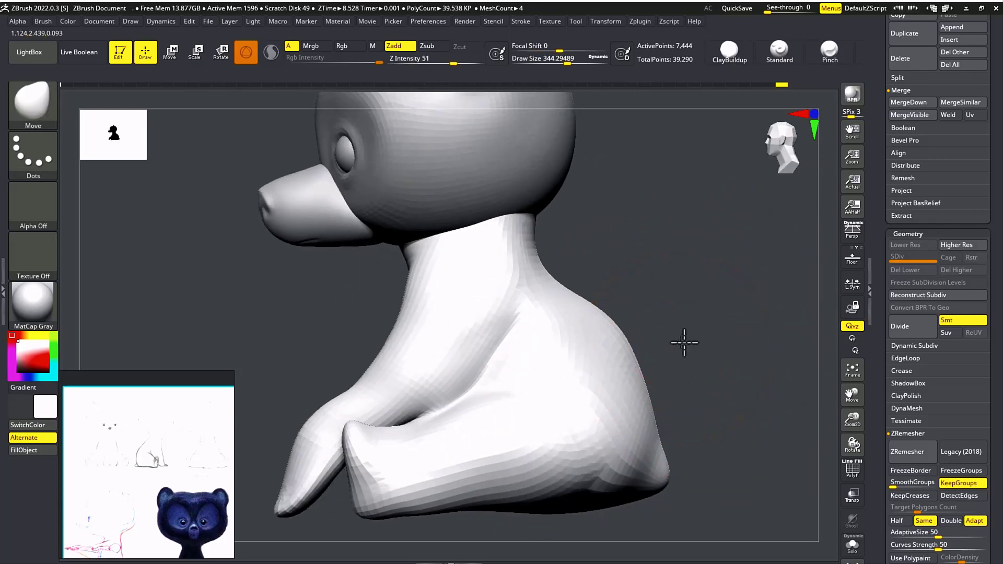
pyautogui.moveTo(684, 343)
pyautogui.keyDown('shift'); pyautogui.mouseDown()
pyautogui.moveTo(730, 342)
pyautogui.moveTo(693, 355)
pyautogui.moveTo(752, 340)
pyautogui.moveTo(672, 350)
pyautogui.moveTo(678, 343)
pyautogui.mouseUp(); pyautogui.keyUp('shift')
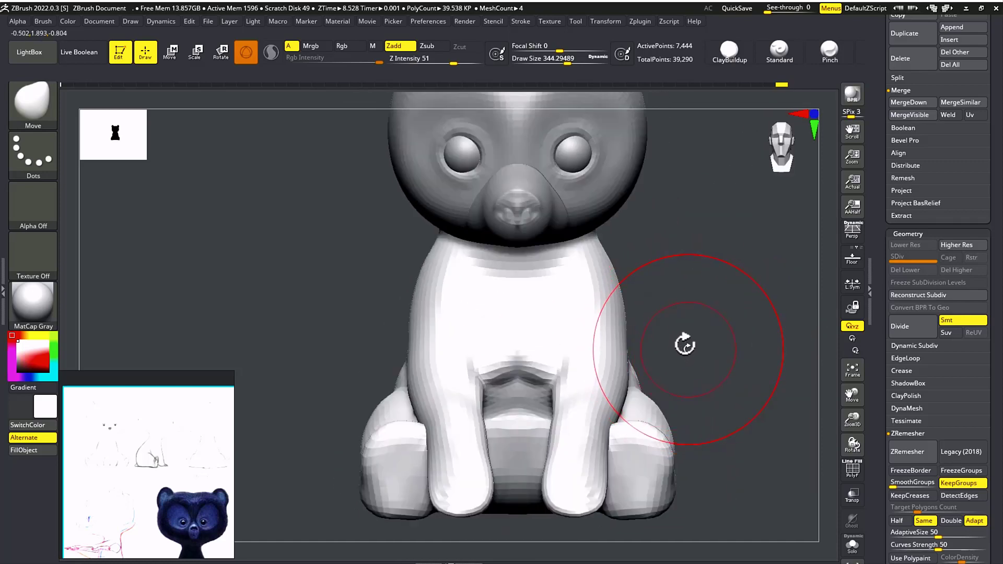
# Touch up the shoulder contour from the front and divide the body mesh once to subdivision level 2
pyautogui.press('d')
pyautogui.click(618, 283)
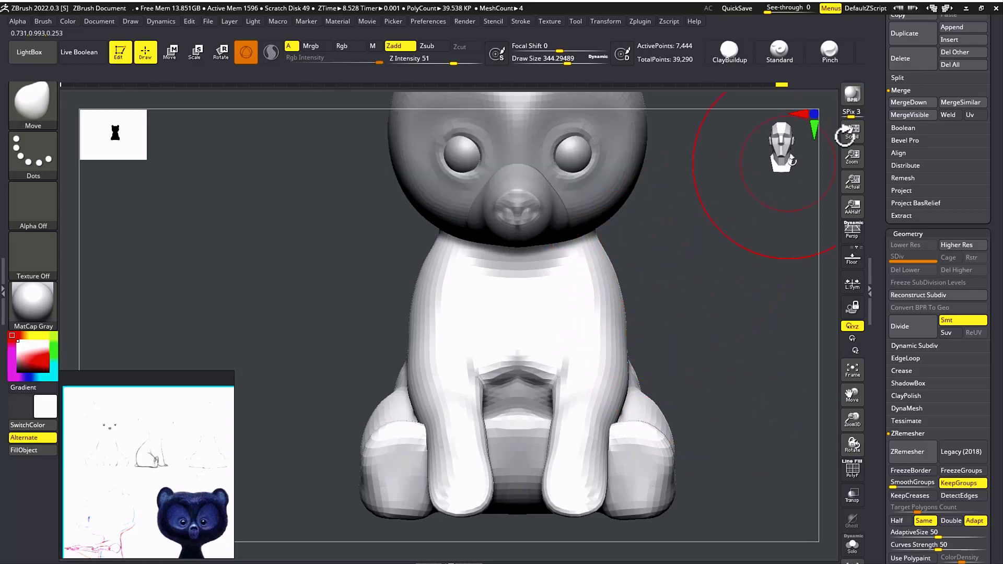
pyautogui.scroll(5, 878, 96)
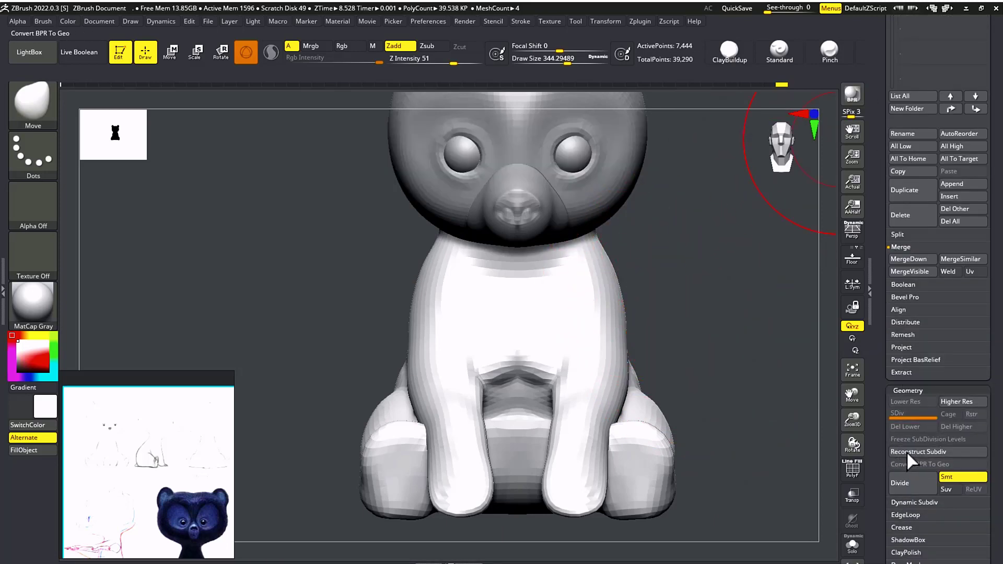
pyautogui.click(916, 485)
# Carve along the centre of the lower back and rump with DamStandard at a draw size of about 158, smoothing up the spine
pyautogui.moveTo(694, 326); pyautogui.dragTo(630, 301)
pyautogui.moveTo(282, 333); pyautogui.dragTo(342, 351)
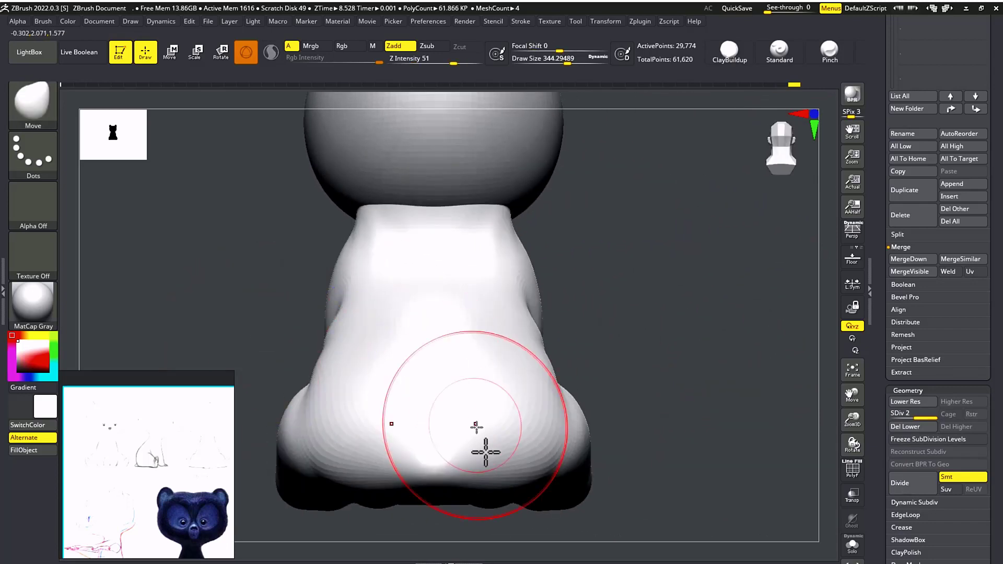
pyautogui.press('b')
pyautogui.press('d')
pyautogui.press('s')
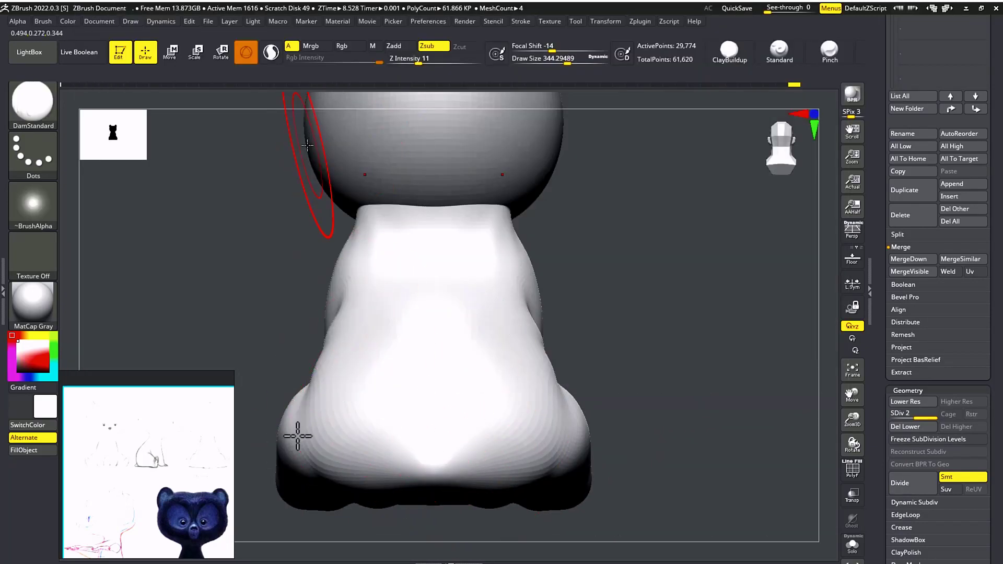
pyautogui.press('s')
pyautogui.moveTo(416, 405); pyautogui.dragTo(410, 406)
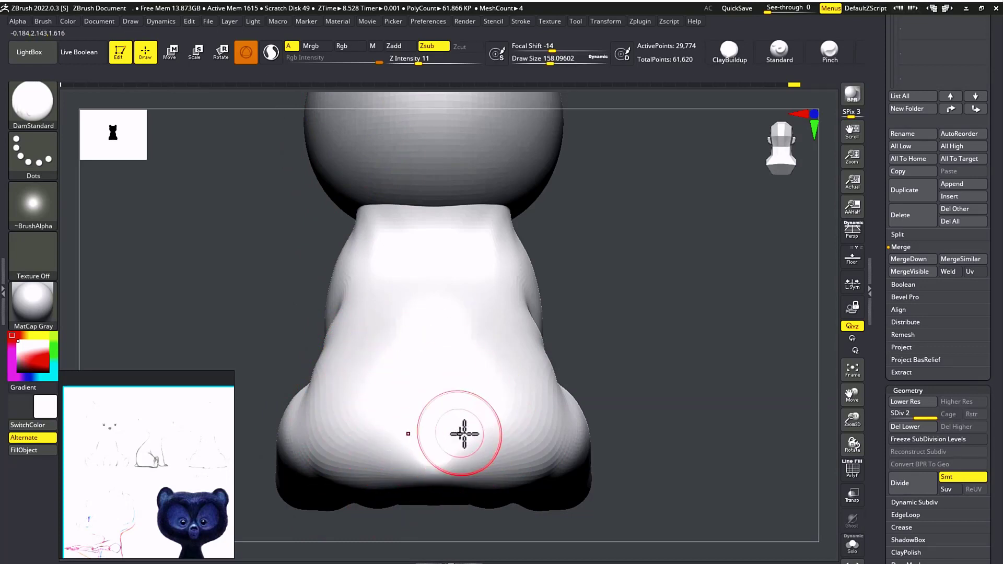
pyautogui.moveTo(465, 433)
pyautogui.mouseDown()
pyautogui.moveTo(508, 465)
pyautogui.moveTo(437, 421)
pyautogui.moveTo(466, 436)
pyautogui.mouseUp()
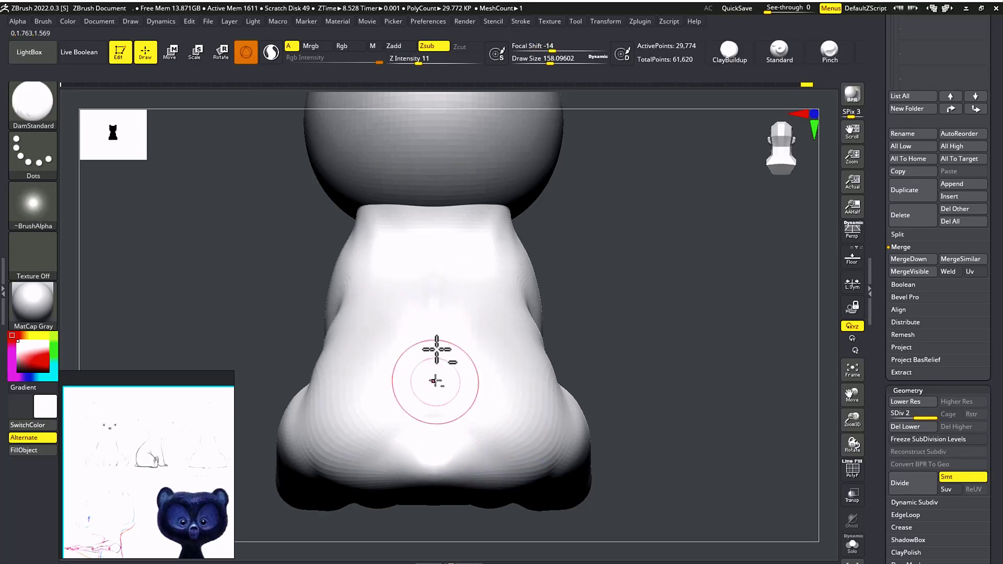
pyautogui.keyDown('shift'); pyautogui.moveTo(437, 349); pyautogui.dragTo(435, 286); pyautogui.keyUp('shift')
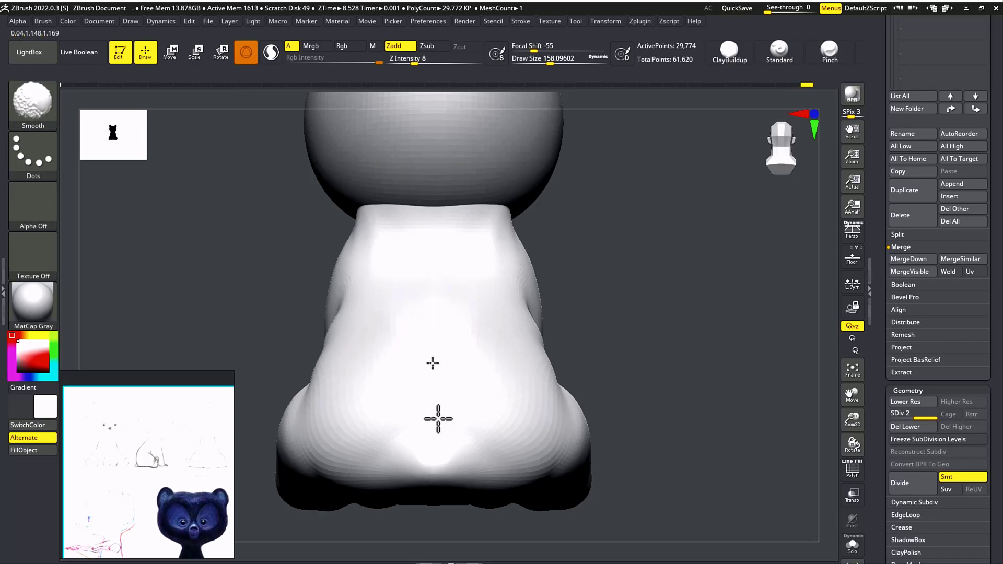
# Carve a crease below the back of the neck with DamStandard at a draw size of about 101, and soften the folds along the flank
pyautogui.moveTo(593, 262); pyautogui.dragTo(596, 317)
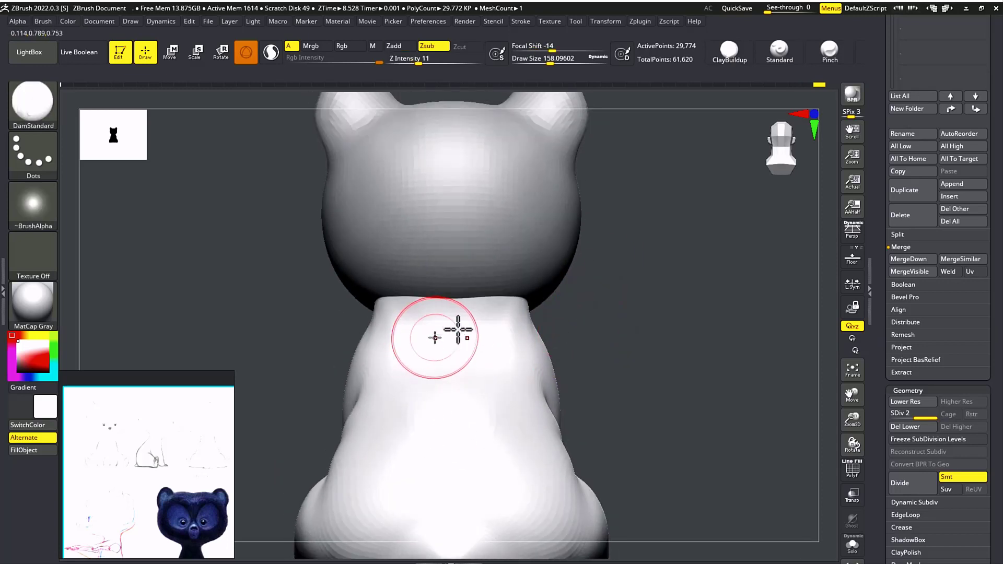
pyautogui.moveTo(445, 326); pyautogui.dragTo(506, 322)
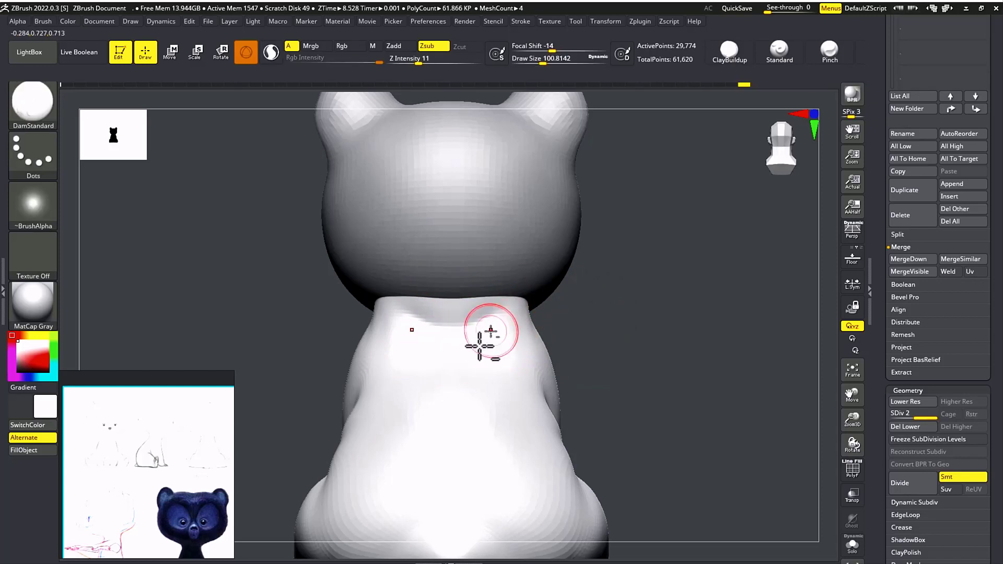
pyautogui.press('shift')
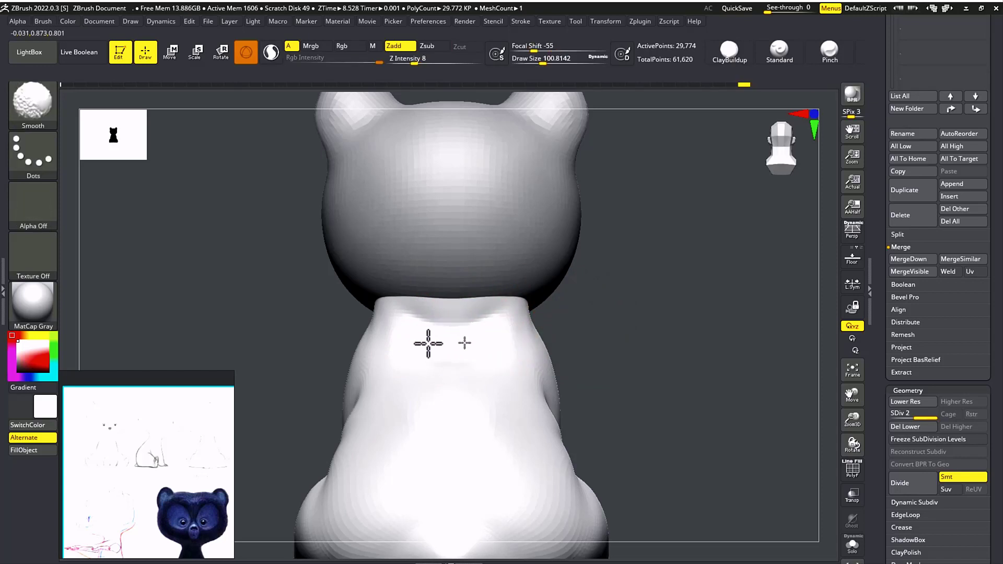
pyautogui.moveTo(604, 358)
pyautogui.mouseDown()
pyautogui.moveTo(560, 358)
pyautogui.moveTo(638, 343)
pyautogui.moveTo(438, 288)
pyautogui.mouseUp()
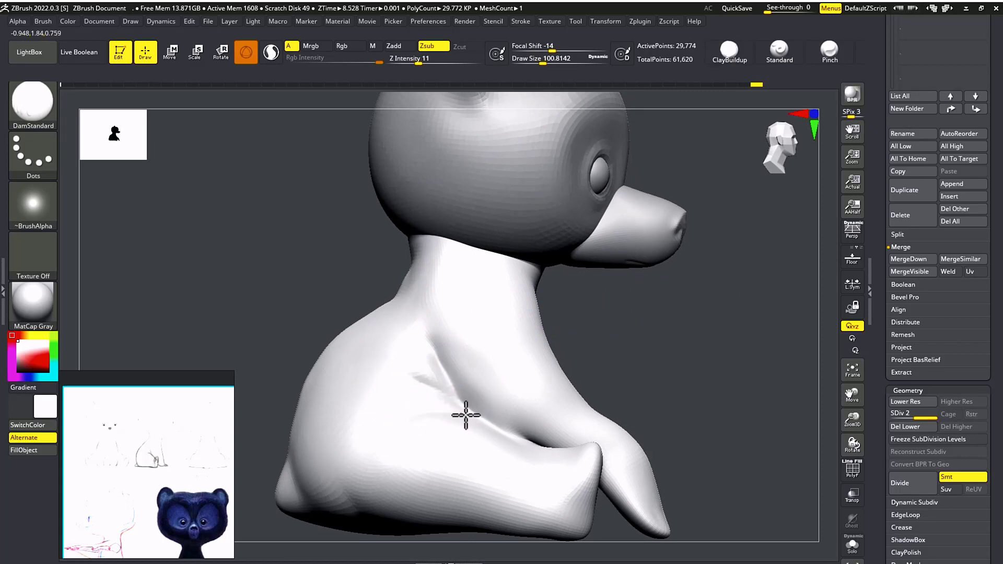
pyautogui.moveTo(496, 428)
pyautogui.keyDown('shift'); pyautogui.mouseDown()
pyautogui.moveTo(425, 376)
pyautogui.moveTo(425, 342)
pyautogui.mouseUp(); pyautogui.keyUp('shift')
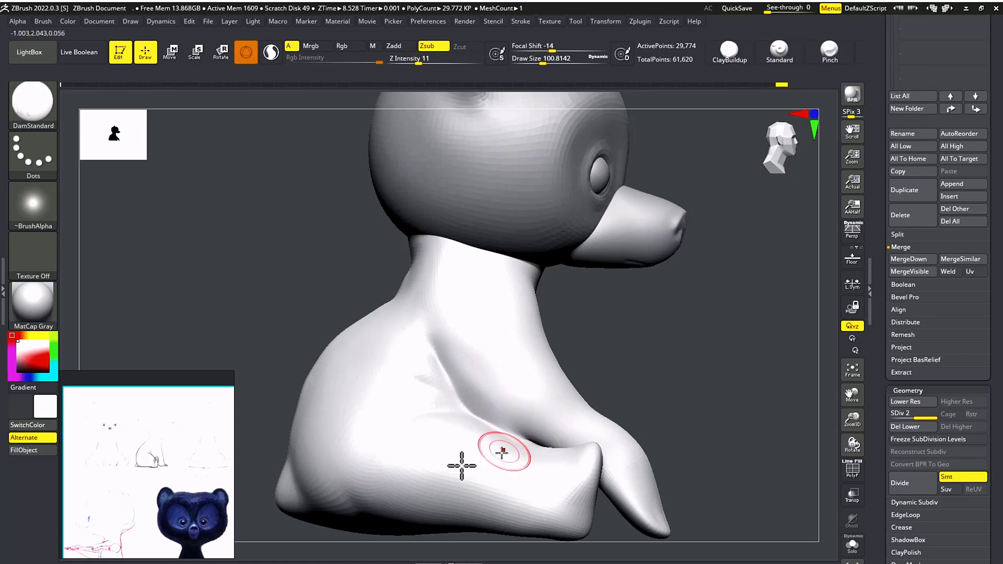
# Carve the folds where the front legs meet the chest with DamStandard and smooth the chest surface between them
pyautogui.keyDown('shift'); pyautogui.moveTo(596, 340); pyautogui.dragTo(510, 402); pyautogui.keyUp('shift')
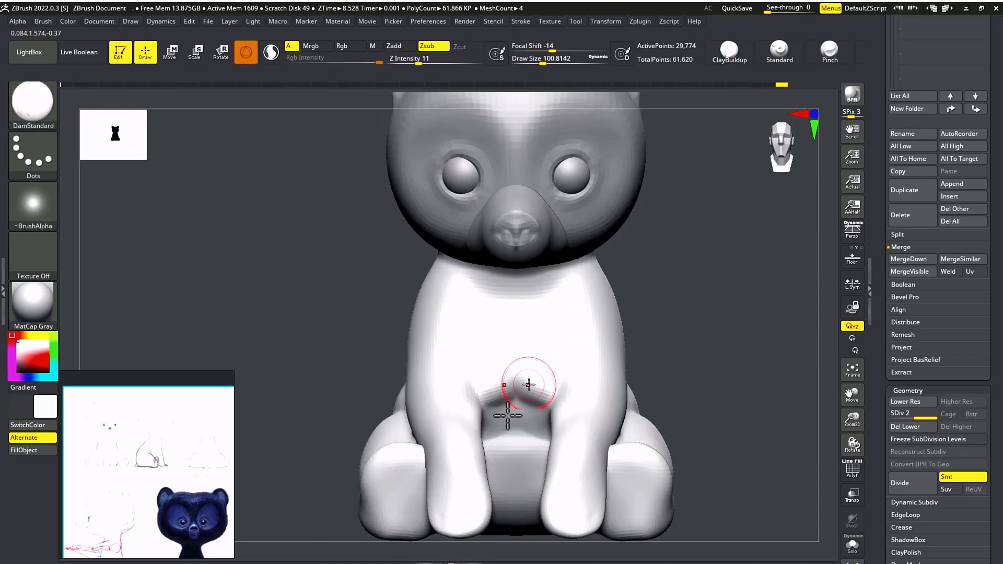
pyautogui.moveTo(460, 349); pyautogui.dragTo(500, 402)
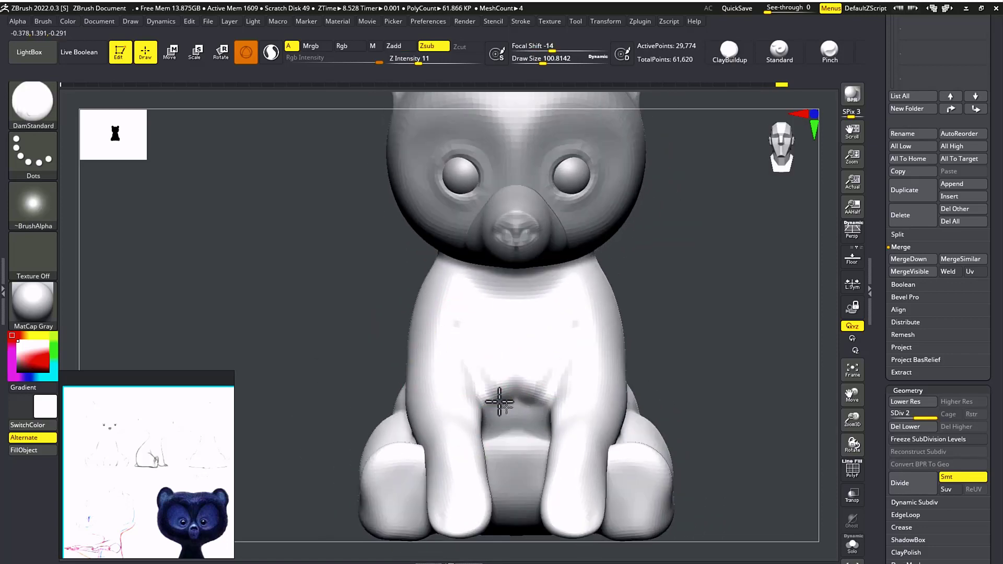
pyautogui.moveTo(454, 347)
pyautogui.mouseDown()
pyautogui.moveTo(503, 402)
pyautogui.moveTo(496, 368)
pyautogui.mouseUp()
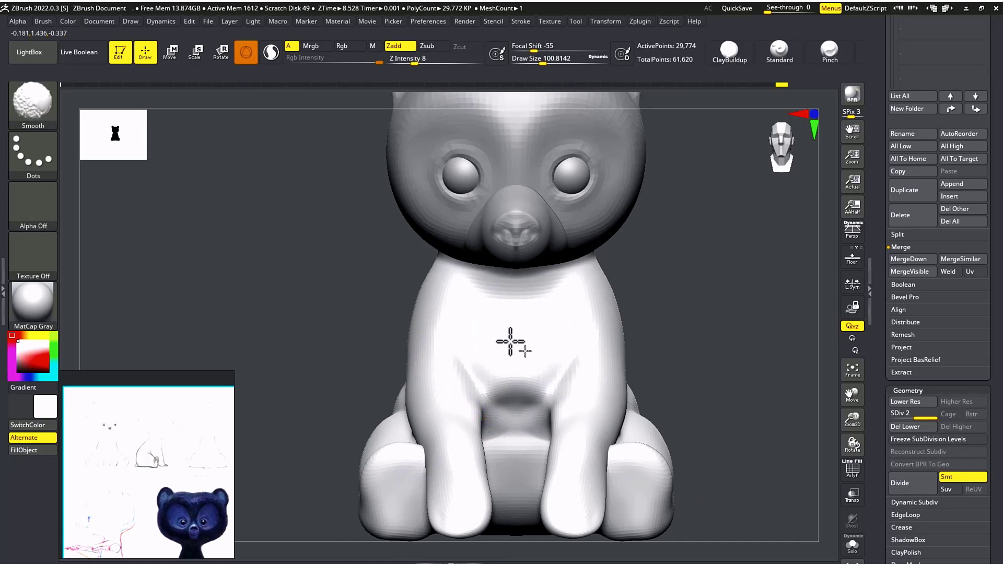
pyautogui.moveTo(696, 284)
pyautogui.mouseDown()
pyautogui.moveTo(692, 271)
pyautogui.moveTo(714, 278)
pyautogui.moveTo(686, 254)
pyautogui.mouseUp()
pyautogui.moveTo(622, 259)
pyautogui.mouseDown()
pyautogui.moveTo(596, 314)
pyautogui.moveTo(611, 284)
pyautogui.mouseUp()
pyautogui.keyDown('shift'); pyautogui.moveTo(590, 323); pyautogui.dragTo(598, 349); pyautogui.keyUp('shift')
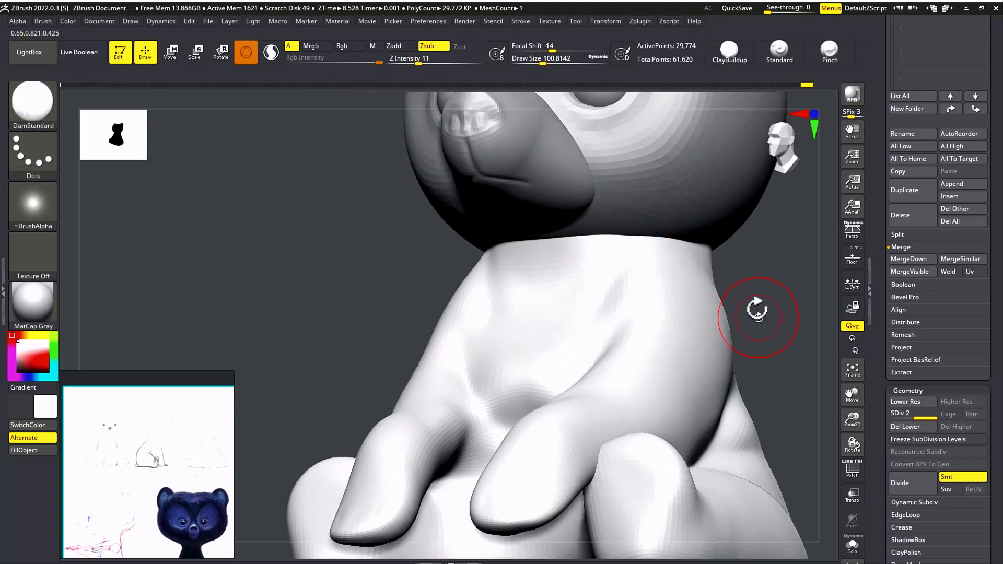
pyautogui.moveTo(756, 309)
pyautogui.keyDown('shift'); pyautogui.mouseDown()
pyautogui.moveTo(763, 278)
pyautogui.moveTo(609, 320)
pyautogui.mouseUp(); pyautogui.keyUp('shift')
pyautogui.moveTo(778, 295)
pyautogui.mouseDown()
pyautogui.moveTo(690, 302)
pyautogui.moveTo(761, 298)
pyautogui.moveTo(727, 351)
pyautogui.moveTo(691, 347)
pyautogui.mouseUp()
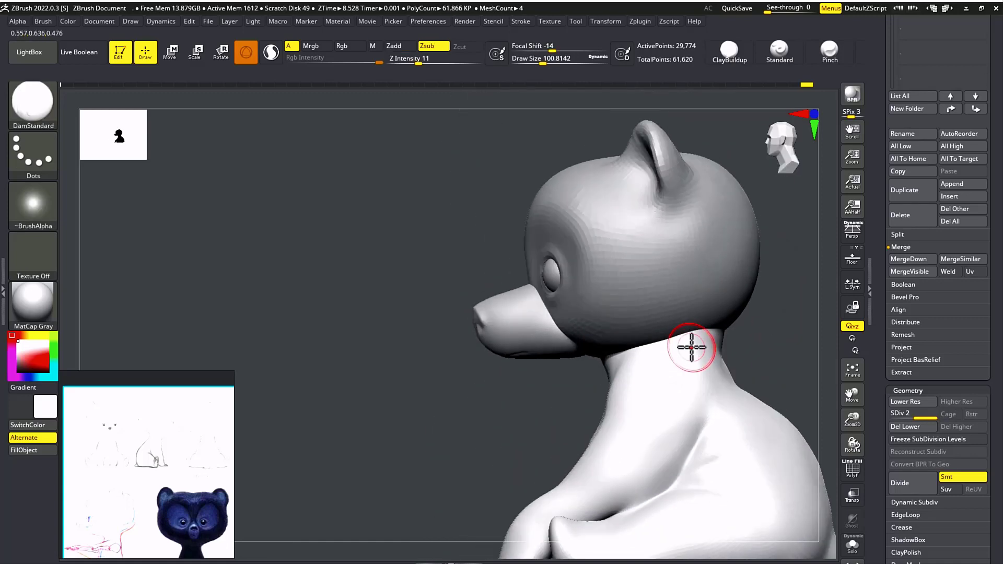
# Make the head the active subtool and switch to the Move brush at a draw size of about 430
pyautogui.moveTo(529, 425); pyautogui.dragTo(583, 417)
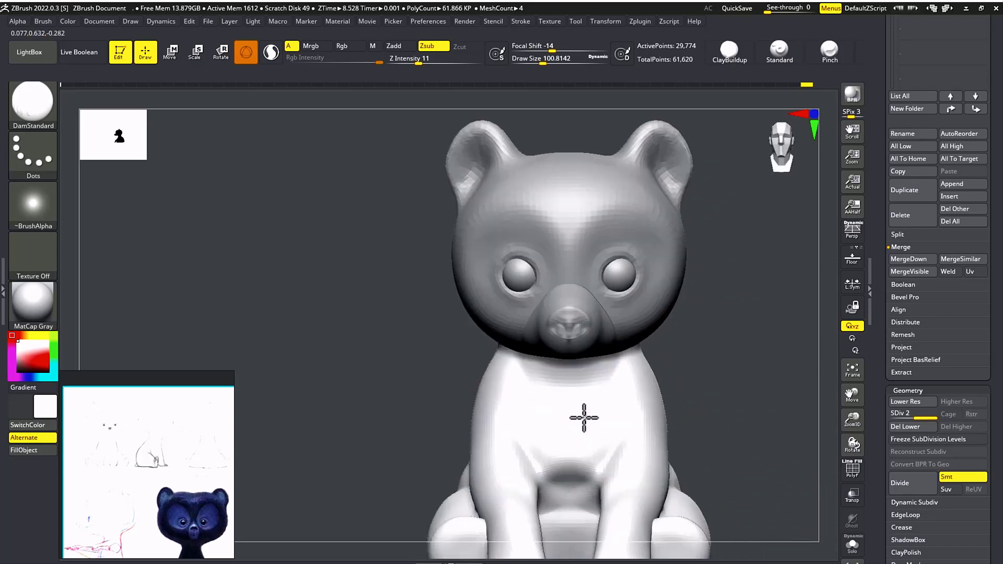
pyautogui.keyDown('alt'); pyautogui.moveTo(695, 309); pyautogui.dragTo(575, 356); pyautogui.keyUp('alt')
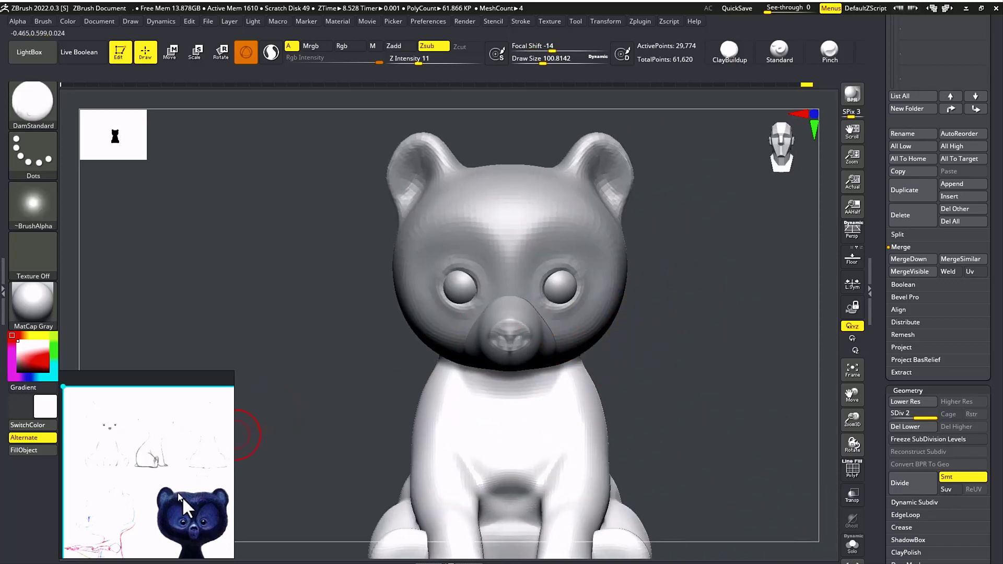
pyautogui.hotkey('shift', 'd')
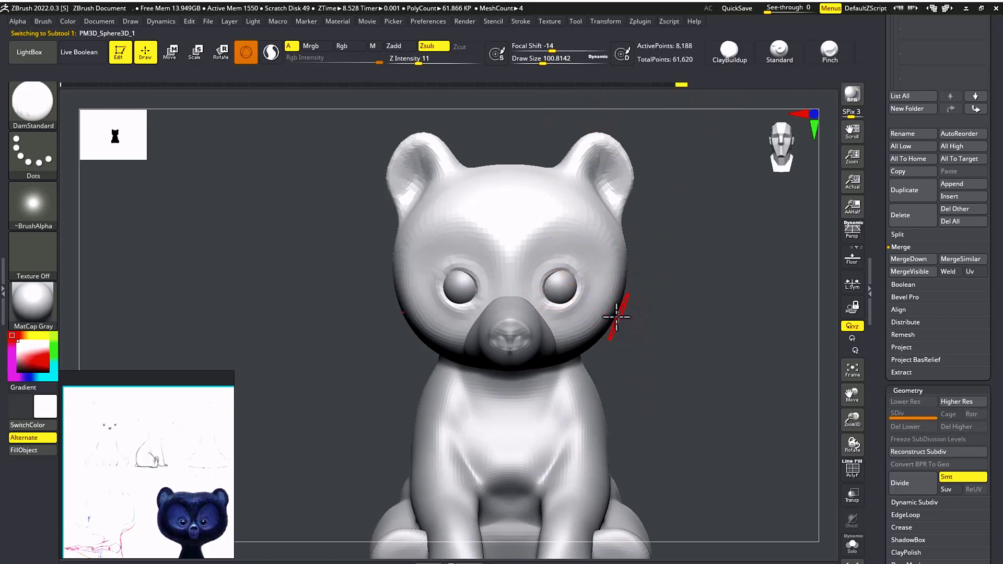
pyautogui.press('b')
pyautogui.press('m')
pyautogui.press('v')
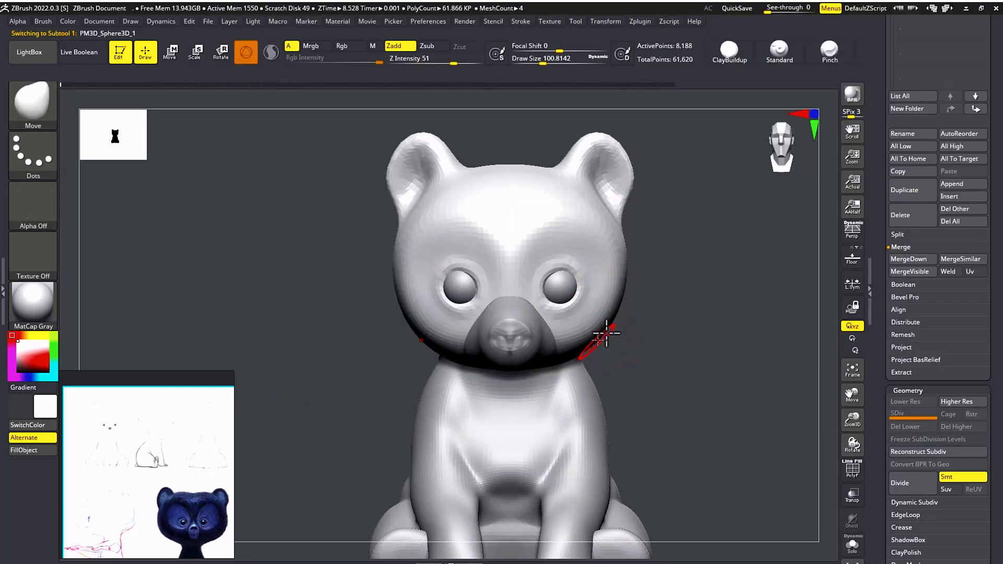
pyautogui.press('s')
pyautogui.moveTo(597, 339); pyautogui.dragTo(626, 340)
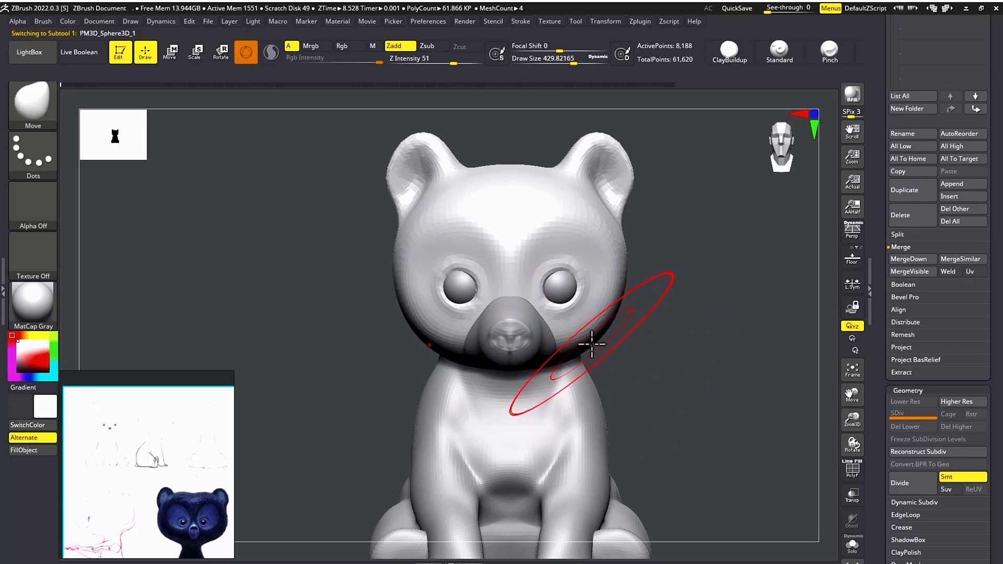
# Mask the areas around both eyes on the head symmetrically, using the Lasso stroke for masking
pyautogui.keyDown('ctrl'); pyautogui.moveTo(577, 259); pyautogui.dragTo(538, 267); pyautogui.keyUp('ctrl')
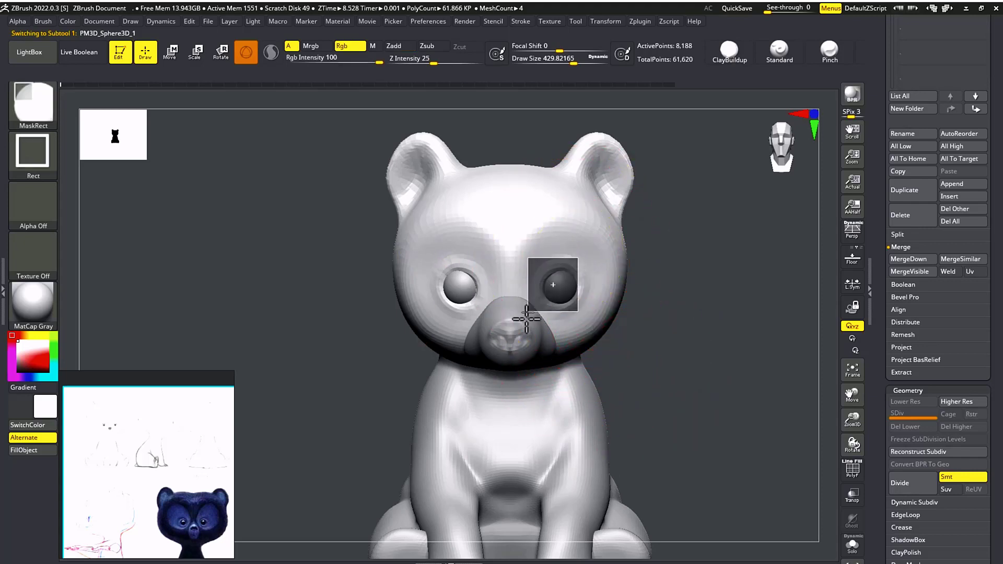
pyautogui.keyDown('ctrl'); pyautogui.moveTo(527, 319); pyautogui.dragTo(522, 321); pyautogui.keyUp('ctrl')
pyautogui.click(32, 152)
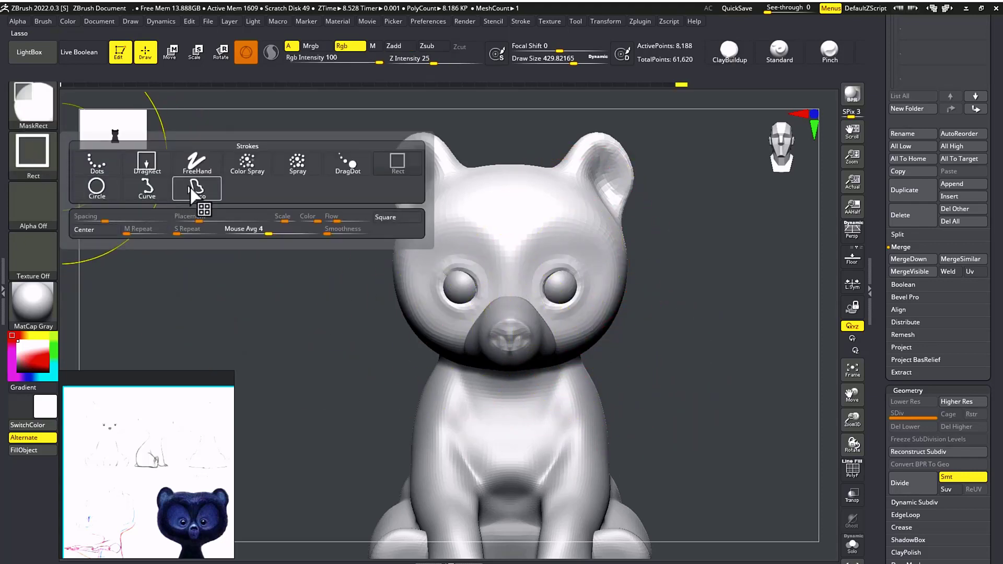
pyautogui.click(194, 191)
pyautogui.keyDown('ctrl'); pyautogui.moveTo(590, 262); pyautogui.dragTo(543, 254); pyautogui.keyUp('ctrl')
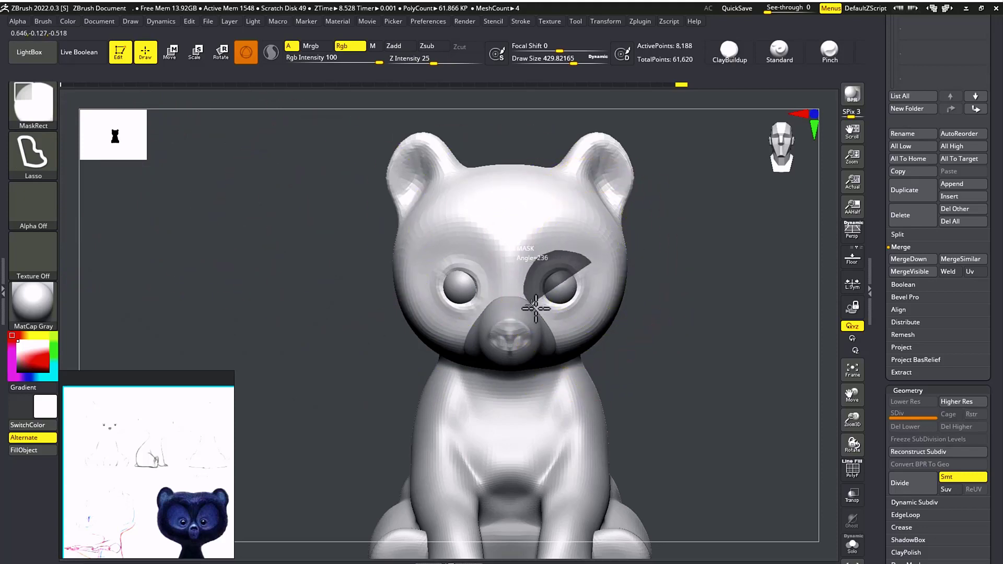
pyautogui.keyDown('ctrl'); pyautogui.moveTo(576, 314); pyautogui.dragTo(600, 279); pyautogui.keyUp('ctrl')
# Adjust the cheek and jaw contour of the head with Move, comparing the side and front views
pyautogui.moveTo(712, 321)
pyautogui.mouseDown()
pyautogui.moveTo(723, 324)
pyautogui.moveTo(615, 326)
pyautogui.mouseUp()
pyautogui.moveTo(609, 212); pyautogui.dragTo(694, 336)
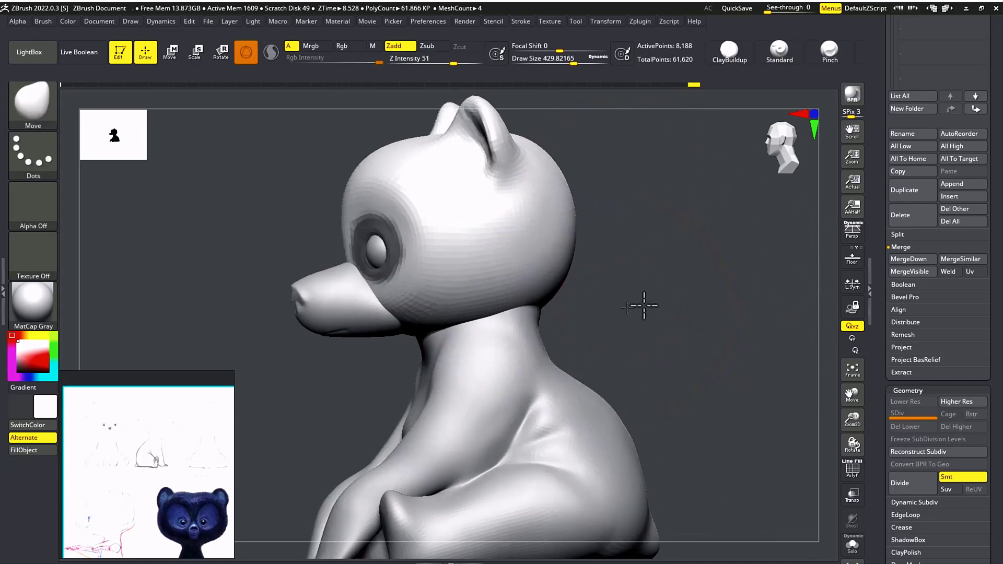
pyautogui.moveTo(643, 306)
pyautogui.mouseDown()
pyautogui.moveTo(580, 322)
pyautogui.moveTo(504, 298)
pyautogui.moveTo(526, 296)
pyautogui.moveTo(530, 275)
pyautogui.moveTo(541, 282)
pyautogui.mouseUp()
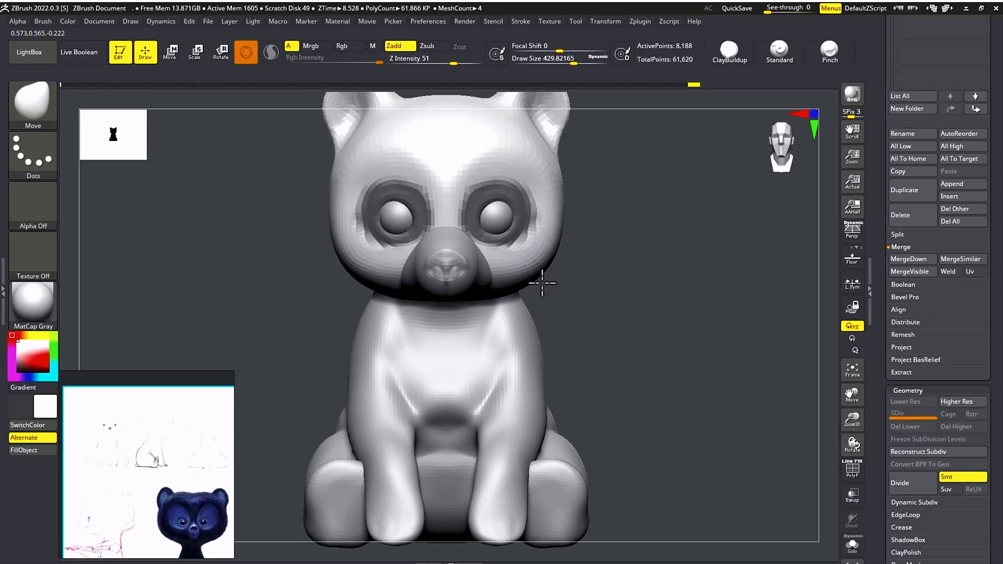
pyautogui.moveTo(592, 194)
pyautogui.keyDown('alt'); pyautogui.mouseDown()
pyautogui.moveTo(617, 288)
pyautogui.moveTo(586, 296)
pyautogui.mouseUp(); pyautogui.keyUp('alt')
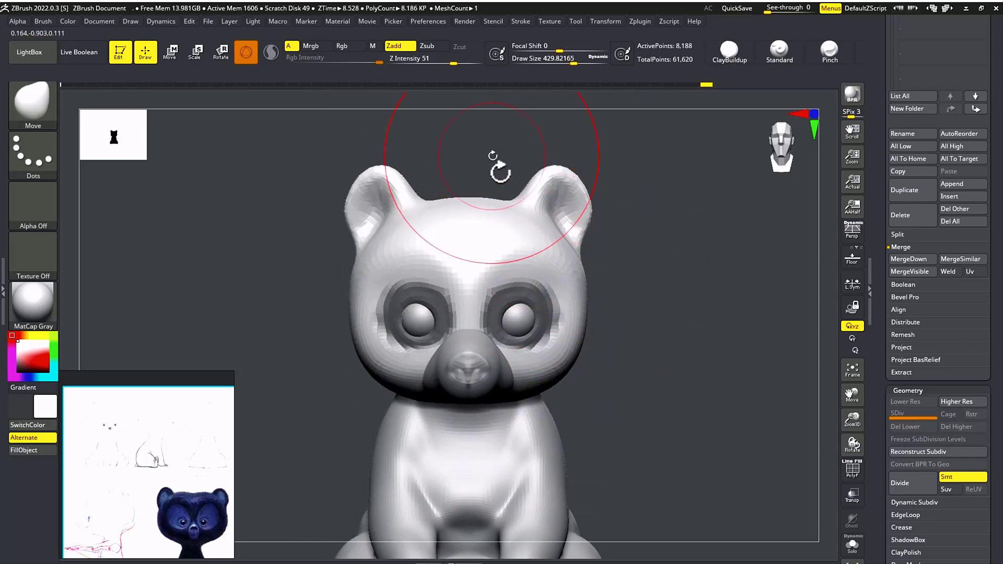
# Adjust the underside of the jaw and pull the back of the head outward with Move from the side
pyautogui.moveTo(649, 313)
pyautogui.mouseDown()
pyautogui.moveTo(672, 284)
pyautogui.moveTo(684, 295)
pyautogui.mouseUp()
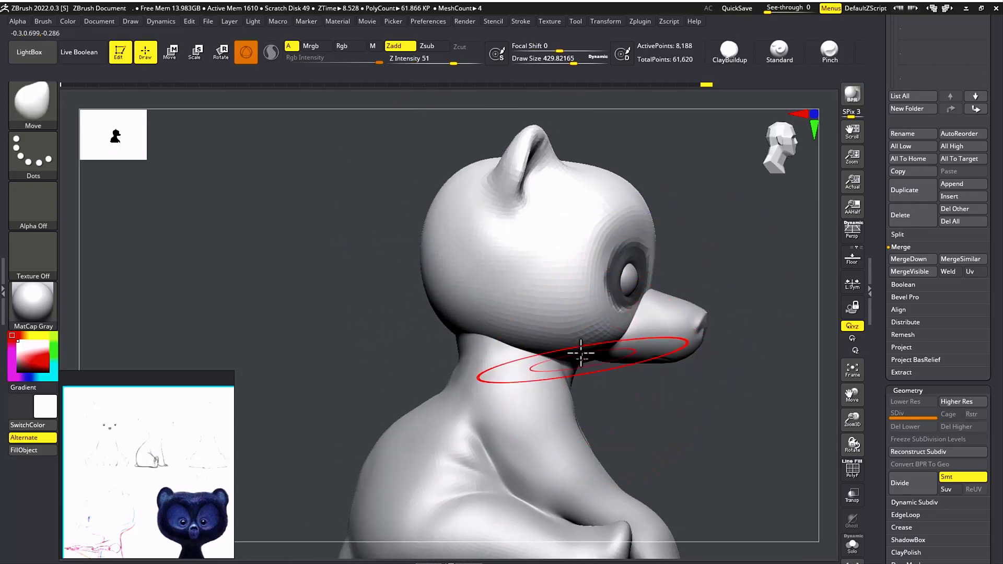
pyautogui.moveTo(581, 360); pyautogui.dragTo(584, 364)
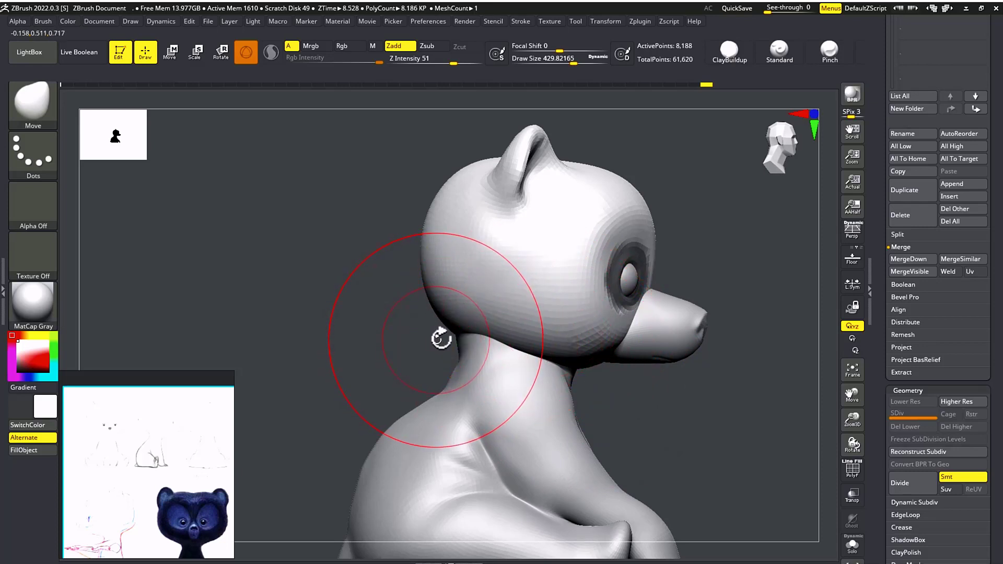
pyautogui.moveTo(446, 315); pyautogui.dragTo(422, 295)
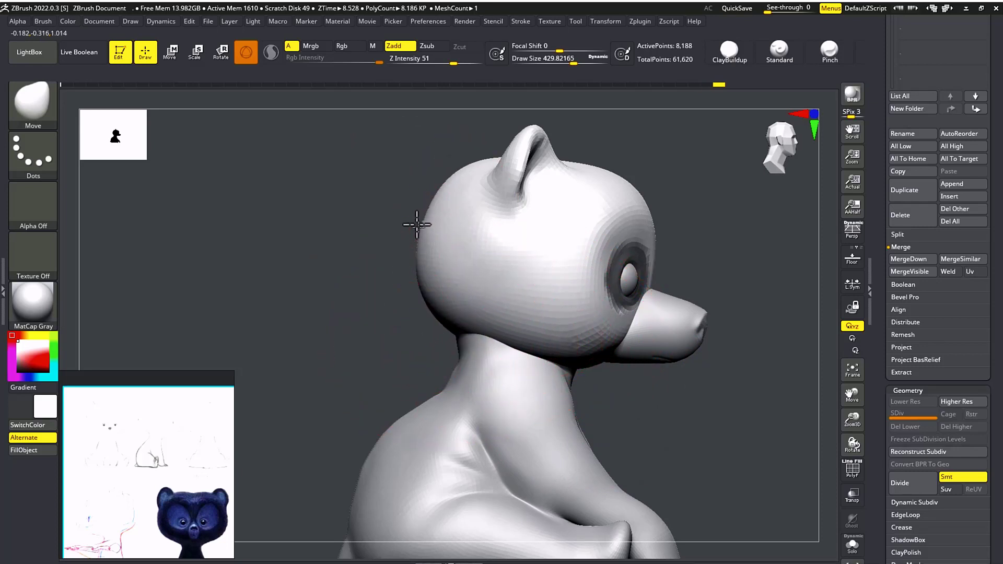
pyautogui.moveTo(416, 224); pyautogui.dragTo(413, 222)
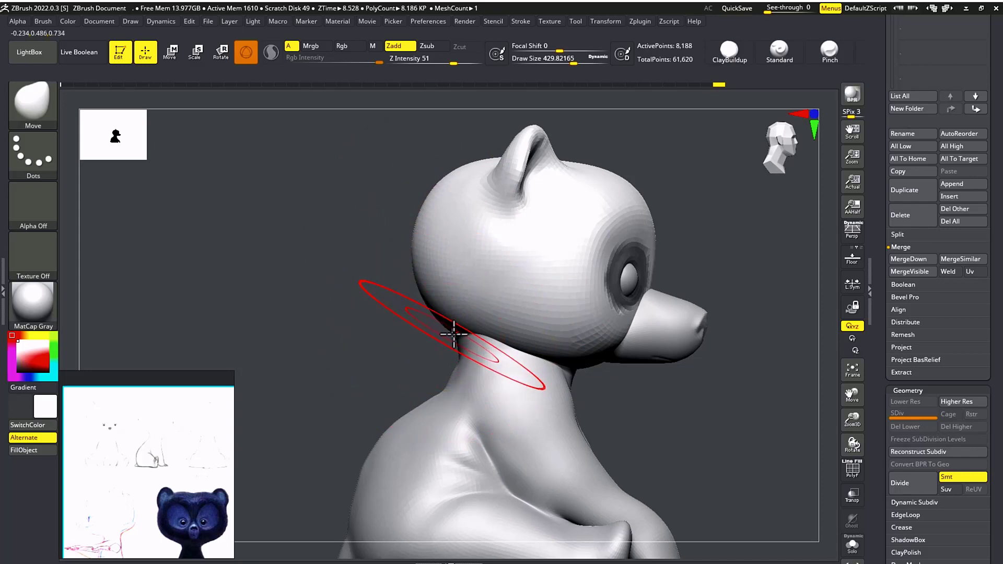
# Select the body and adjust the neck with Move at a draw size of about 365, checking the proportions from the front
pyautogui.keyDown('alt'); pyautogui.click(463, 408); pyautogui.keyUp('alt')
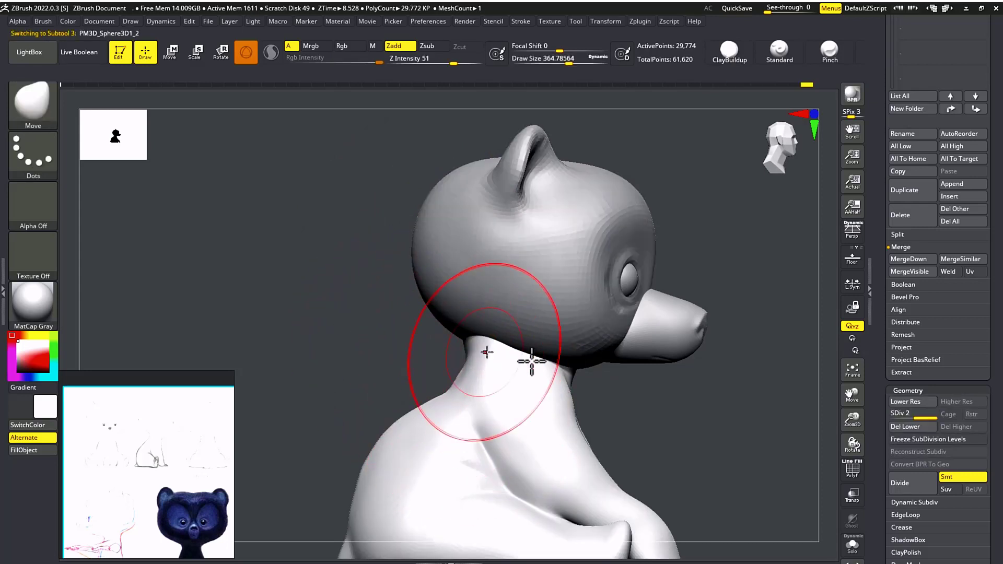
pyautogui.keyDown('ctrl'); pyautogui.moveTo(659, 397); pyautogui.dragTo(572, 395, button='right'); pyautogui.keyUp('ctrl')
pyautogui.moveTo(606, 392); pyautogui.dragTo(587, 360, button='right')
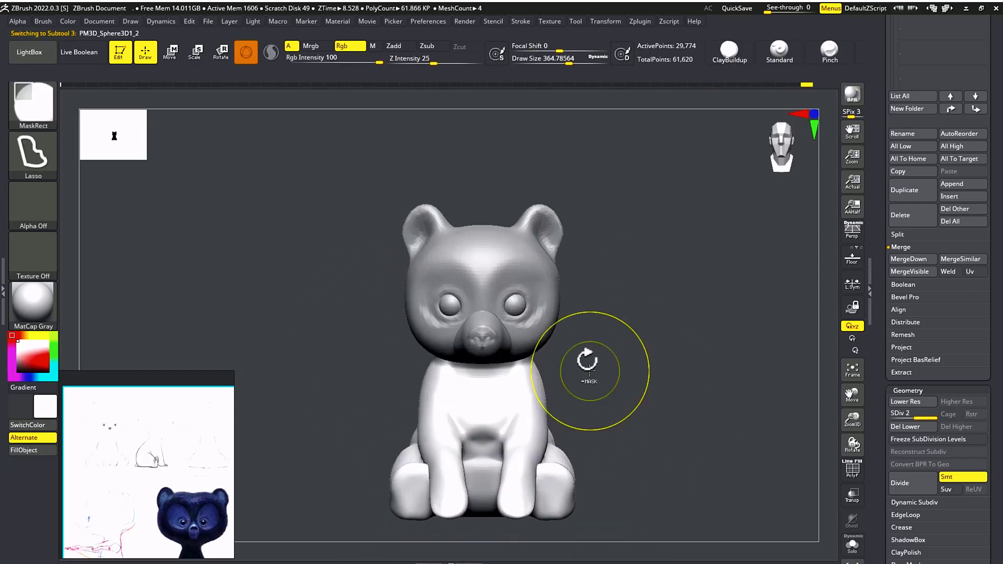
pyautogui.keyDown('ctrl'); pyautogui.moveTo(612, 360); pyautogui.dragTo(624, 391); pyautogui.keyUp('ctrl')
pyautogui.keyDown('ctrl'); pyautogui.moveTo(610, 362); pyautogui.dragTo(649, 344, button='right'); pyautogui.keyUp('ctrl')
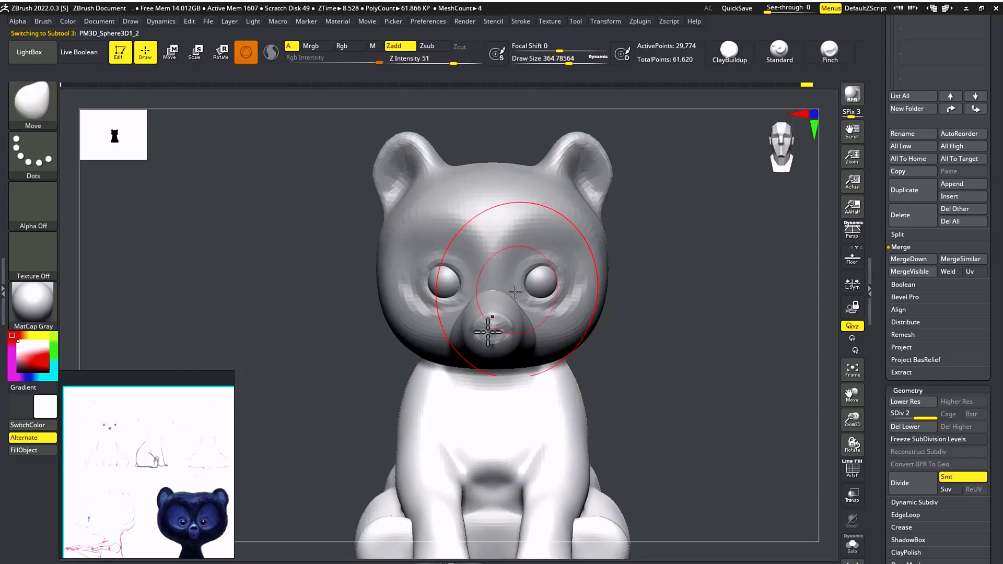
pyautogui.keyDown('ctrl'); pyautogui.moveTo(630, 267); pyautogui.dragTo(673, 285, button='right'); pyautogui.keyUp('ctrl')
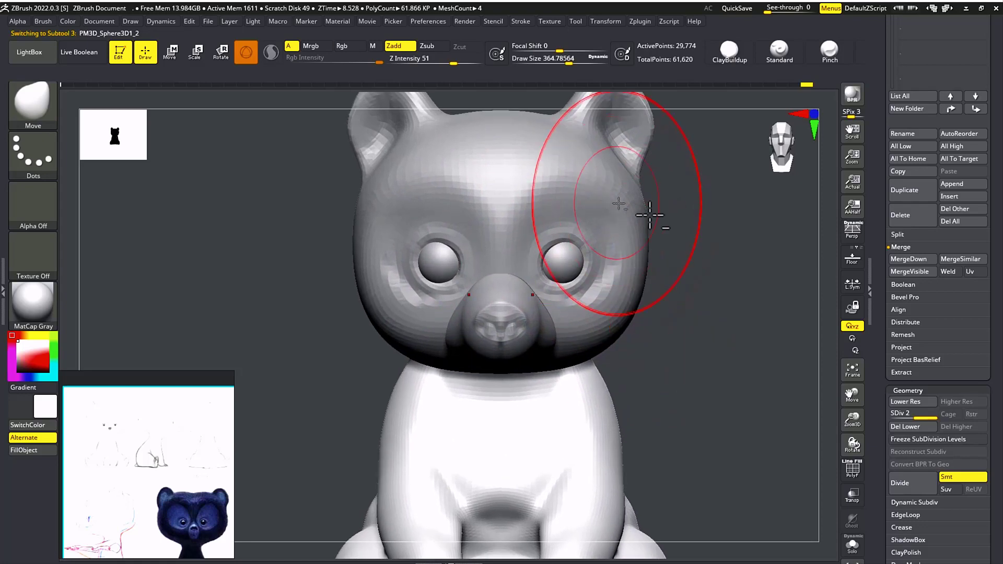
# Select the head, clear the mask around both eyes and reduce the draw size to about 83
pyautogui.keyDown('alt'); pyautogui.moveTo(650, 215); pyautogui.dragTo(620, 278, button='right'); pyautogui.keyUp('alt')
pyautogui.keyDown('alt'); pyautogui.click(570, 251); pyautogui.keyUp('alt')
pyautogui.press('s')
pyautogui.moveTo(492, 266); pyautogui.dragTo(485, 266)
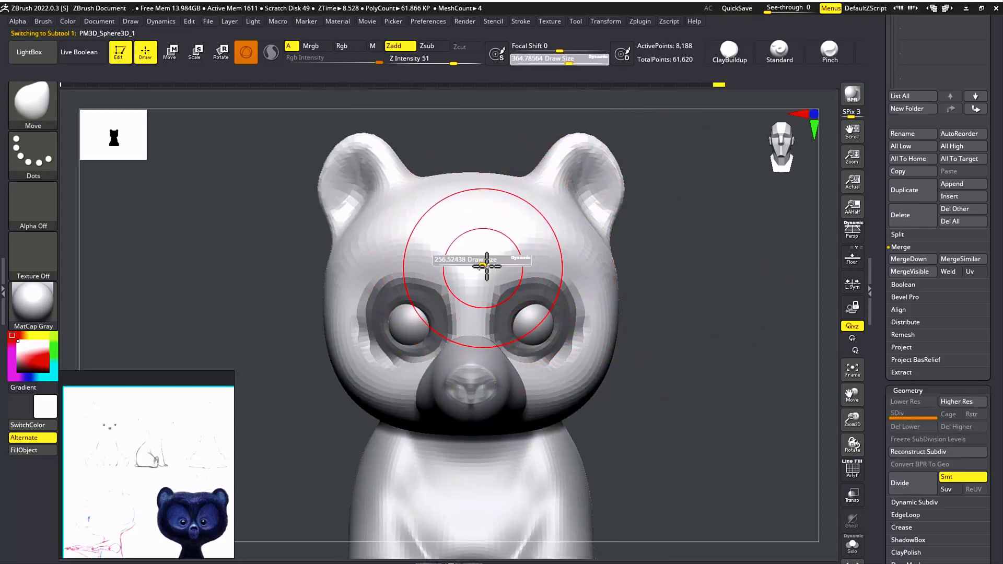
pyautogui.keyDown('ctrl'); pyautogui.moveTo(638, 337); pyautogui.dragTo(647, 351); pyautogui.keyUp('ctrl')
pyautogui.press('s')
pyautogui.moveTo(573, 358)
pyautogui.mouseDown()
pyautogui.moveTo(564, 359)
pyautogui.moveTo(588, 328)
pyautogui.mouseUp()
pyautogui.press('s')
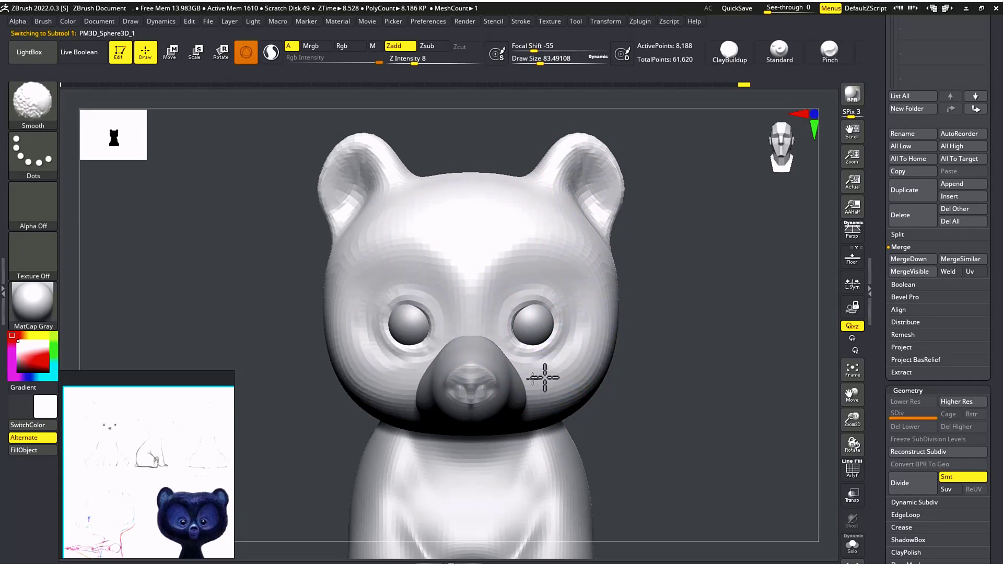
# Carve the outline of the large patches around both eyes with DamStandard at a draw size of 112
pyautogui.press('b')
pyautogui.press('m')
pyautogui.press('v')
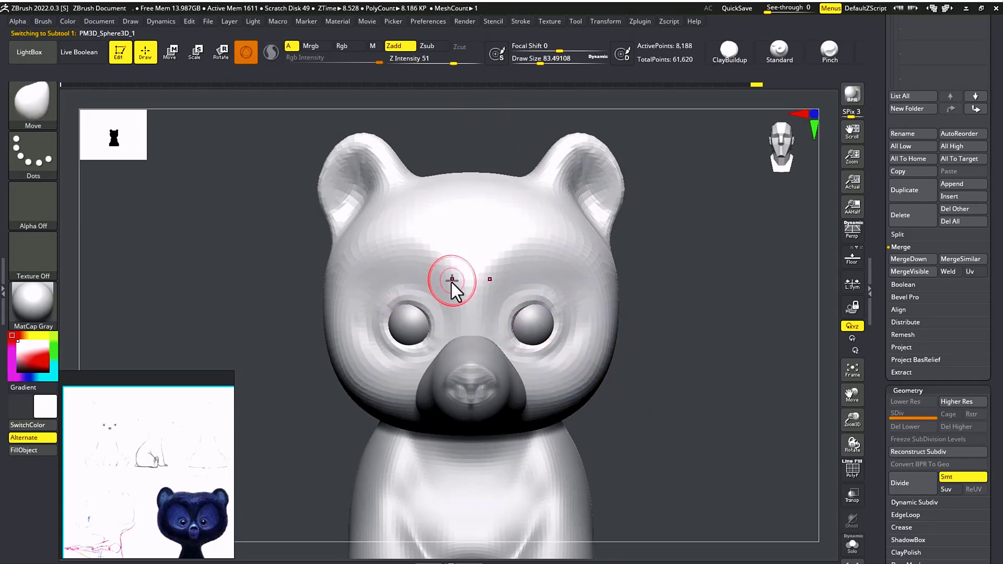
pyautogui.press('b')
pyautogui.press('d')
pyautogui.press('s')
pyautogui.press('s')
pyautogui.moveTo(496, 273); pyautogui.dragTo(505, 277)
pyautogui.moveTo(489, 315)
pyautogui.mouseDown()
pyautogui.moveTo(526, 249)
pyautogui.moveTo(540, 243)
pyautogui.moveTo(572, 266)
pyautogui.mouseUp()
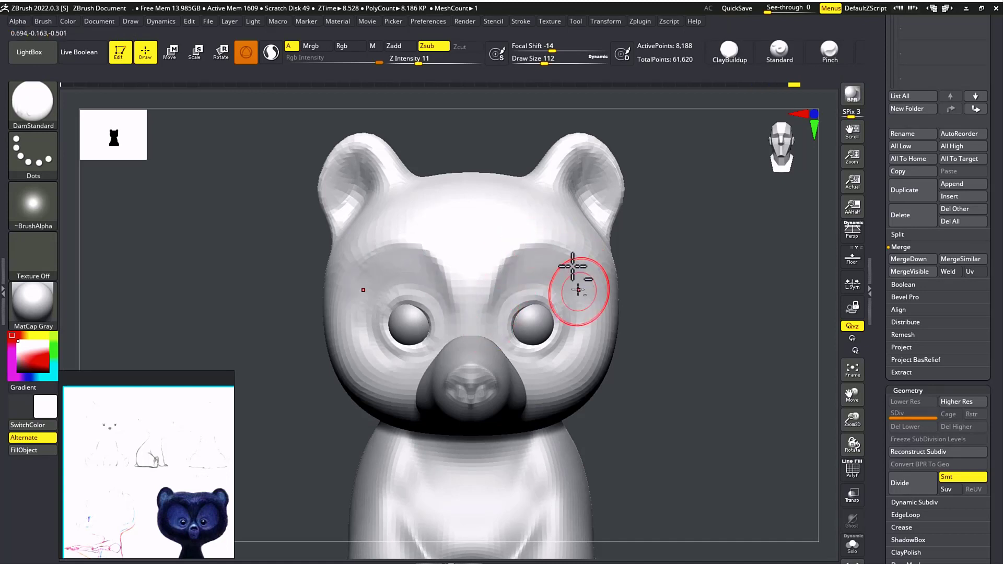
pyautogui.moveTo(588, 343)
pyautogui.mouseDown()
pyautogui.moveTo(526, 371)
pyautogui.moveTo(538, 373)
pyautogui.mouseUp()
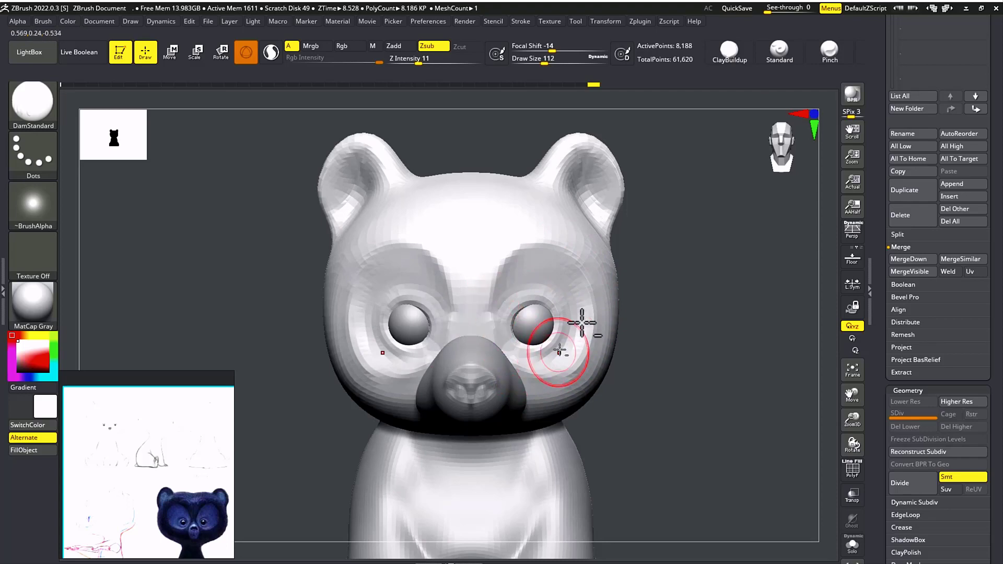
# Sharpen the edges of the eye patches with DamStandard at a draw size of about 46
pyautogui.keyDown('alt'); pyautogui.moveTo(668, 317); pyautogui.dragTo(710, 336); pyautogui.keyUp('alt')
pyautogui.press('s')
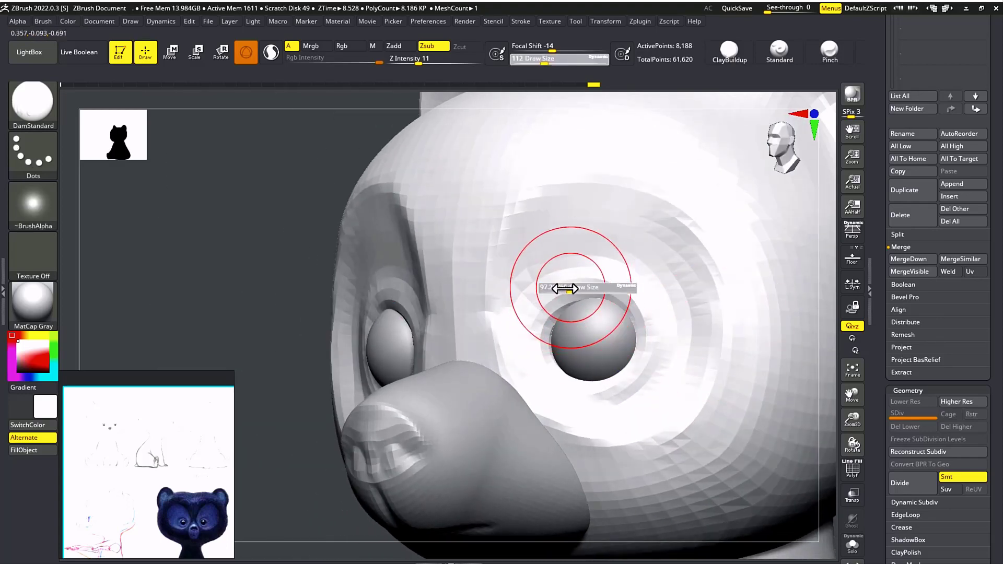
pyautogui.moveTo(572, 287)
pyautogui.mouseDown()
pyautogui.moveTo(561, 288)
pyautogui.moveTo(558, 353)
pyautogui.mouseUp()
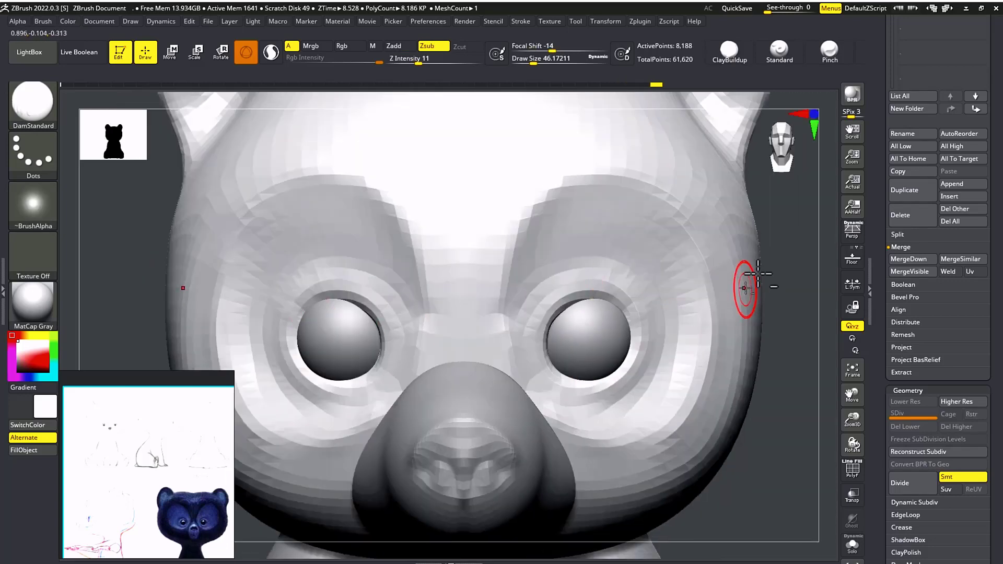
pyautogui.keyDown('alt'); pyautogui.moveTo(649, 285); pyautogui.dragTo(617, 282); pyautogui.keyUp('alt')
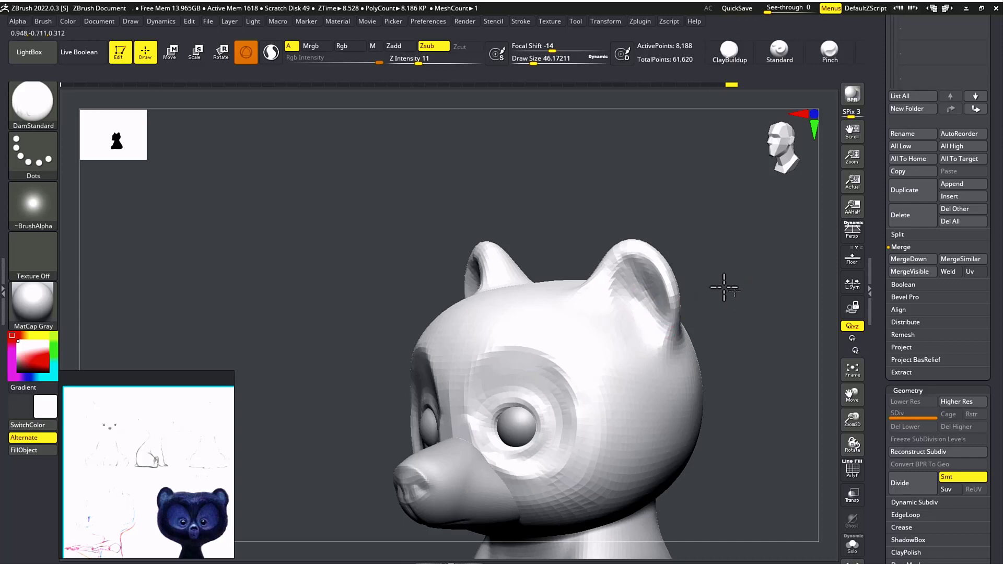
# Carve a shallow centre groove over the crown of the head with DamStandard at a draw size of about 101
pyautogui.moveTo(724, 287); pyautogui.dragTo(515, 208)
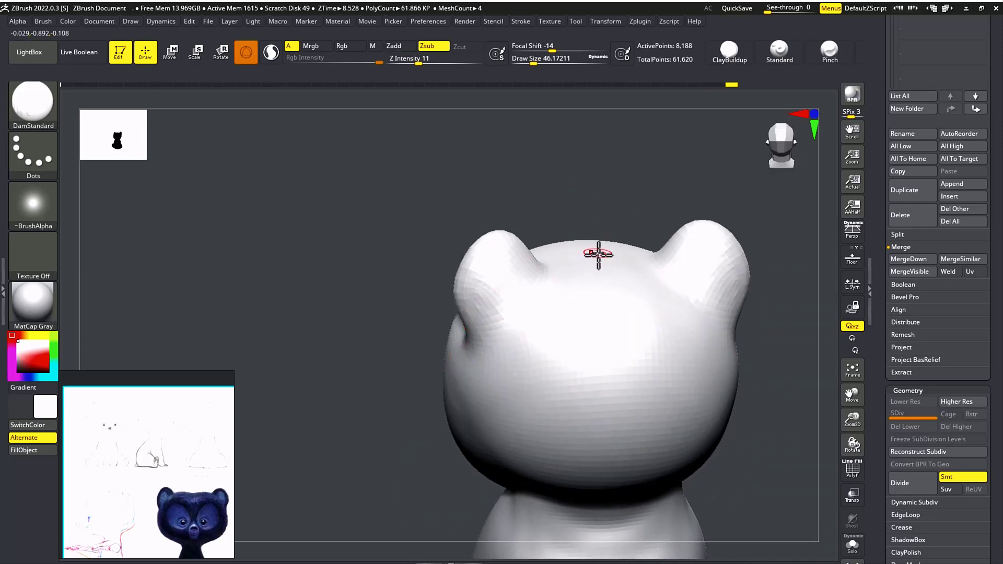
pyautogui.press('s')
pyautogui.moveTo(591, 243); pyautogui.dragTo(600, 246)
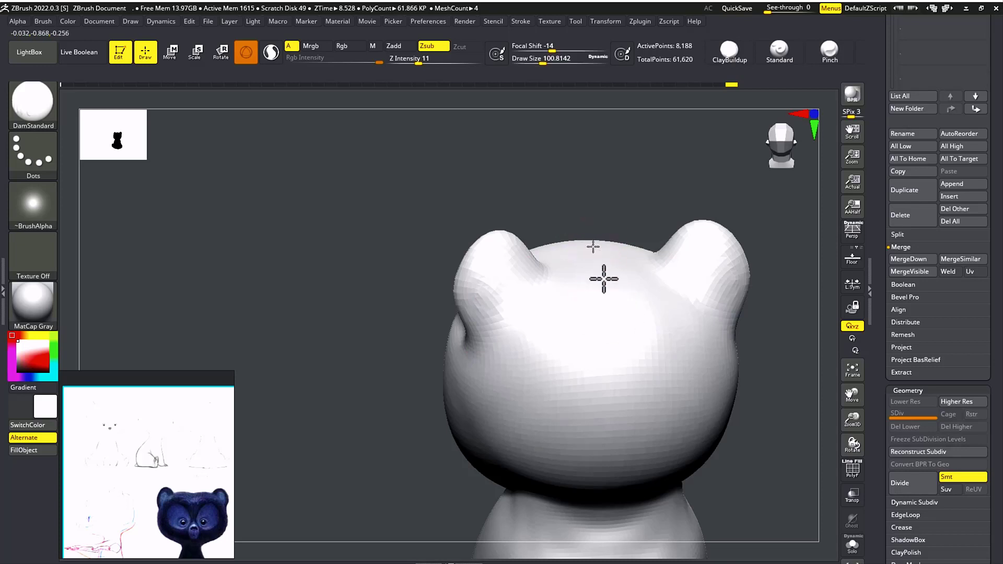
pyautogui.press('shift')
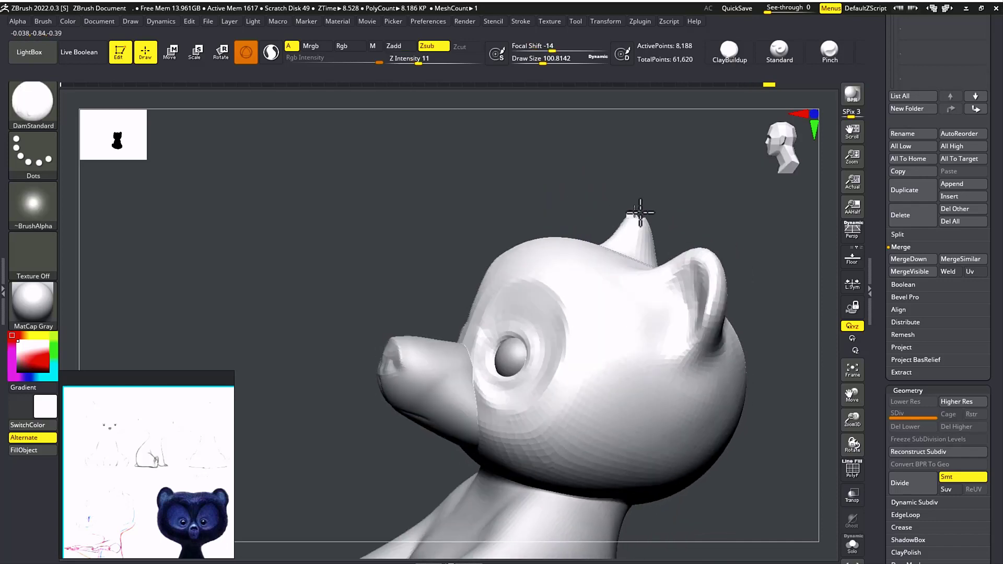
pyautogui.moveTo(600, 224)
pyautogui.mouseDown()
pyautogui.moveTo(671, 224)
pyautogui.moveTo(607, 250)
pyautogui.moveTo(613, 341)
pyautogui.mouseUp()
pyautogui.keyDown('shift'); pyautogui.moveTo(607, 248); pyautogui.dragTo(616, 343); pyautogui.keyUp('shift')
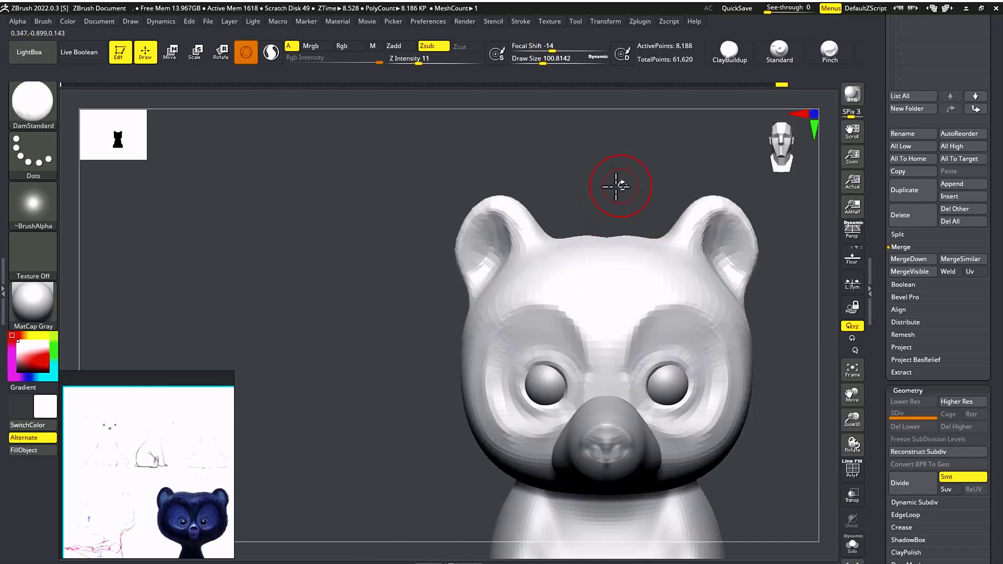
# Set the Standard brush to Rgb only, without Zadd, and choose a dark grey with RGB values of 45
pyautogui.keyDown('alt'); pyautogui.moveTo(620, 185); pyautogui.dragTo(537, 128); pyautogui.keyUp('alt')
pyautogui.keyDown('alt'); pyautogui.moveTo(700, 355); pyautogui.dragTo(684, 303); pyautogui.keyUp('alt')
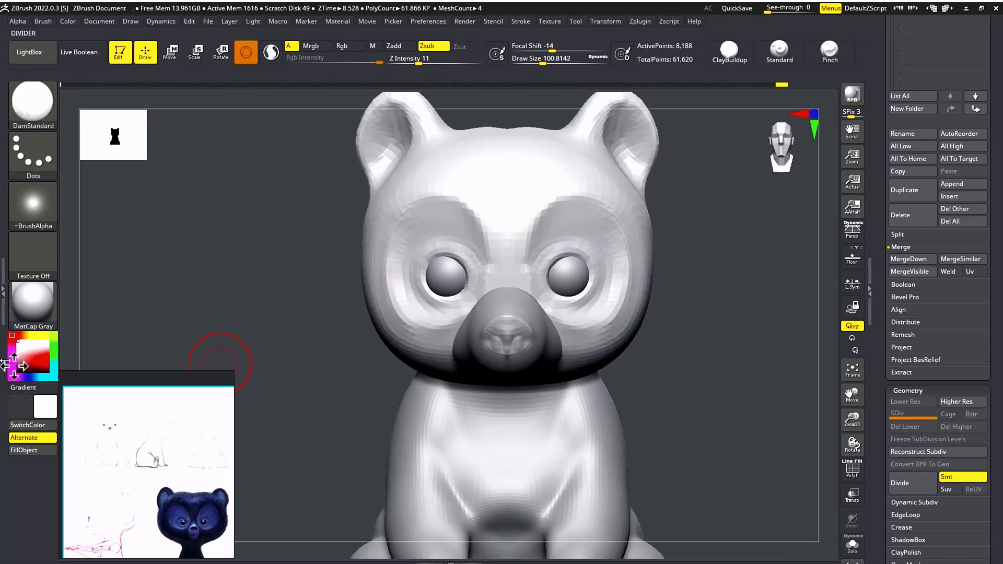
pyautogui.moveTo(662, 320)
pyautogui.keyDown('alt'); pyautogui.mouseDown()
pyautogui.moveTo(687, 327)
pyautogui.moveTo(644, 335)
pyautogui.moveTo(660, 317)
pyautogui.moveTo(606, 320)
pyautogui.moveTo(655, 318)
pyautogui.mouseUp(); pyautogui.keyUp('alt')
pyautogui.keyDown('alt'); pyautogui.moveTo(633, 261); pyautogui.dragTo(629, 294); pyautogui.keyUp('alt')
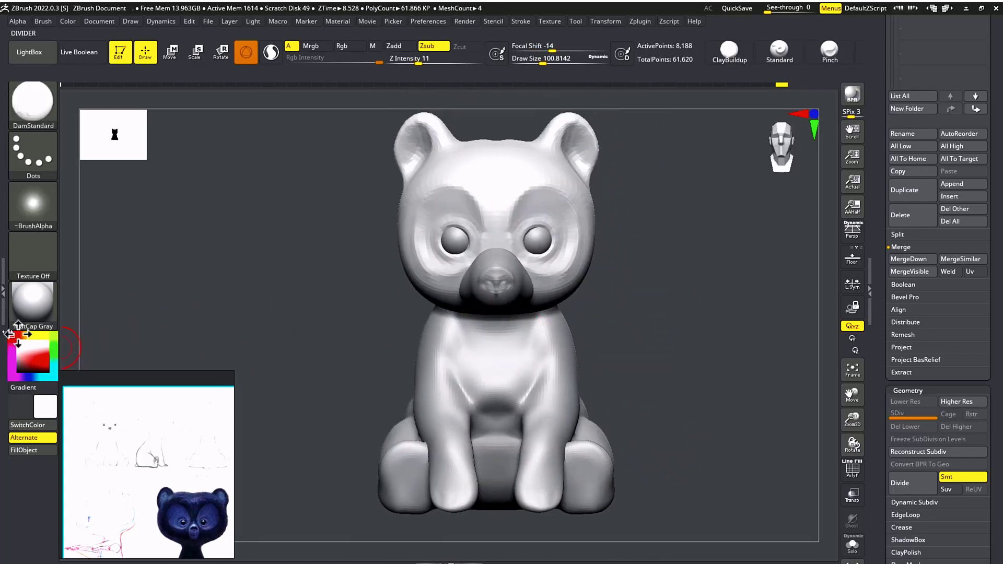
pyautogui.click(777, 52)
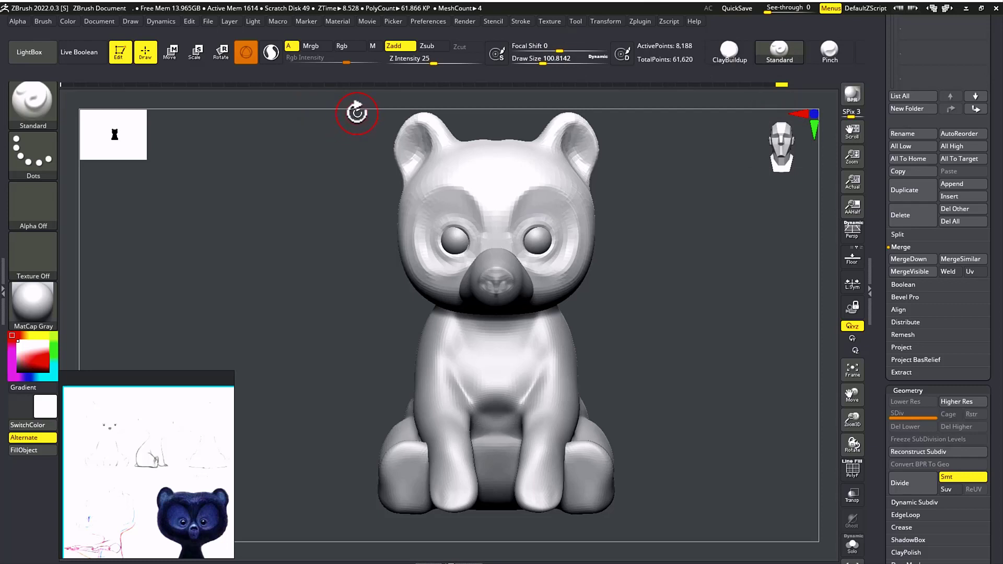
pyautogui.click(345, 52)
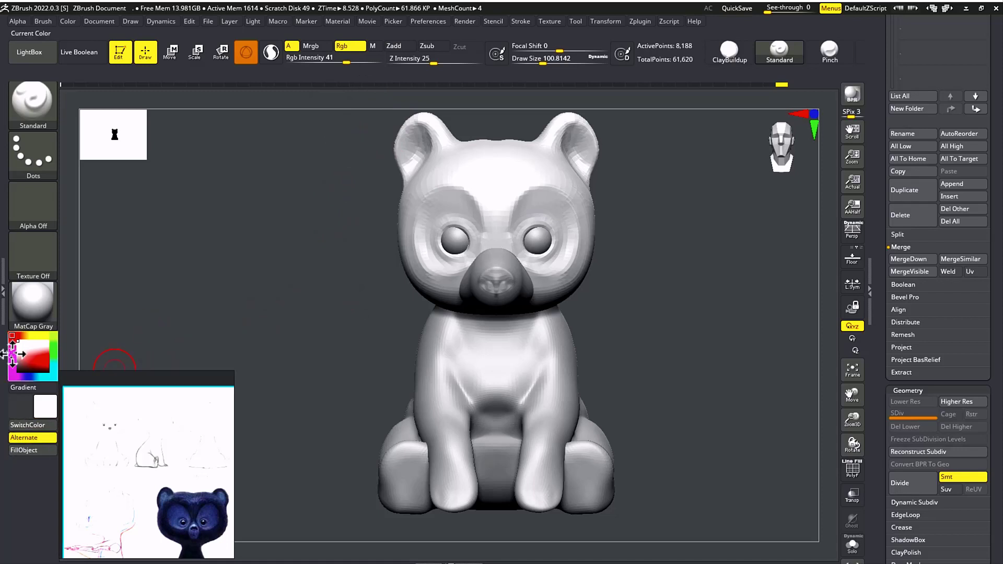
pyautogui.moveTo(22, 352); pyautogui.dragTo(17, 368)
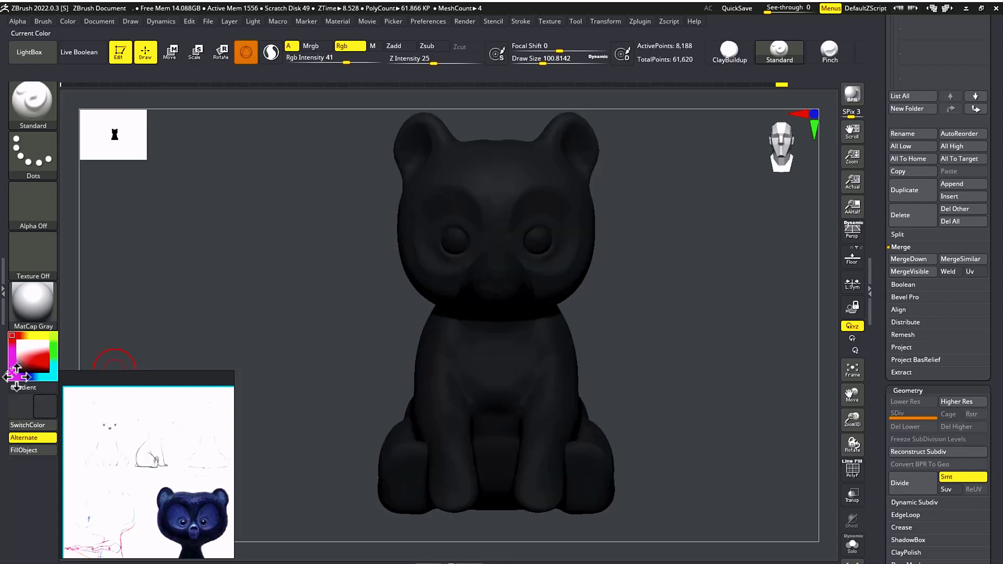
# Try filling the head with the dark grey at an Rgb Intensity of 41
pyautogui.click(32, 450)
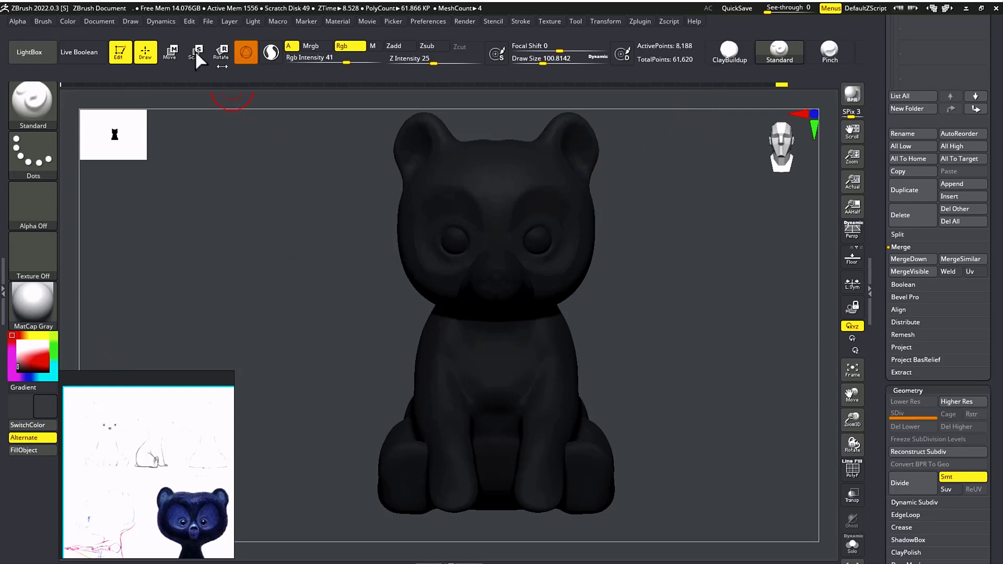
pyautogui.click(74, 21)
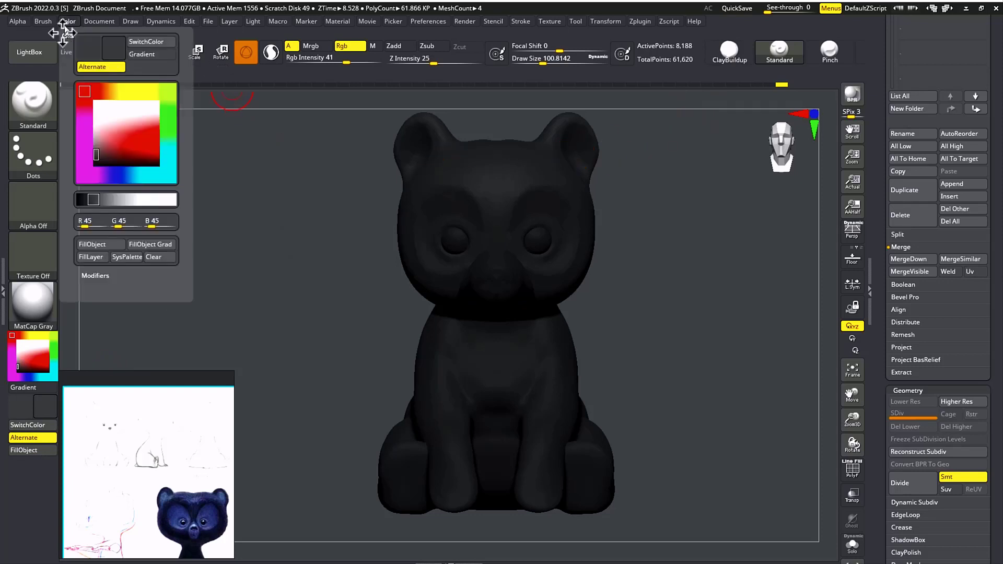
pyautogui.click(103, 255)
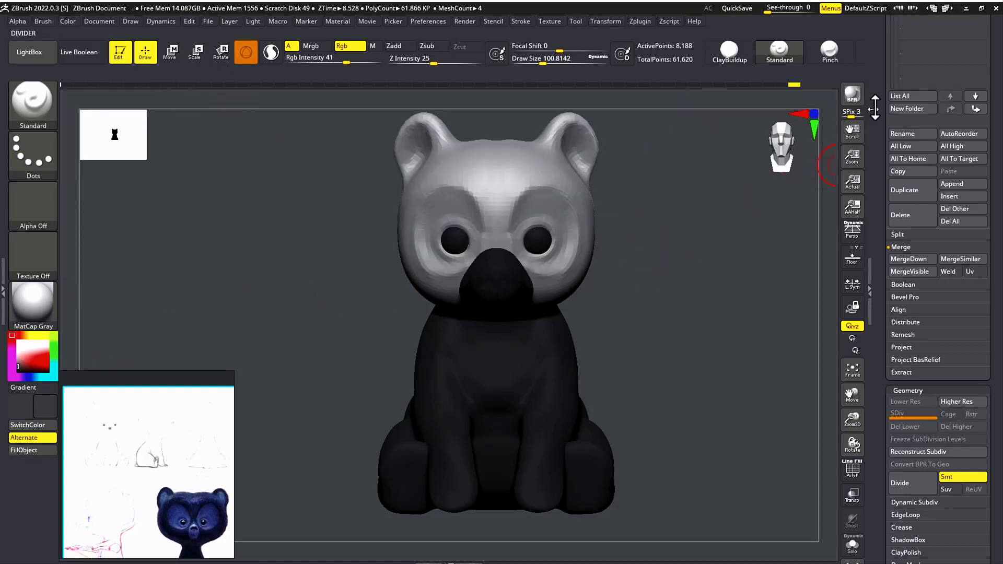
pyautogui.scroll(5, 912, 115)
pyautogui.moveTo(910, 116)
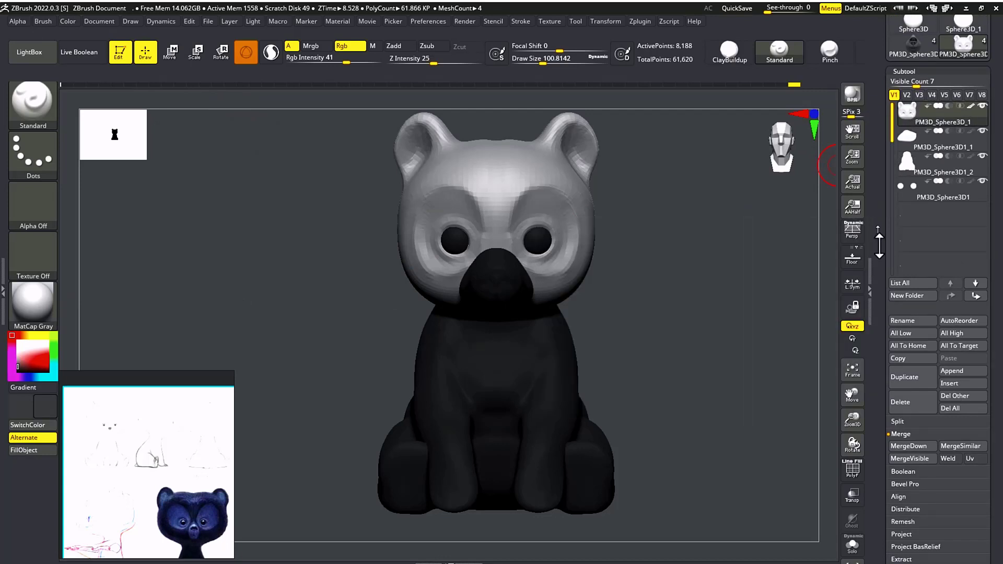
pyautogui.moveTo(638, 269)
pyautogui.mouseDown()
pyautogui.moveTo(660, 273)
pyautogui.moveTo(634, 277)
pyautogui.mouseUp()
pyautogui.click(69, 23)
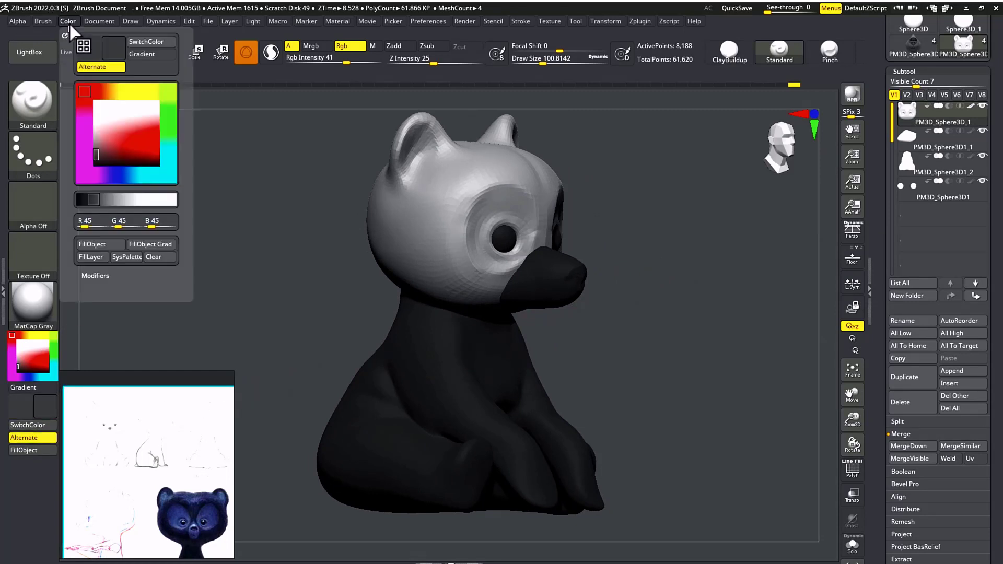
pyautogui.click(93, 257)
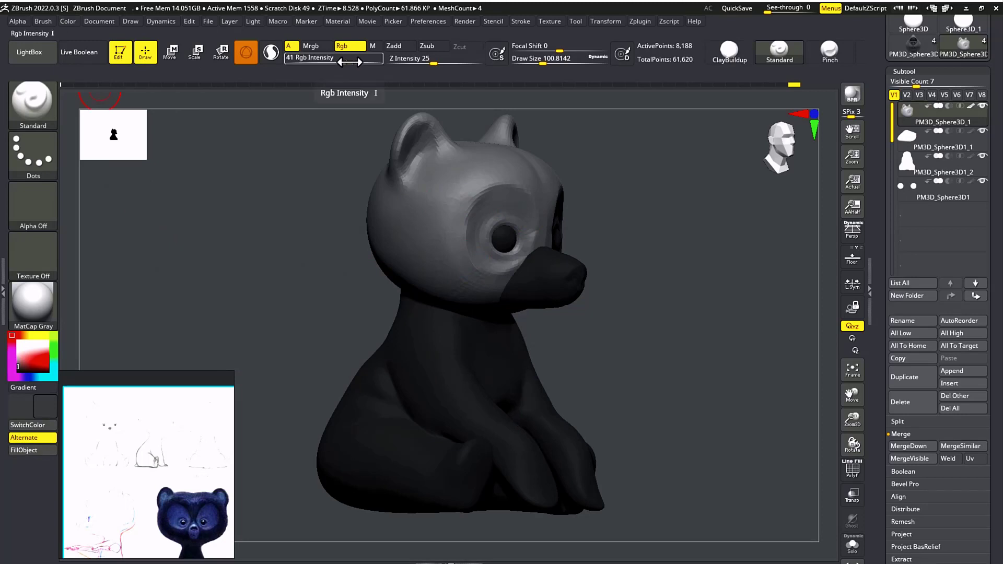
# Raise Rgb Intensity to 100 and fill the head with the dark grey
pyautogui.moveTo(350, 62); pyautogui.dragTo(357, 61)
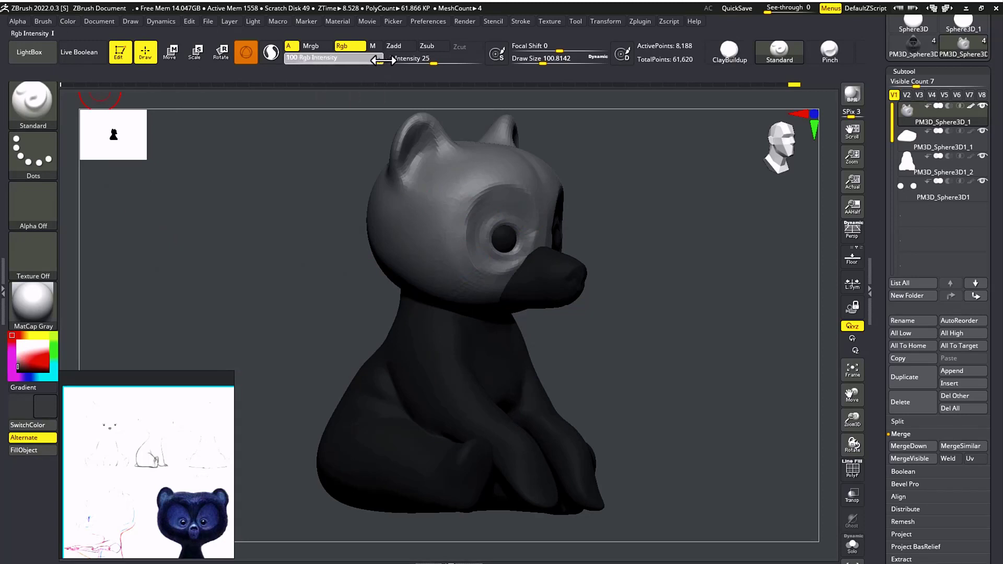
pyautogui.click(67, 21)
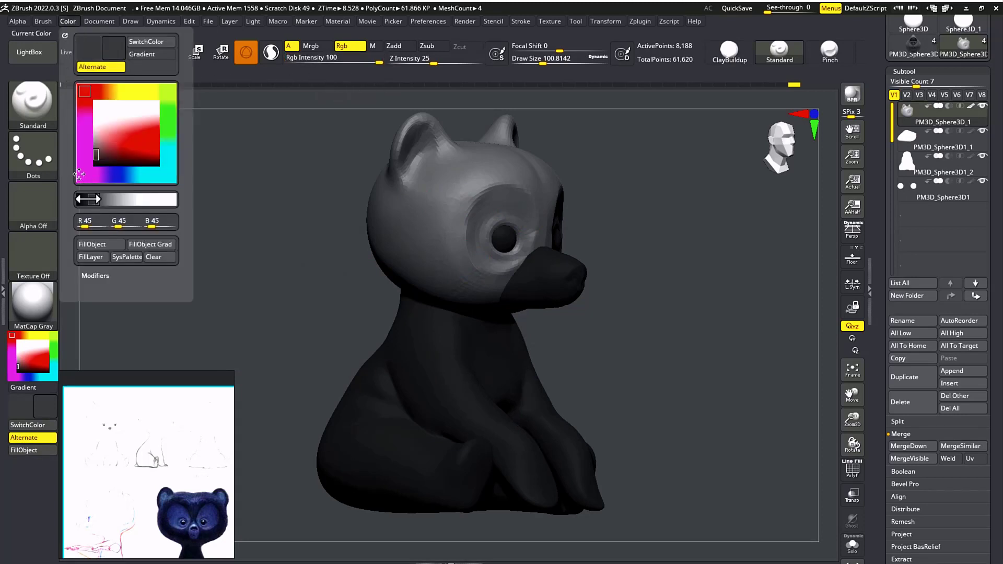
pyautogui.click(107, 244)
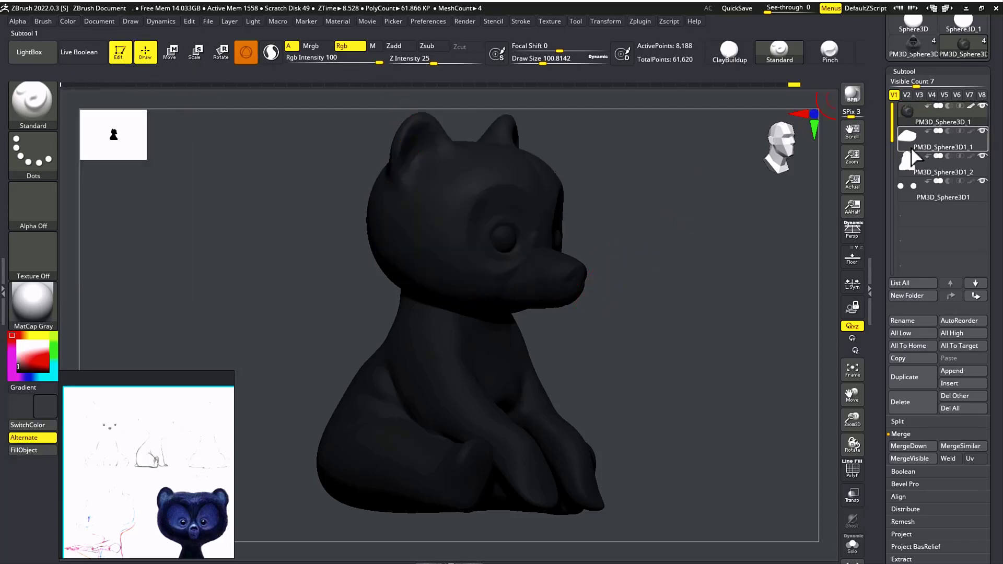
# Select the body subtool PM3D_Sphere3D1_2 and fill it with the same dark grey
pyautogui.click(911, 146)
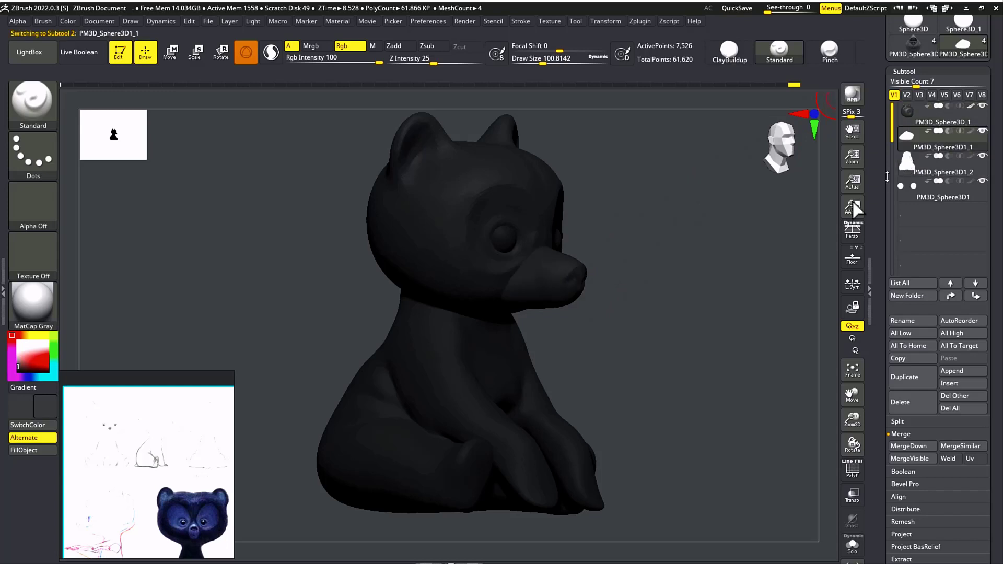
pyautogui.click(908, 168)
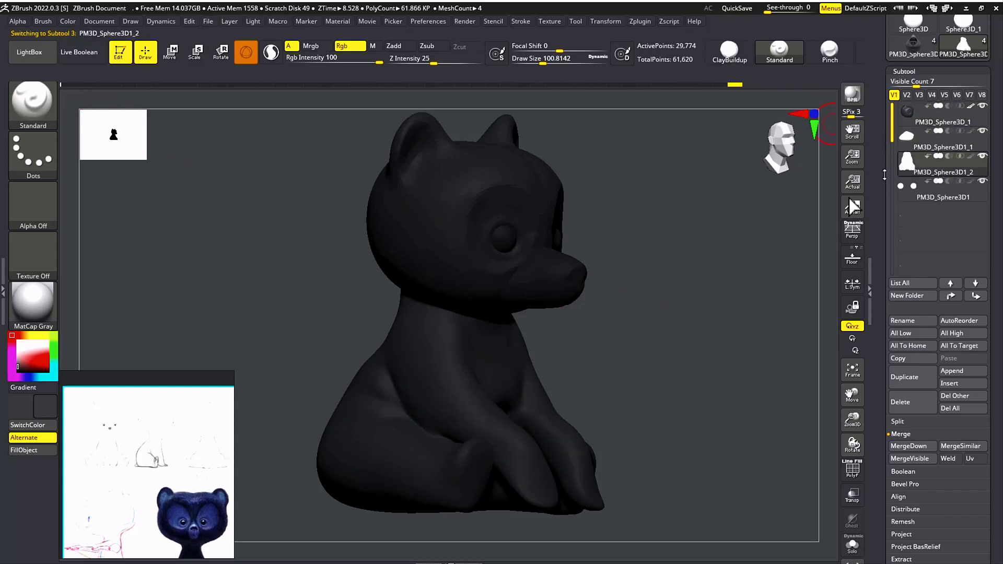
pyautogui.click(68, 21)
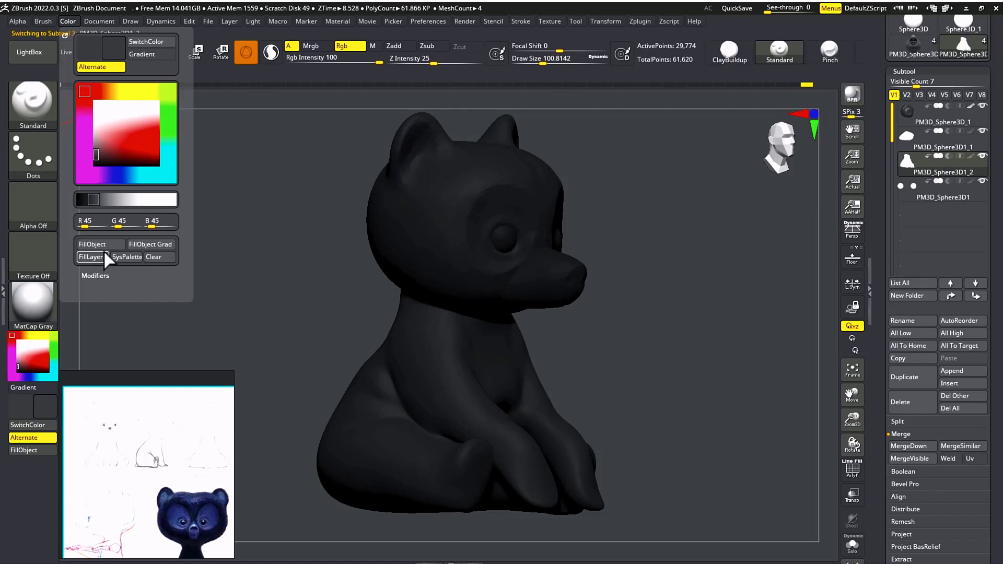
pyautogui.moveTo(652, 333); pyautogui.dragTo(730, 256)
# Select the snout subtool PM3D_Sphere3D1_1, choose a lighter mid grey and fill the snout with it
pyautogui.click(903, 140)
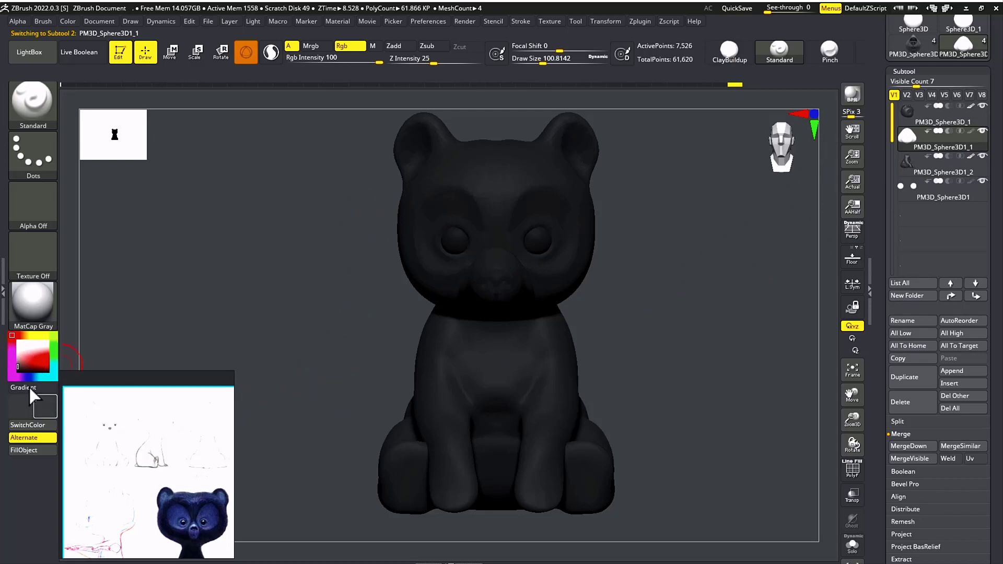
pyautogui.moveTo(18, 368); pyautogui.dragTo(18, 360)
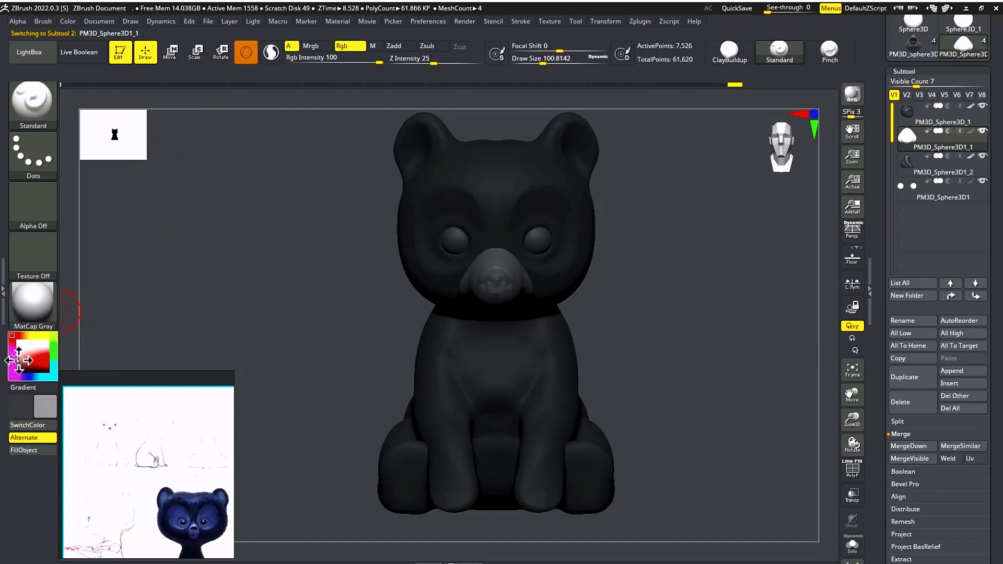
pyautogui.moveTo(210, 211); pyautogui.dragTo(183, 233)
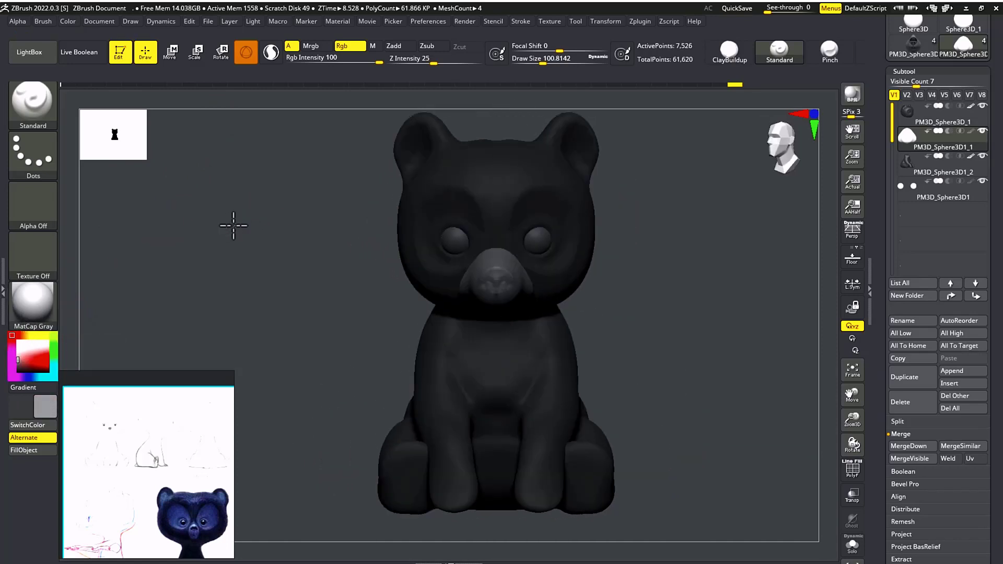
pyautogui.click(69, 22)
pyautogui.click(97, 246)
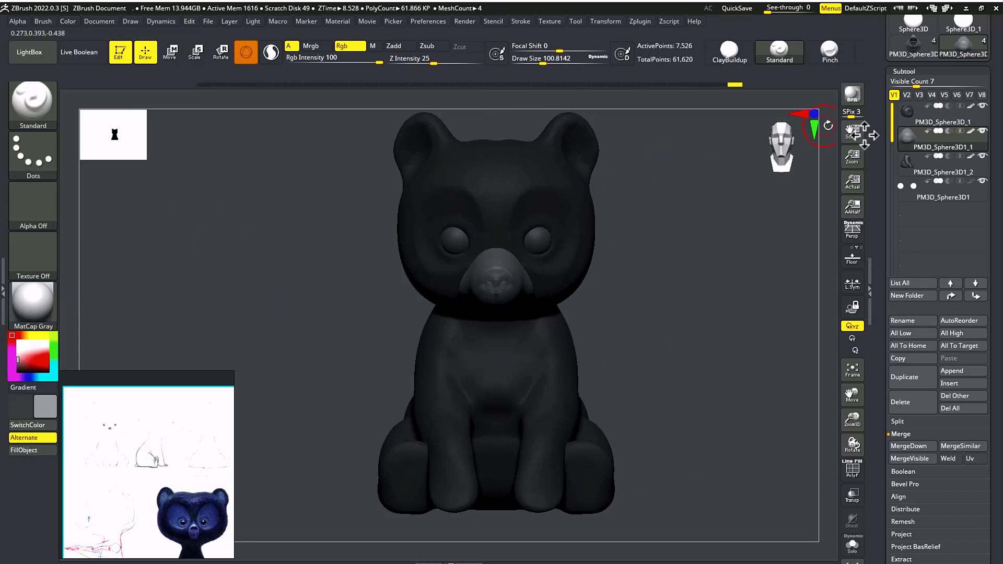
# Select the eyes subtool PM3D_Sphere3D1, choose a near-black grey (R 25, G 24, B 24) and fill the eyes with it
pyautogui.click(911, 189)
pyautogui.moveTo(23, 360); pyautogui.dragTo(16, 382)
pyautogui.click(24, 450)
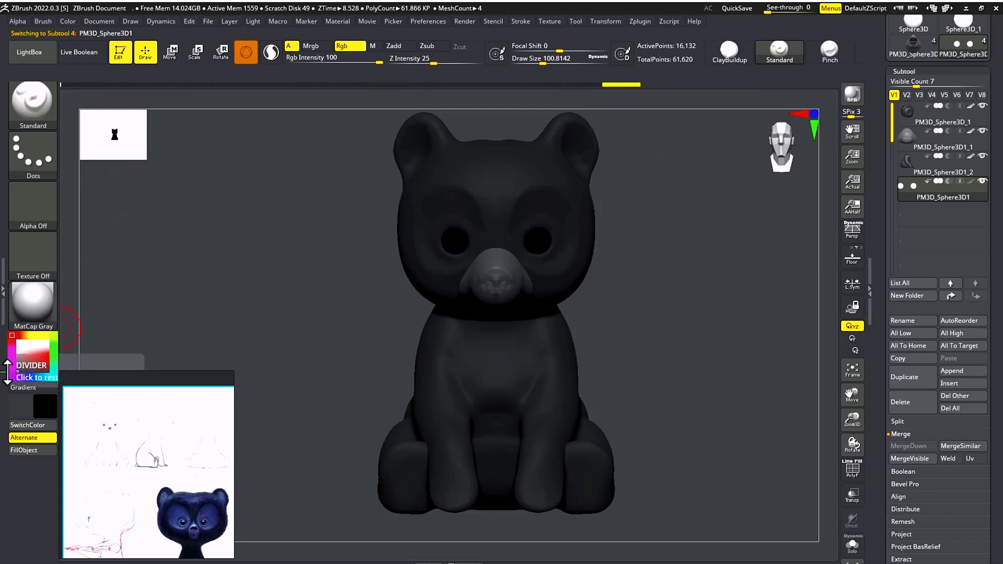
pyautogui.click(18, 371)
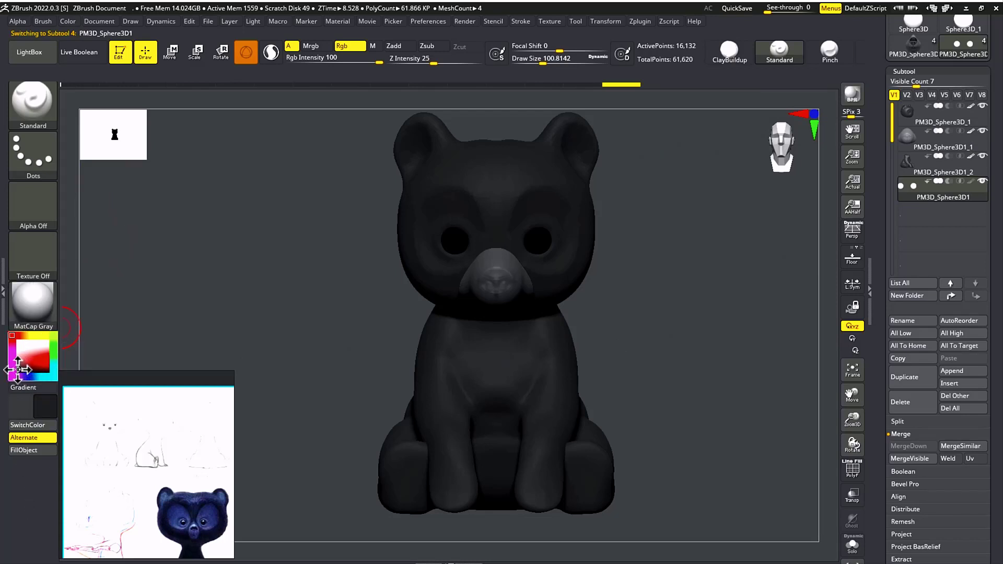
pyautogui.click(68, 21)
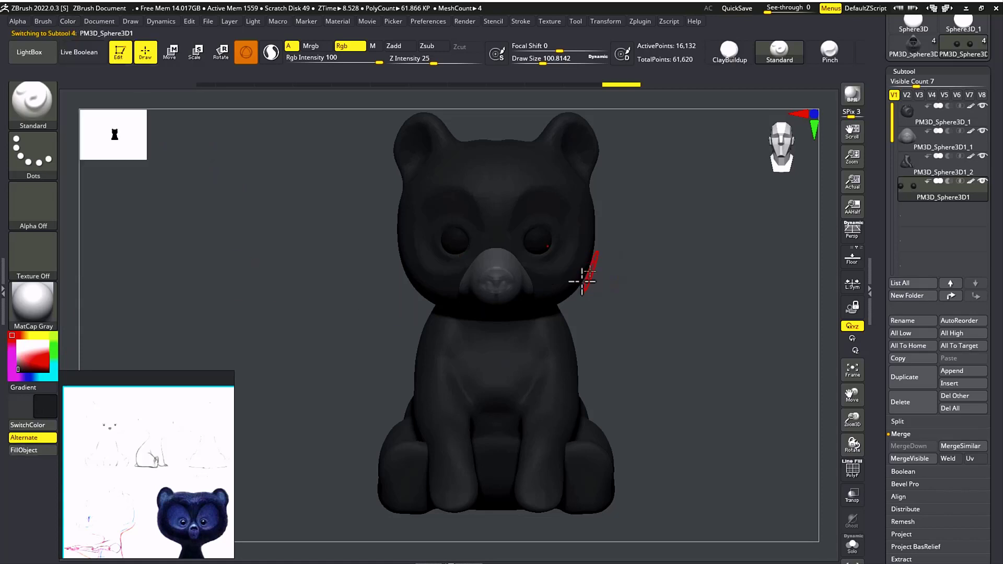
# Select the snout subtool PM3D_Sphere3D1_1 and paint the nose tip near-black with a Draw Size of about 46
pyautogui.moveTo(586, 269)
pyautogui.mouseDown()
pyautogui.moveTo(604, 276)
pyautogui.moveTo(598, 280)
pyautogui.moveTo(679, 250)
pyautogui.moveTo(676, 264)
pyautogui.moveTo(691, 263)
pyautogui.moveTo(766, 362)
pyautogui.moveTo(744, 209)
pyautogui.mouseUp()
pyautogui.click(907, 144)
pyautogui.press('s')
pyautogui.moveTo(468, 272); pyautogui.dragTo(459, 273)
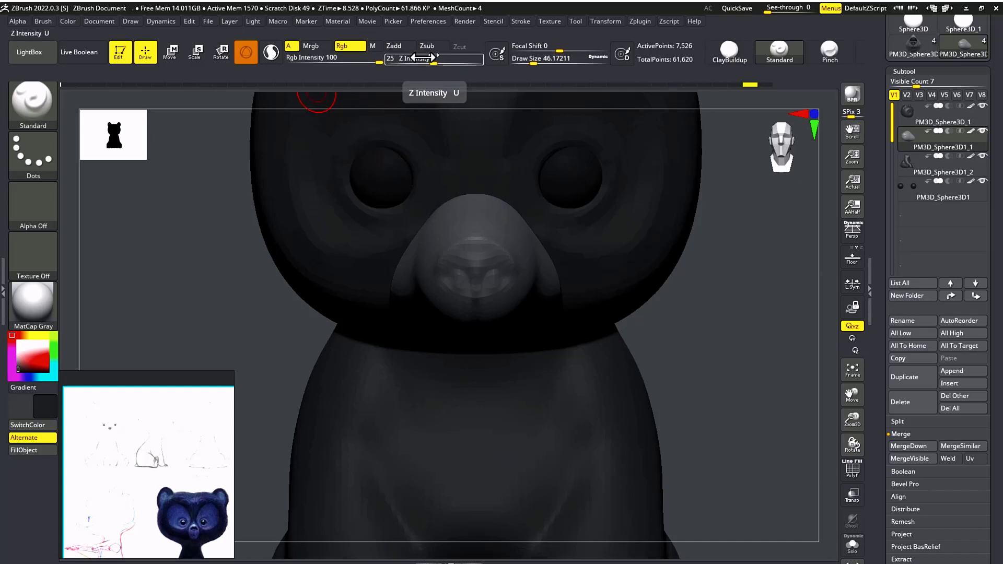
pyautogui.moveTo(471, 265)
pyautogui.mouseDown()
pyautogui.moveTo(480, 278)
pyautogui.moveTo(502, 264)
pyautogui.moveTo(476, 309)
pyautogui.mouseUp()
# Reduce the Draw Size to about 22 and paint the dark mouth lines on the snout's underside
pyautogui.moveTo(747, 293)
pyautogui.mouseDown()
pyautogui.moveTo(716, 284)
pyautogui.moveTo(692, 229)
pyautogui.mouseUp()
pyautogui.press('s')
pyautogui.moveTo(497, 321); pyautogui.dragTo(489, 322)
pyautogui.moveTo(487, 315)
pyautogui.mouseDown()
pyautogui.moveTo(481, 343)
pyautogui.moveTo(536, 372)
pyautogui.moveTo(493, 336)
pyautogui.mouseUp()
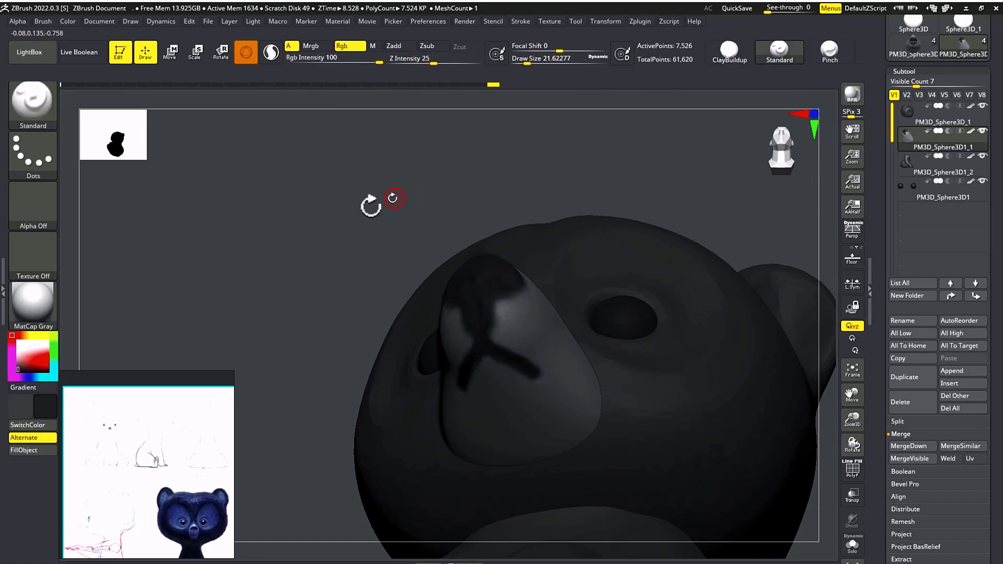
# Select the eyes subtool PM3D_Sphere3D1, switch to material-only painting and fill the eyes with the ToyPlastic material
pyautogui.moveTo(371, 204)
pyautogui.mouseDown()
pyautogui.moveTo(378, 242)
pyautogui.moveTo(391, 246)
pyautogui.mouseUp()
pyautogui.keyDown('alt'); pyautogui.moveTo(709, 219); pyautogui.dragTo(585, 264); pyautogui.keyUp('alt')
pyautogui.moveTo(585, 264); pyautogui.dragTo(629, 320, button='right')
pyautogui.keyDown('alt'); pyautogui.moveTo(628, 320); pyautogui.dragTo(601, 272, button='right'); pyautogui.keyUp('alt')
pyautogui.click(905, 191)
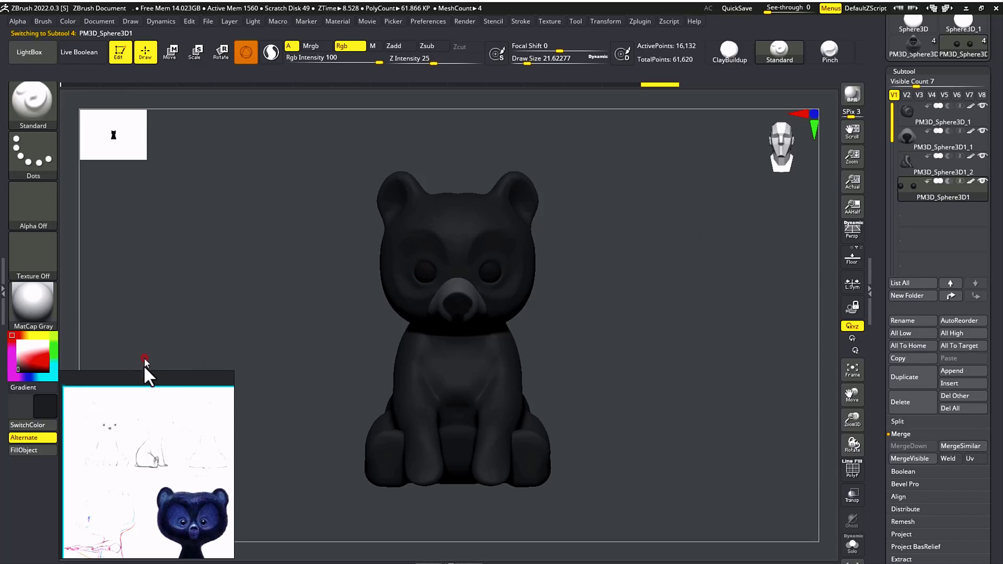
pyautogui.moveTo(132, 376); pyautogui.dragTo(0, 361)
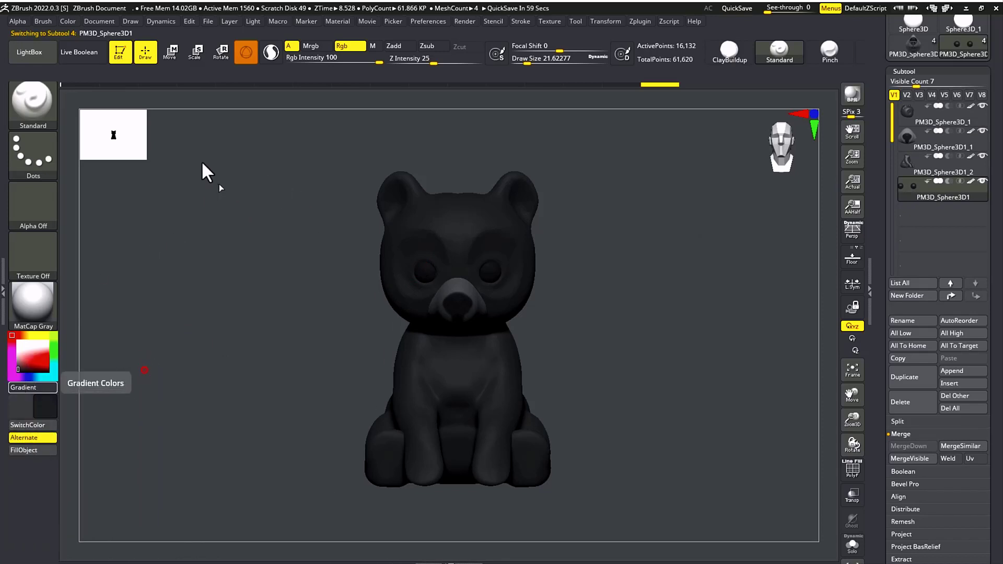
pyautogui.click(373, 46)
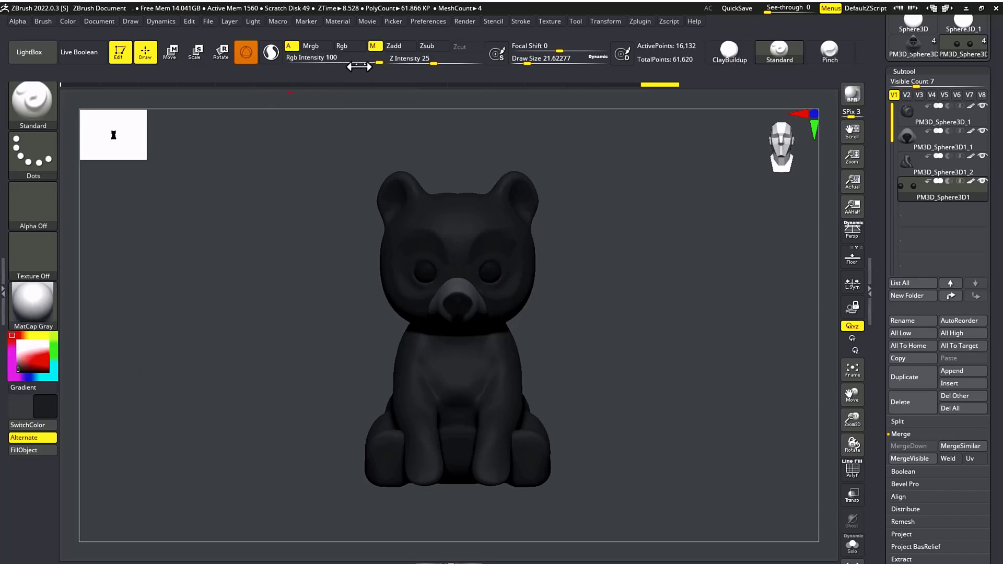
pyautogui.click(41, 316)
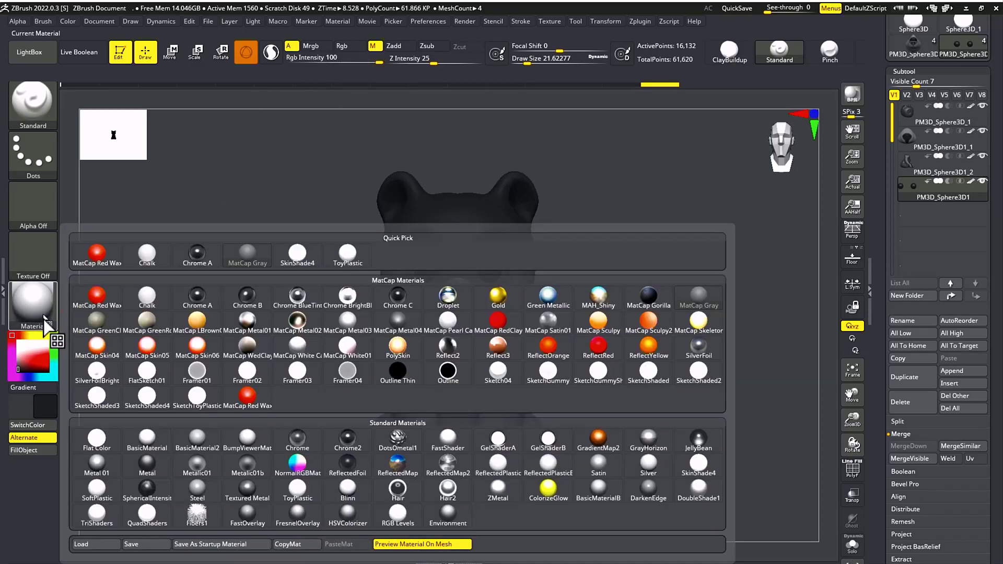
pyautogui.click(297, 490)
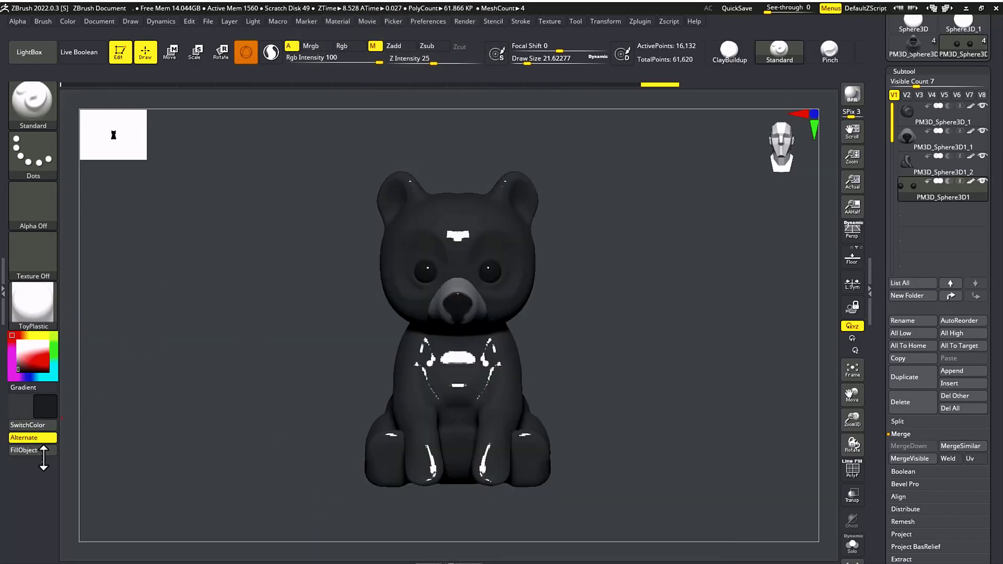
pyautogui.click(67, 21)
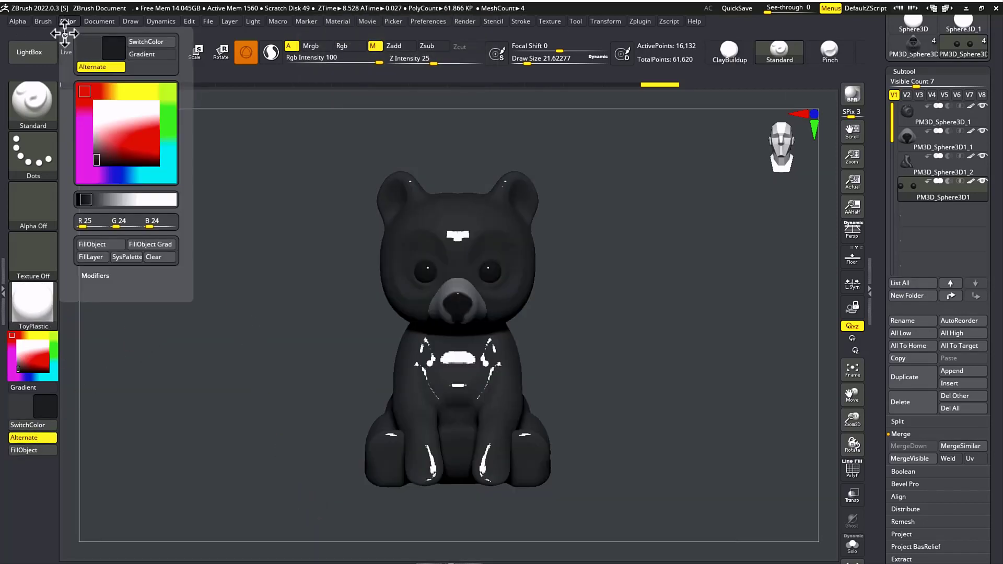
pyautogui.click(111, 245)
# Set the current material back to MatCap Gray for the rest of the bear
pyautogui.click(31, 308)
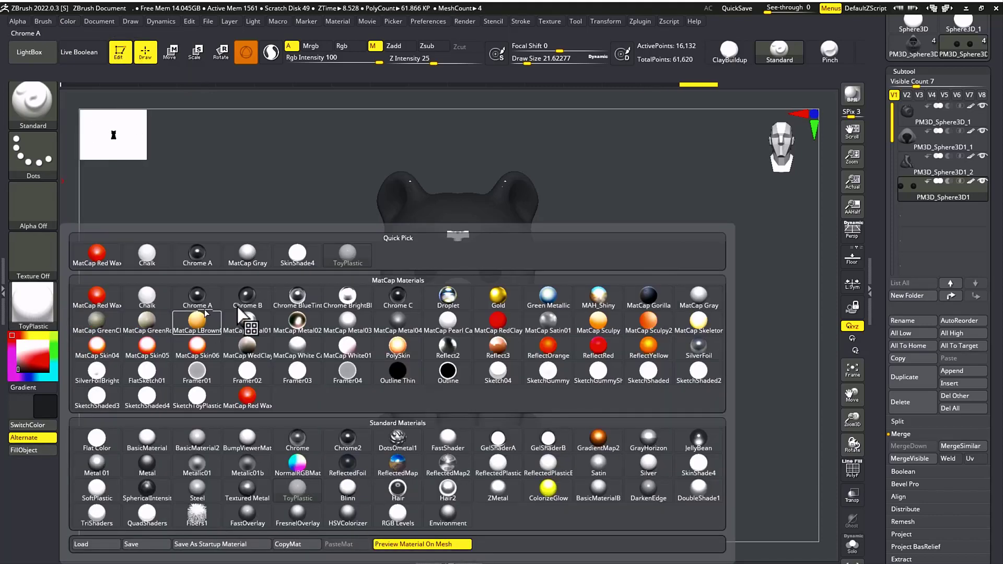
pyautogui.click(247, 253)
pyautogui.moveTo(624, 293); pyautogui.dragTo(602, 290)
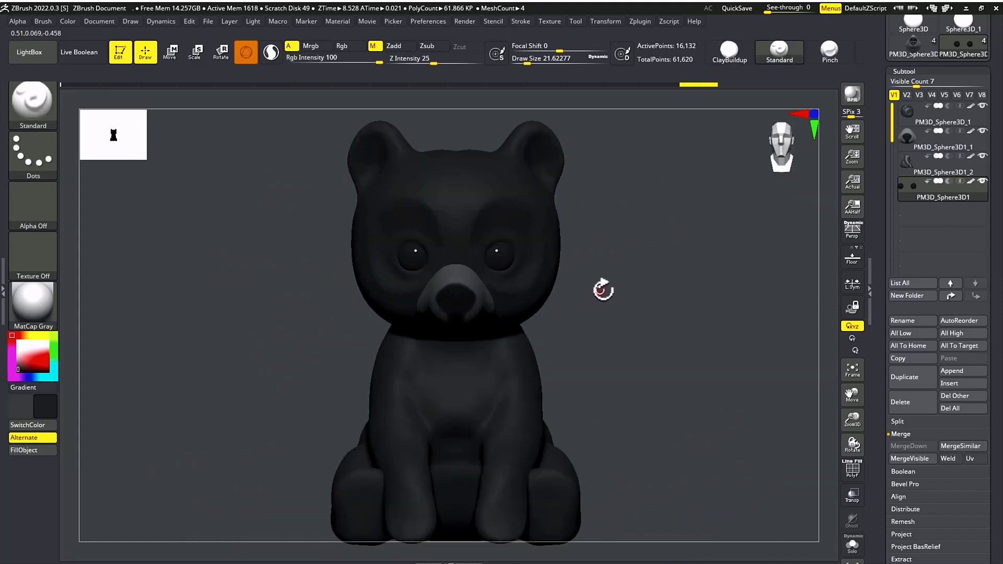
# Pick up the snout's lighter grey and paint the eye patches on head subtool PM3D_Sphere3D_1 in Rgb mode, with Draw Size about 59
pyautogui.keyDown('alt'); pyautogui.moveTo(602, 255); pyautogui.dragTo(651, 380); pyautogui.keyUp('alt')
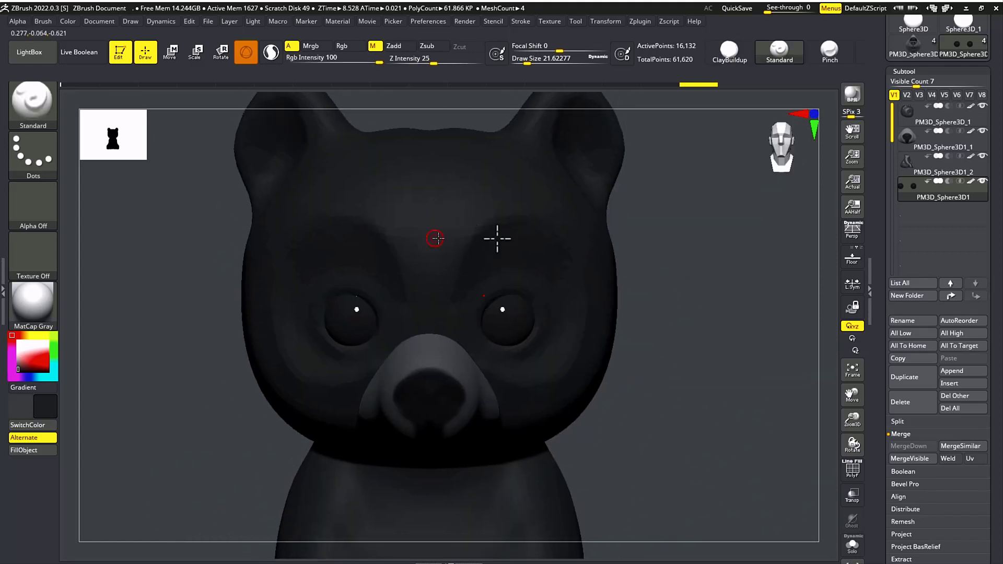
pyautogui.moveTo(47, 407); pyautogui.dragTo(422, 361)
pyautogui.keyDown('alt'); pyautogui.moveTo(689, 290); pyautogui.dragTo(628, 423); pyautogui.keyUp('alt')
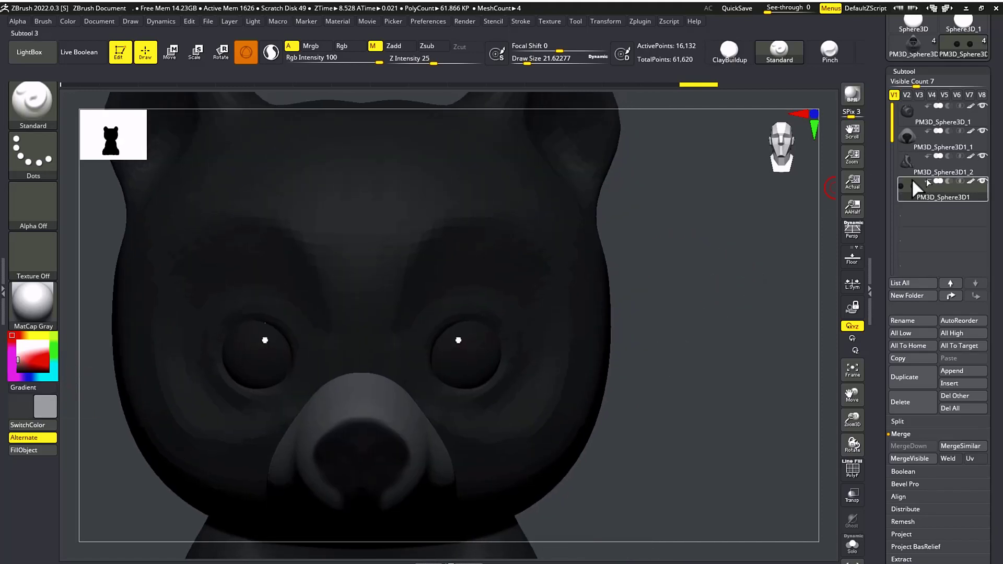
pyautogui.click(911, 124)
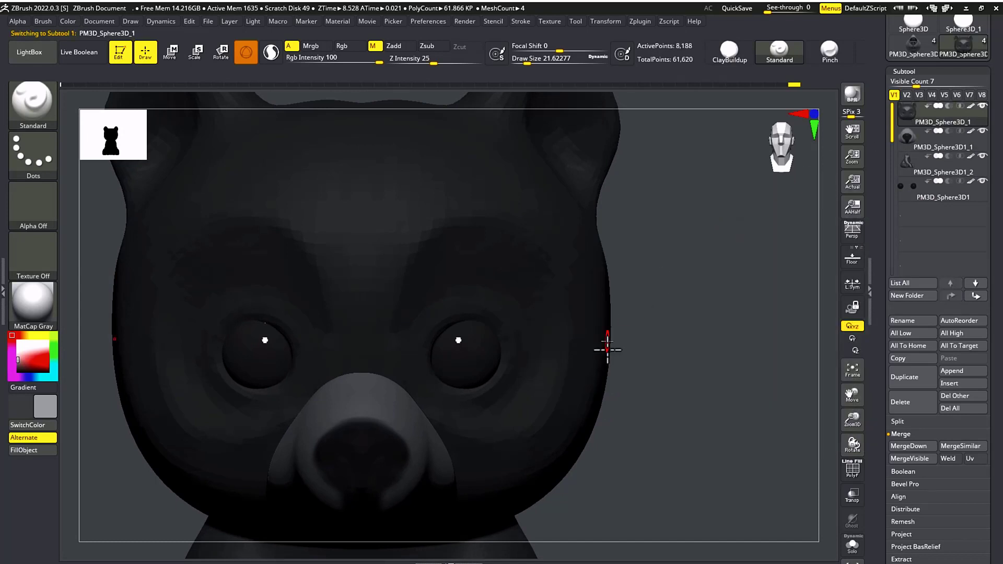
pyautogui.moveTo(604, 347)
pyautogui.mouseDown()
pyautogui.moveTo(671, 311)
pyautogui.moveTo(485, 301)
pyautogui.moveTo(503, 325)
pyautogui.mouseUp()
pyautogui.press('s')
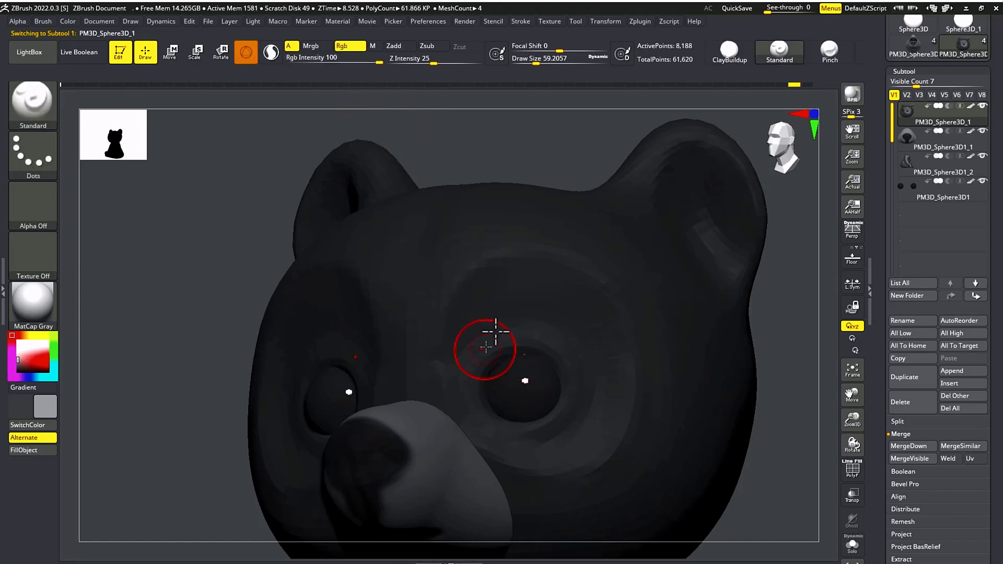
pyautogui.moveTo(483, 313)
pyautogui.mouseDown()
pyautogui.moveTo(493, 380)
pyautogui.moveTo(465, 368)
pyautogui.moveTo(521, 444)
pyautogui.moveTo(567, 441)
pyautogui.moveTo(598, 403)
pyautogui.moveTo(606, 362)
pyautogui.moveTo(582, 304)
pyautogui.moveTo(517, 277)
pyautogui.moveTo(491, 300)
pyautogui.mouseUp()
pyautogui.moveTo(504, 389)
pyautogui.mouseDown()
pyautogui.moveTo(587, 397)
pyautogui.moveTo(548, 428)
pyautogui.mouseUp()
# Paint the insides of the ears with the same lighter grey
pyautogui.keyDown('shift'); pyautogui.moveTo(813, 338); pyautogui.dragTo(784, 310); pyautogui.keyUp('shift')
pyautogui.keyDown('alt'); pyautogui.moveTo(724, 243); pyautogui.dragTo(660, 374); pyautogui.keyUp('alt')
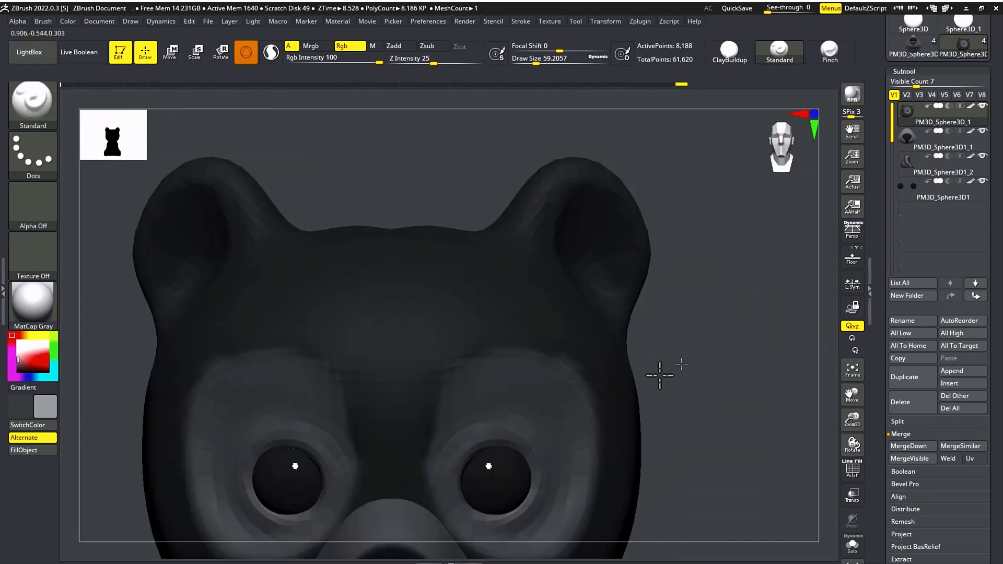
pyautogui.moveTo(762, 342)
pyautogui.mouseDown()
pyautogui.moveTo(687, 337)
pyautogui.moveTo(664, 315)
pyautogui.moveTo(683, 336)
pyautogui.moveTo(698, 293)
pyautogui.moveTo(700, 340)
pyautogui.moveTo(711, 279)
pyautogui.moveTo(723, 329)
pyautogui.mouseUp()
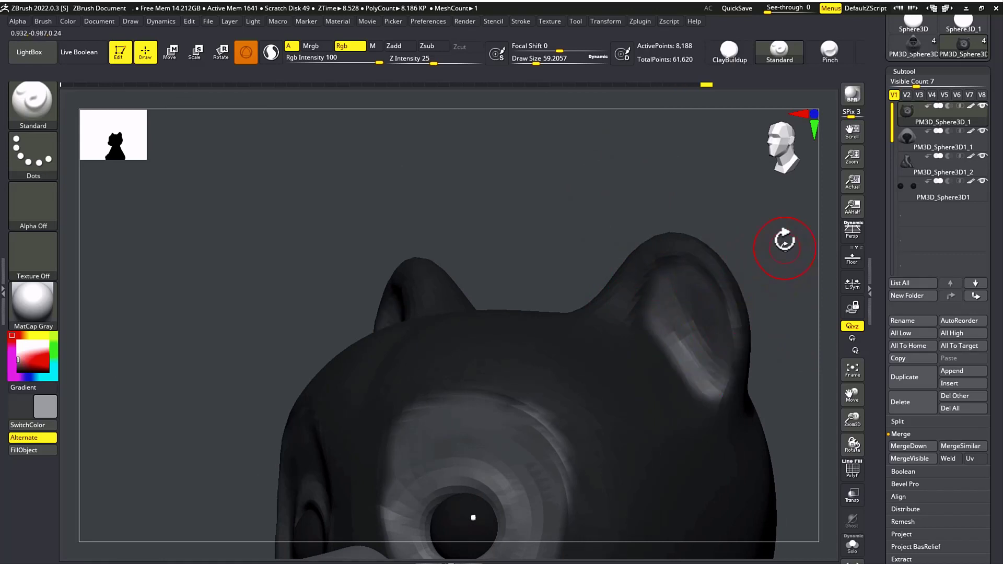
pyautogui.keyDown('shift'); pyautogui.moveTo(783, 237); pyautogui.dragTo(678, 277); pyautogui.keyUp('shift')
# Examine the painted bear as a whole from the front and from an angle
pyautogui.keyDown('alt'); pyautogui.moveTo(452, 342); pyautogui.dragTo(481, 353); pyautogui.keyUp('alt')
pyautogui.keyDown('alt'); pyautogui.moveTo(770, 411); pyautogui.dragTo(621, 291); pyautogui.keyUp('alt')
pyautogui.moveTo(659, 314)
pyautogui.mouseDown()
pyautogui.moveTo(611, 318)
pyautogui.moveTo(641, 289)
pyautogui.moveTo(629, 336)
pyautogui.moveTo(673, 338)
pyautogui.mouseUp()
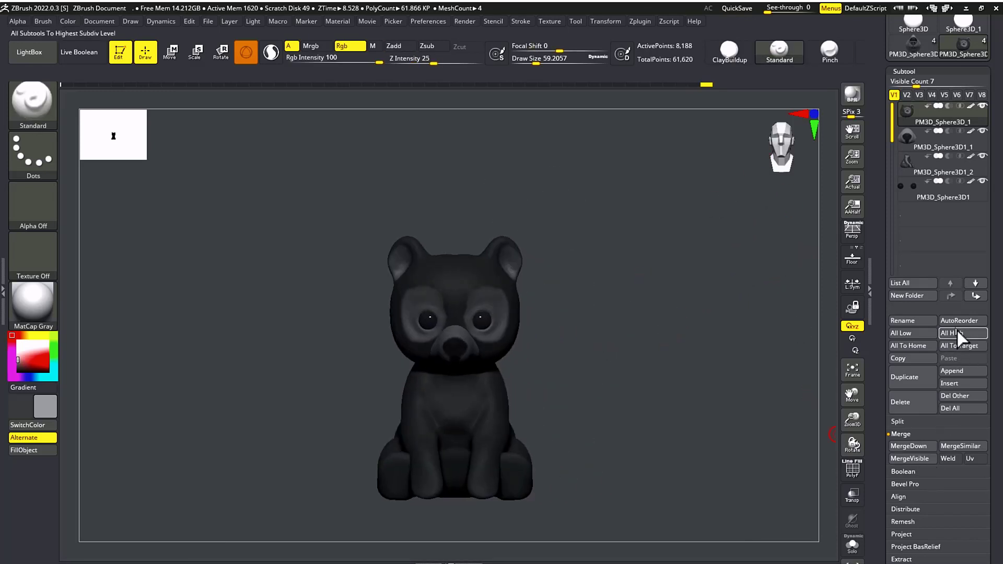
pyautogui.moveTo(621, 320); pyautogui.dragTo(636, 357)
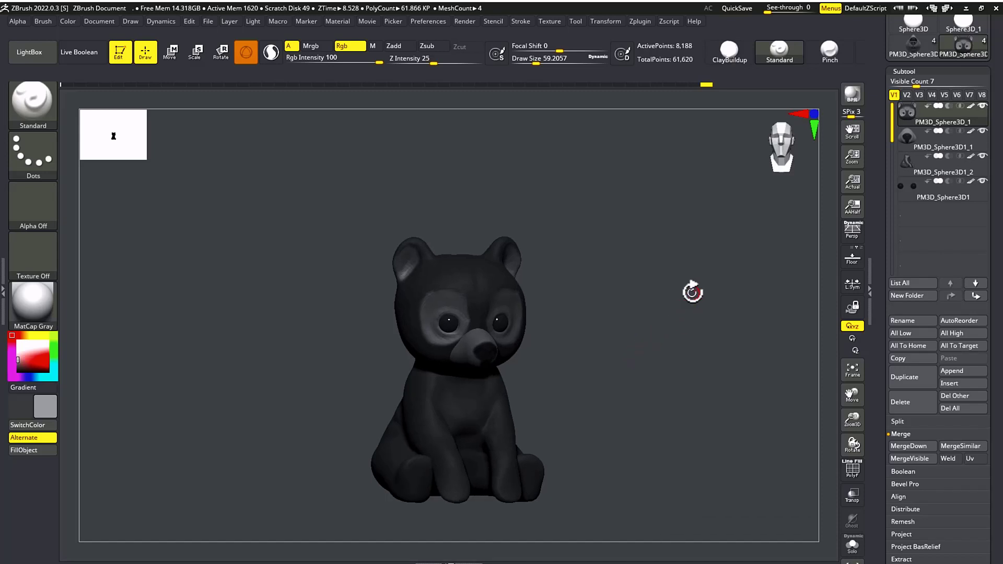